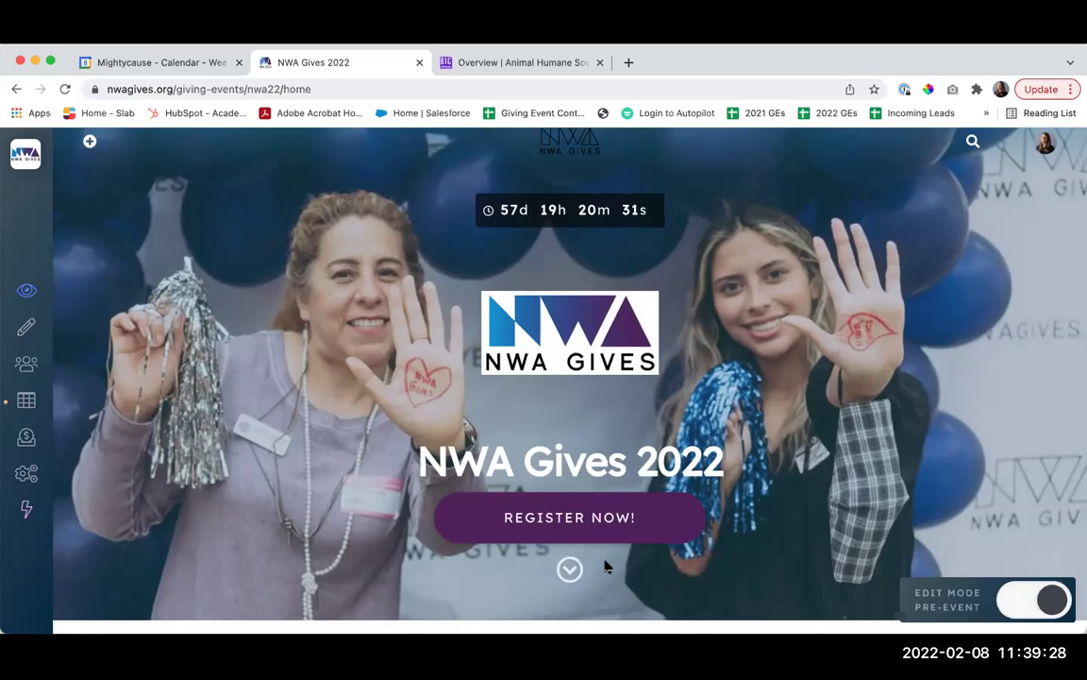
- Open the NWA Gives 2022 registration page and go to its registration form
{"action": "left_click", "coordinate": [593, 517]}
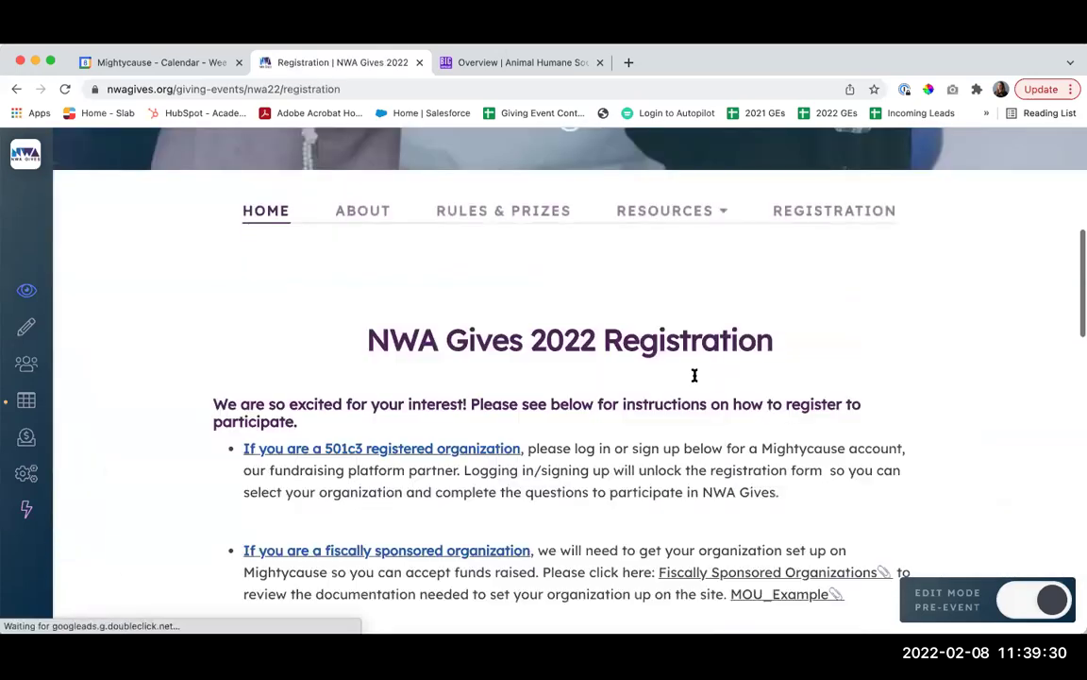
{"action": "scroll", "coordinate": [923, 408], "scroll_direction": "down", "scroll_amount": 4}
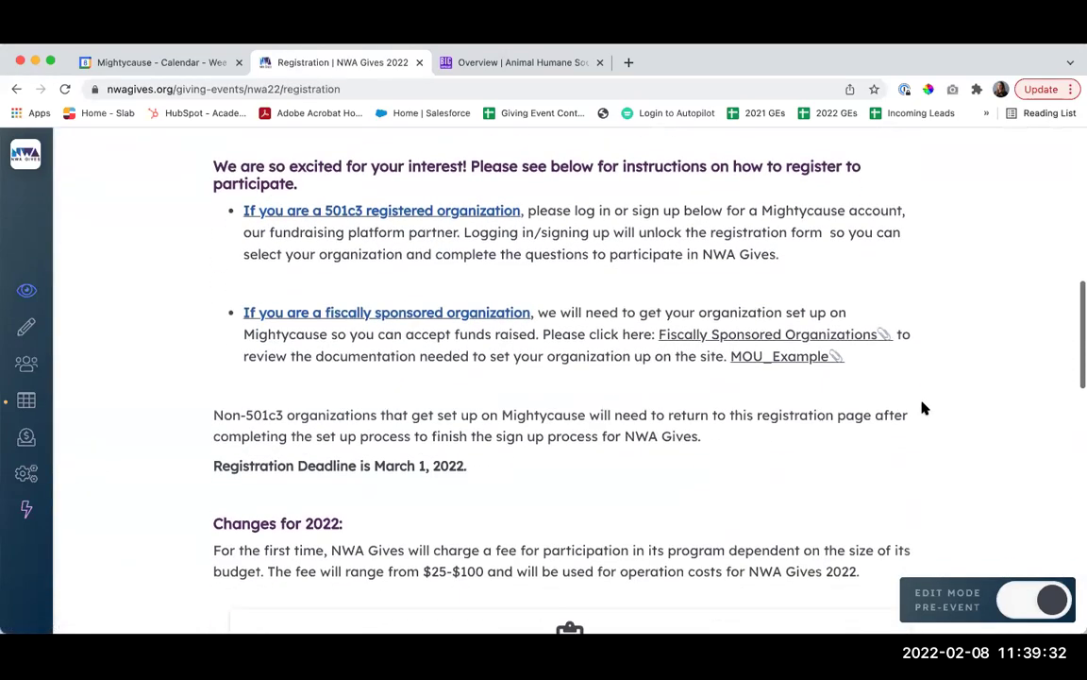
{"action": "scroll", "coordinate": [923, 408], "scroll_direction": "down", "scroll_amount": 5}
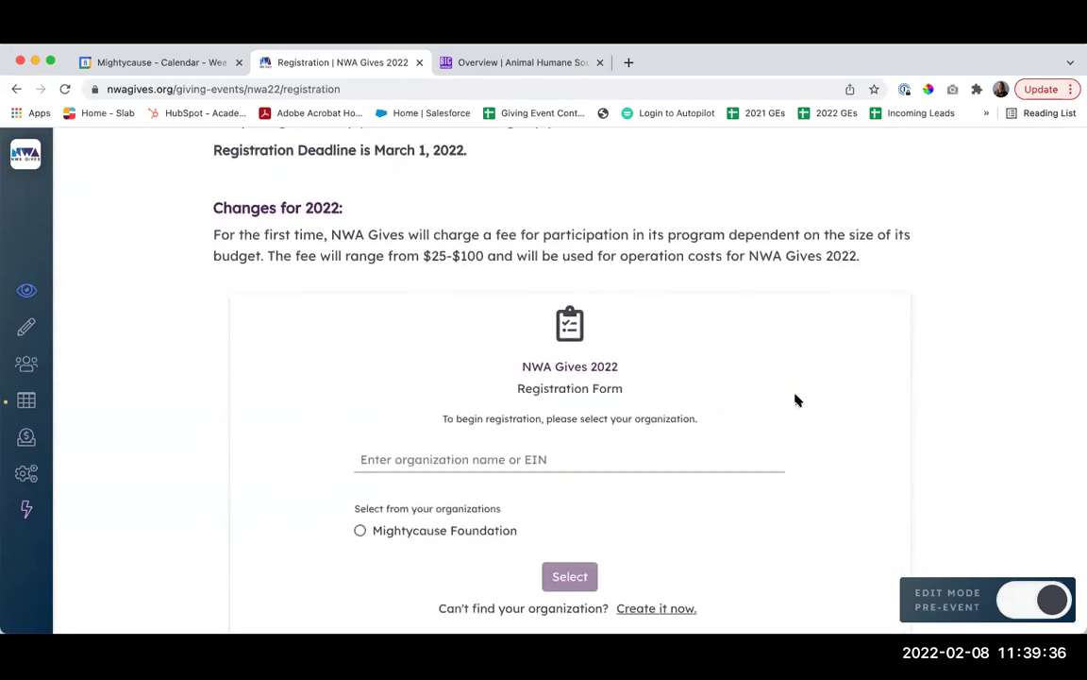
{"action": "scroll", "coordinate": [795, 398], "scroll_direction": "down", "scroll_amount": 1}
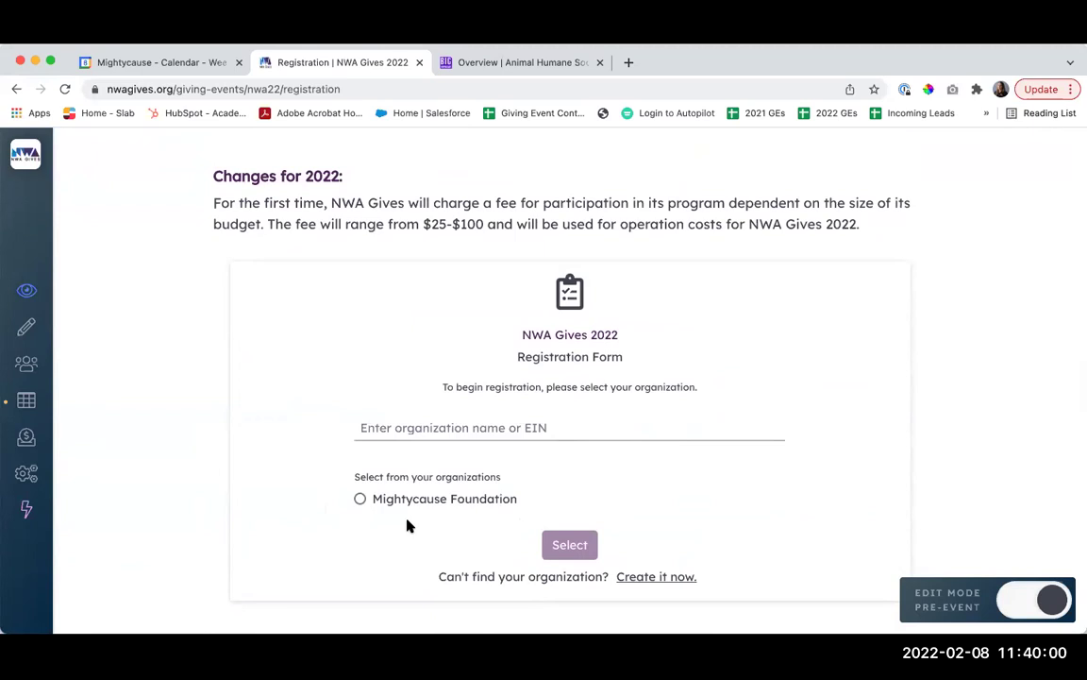
- Search the registration form's organization field for "animal", browse the suggested organizations, and dismiss the suggestions
{"action": "left_click", "coordinate": [555, 427]}
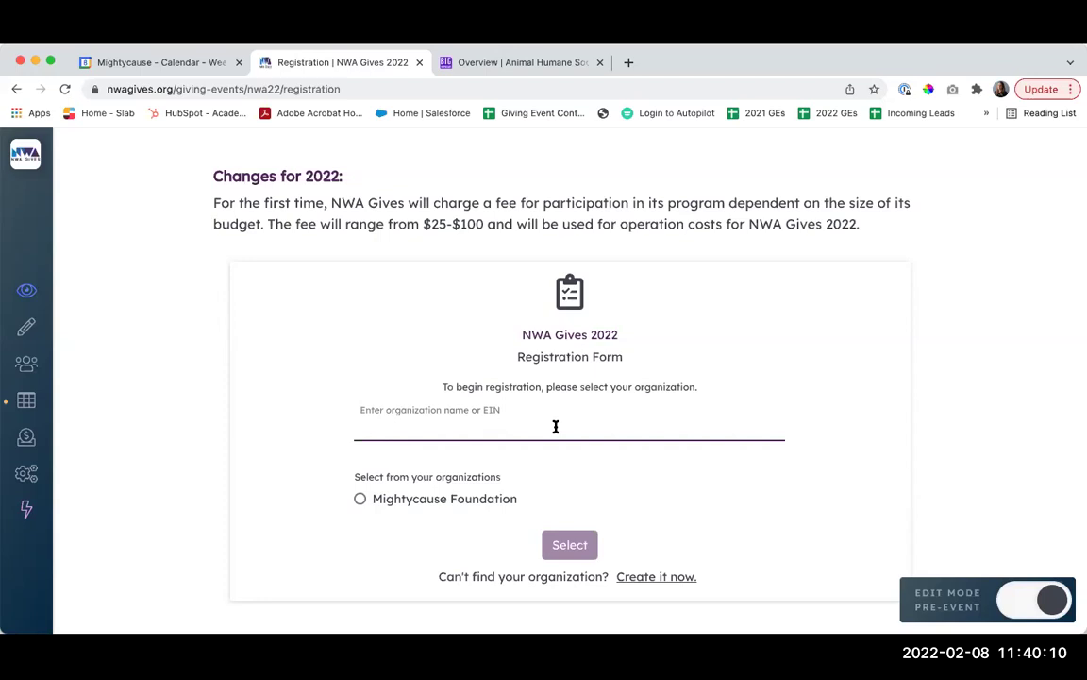
{"action": "type", "text": "an"}
{"action": "type", "text": "ima"}
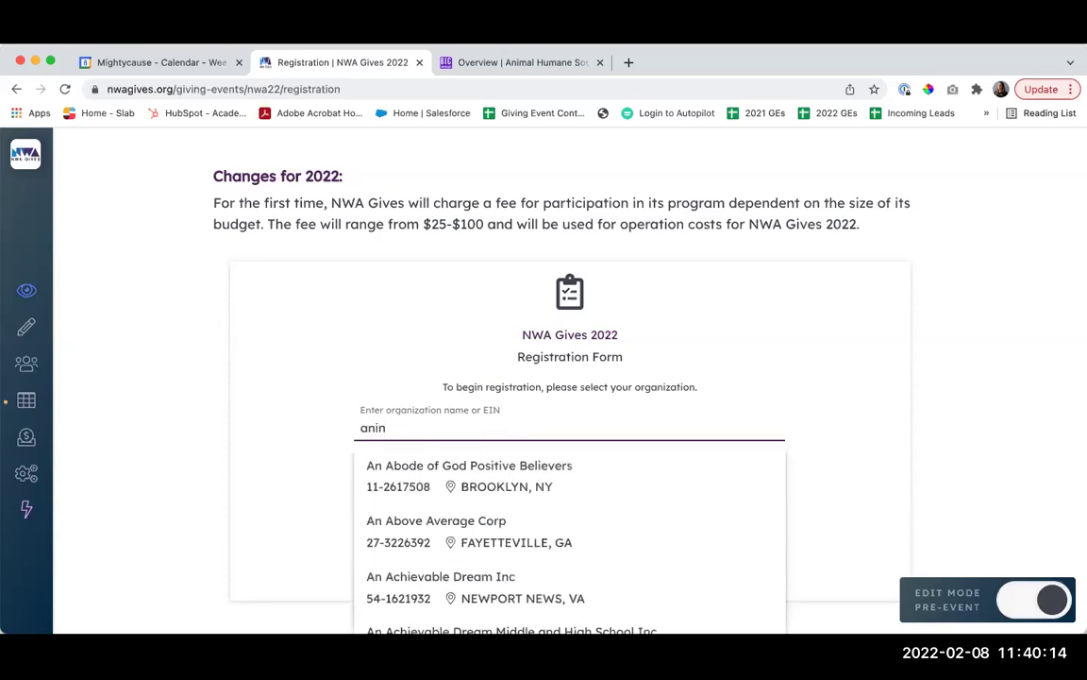
{"action": "type", "text": "l"}
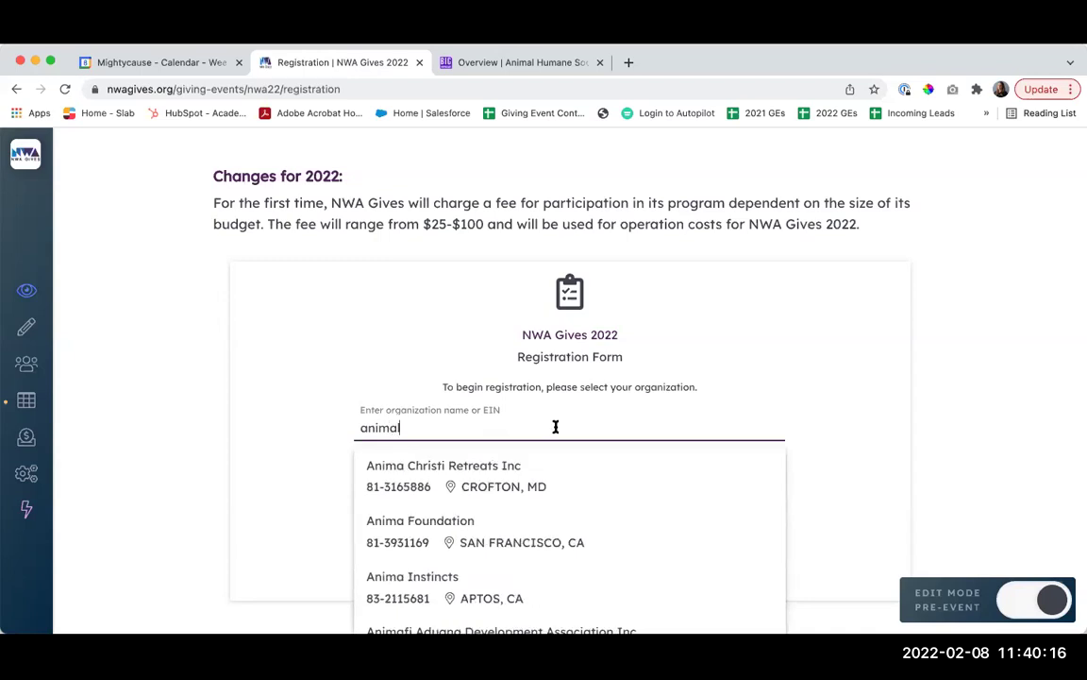
{"action": "scroll", "coordinate": [562, 430], "scroll_direction": "down", "scroll_amount": 1}
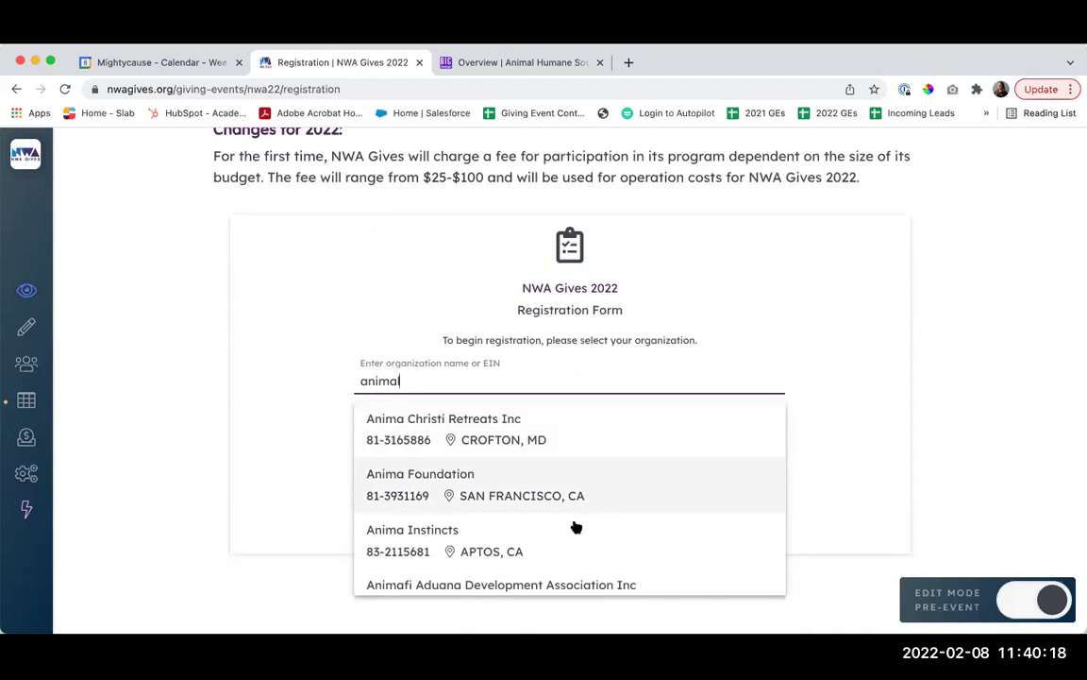
{"action": "scroll", "coordinate": [575, 527], "scroll_direction": "down", "scroll_amount": 5}
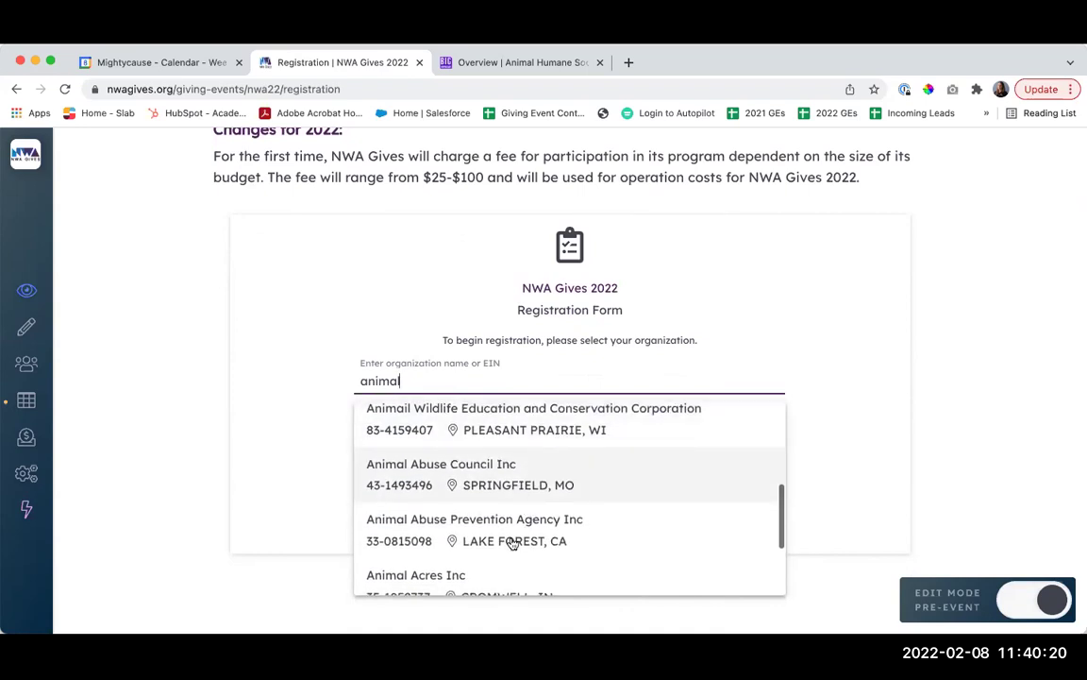
{"action": "left_click", "coordinate": [322, 455]}
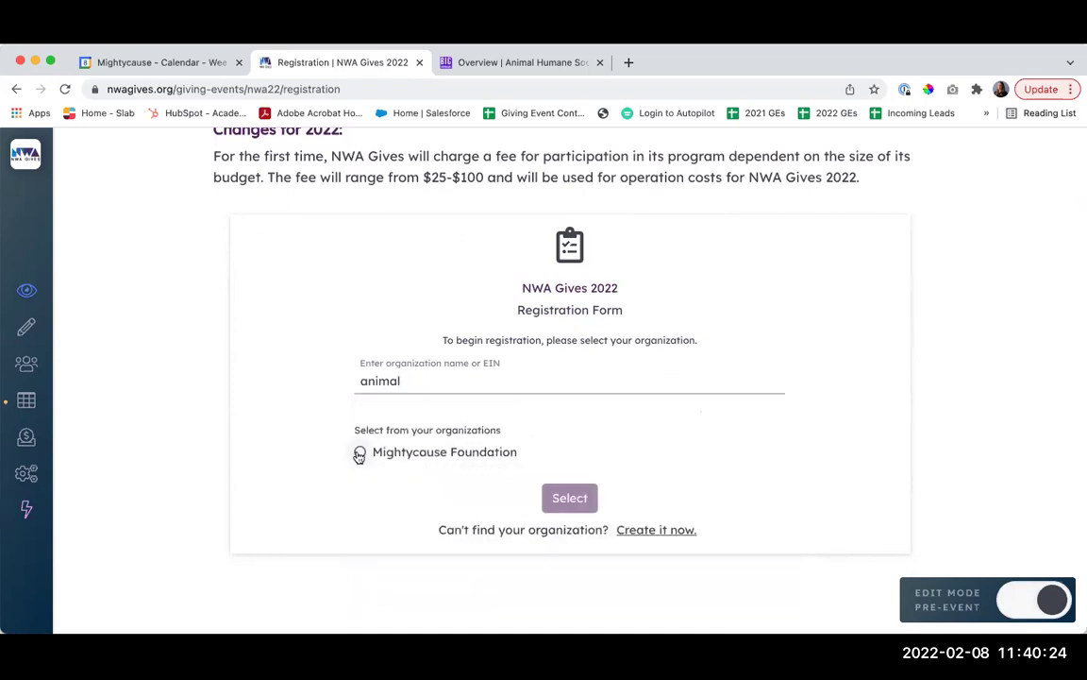
- Choose Mightycause Foundation from your organizations and confirm it as the registering organization
{"action": "left_click", "coordinate": [359, 453]}
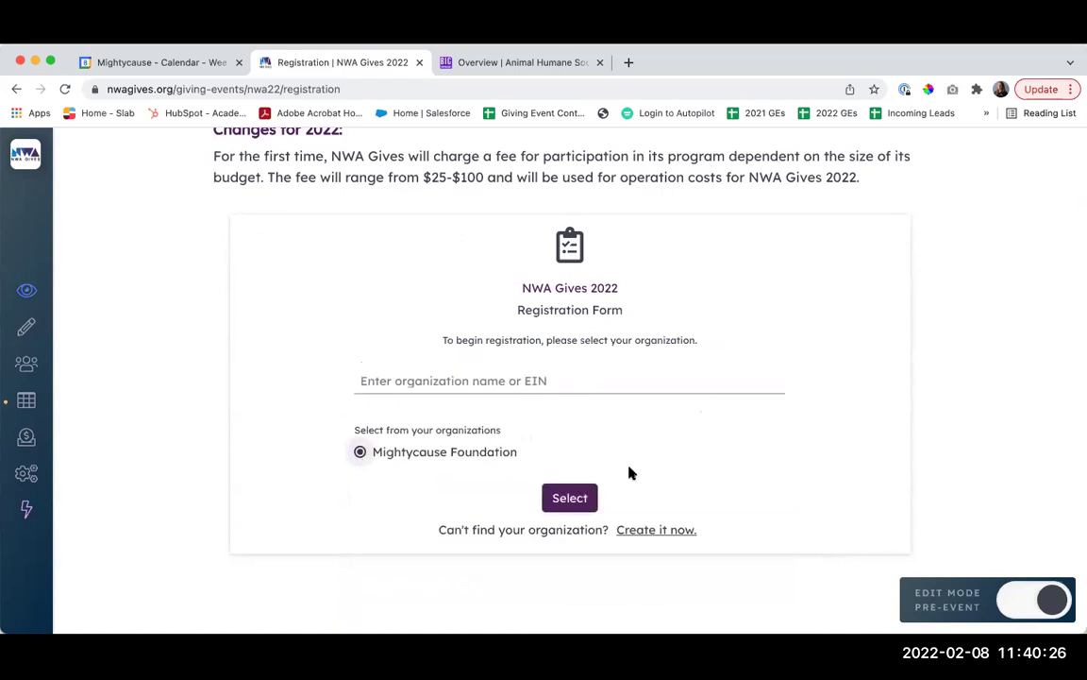
{"action": "left_click", "coordinate": [570, 497]}
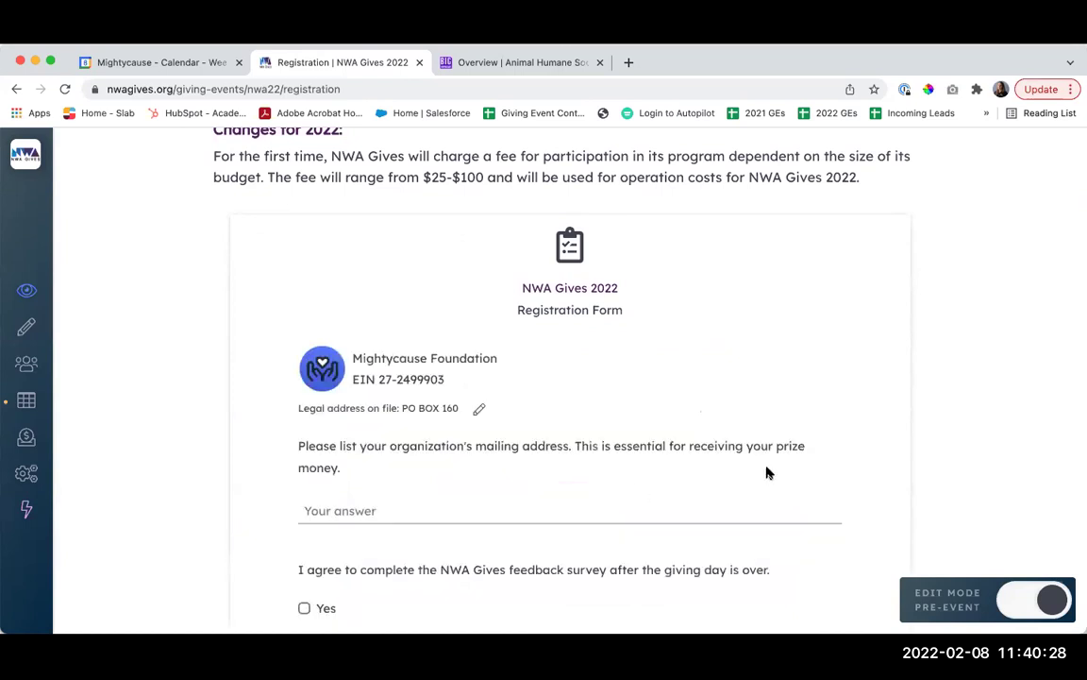
- Review the registration form's questions, from mailing address and feedback survey agreement to budget size and first-year participation
{"action": "scroll", "coordinate": [767, 427], "scroll_direction": "down", "scroll_amount": 3}
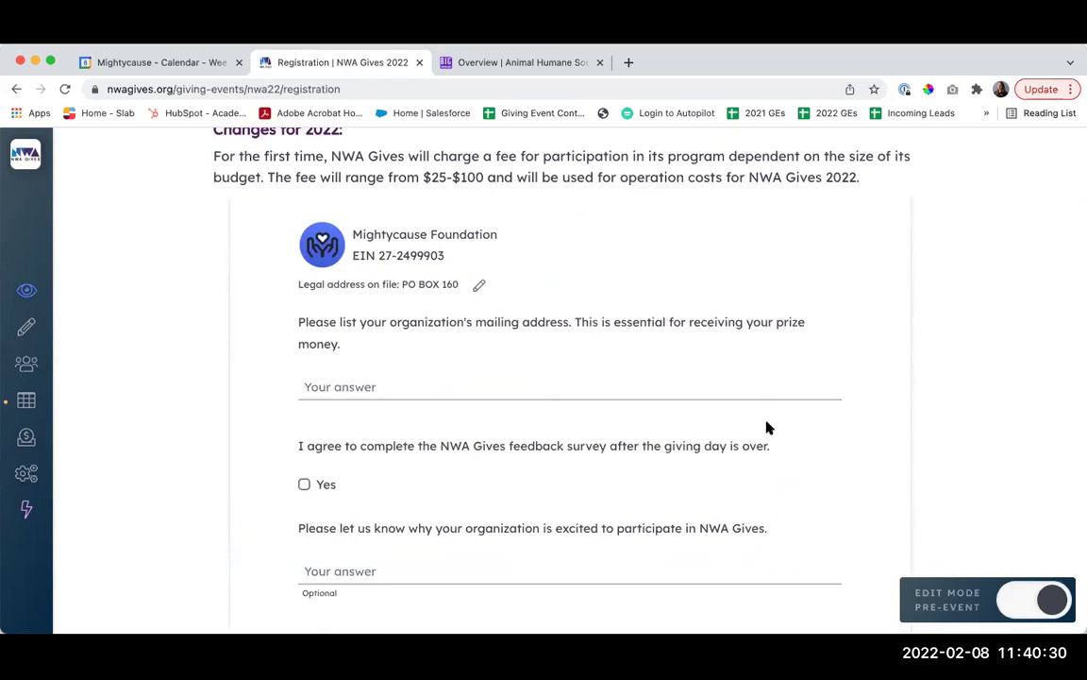
{"action": "scroll", "coordinate": [767, 427], "scroll_direction": "down", "scroll_amount": 2}
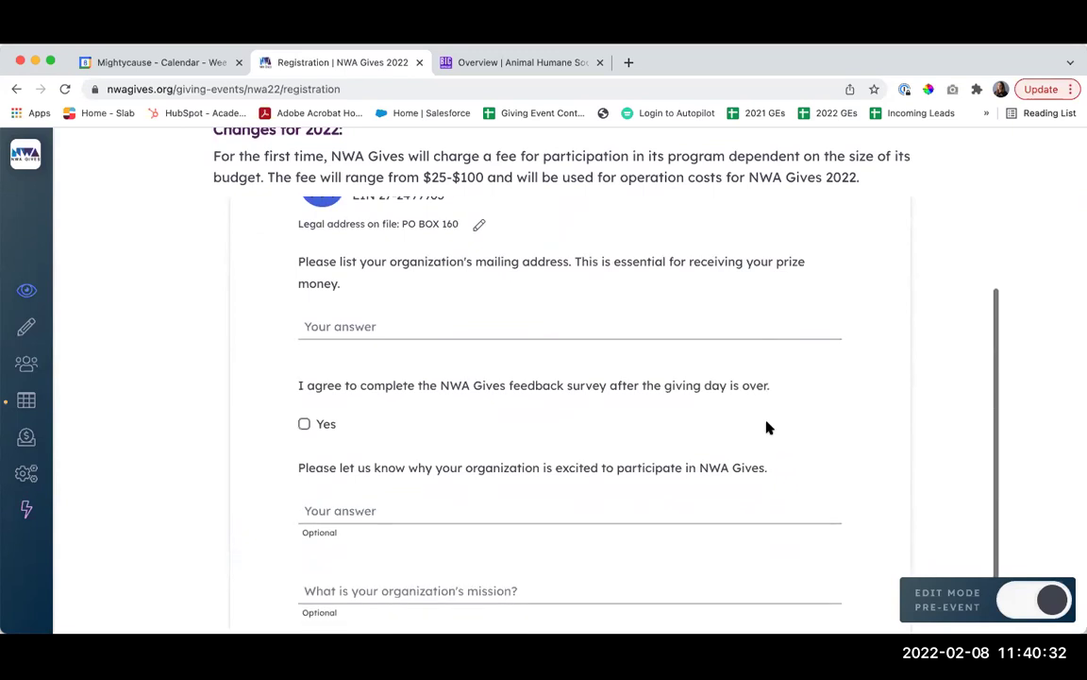
{"action": "scroll", "coordinate": [473, 422], "scroll_direction": "down", "scroll_amount": 2}
{"action": "scroll", "coordinate": [473, 418], "scroll_direction": "up", "scroll_amount": 6}
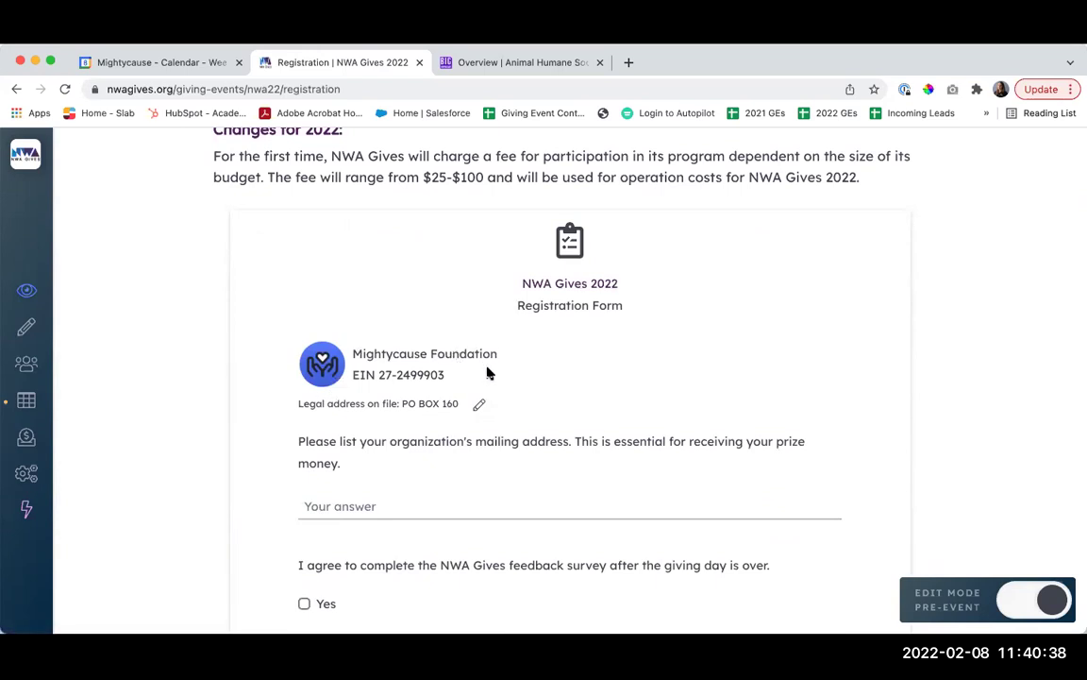
{"action": "scroll", "coordinate": [543, 436], "scroll_direction": "down", "scroll_amount": 4}
{"action": "scroll", "coordinate": [541, 441], "scroll_direction": "down", "scroll_amount": 10}
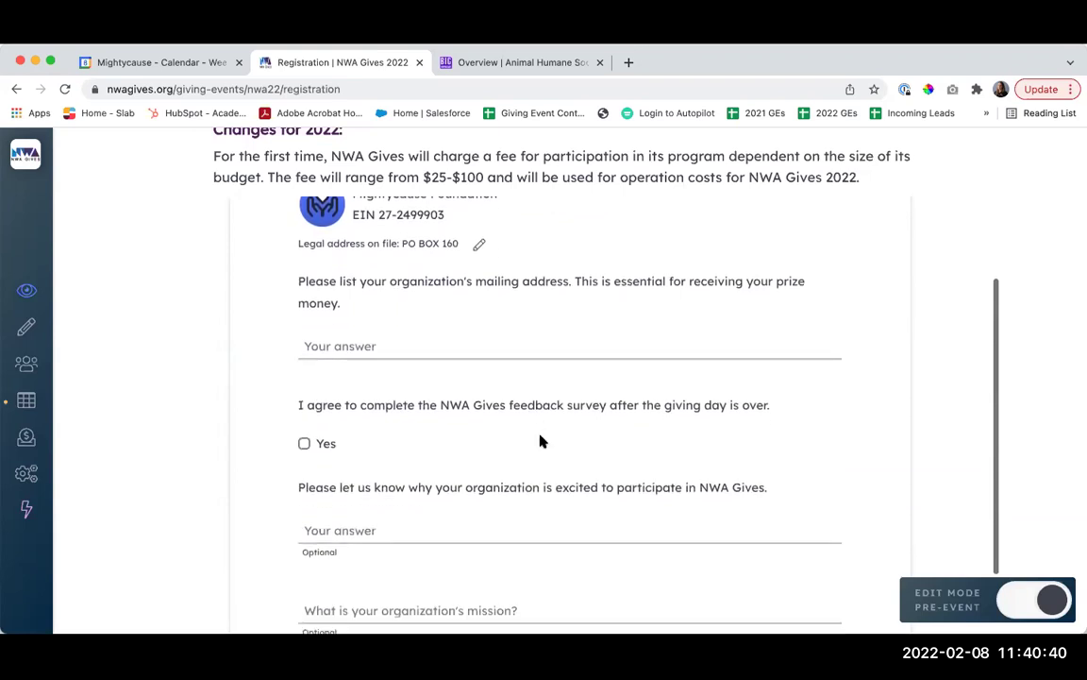
{"action": "scroll", "coordinate": [543, 441], "scroll_direction": "down", "scroll_amount": 12}
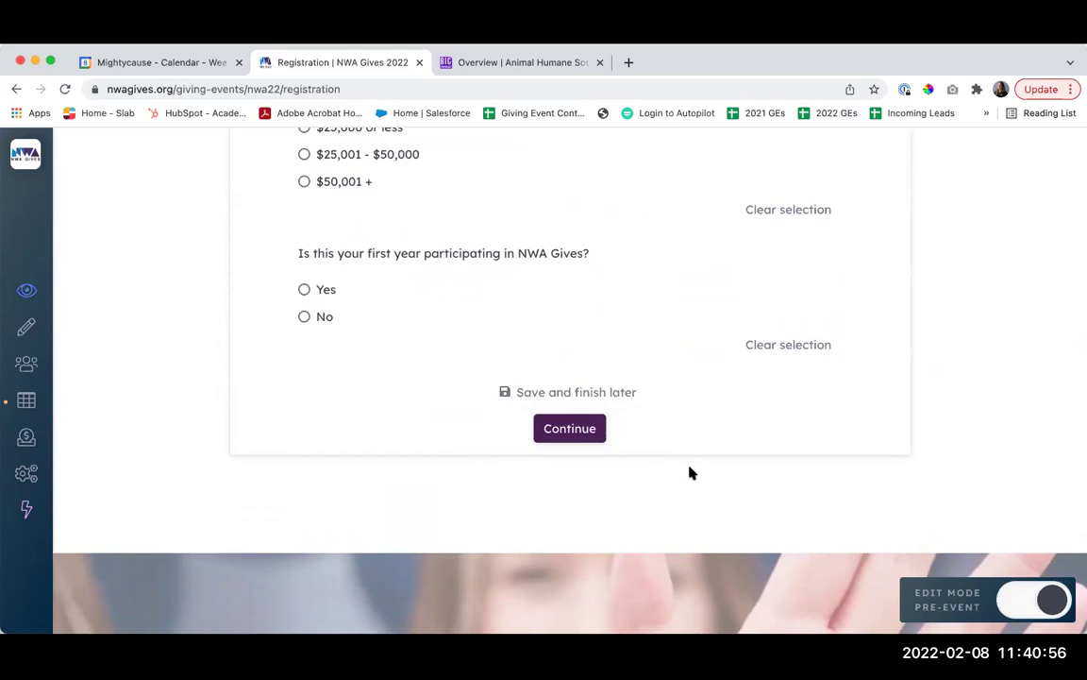
{"action": "scroll", "coordinate": [692, 471], "scroll_direction": "up", "scroll_amount": 1}
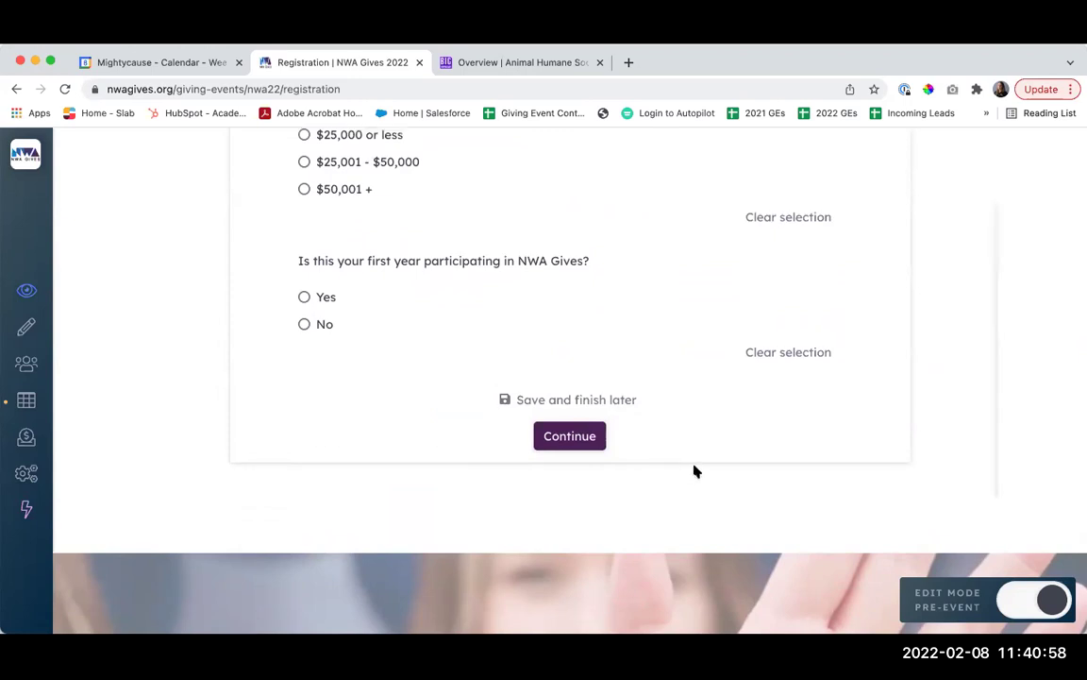
{"action": "scroll", "coordinate": [693, 469], "scroll_direction": "up", "scroll_amount": 10}
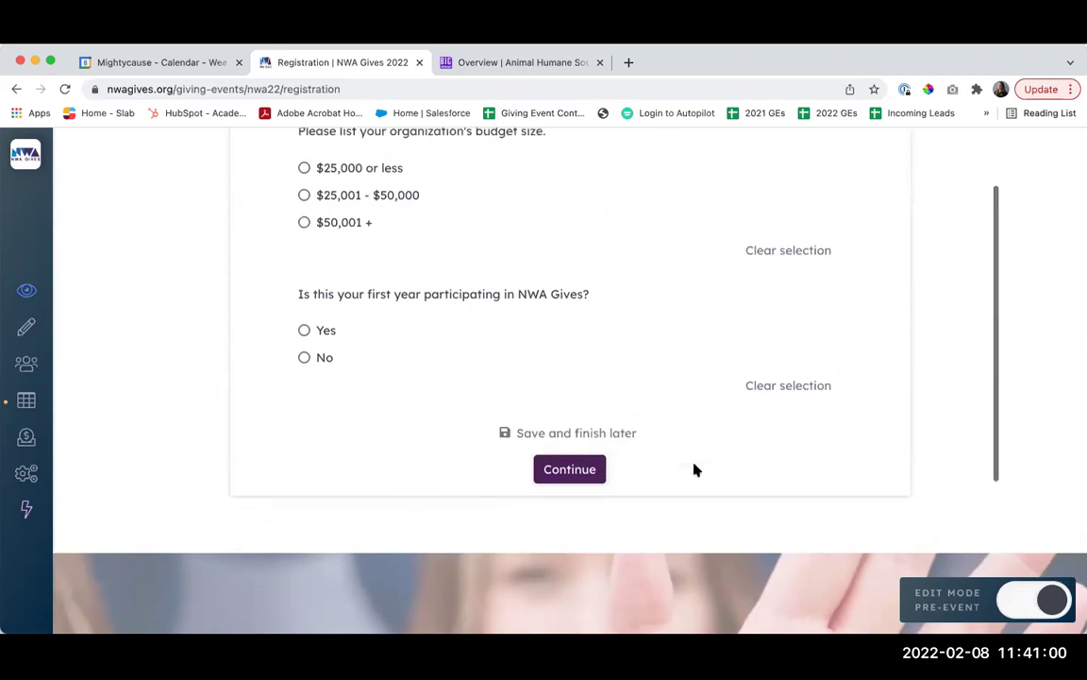
{"action": "scroll", "coordinate": [694, 470], "scroll_direction": "up", "scroll_amount": 5}
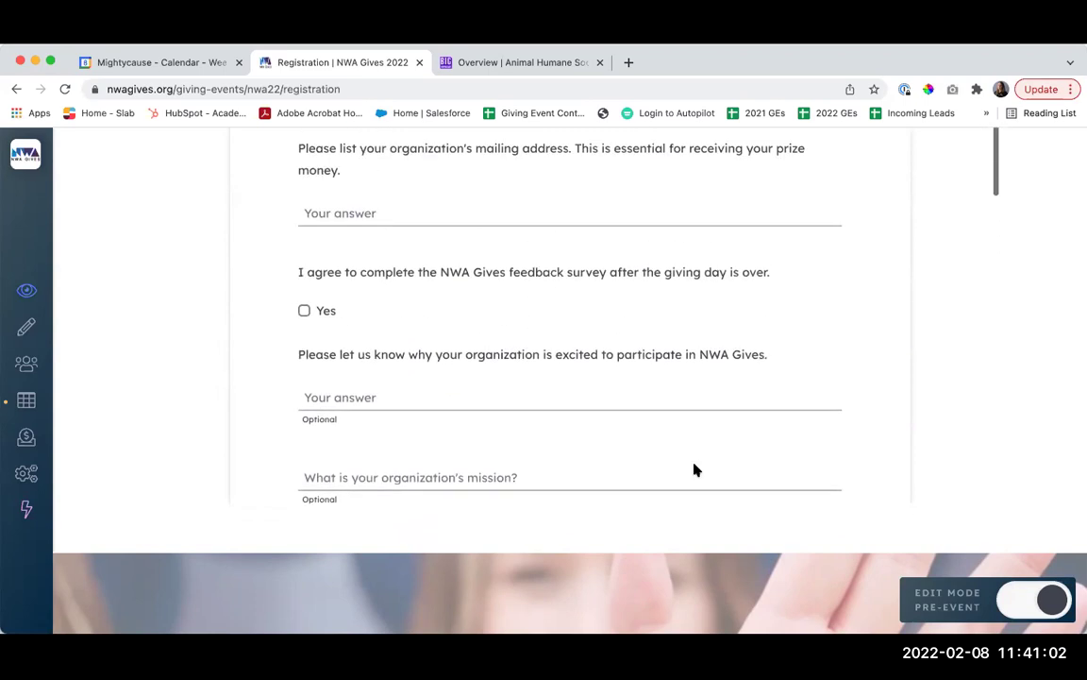
- Open the account menu on the NWA Gives page to view its brand, organization and managed causes links, and close it
{"action": "scroll", "coordinate": [694, 469], "scroll_direction": "up", "scroll_amount": 5}
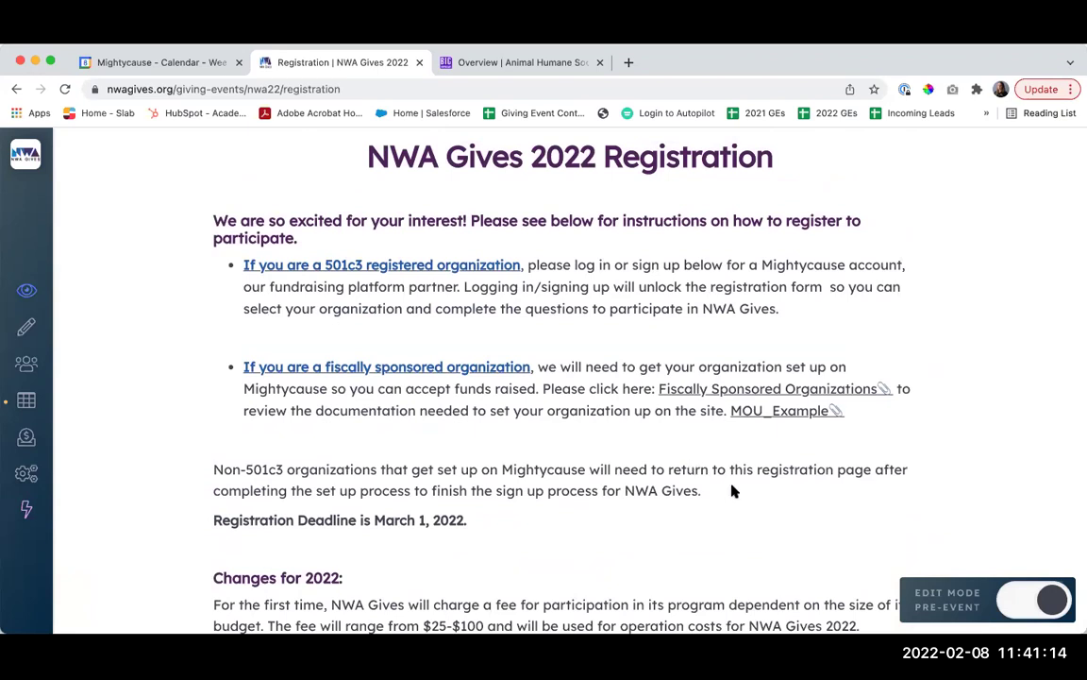
{"action": "scroll", "coordinate": [733, 490], "scroll_direction": "up", "scroll_amount": 2}
{"action": "scroll", "coordinate": [743, 488], "scroll_direction": "up", "scroll_amount": 5}
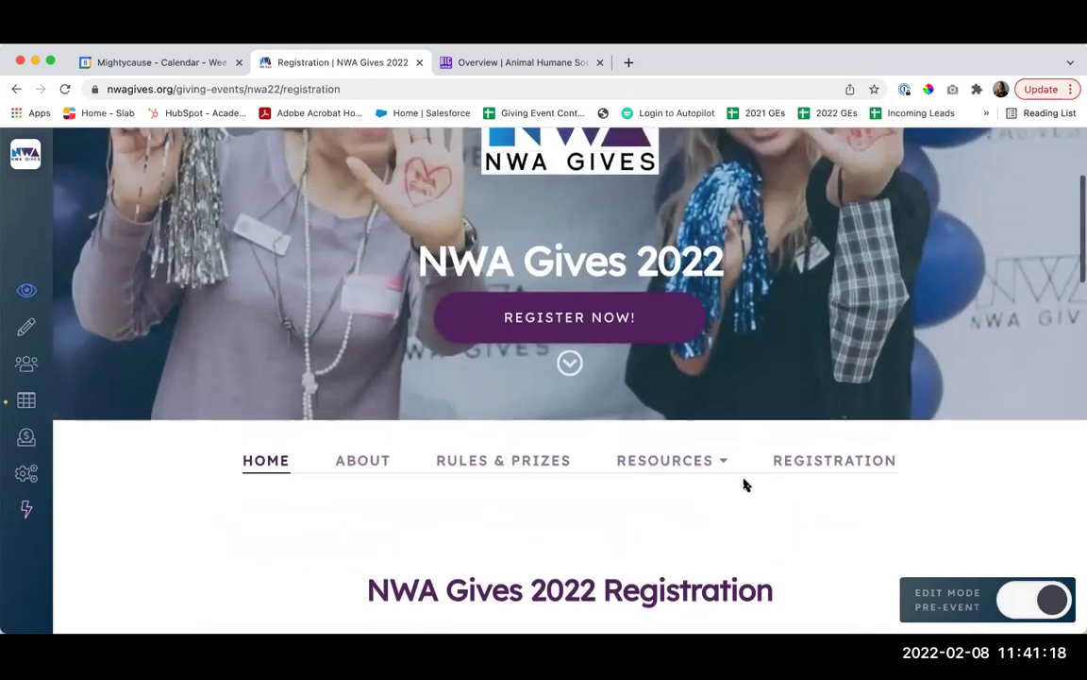
{"action": "scroll", "coordinate": [743, 485], "scroll_direction": "up", "scroll_amount": 3}
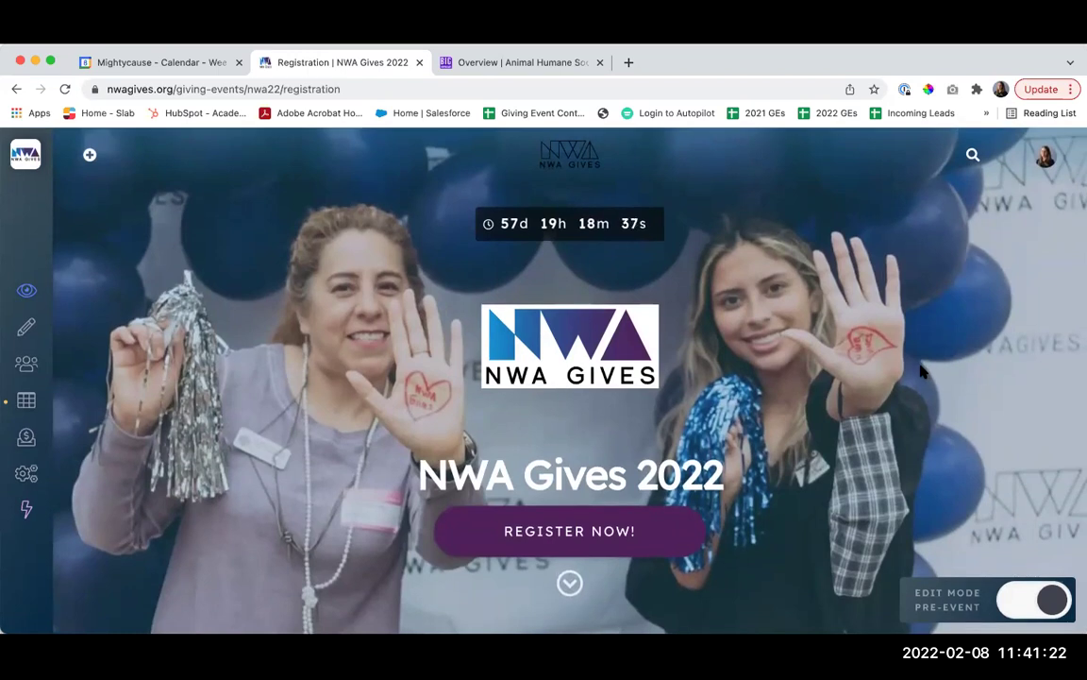
{"action": "scroll", "coordinate": [755, 255], "scroll_direction": "down", "scroll_amount": 1}
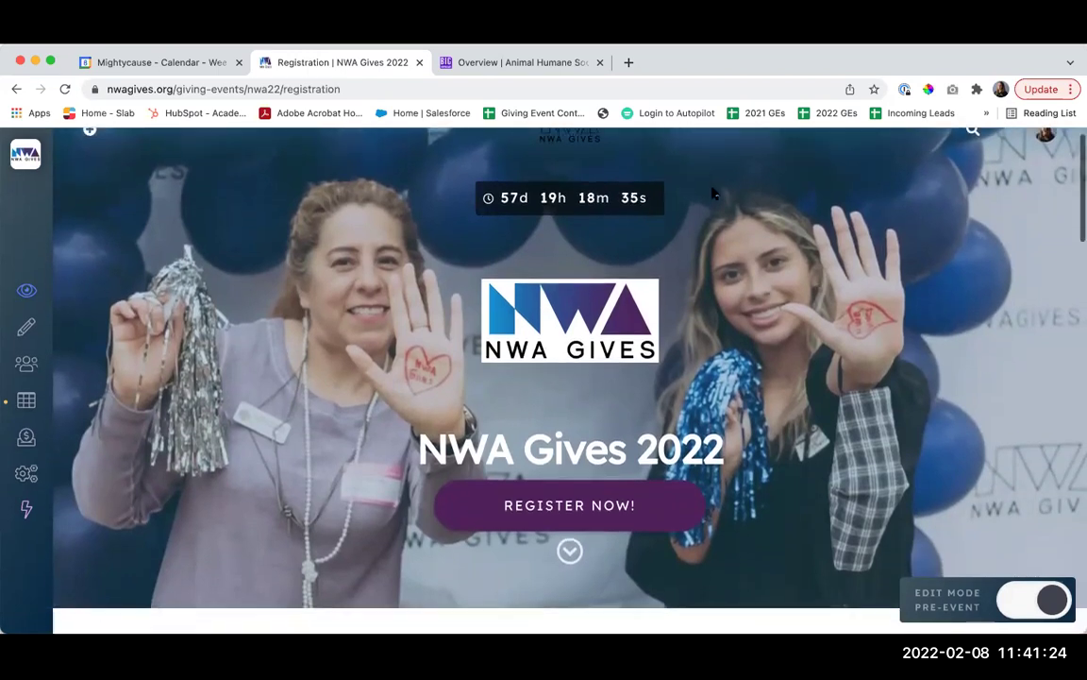
{"action": "scroll", "coordinate": [862, 158], "scroll_direction": "up", "scroll_amount": 1}
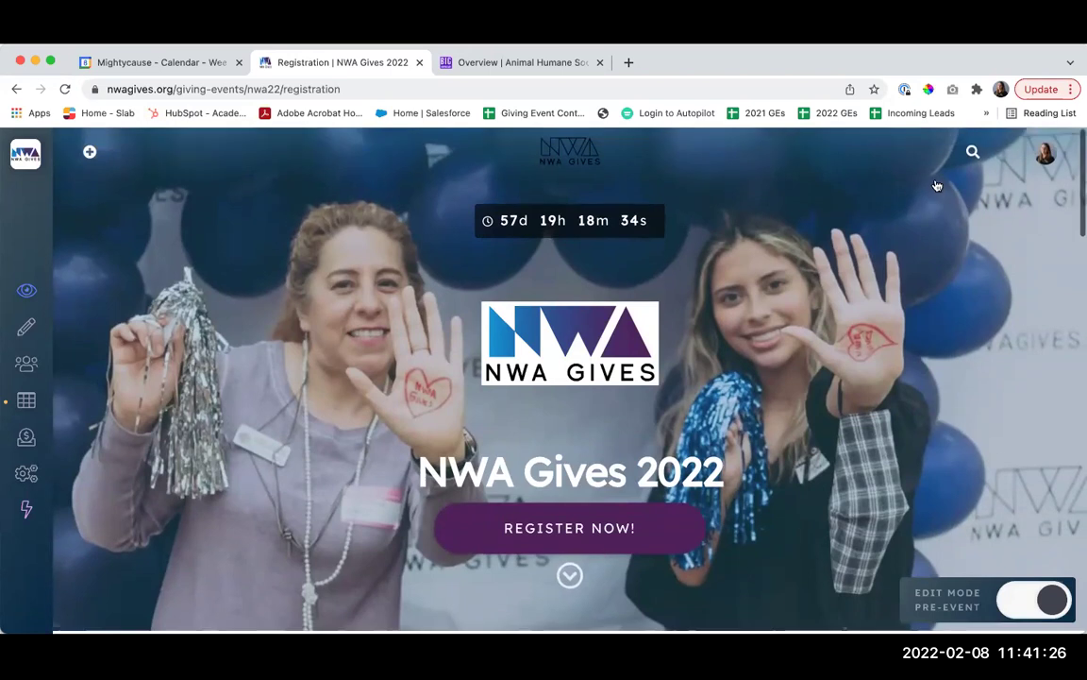
{"action": "left_click", "coordinate": [1048, 163]}
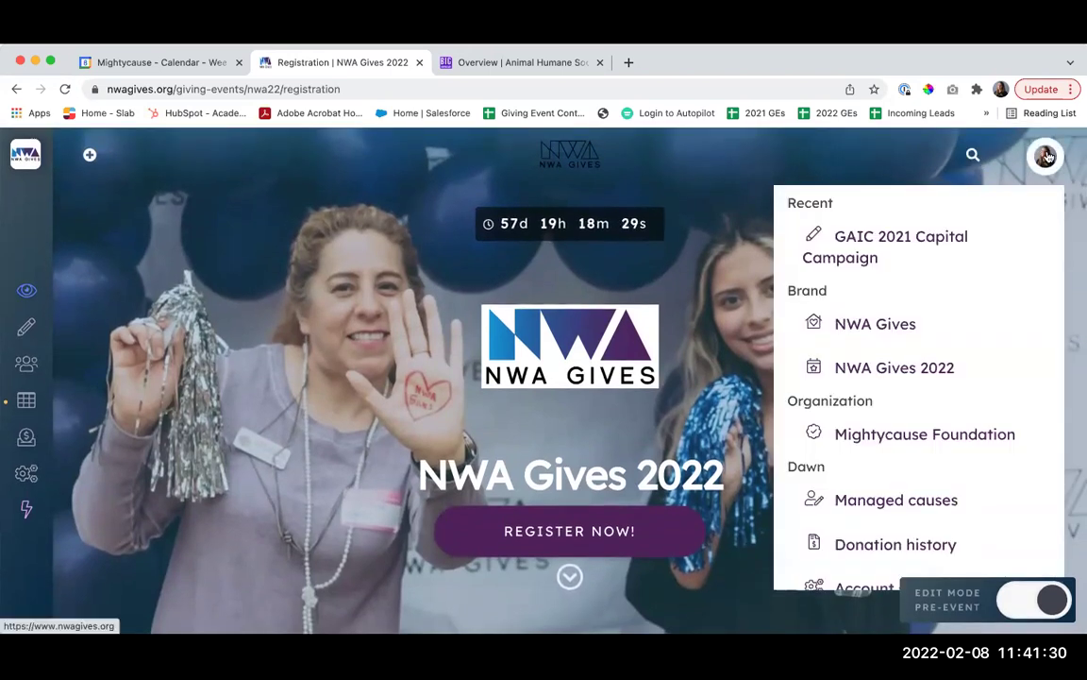
{"action": "left_click", "coordinate": [1045, 156]}
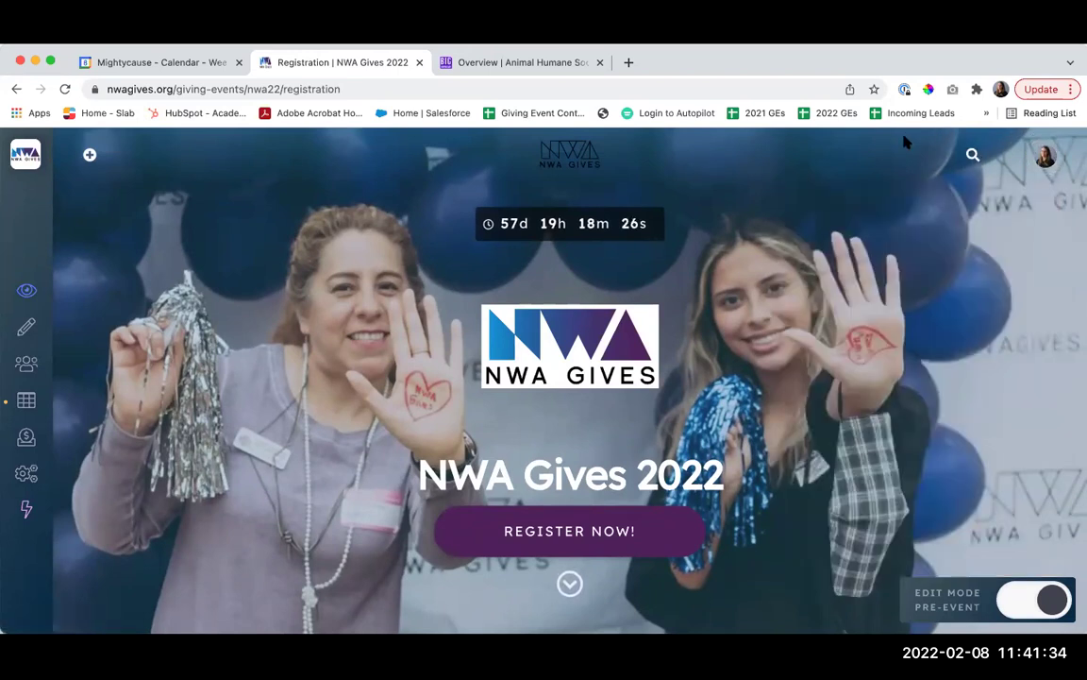
{"action": "left_click", "coordinate": [1000, 165]}
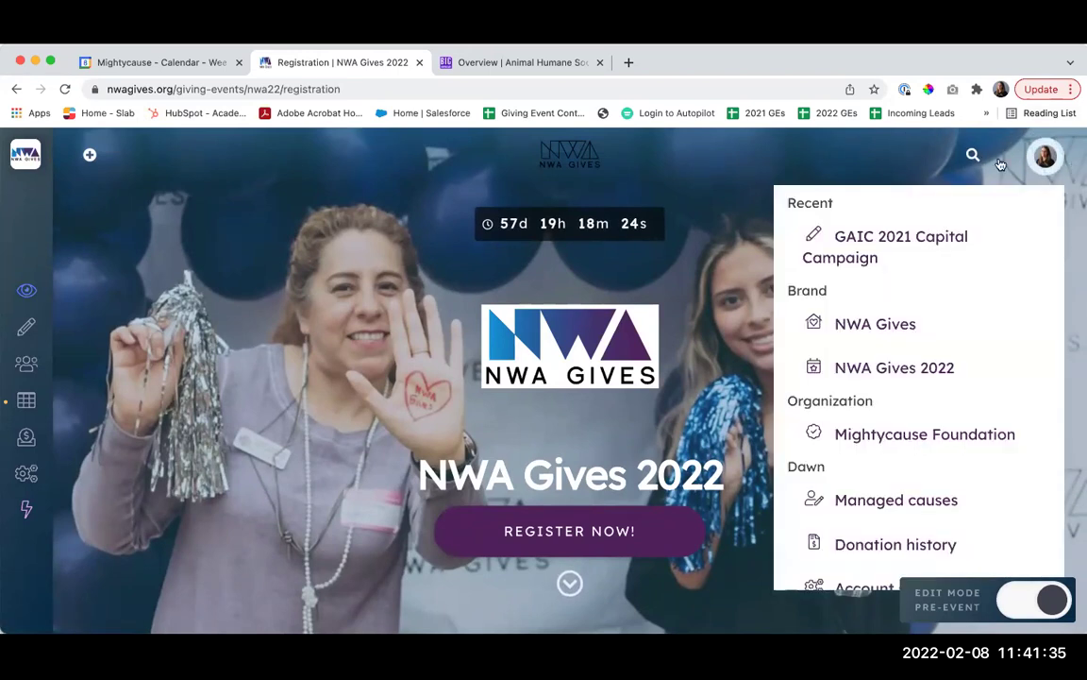
{"action": "left_click", "coordinate": [1048, 161]}
{"action": "left_click", "coordinate": [1045, 157]}
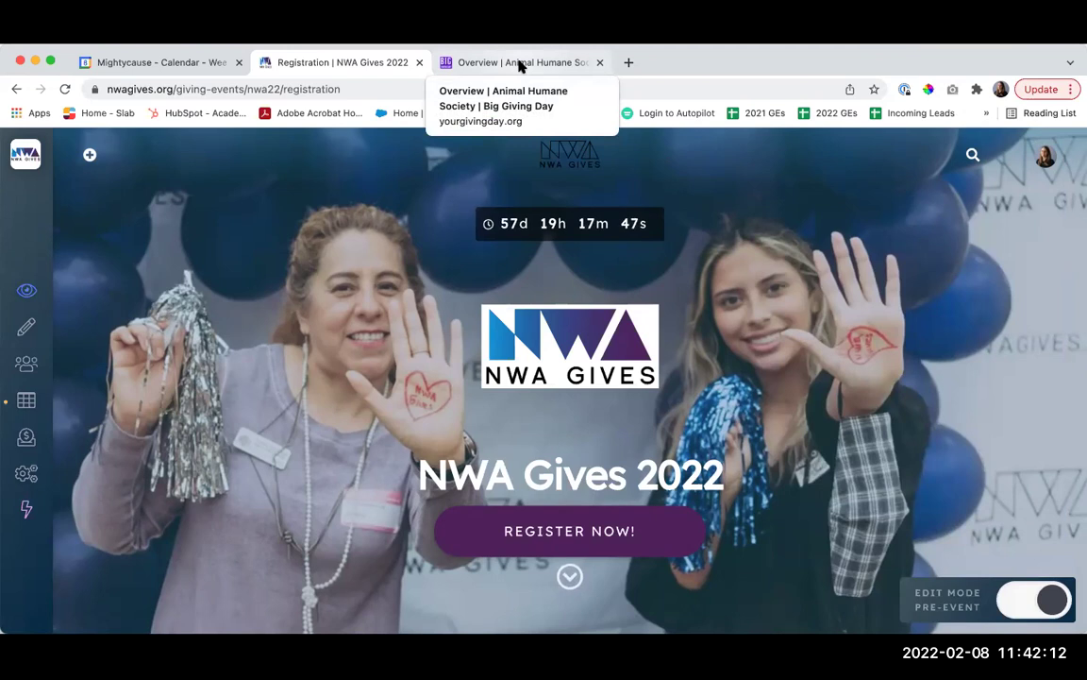
- Switch to the Animal Humane Society dashboard overview, show the announcements once more, and leave them hidden
{"action": "left_click", "coordinate": [518, 62]}
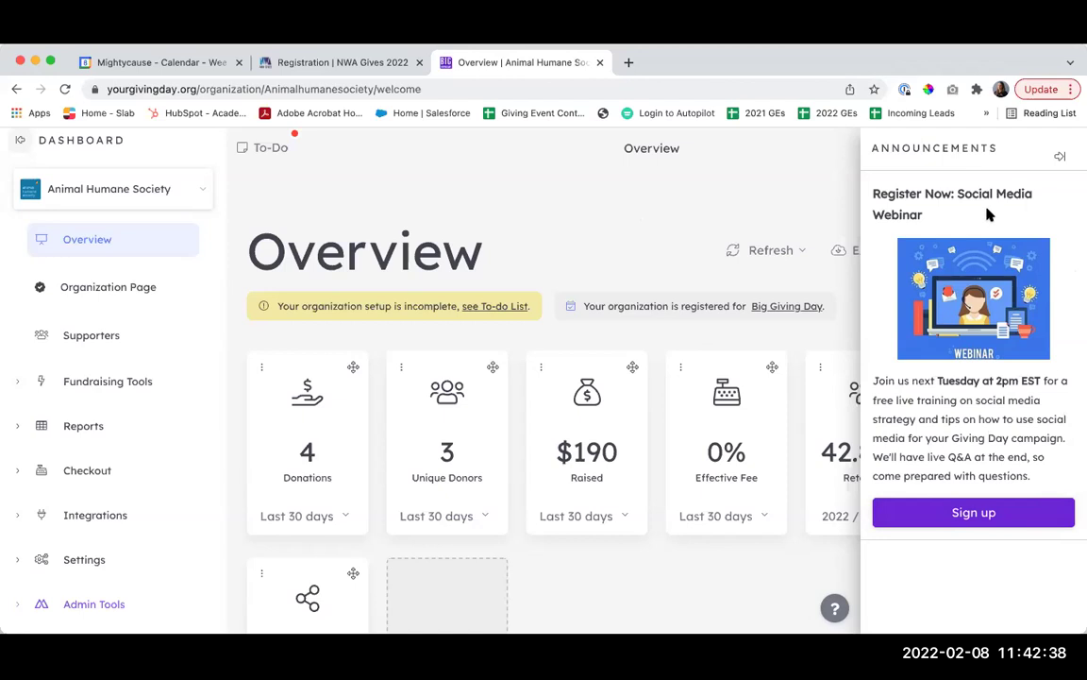
{"action": "left_click", "coordinate": [1060, 156]}
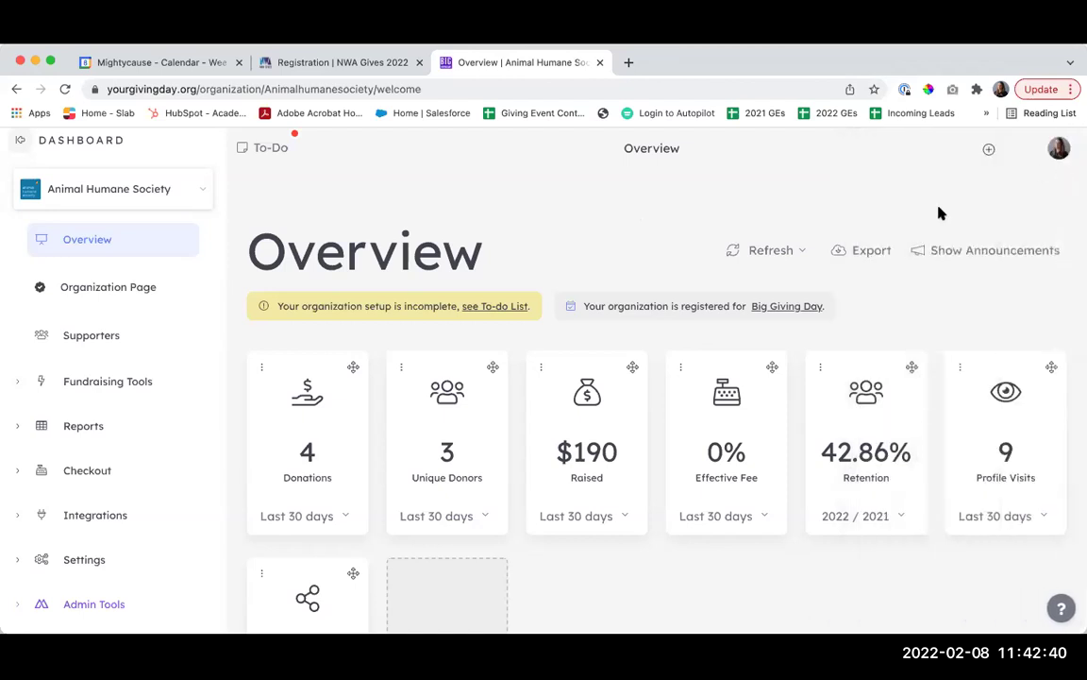
{"action": "left_click", "coordinate": [982, 251]}
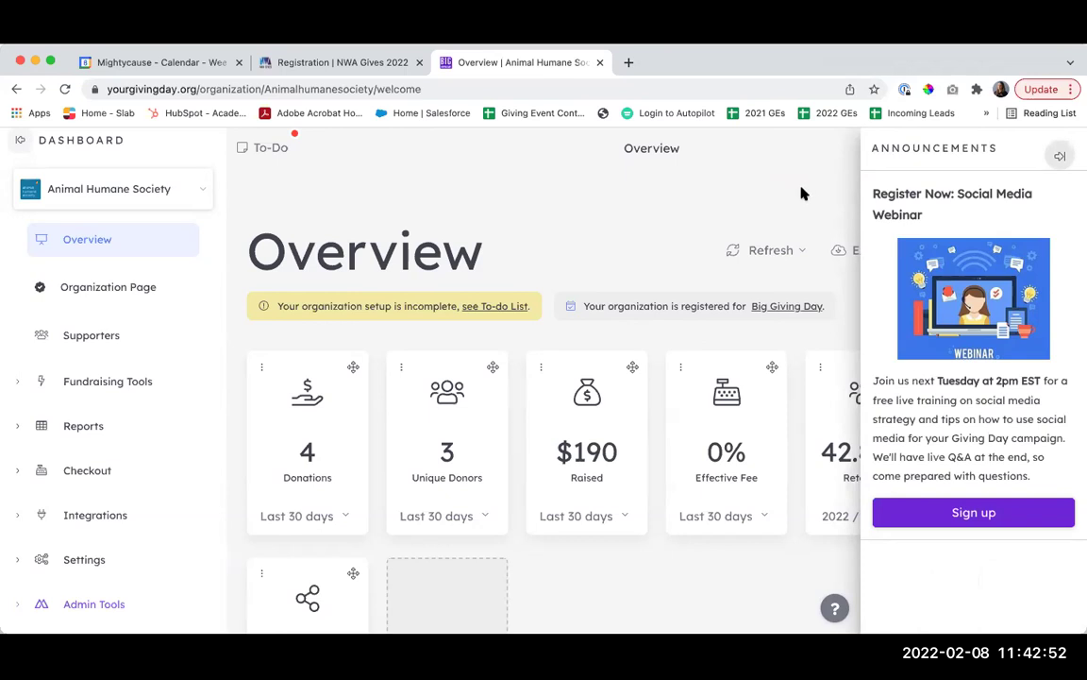
{"action": "left_click", "coordinate": [1060, 158]}
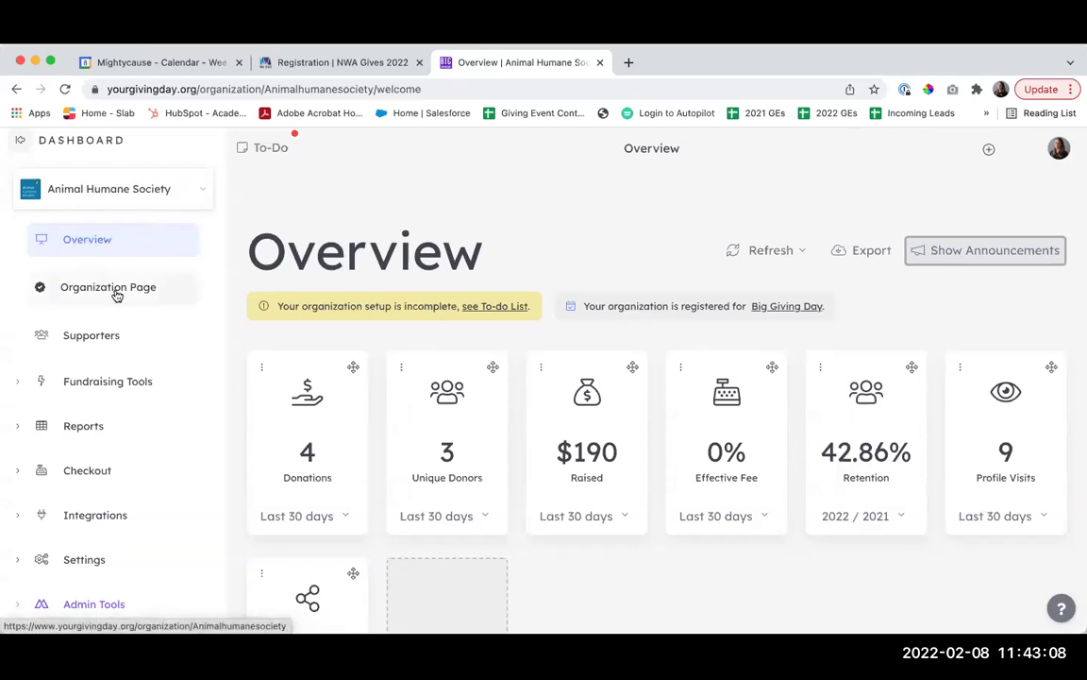
- Open the Animal Humane Society's Organization Page for editing and dismiss the introductory Edit Mode tour
{"action": "left_click", "coordinate": [74, 288]}
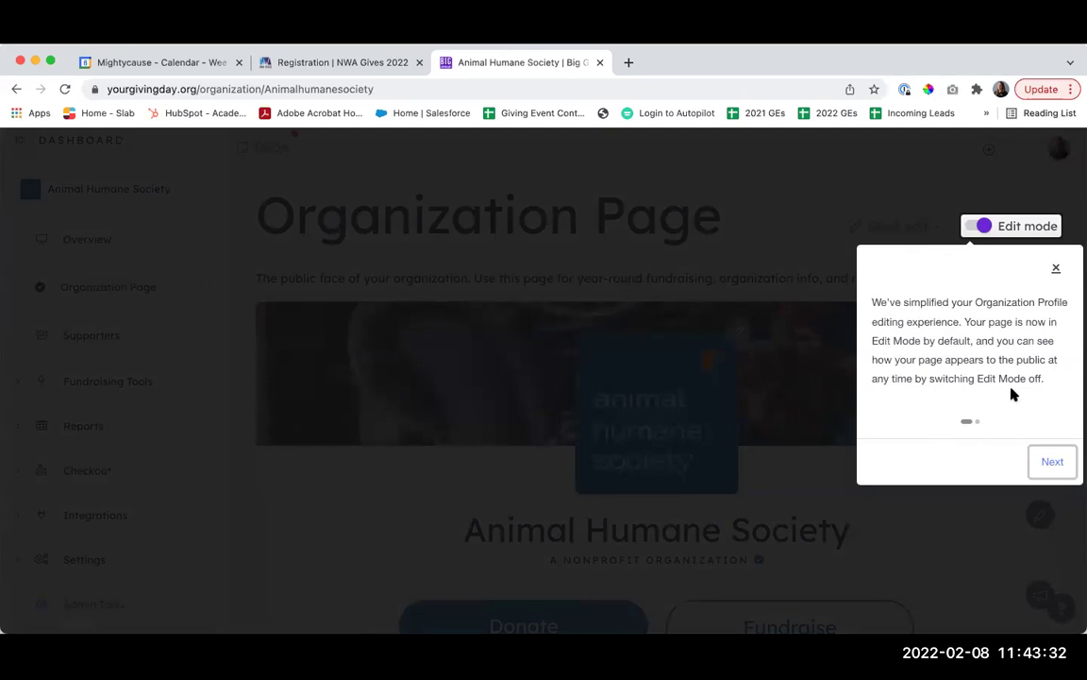
{"action": "left_click", "coordinate": [1056, 269]}
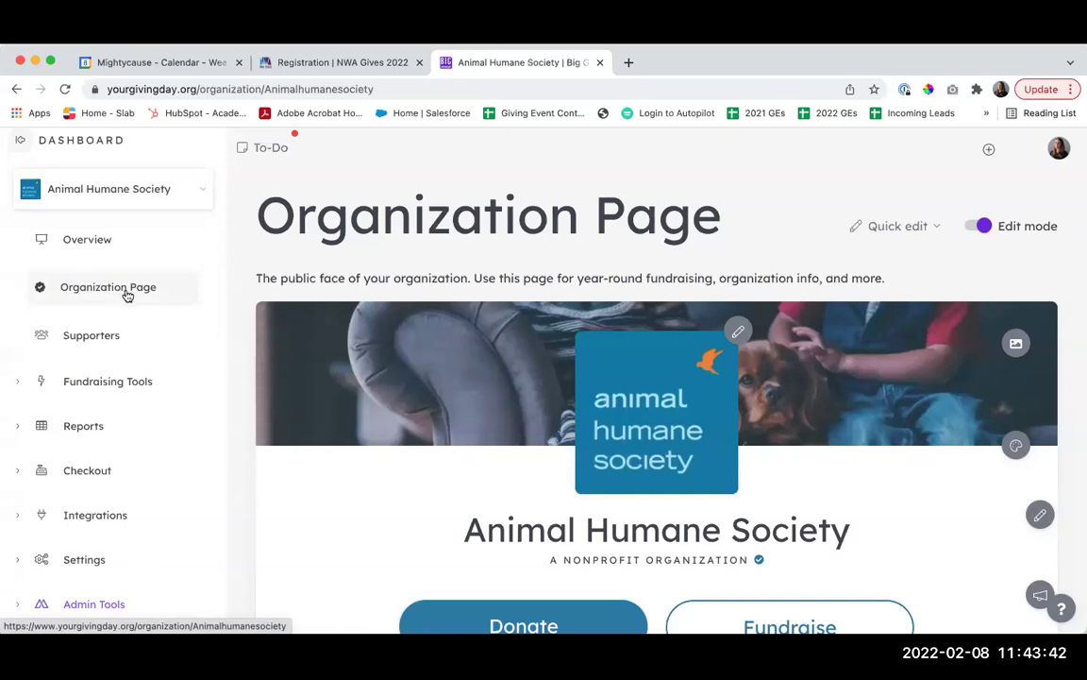
- Open the Fundraising Tools section, review its features from Campaigns to Fundraiser Templates, and collapse its submenu
{"action": "scroll", "coordinate": [128, 295], "scroll_direction": "down", "scroll_amount": 1}
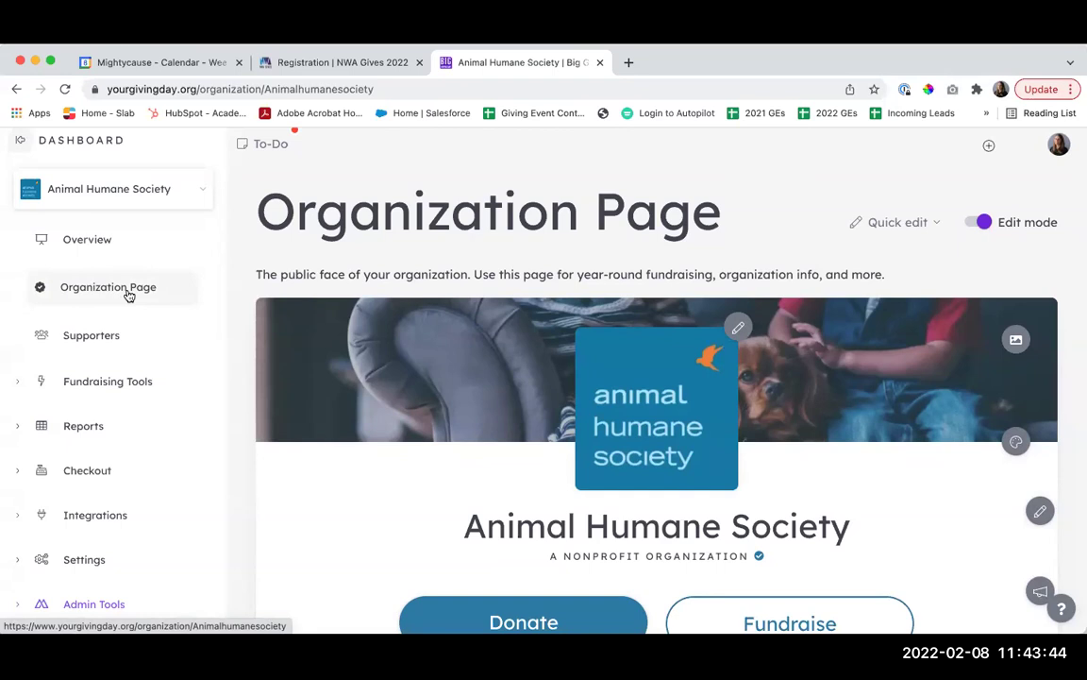
{"action": "left_click", "coordinate": [122, 384]}
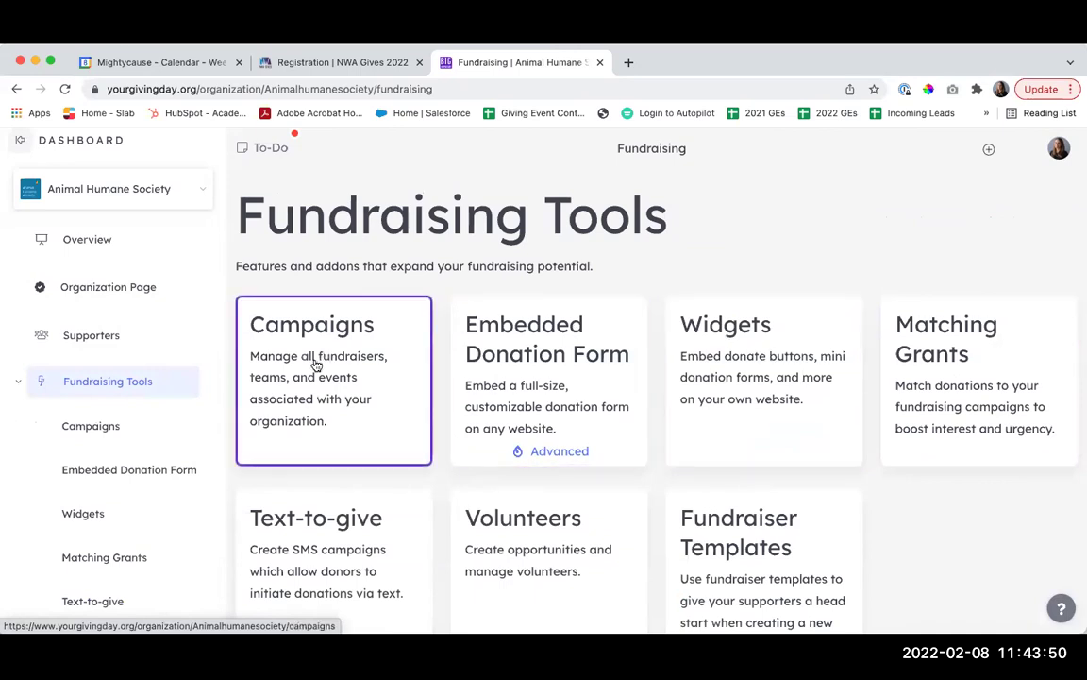
{"action": "scroll", "coordinate": [315, 367], "scroll_direction": "down", "scroll_amount": 2}
{"action": "scroll", "coordinate": [330, 349], "scroll_direction": "down", "scroll_amount": 2}
{"action": "scroll", "coordinate": [349, 330], "scroll_direction": "up", "scroll_amount": 1}
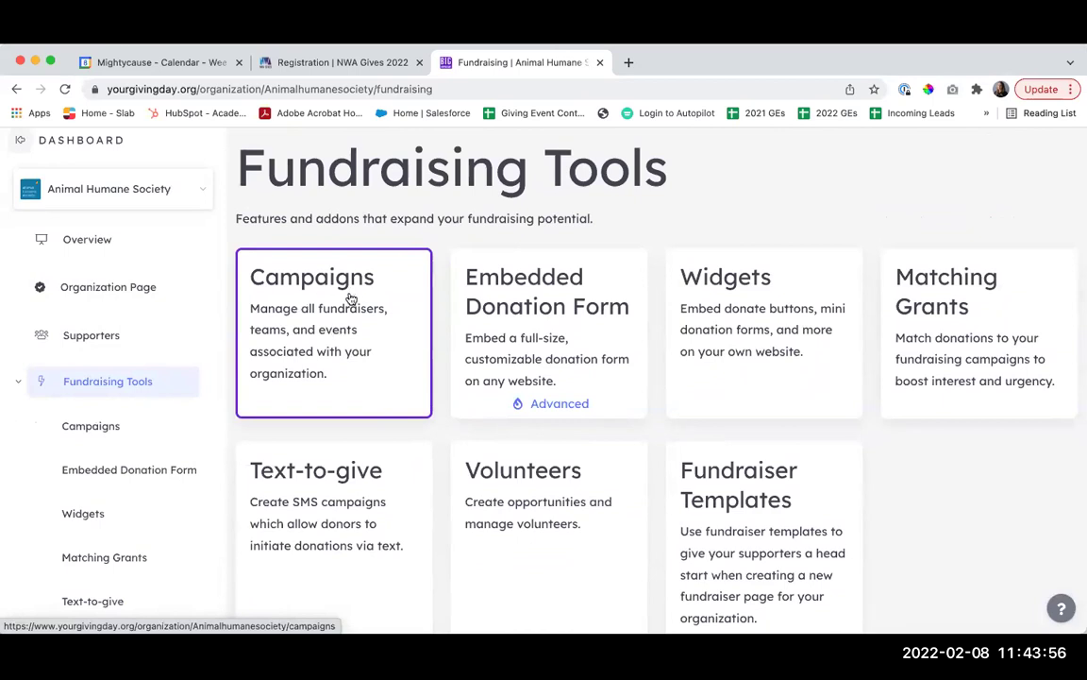
{"action": "scroll", "coordinate": [123, 358], "scroll_direction": "down", "scroll_amount": 1}
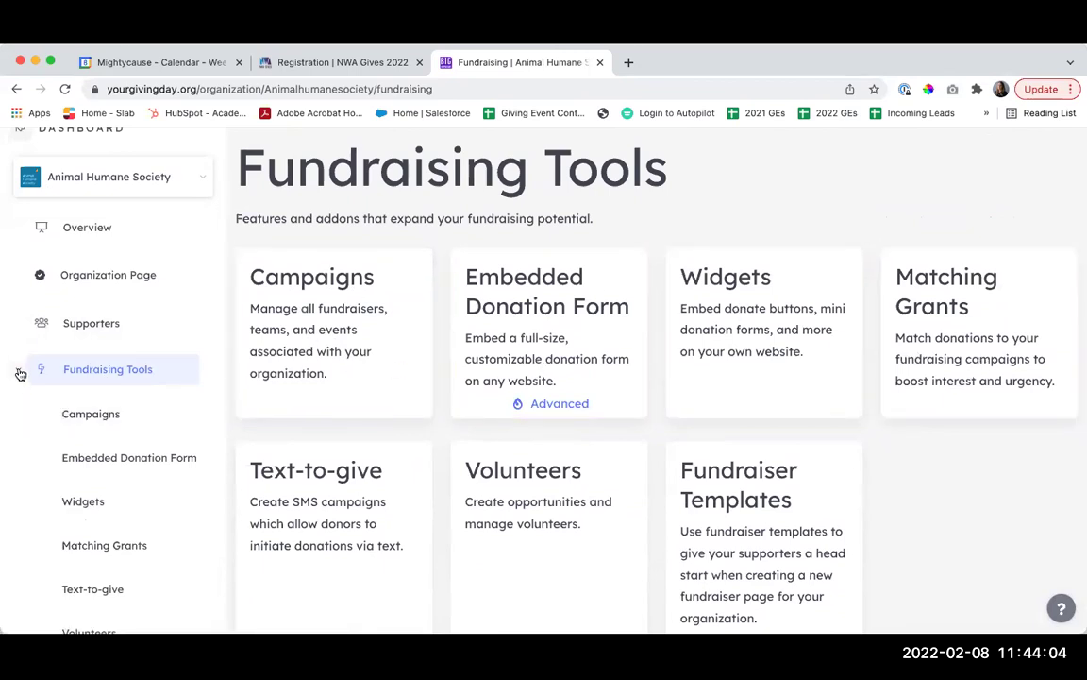
{"action": "scroll", "coordinate": [19, 374], "scroll_direction": "down", "scroll_amount": 3}
{"action": "scroll", "coordinate": [18, 373], "scroll_direction": "down", "scroll_amount": 1}
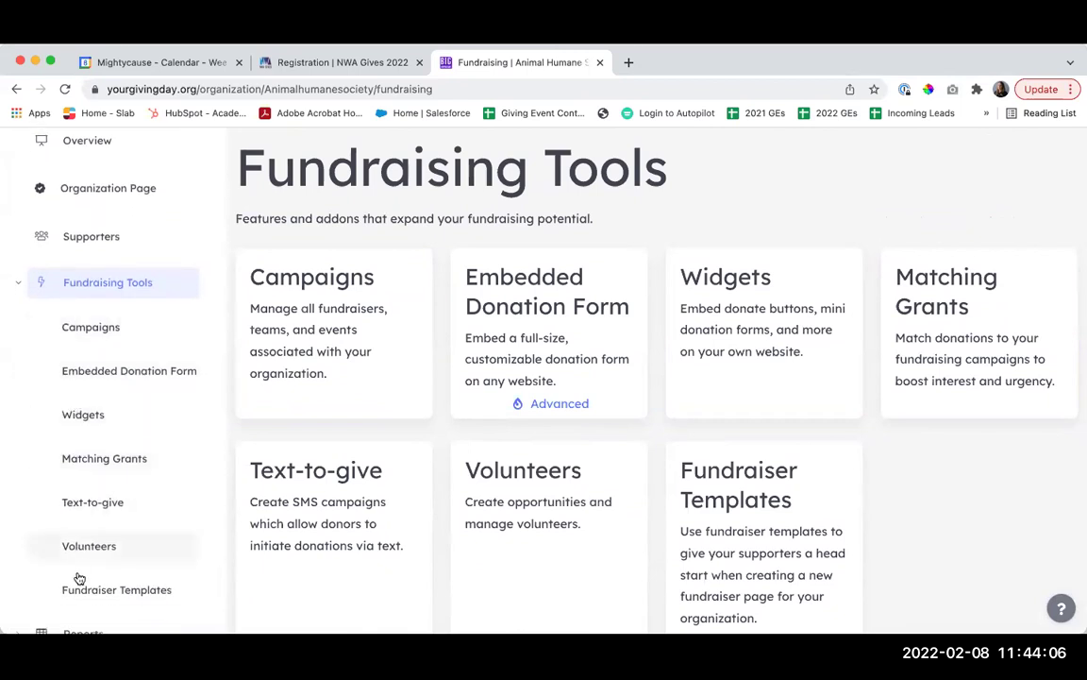
{"action": "left_click", "coordinate": [19, 283]}
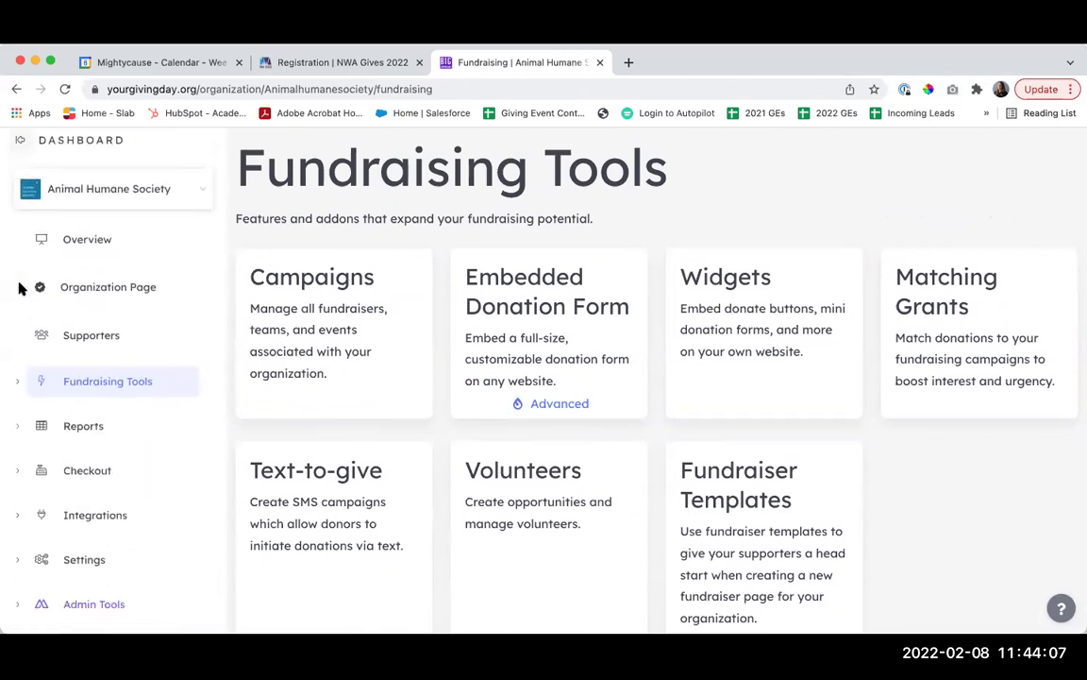
- Review the Reports section and the Checkout section of the dashboard, collapsing each one's submenu when done
{"action": "left_click", "coordinate": [92, 425]}
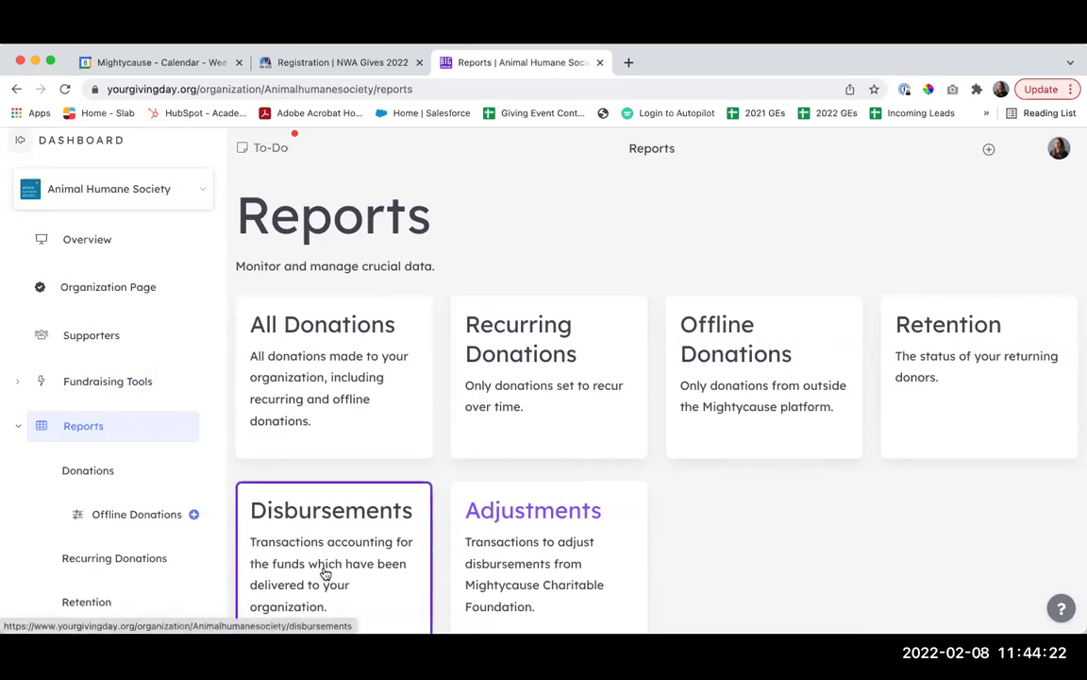
{"action": "left_click", "coordinate": [18, 431]}
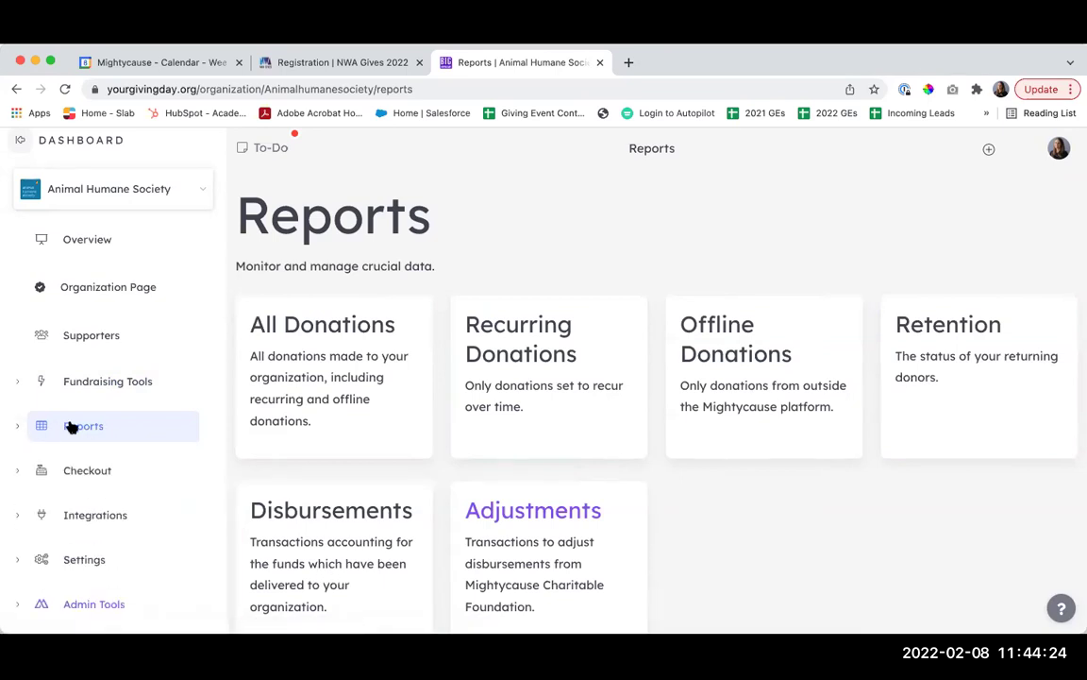
{"action": "left_click", "coordinate": [100, 481]}
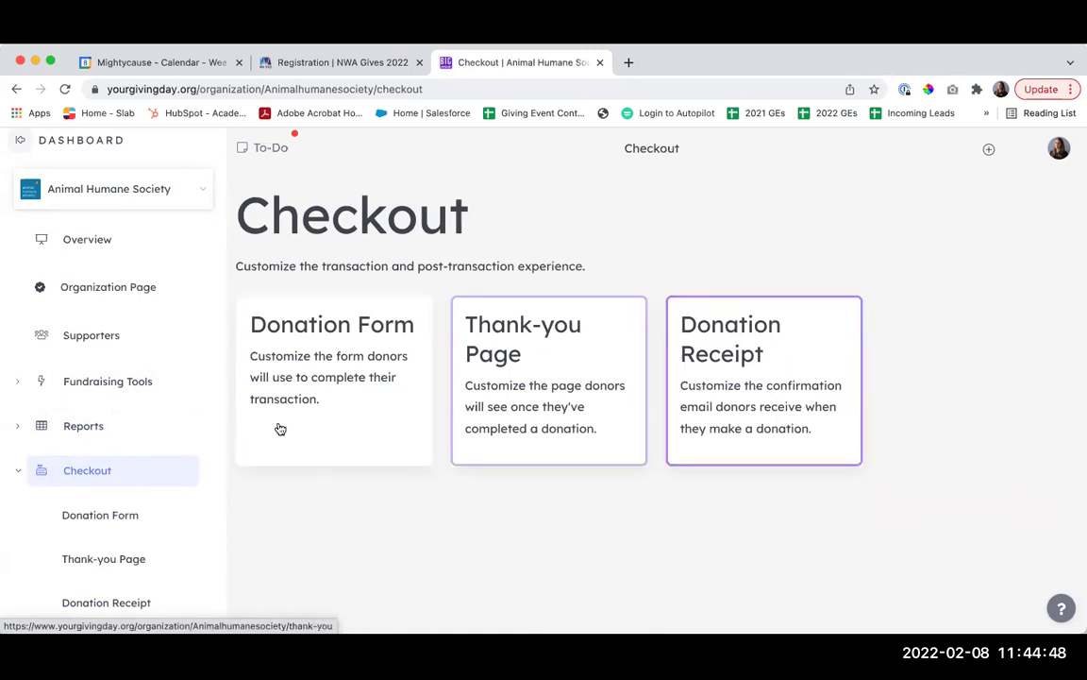
{"action": "left_click", "coordinate": [19, 468]}
- Open the dashboard's Settings section and review its options from Plan Management to Admins
{"action": "left_click", "coordinate": [105, 562]}
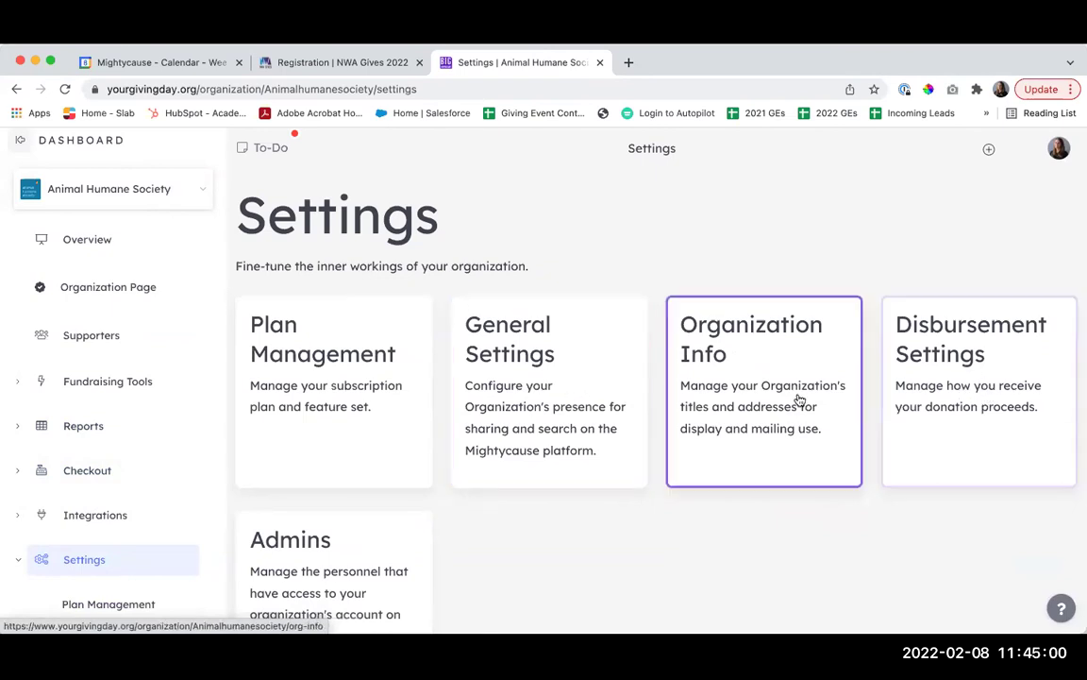
{"action": "scroll", "coordinate": [316, 579], "scroll_direction": "down", "scroll_amount": 1}
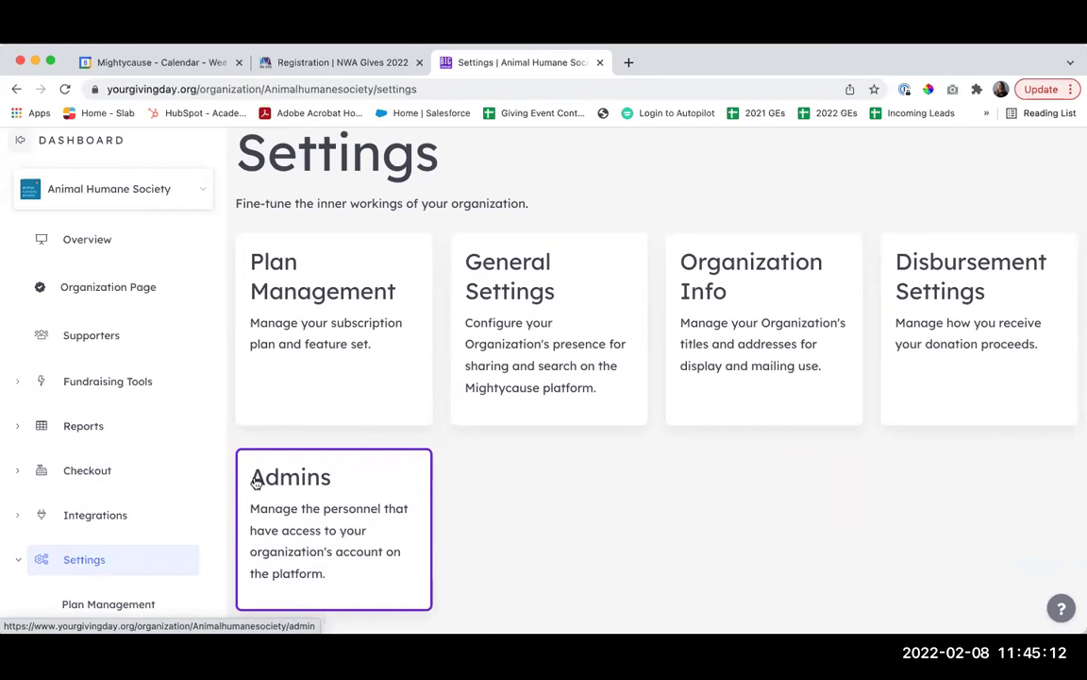
- Return to the Animal Humane Society's Organization Page and close the introductory Edit Mode tour
{"action": "left_click", "coordinate": [110, 288]}
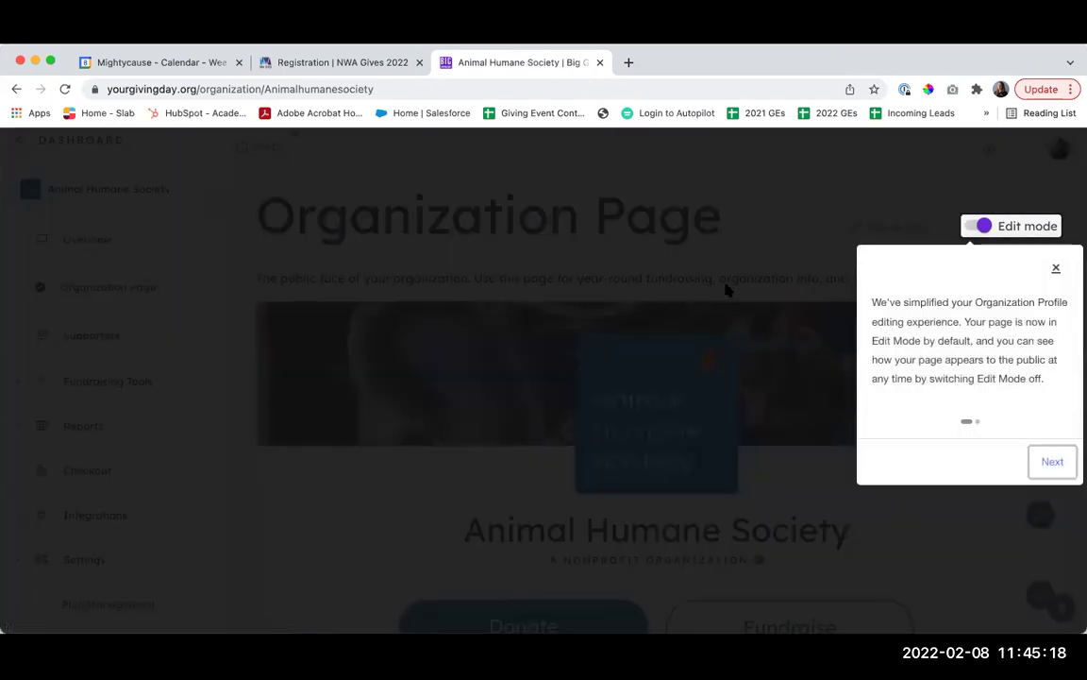
{"action": "left_click", "coordinate": [1056, 268]}
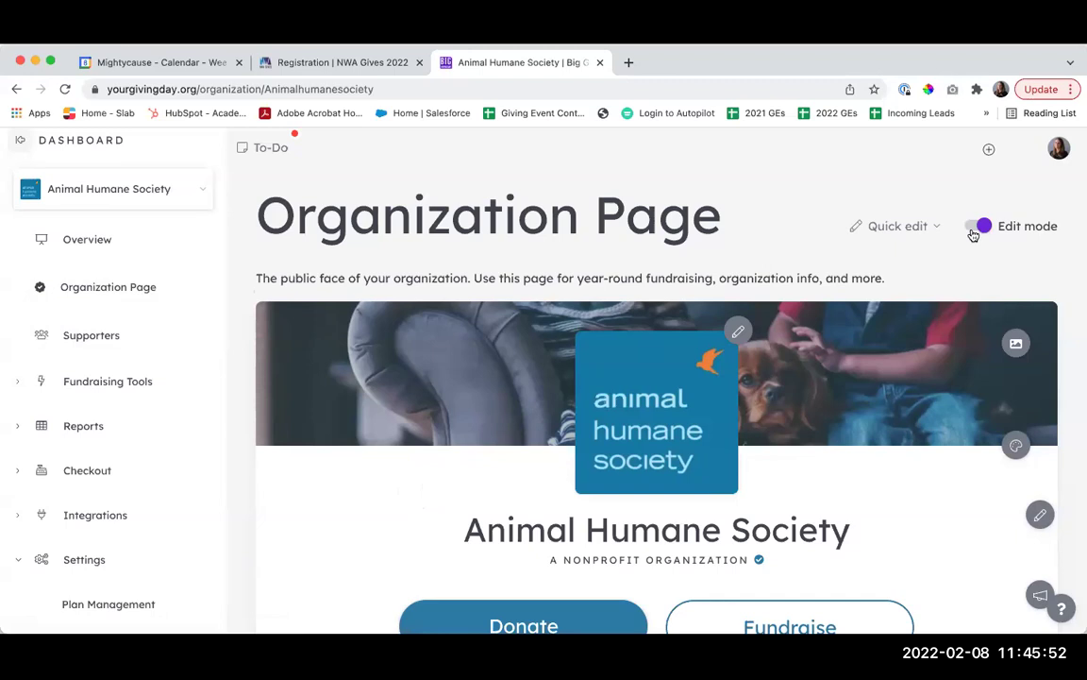
{"action": "scroll", "coordinate": [978, 255], "scroll_direction": "down", "scroll_amount": 1}
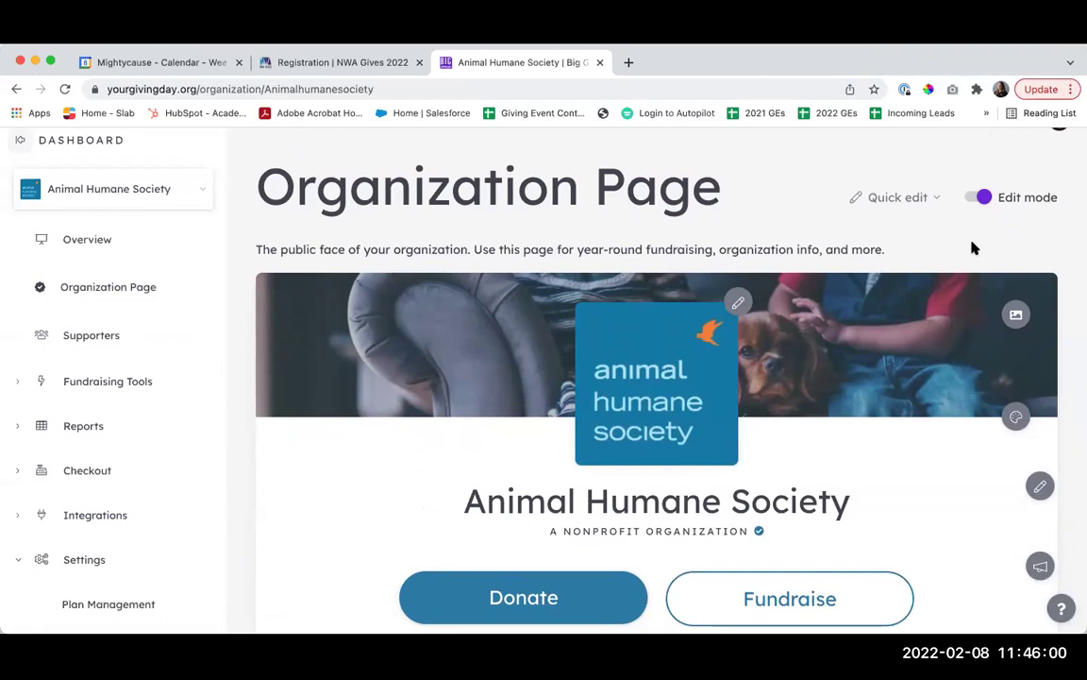
{"action": "scroll", "coordinate": [973, 245], "scroll_direction": "down", "scroll_amount": 1}
{"action": "scroll", "coordinate": [973, 247], "scroll_direction": "up", "scroll_amount": 2}
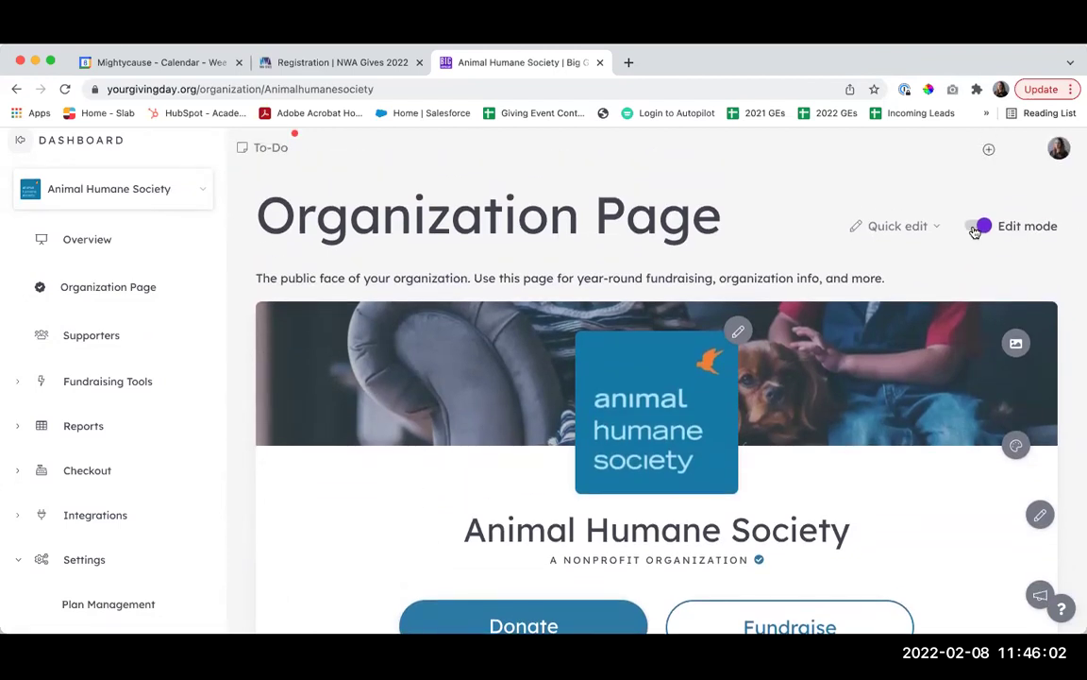
- Preview the public Organization Page with Edit mode off and the dashboard sidebar collapsed, and restore both
{"action": "left_click", "coordinate": [977, 228]}
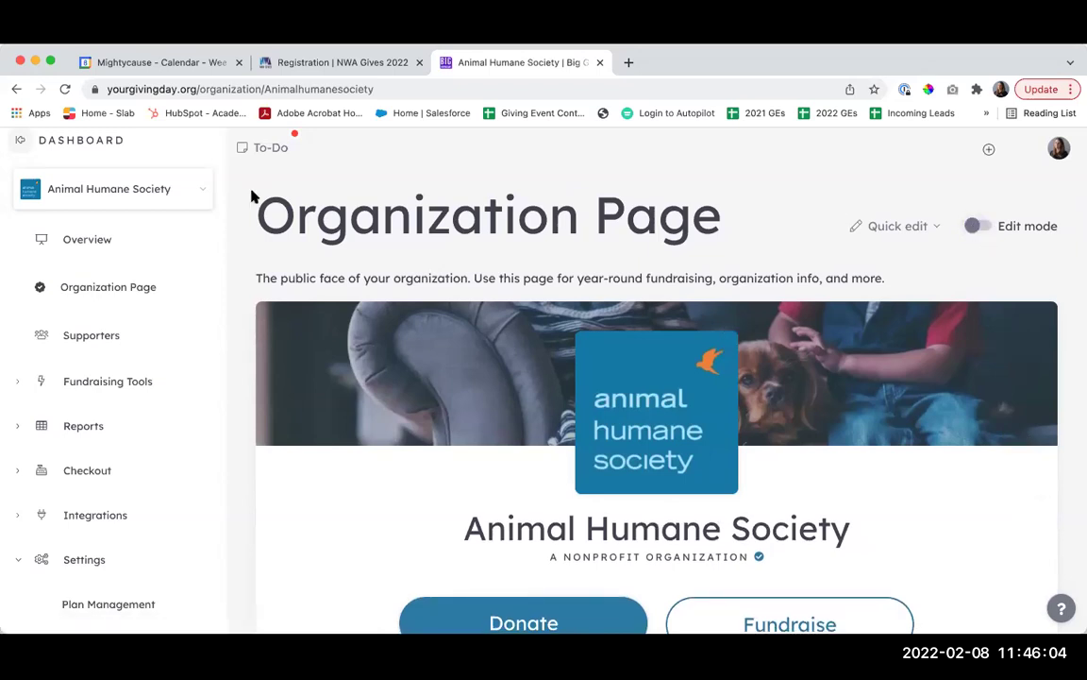
{"action": "left_click", "coordinate": [21, 141]}
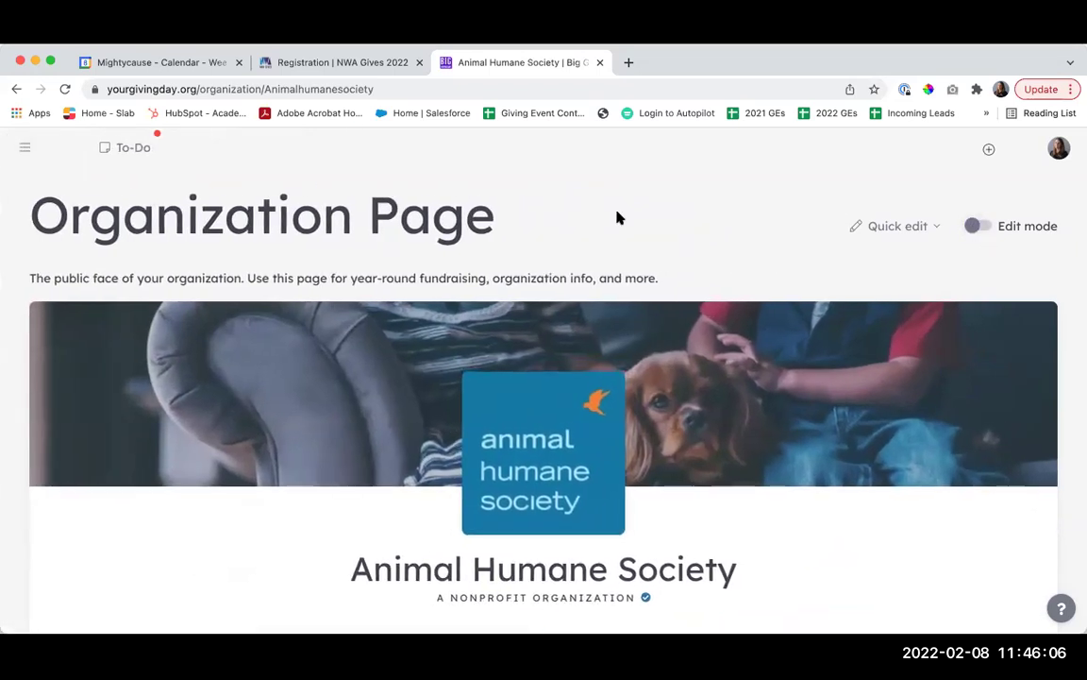
{"action": "scroll", "coordinate": [615, 218], "scroll_direction": "down", "scroll_amount": 2}
{"action": "scroll", "coordinate": [615, 218], "scroll_direction": "down", "scroll_amount": 2}
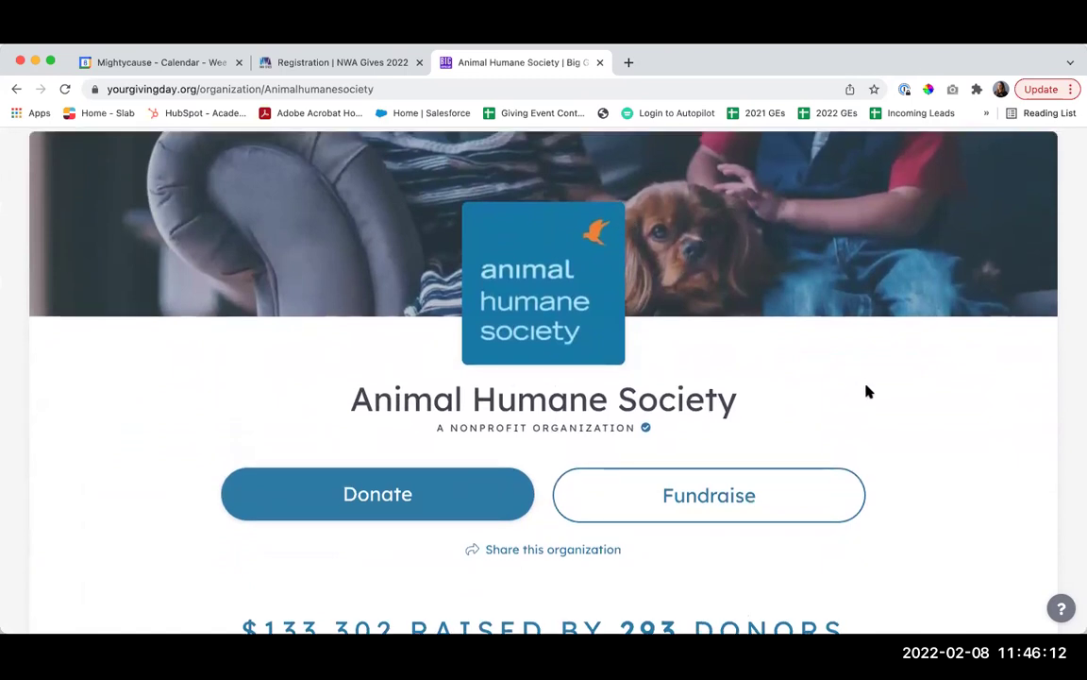
{"action": "scroll", "coordinate": [863, 390], "scroll_direction": "down", "scroll_amount": 1}
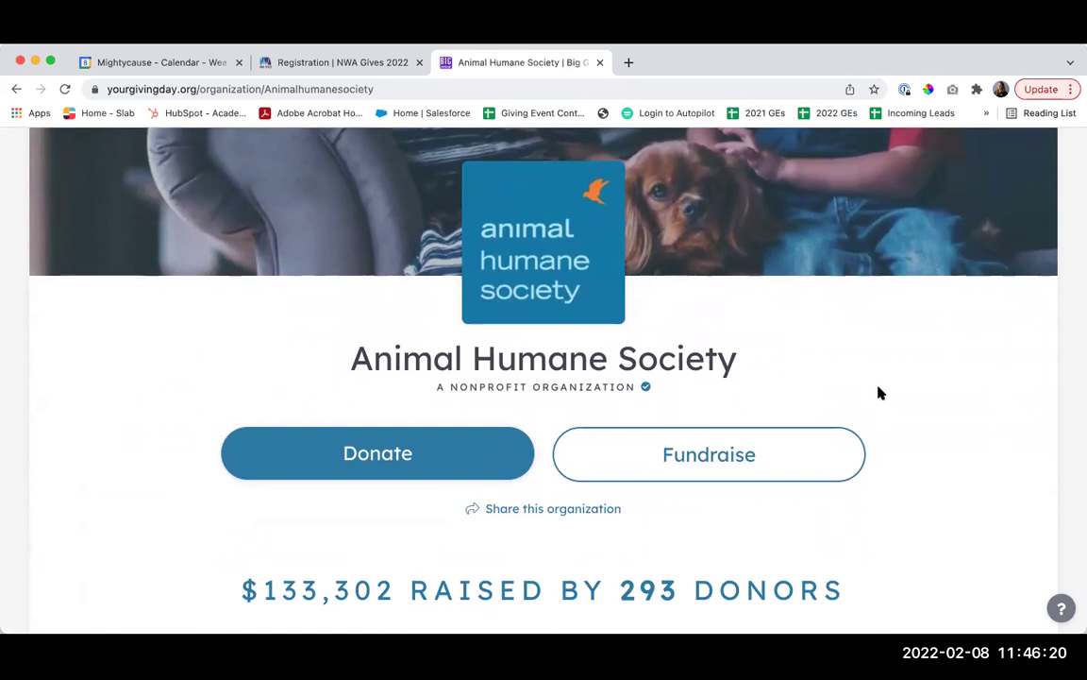
{"action": "scroll", "coordinate": [879, 389], "scroll_direction": "up", "scroll_amount": 5}
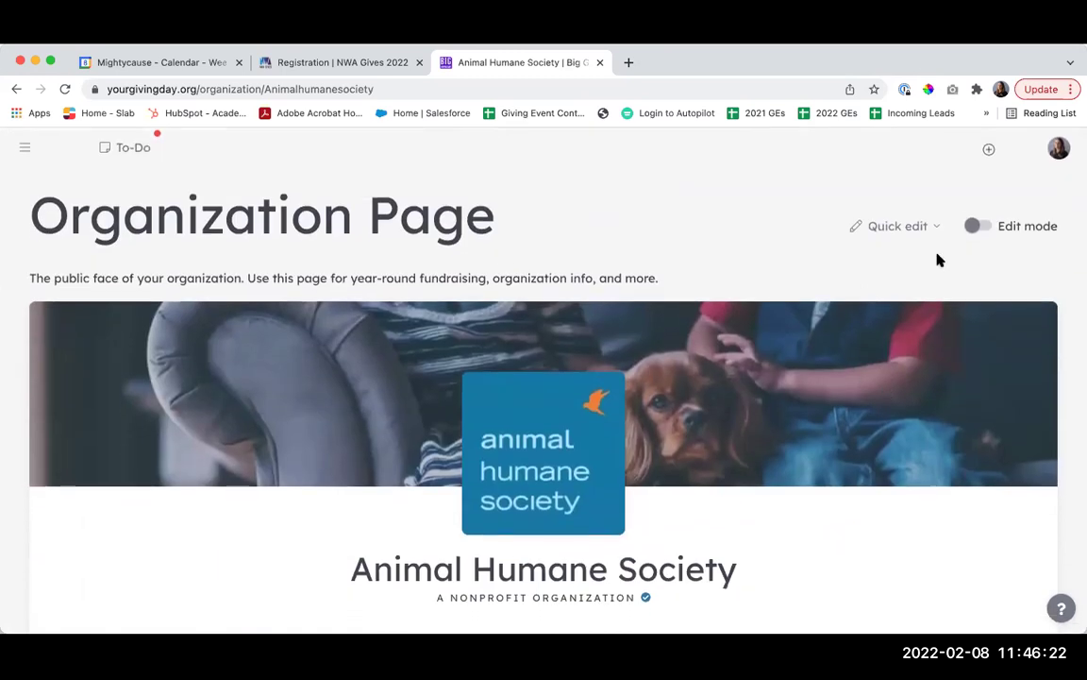
{"action": "left_click", "coordinate": [25, 148]}
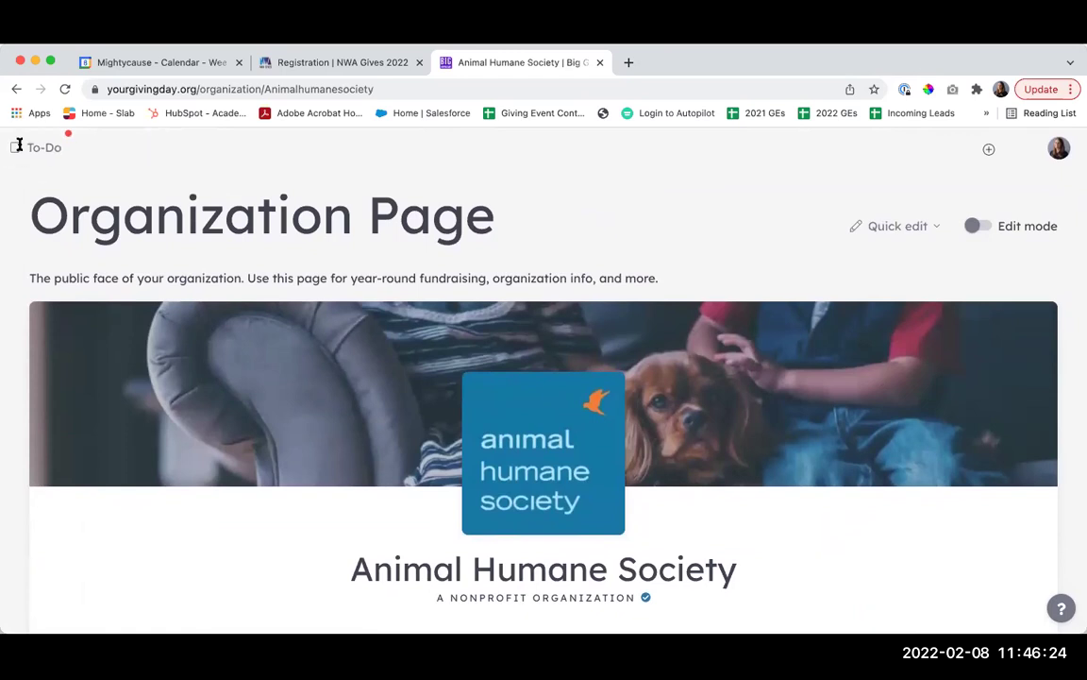
{"action": "left_click", "coordinate": [976, 226]}
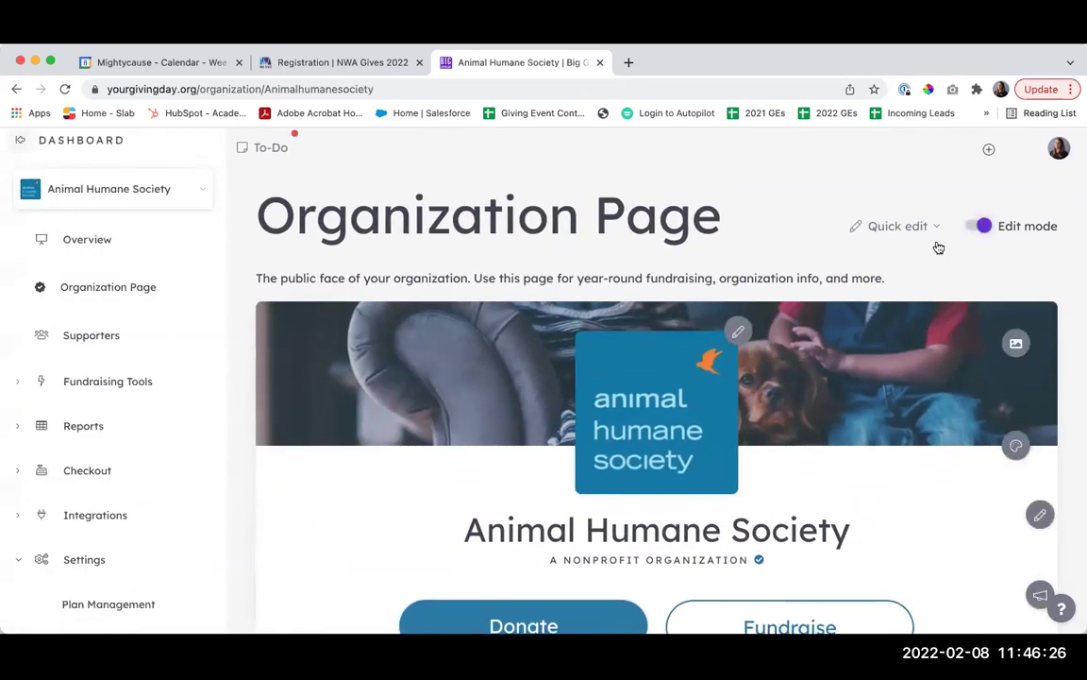
- Open the logo's image upload dialog, look over the available image sources, and close it without changing the logo
{"action": "scroll", "coordinate": [923, 263], "scroll_direction": "down", "scroll_amount": 1}
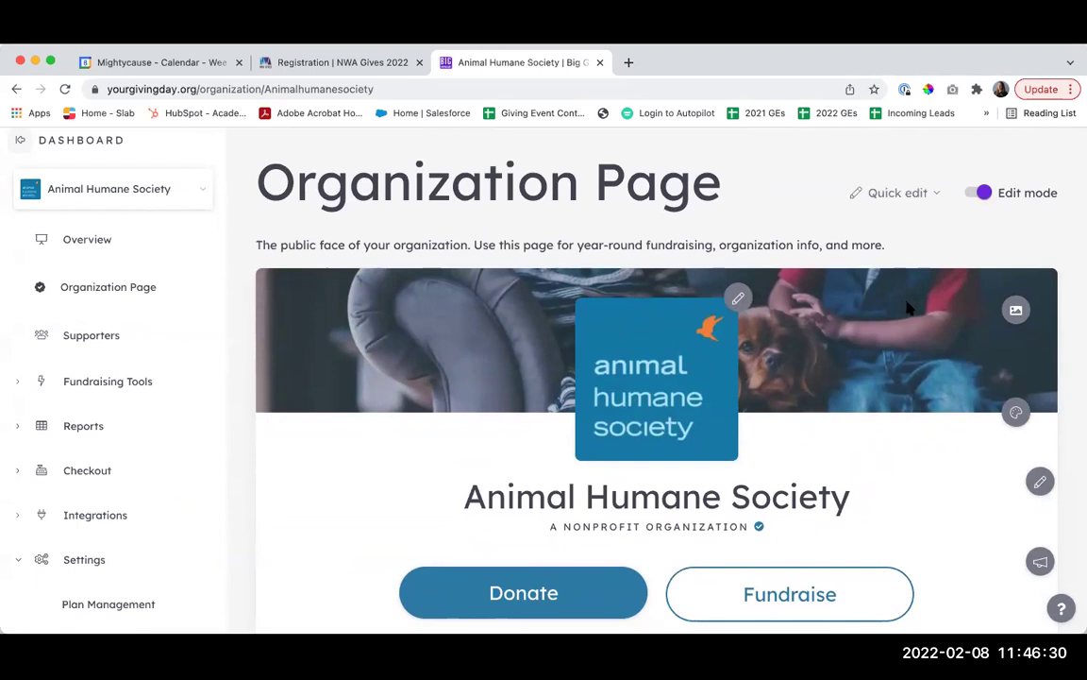
{"action": "scroll", "coordinate": [905, 354], "scroll_direction": "down", "scroll_amount": 2}
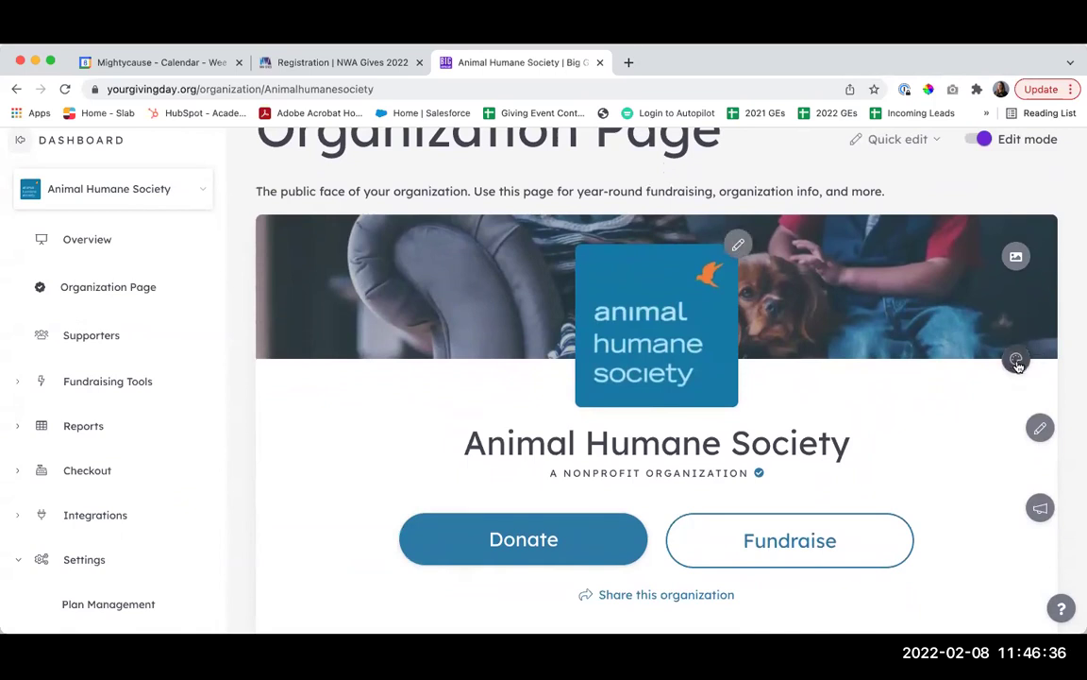
{"action": "left_click", "coordinate": [738, 244]}
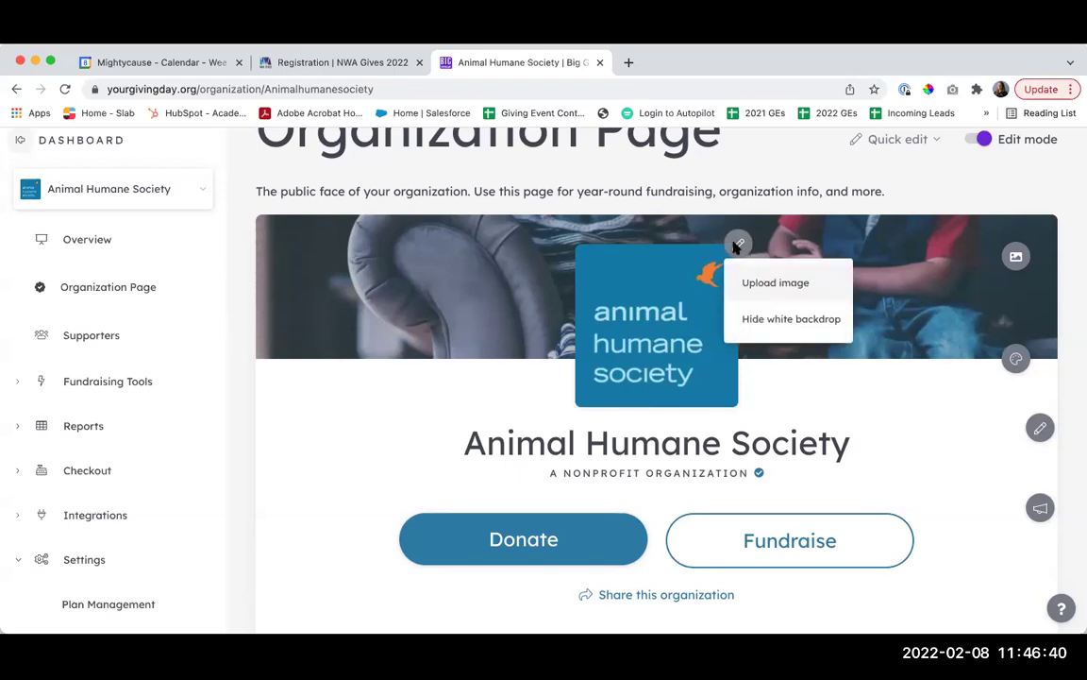
{"action": "left_click", "coordinate": [756, 284]}
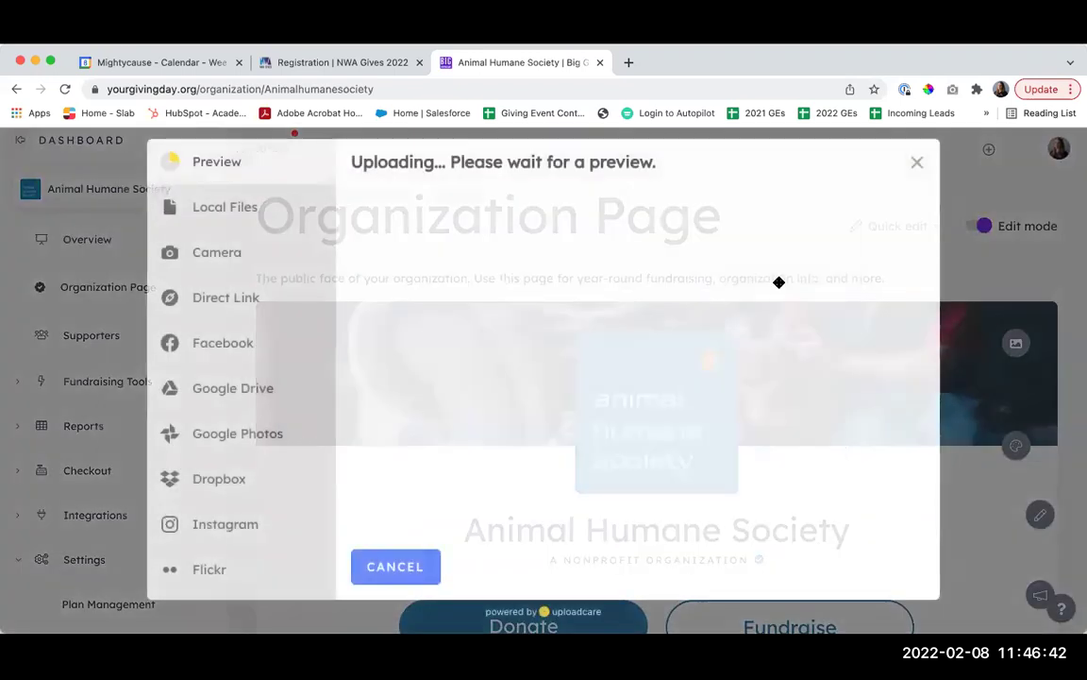
{"action": "scroll", "coordinate": [231, 326], "scroll_direction": "down", "scroll_amount": 1}
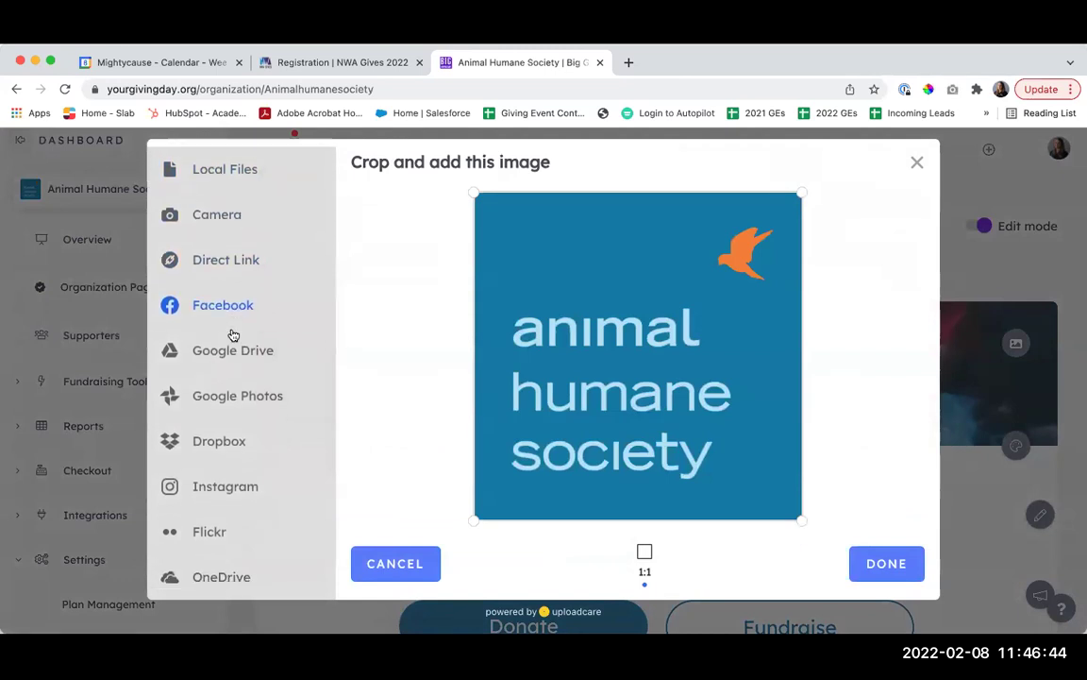
{"action": "scroll", "coordinate": [224, 254], "scroll_direction": "up", "scroll_amount": 1}
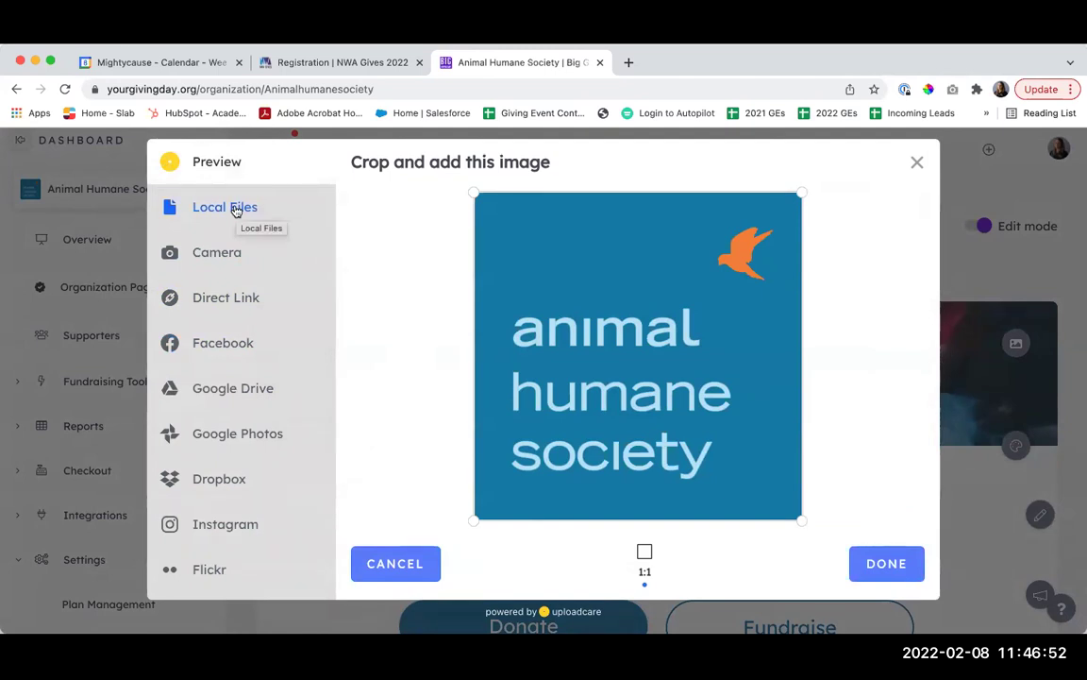
{"action": "left_click", "coordinate": [921, 162]}
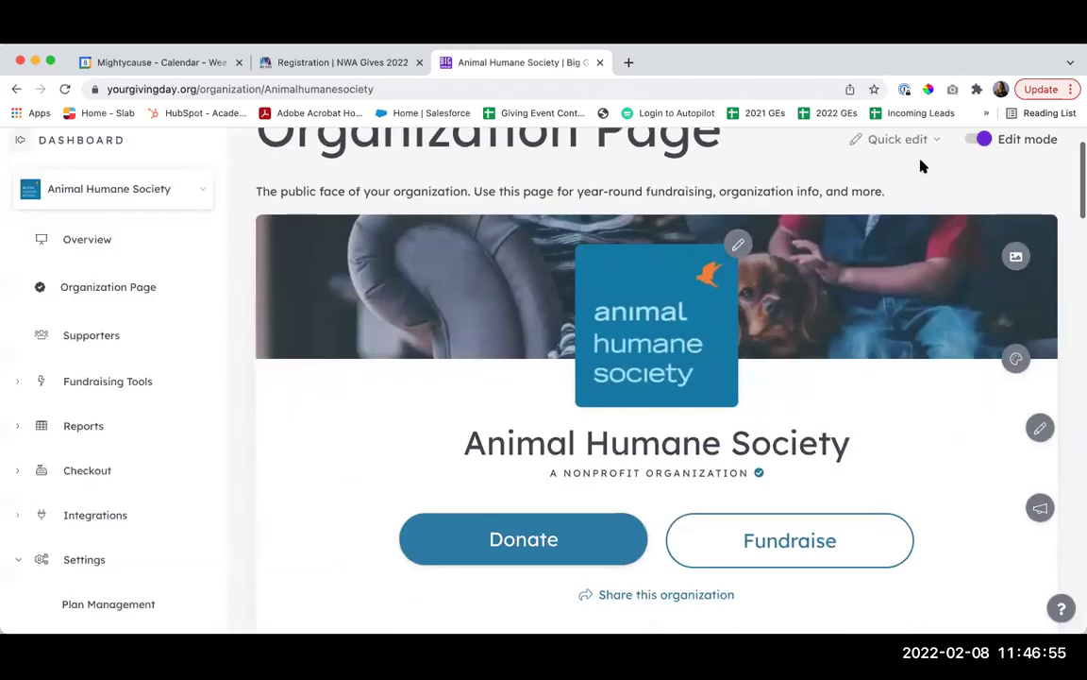
- Open the banner image dialog, browse the stock gallery, return to the crop preview, and close it without changing the banner
{"action": "left_click", "coordinate": [1016, 256]}
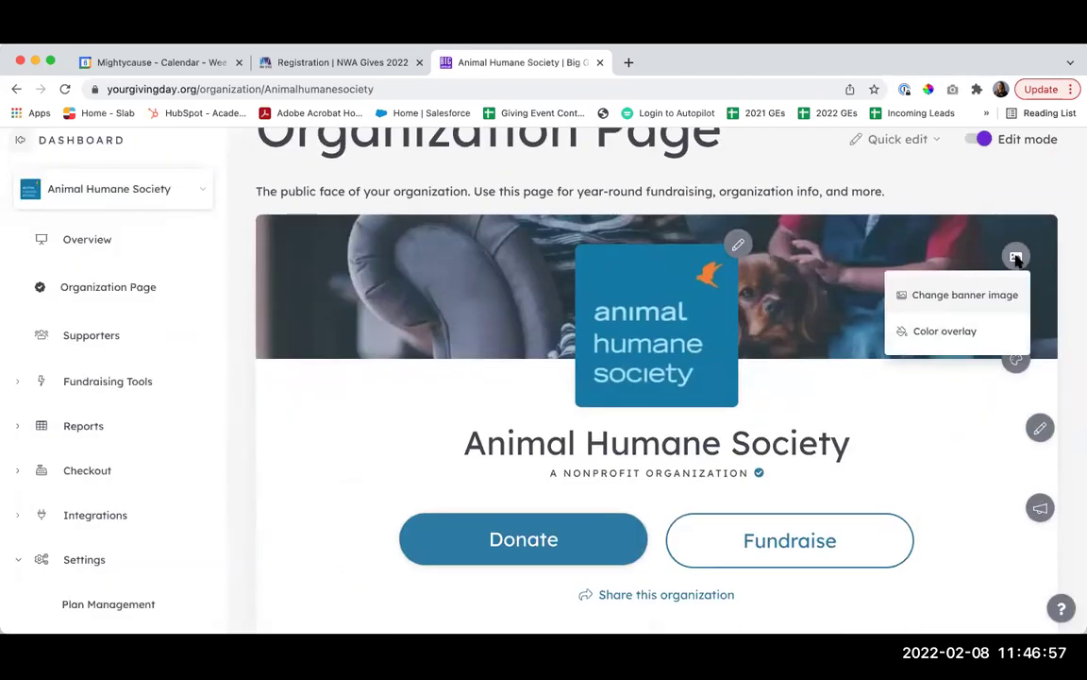
{"action": "left_click", "coordinate": [965, 296]}
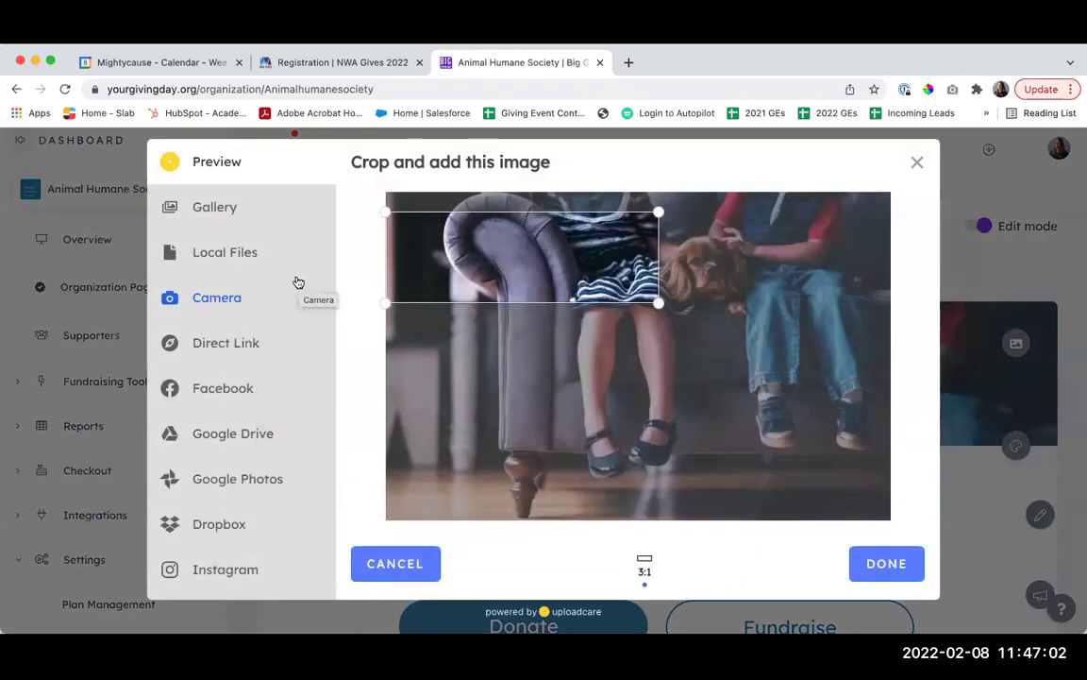
{"action": "left_click", "coordinate": [220, 211]}
{"action": "scroll", "coordinate": [642, 358], "scroll_direction": "down", "scroll_amount": 5}
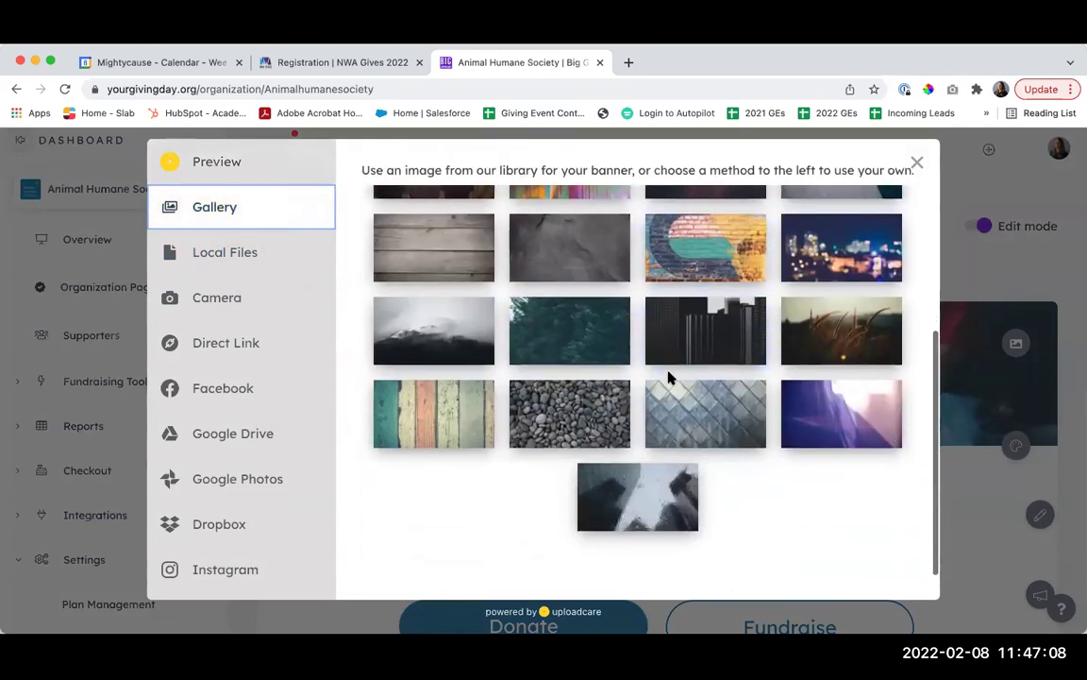
{"action": "scroll", "coordinate": [628, 354], "scroll_direction": "up", "scroll_amount": 5}
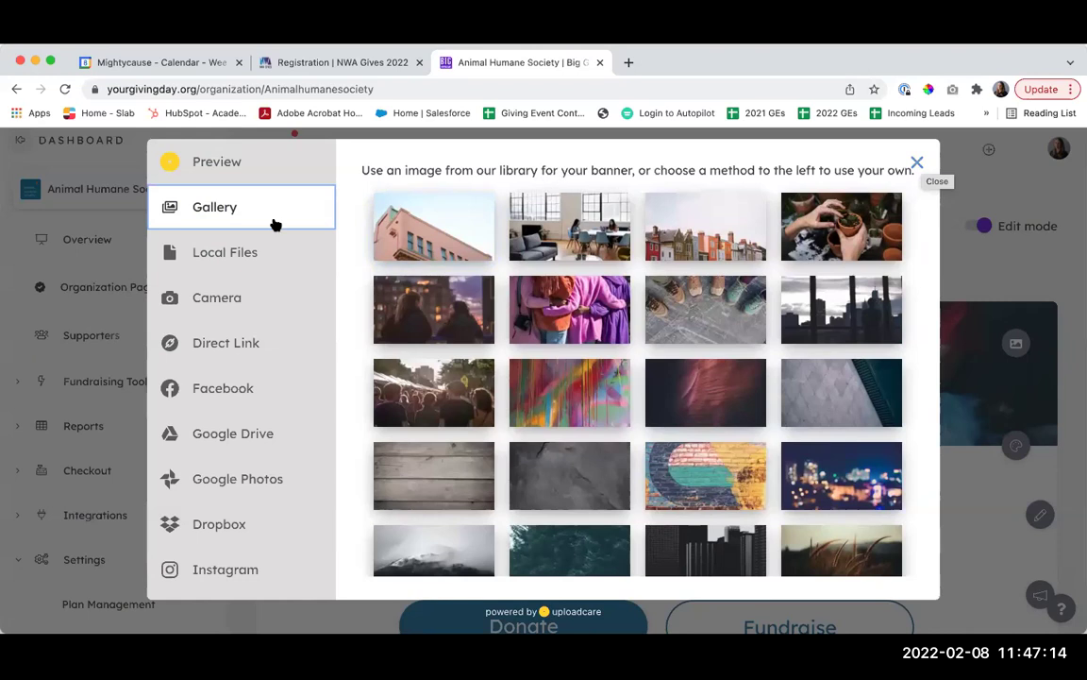
{"action": "left_click", "coordinate": [216, 160]}
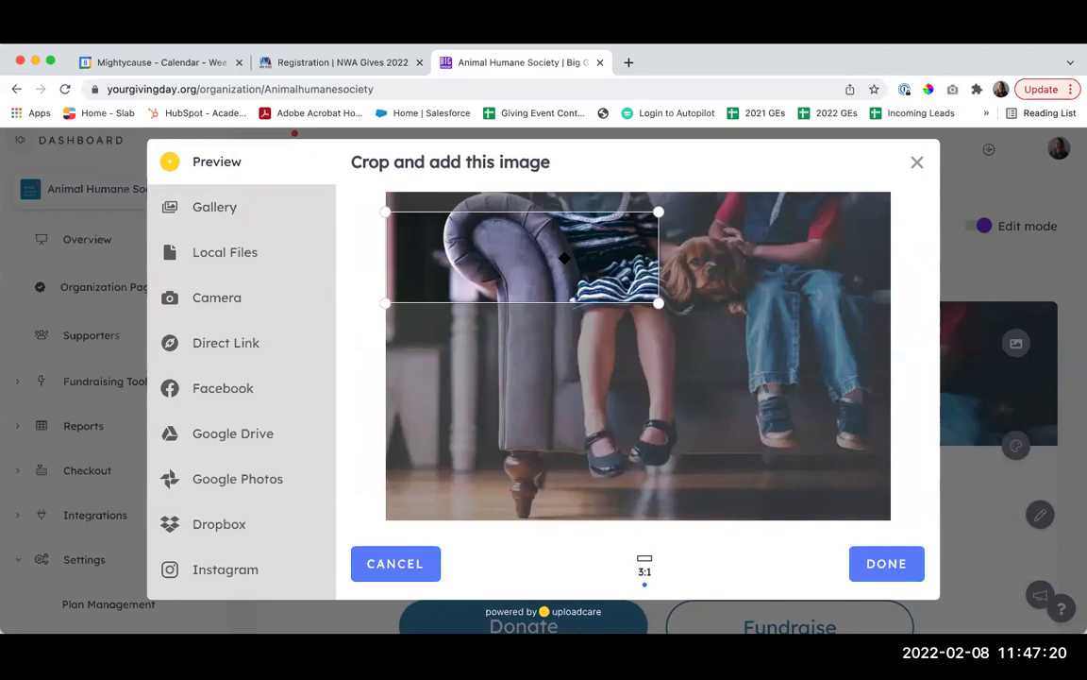
{"action": "left_click", "coordinate": [918, 165]}
{"action": "scroll", "coordinate": [934, 217], "scroll_direction": "down", "scroll_amount": 1}
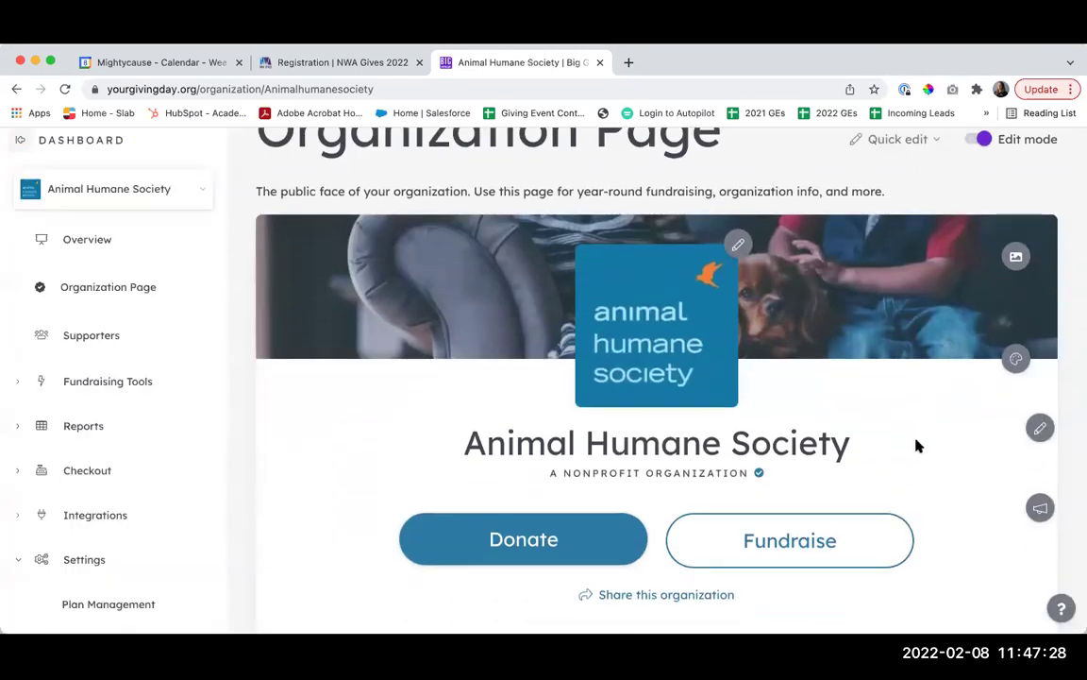
- Try #171f23 and #b043c8 as the page's theme colour, preview the purple down the page, and cancel the colour change
{"action": "left_click", "coordinate": [1016, 360]}
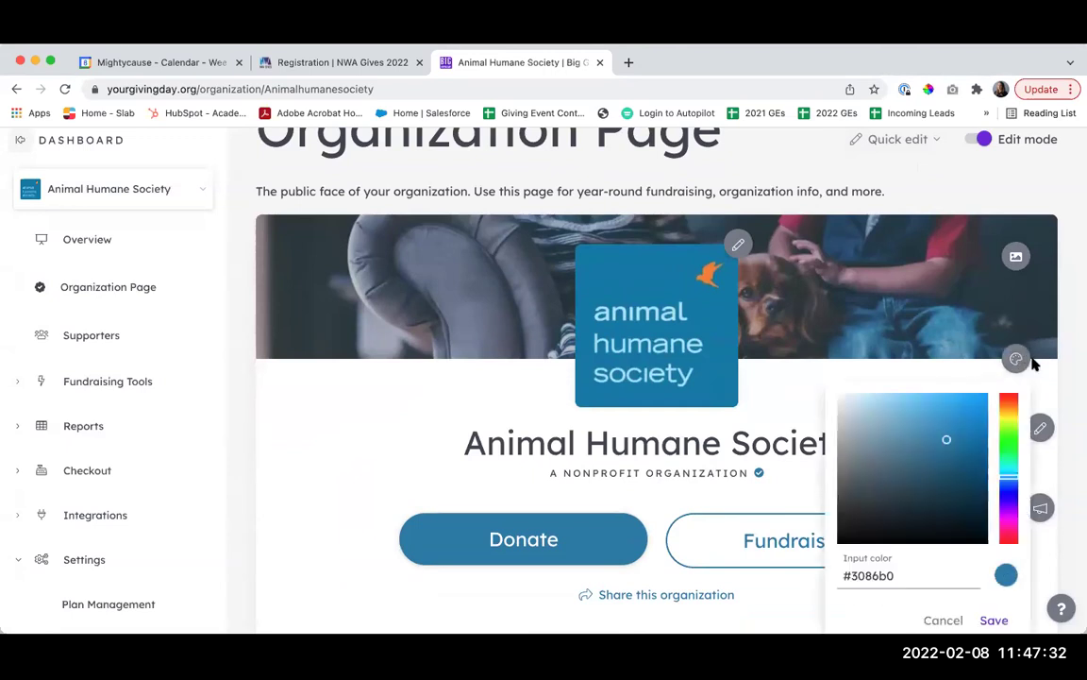
{"action": "scroll", "coordinate": [1057, 366], "scroll_direction": "down", "scroll_amount": 2}
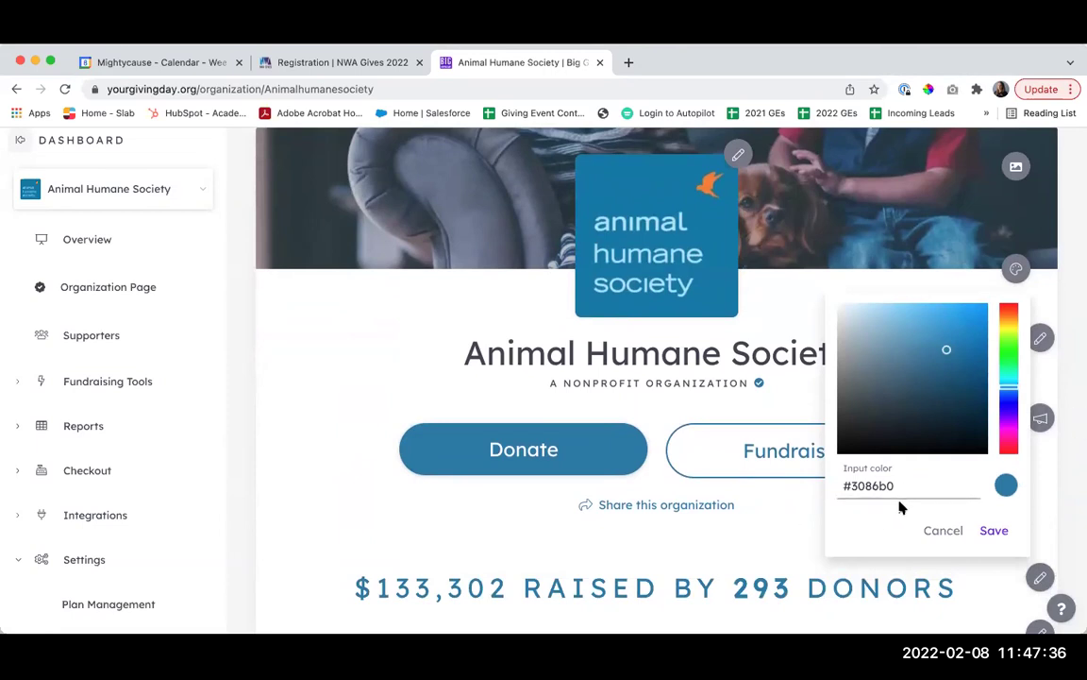
{"action": "left_click", "coordinate": [872, 411]}
{"action": "left_click", "coordinate": [1010, 427]}
{"action": "left_click", "coordinate": [875, 376]}
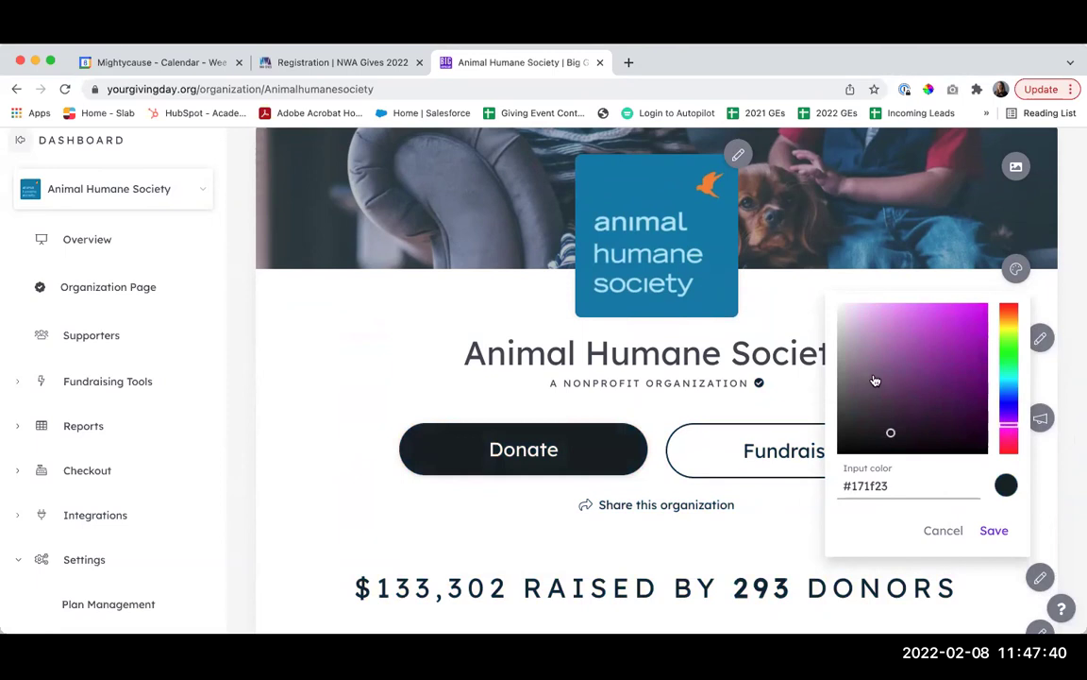
{"action": "left_click", "coordinate": [937, 335]}
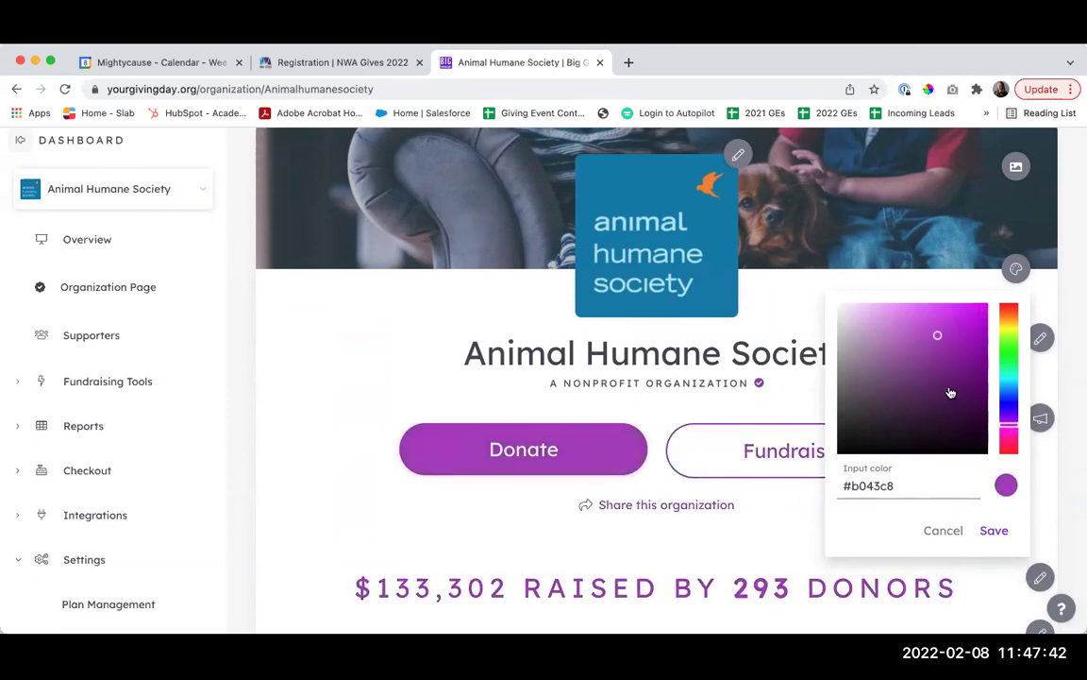
{"action": "scroll", "coordinate": [747, 458], "scroll_direction": "down", "scroll_amount": 5}
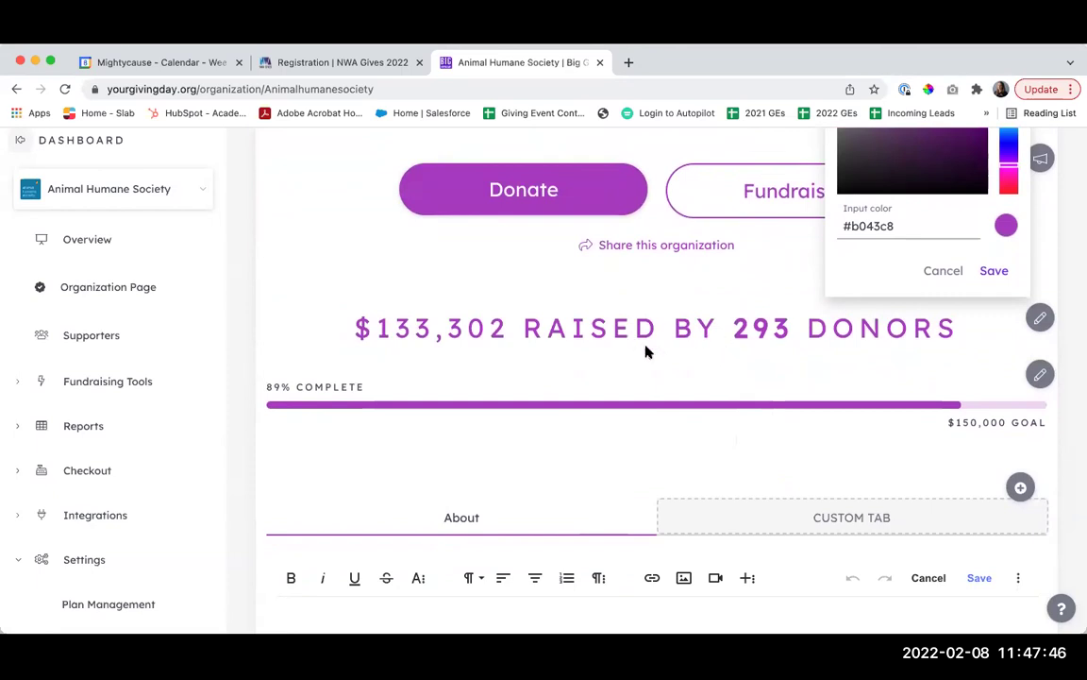
{"action": "scroll", "coordinate": [646, 351], "scroll_direction": "down", "scroll_amount": 6}
{"action": "scroll", "coordinate": [647, 351], "scroll_direction": "up", "scroll_amount": 12}
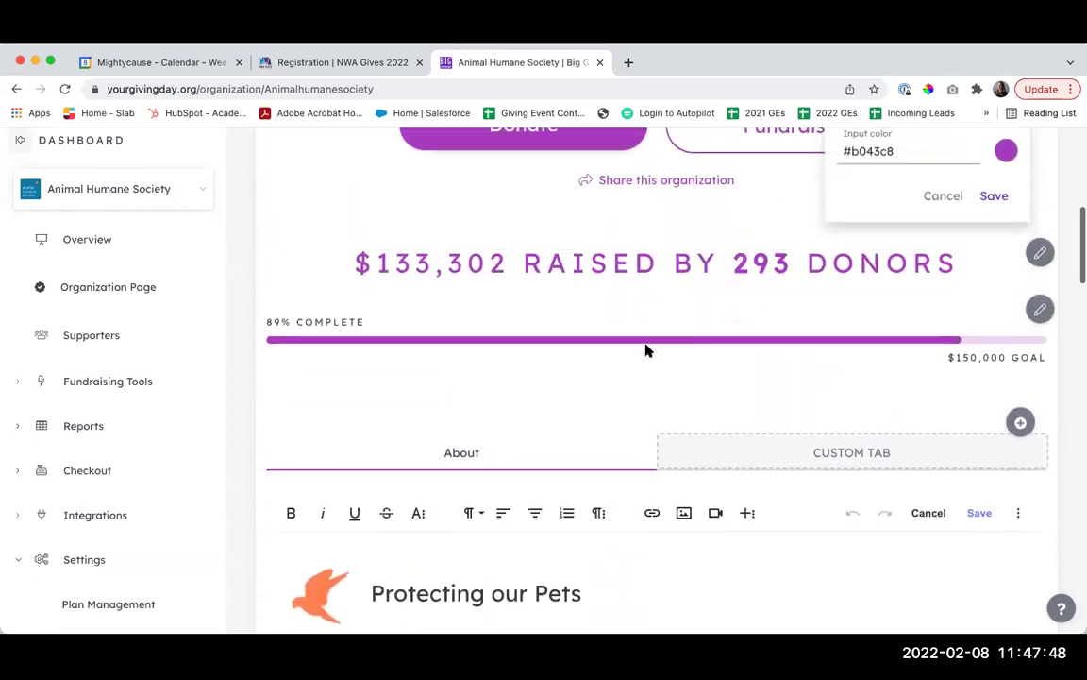
{"action": "left_click", "coordinate": [942, 517]}
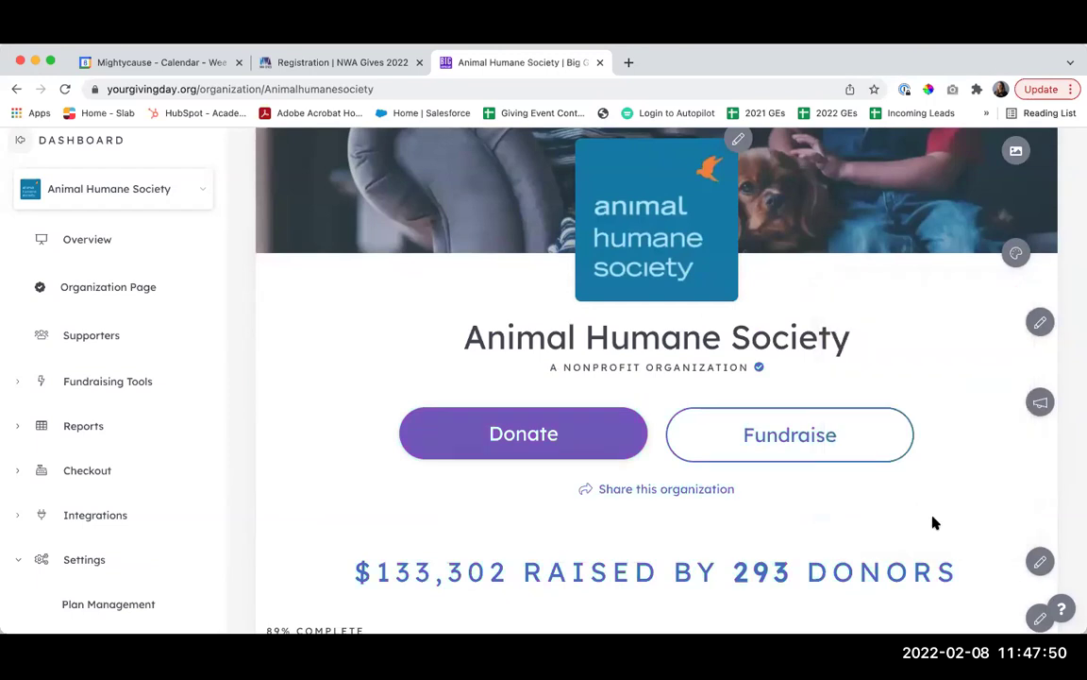
- Open the page's action button settings, switch the Fundraise Button off, and switch it back on
{"action": "scroll", "coordinate": [990, 434], "scroll_direction": "down", "scroll_amount": 1}
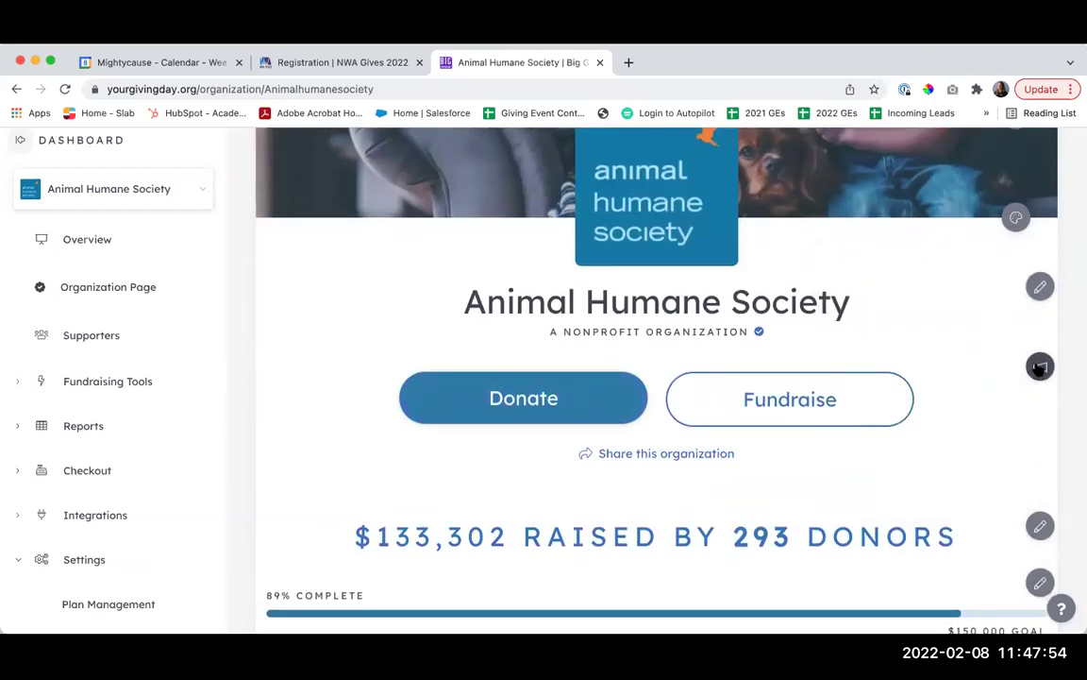
{"action": "left_click", "coordinate": [1040, 368]}
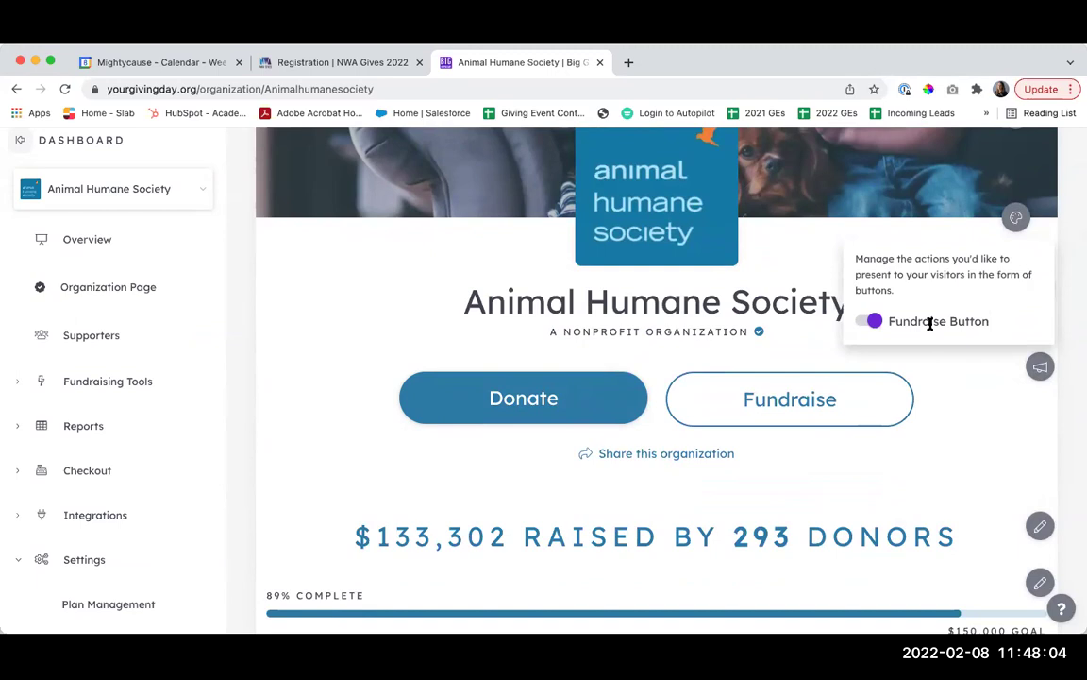
{"action": "left_click", "coordinate": [866, 321]}
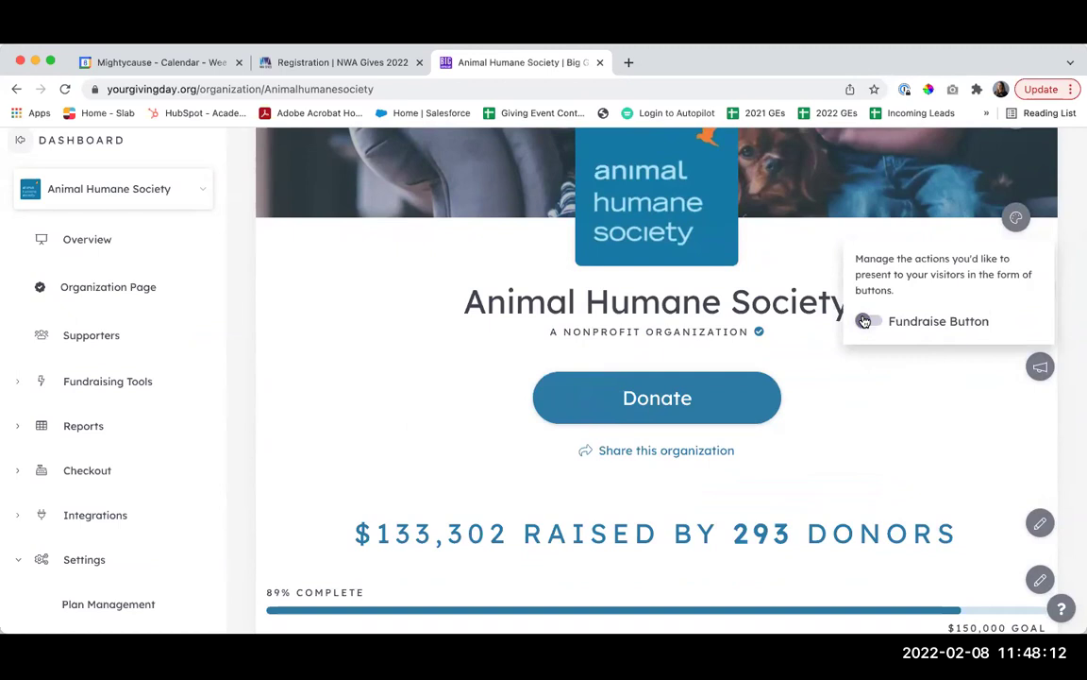
{"action": "left_click", "coordinate": [865, 321]}
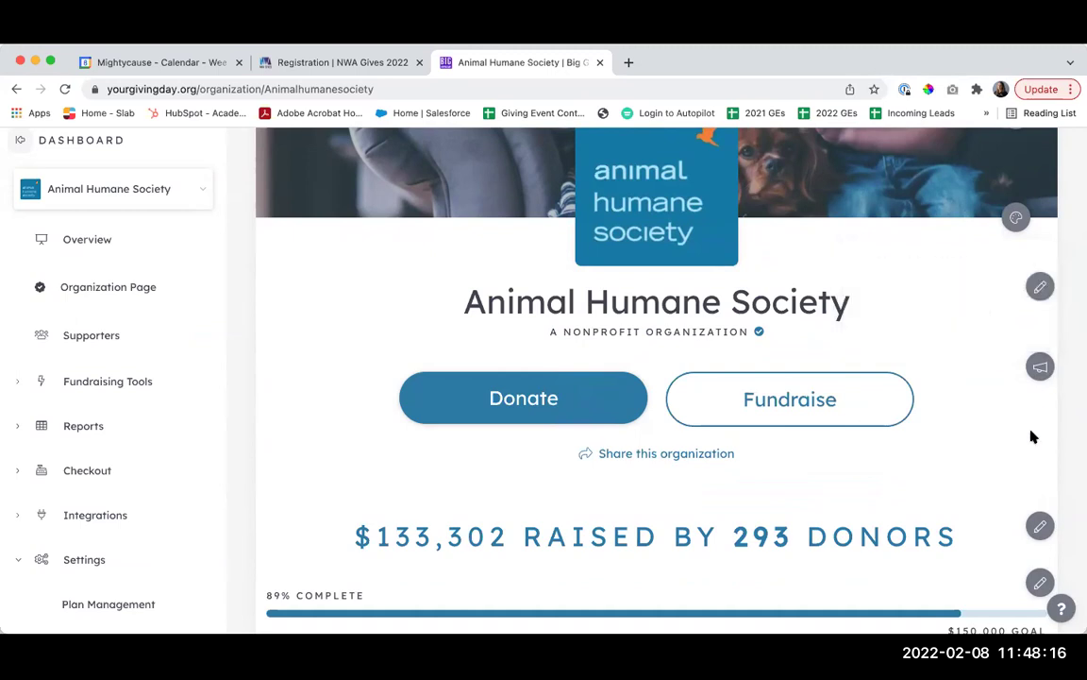
- In the fundraising stats settings, switch Amount raised and Number of donors off and back on in turn, and close the settings
{"action": "scroll", "coordinate": [1029, 437], "scroll_direction": "down", "scroll_amount": 3}
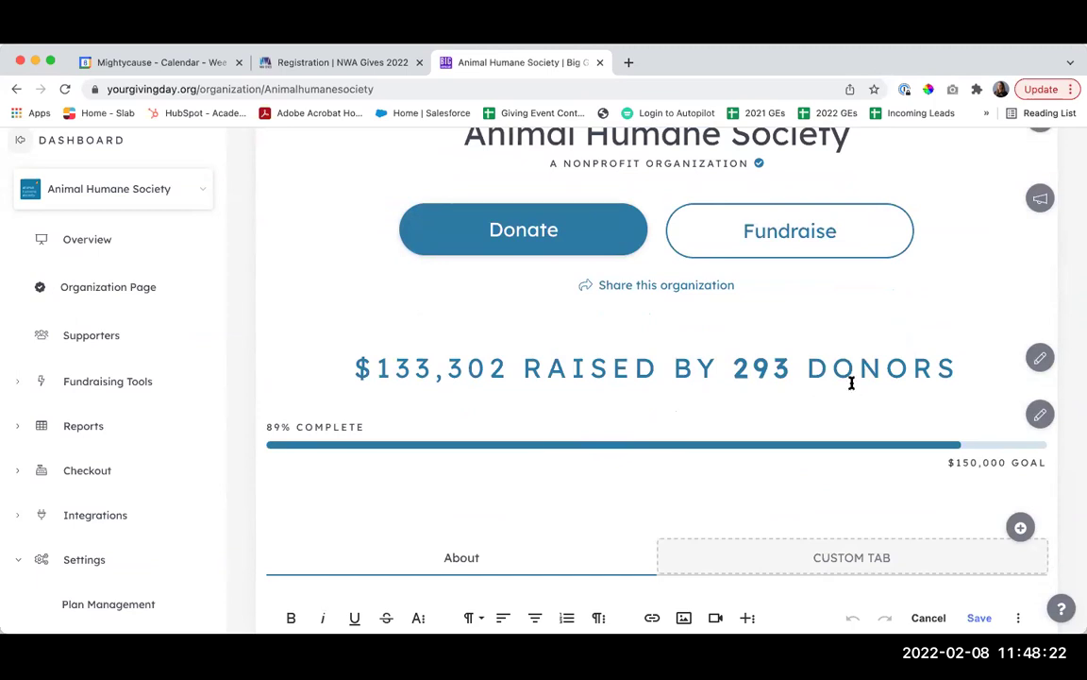
{"action": "left_click", "coordinate": [1039, 357]}
{"action": "scroll", "coordinate": [1031, 358], "scroll_direction": "down", "scroll_amount": 1}
{"action": "scroll", "coordinate": [1032, 358], "scroll_direction": "down", "scroll_amount": 1}
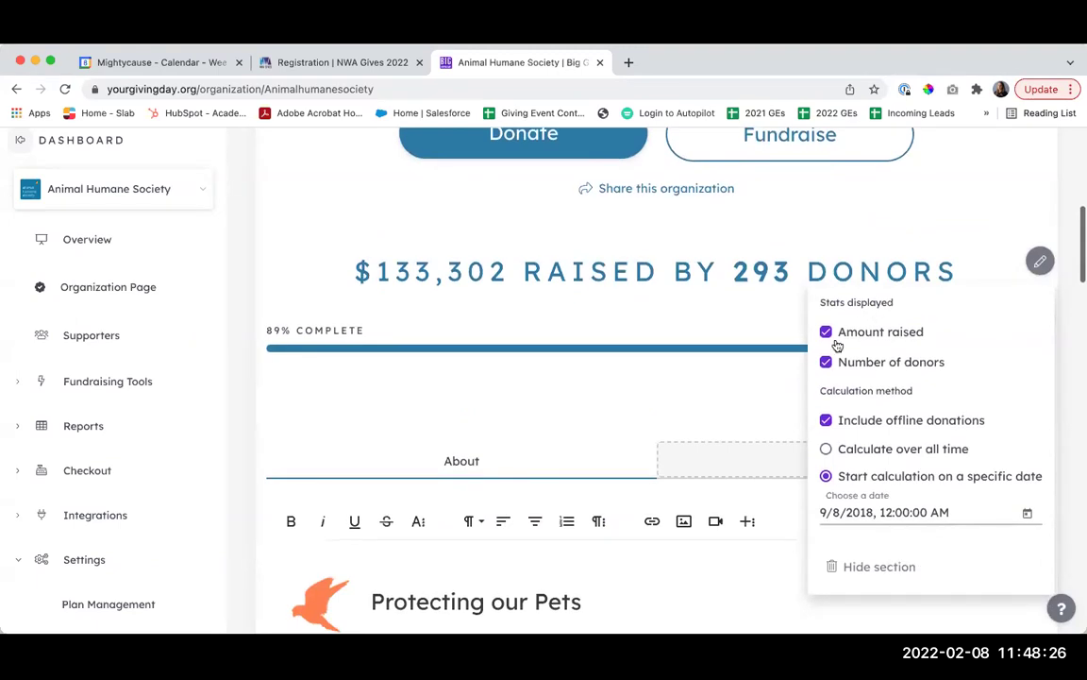
{"action": "left_click", "coordinate": [827, 332]}
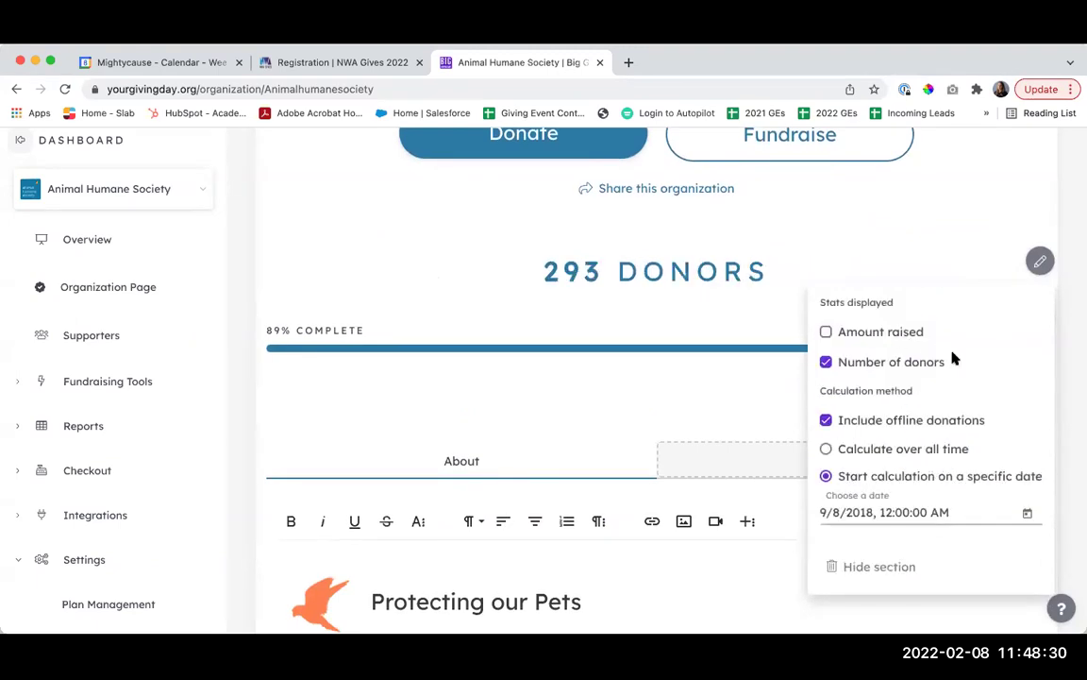
{"action": "left_click", "coordinate": [826, 331]}
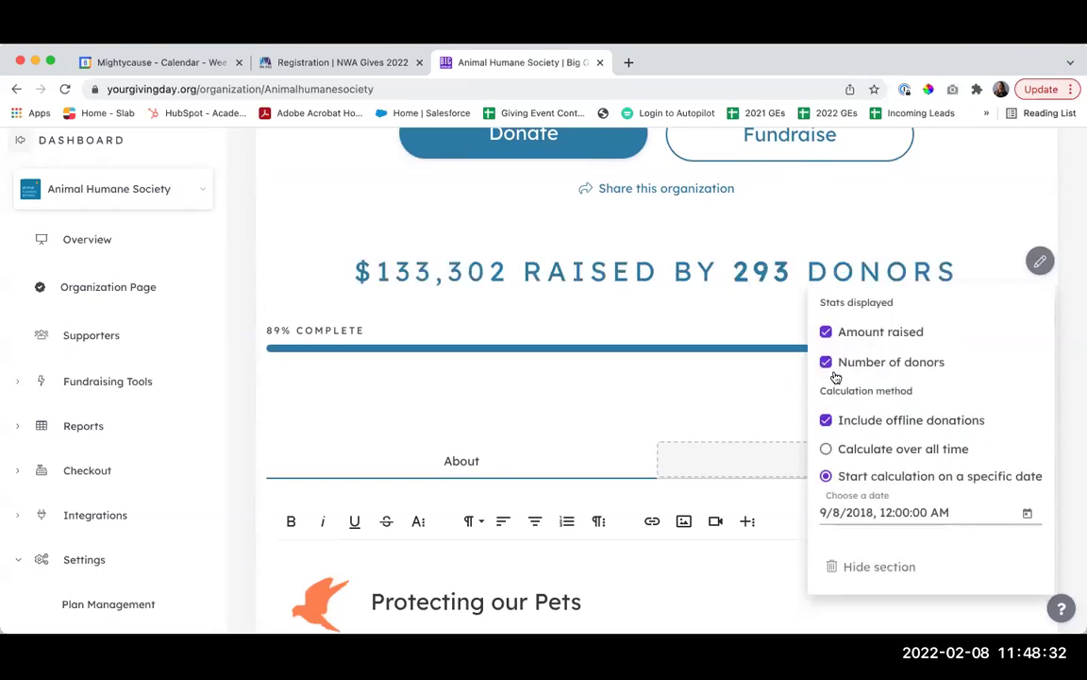
{"action": "left_click", "coordinate": [830, 362]}
{"action": "left_click", "coordinate": [826, 361]}
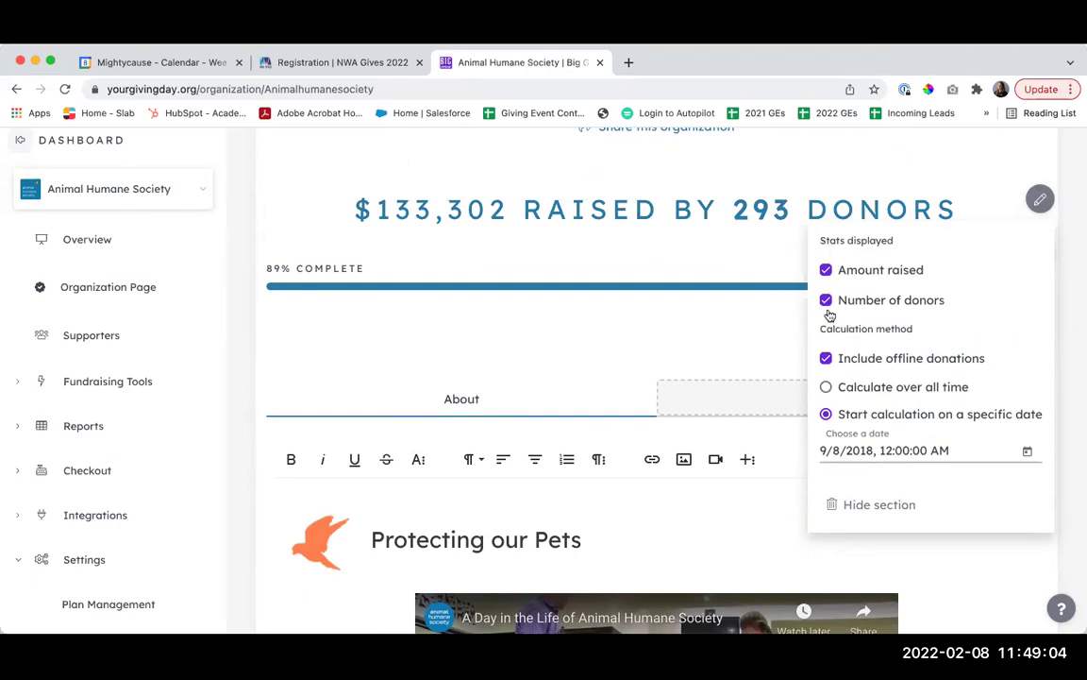
{"action": "left_click", "coordinate": [1039, 200]}
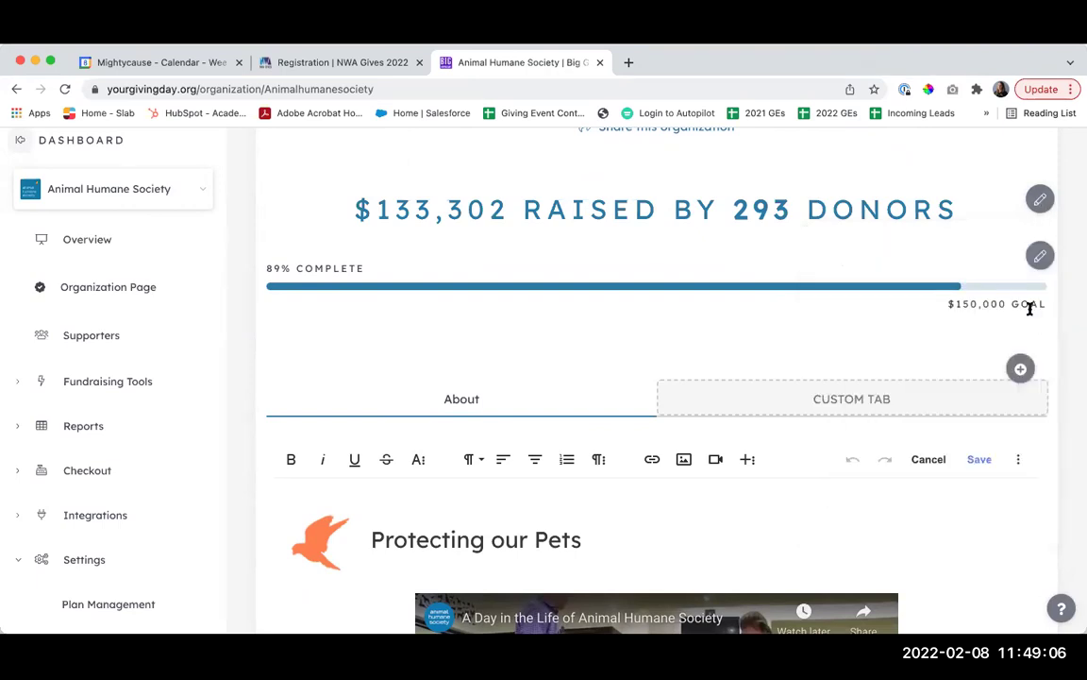
- Open the progress bar's fundraising goal for editing and save it as $150,000
{"action": "left_click", "coordinate": [1041, 254]}
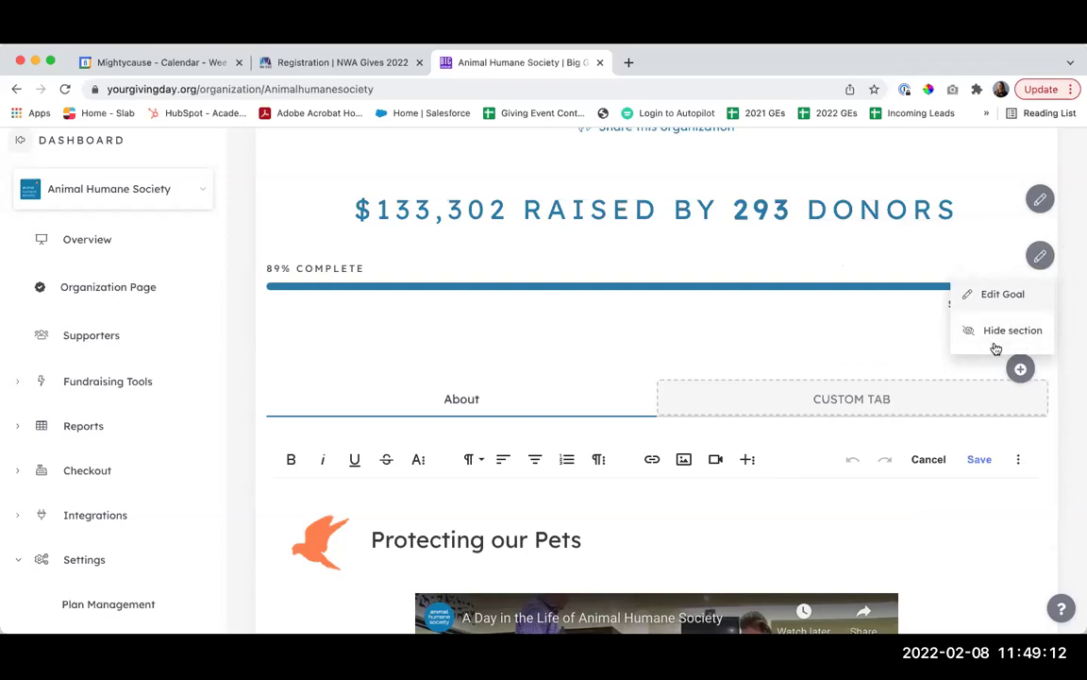
{"action": "left_click", "coordinate": [1004, 295]}
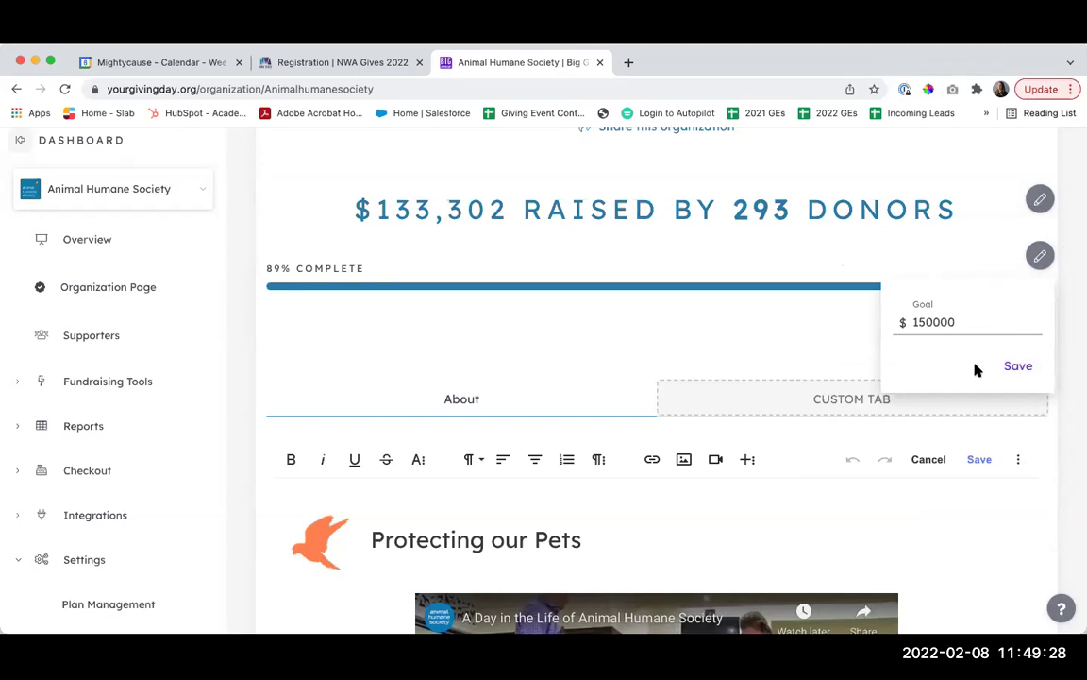
{"action": "left_click", "coordinate": [1016, 367]}
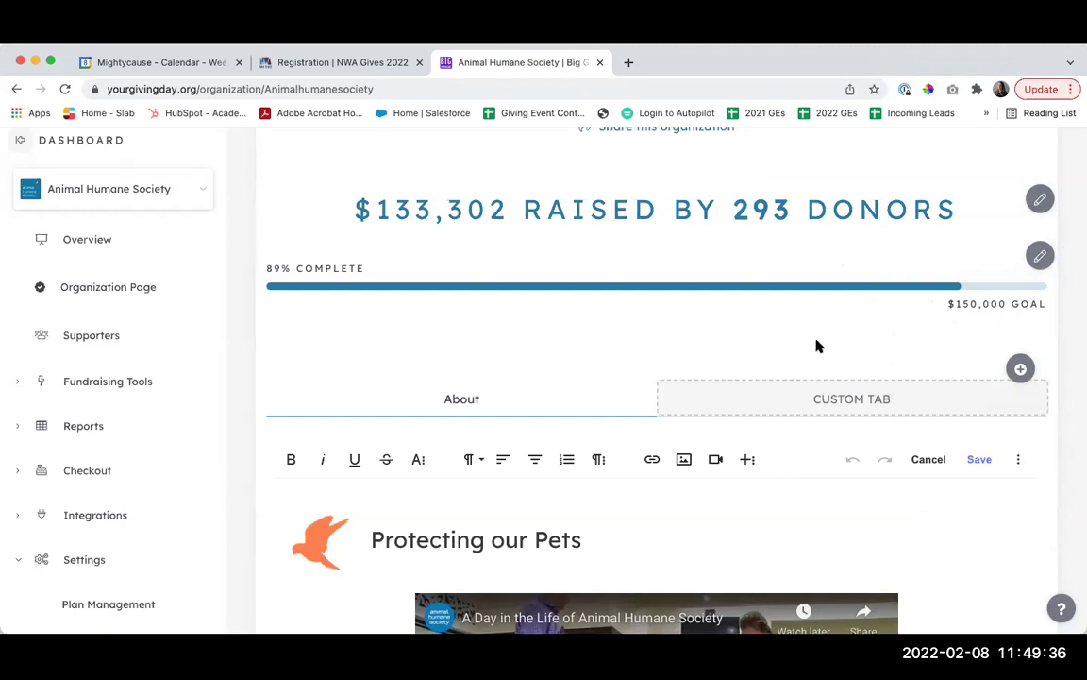
- Examine the About section's content editor, including its heading, embedded video and introductory text
{"action": "scroll", "coordinate": [819, 347], "scroll_direction": "down", "scroll_amount": 4}
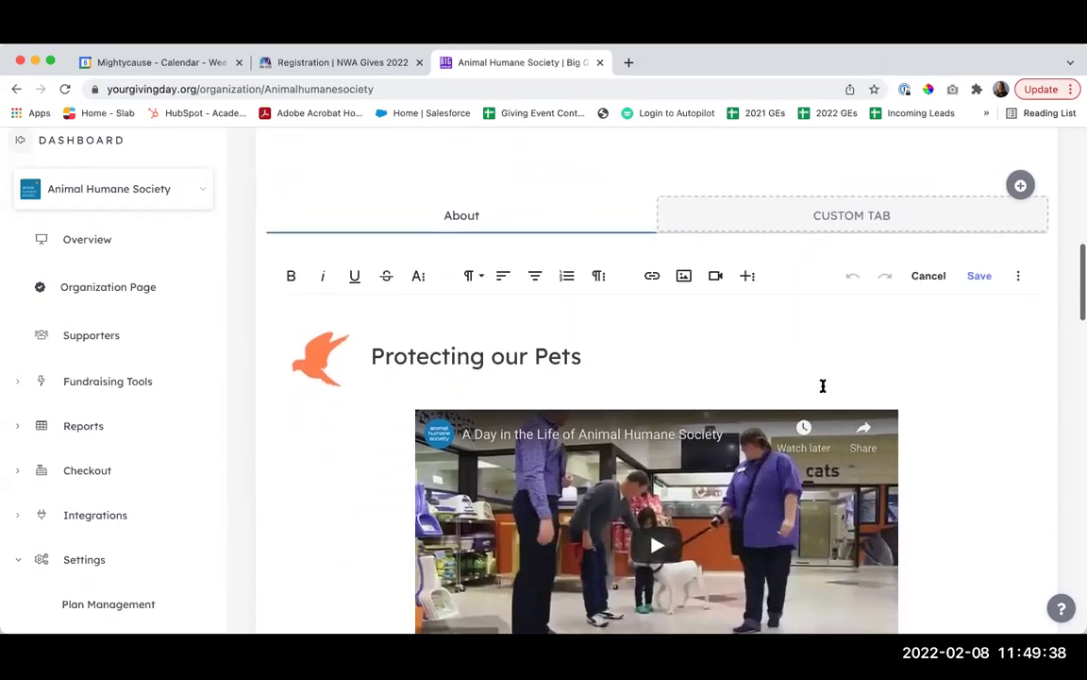
{"action": "scroll", "coordinate": [756, 342], "scroll_direction": "down", "scroll_amount": 1}
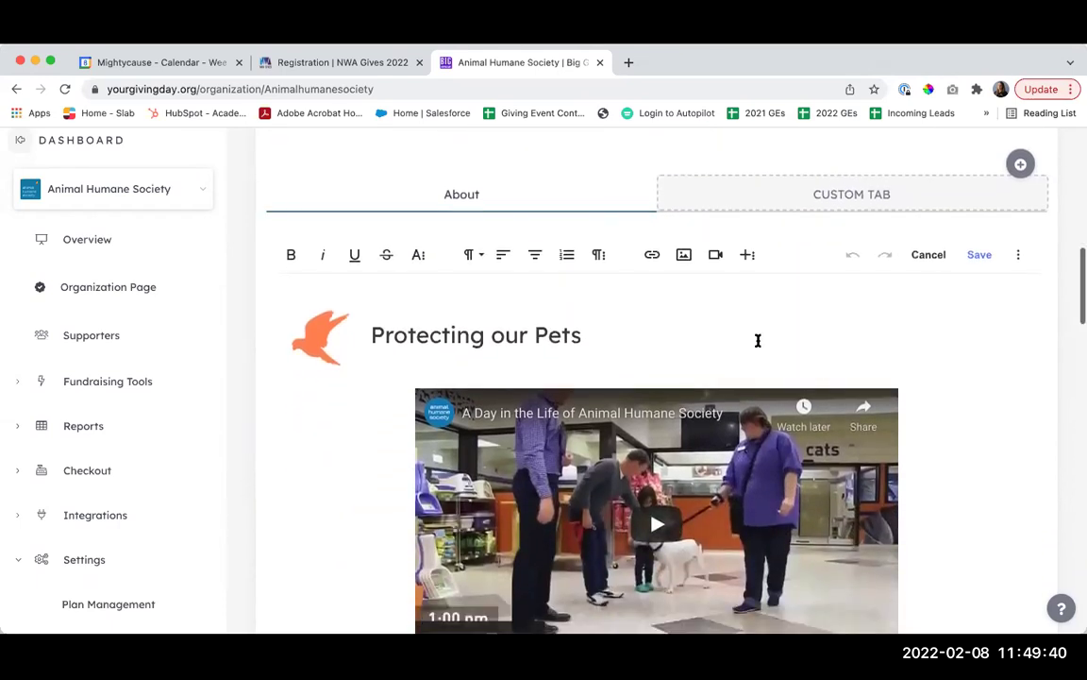
{"action": "scroll", "coordinate": [917, 363], "scroll_direction": "down", "scroll_amount": 2}
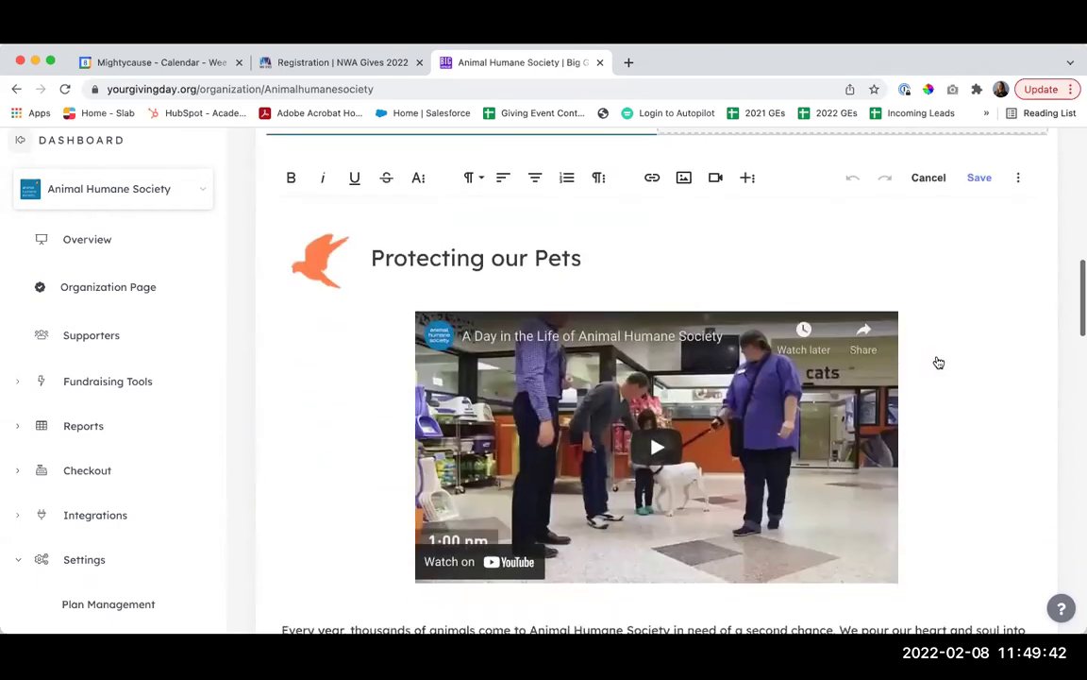
{"action": "scroll", "coordinate": [939, 363], "scroll_direction": "down", "scroll_amount": 1}
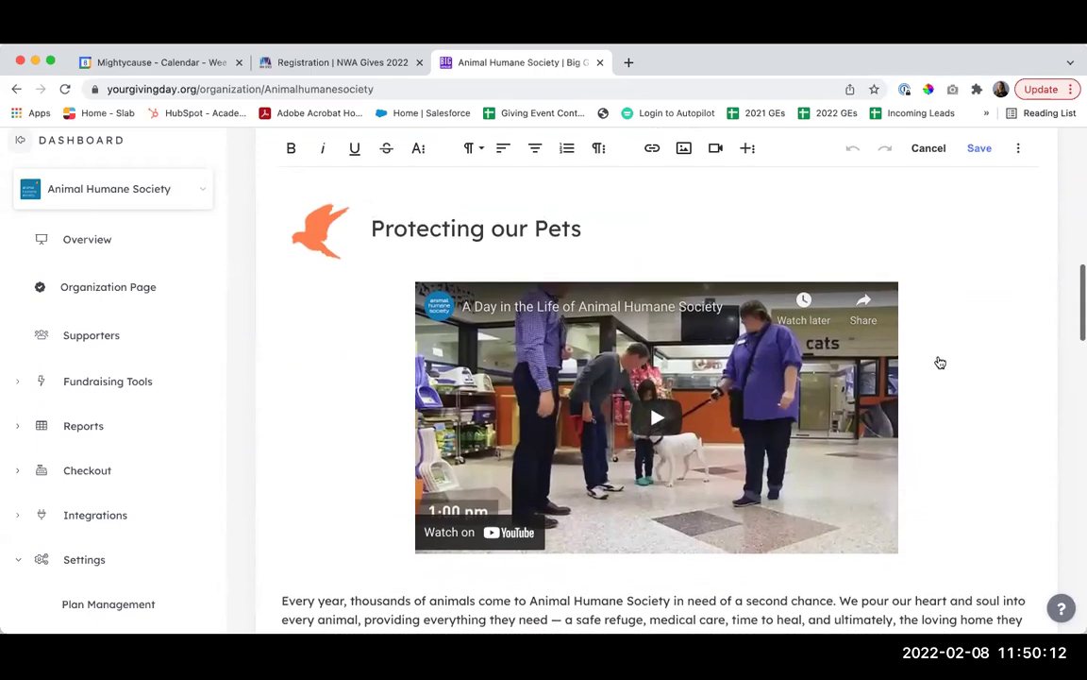
{"action": "scroll", "coordinate": [939, 363], "scroll_direction": "down", "scroll_amount": 1}
{"action": "scroll", "coordinate": [937, 361], "scroll_direction": "down", "scroll_amount": 1}
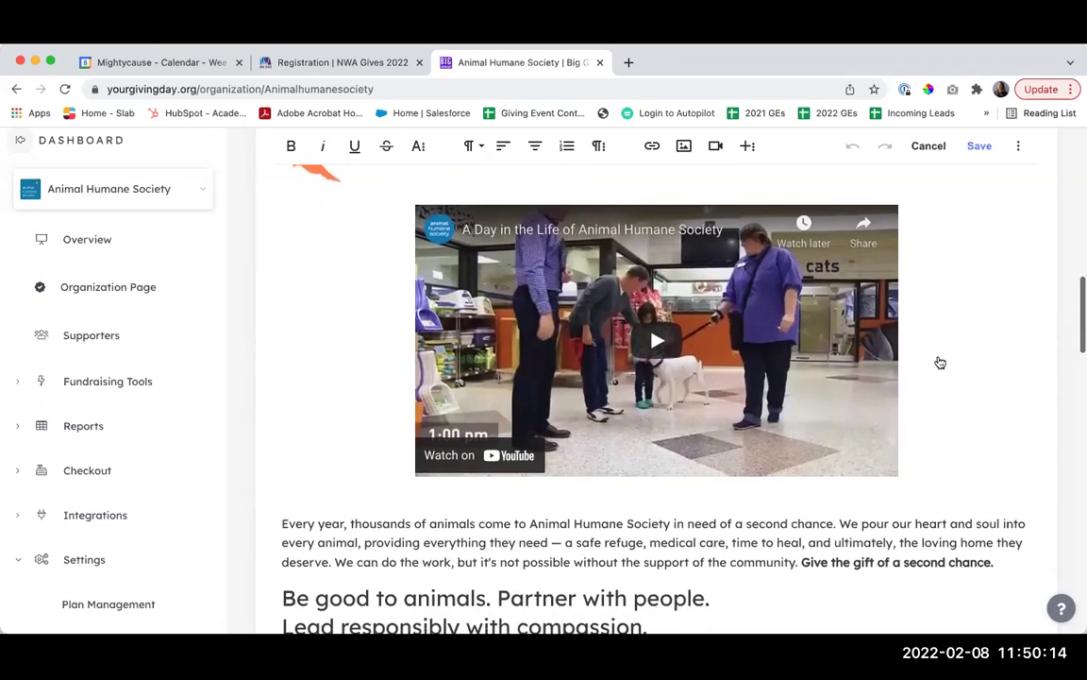
{"action": "scroll", "coordinate": [937, 361], "scroll_direction": "up", "scroll_amount": 2}
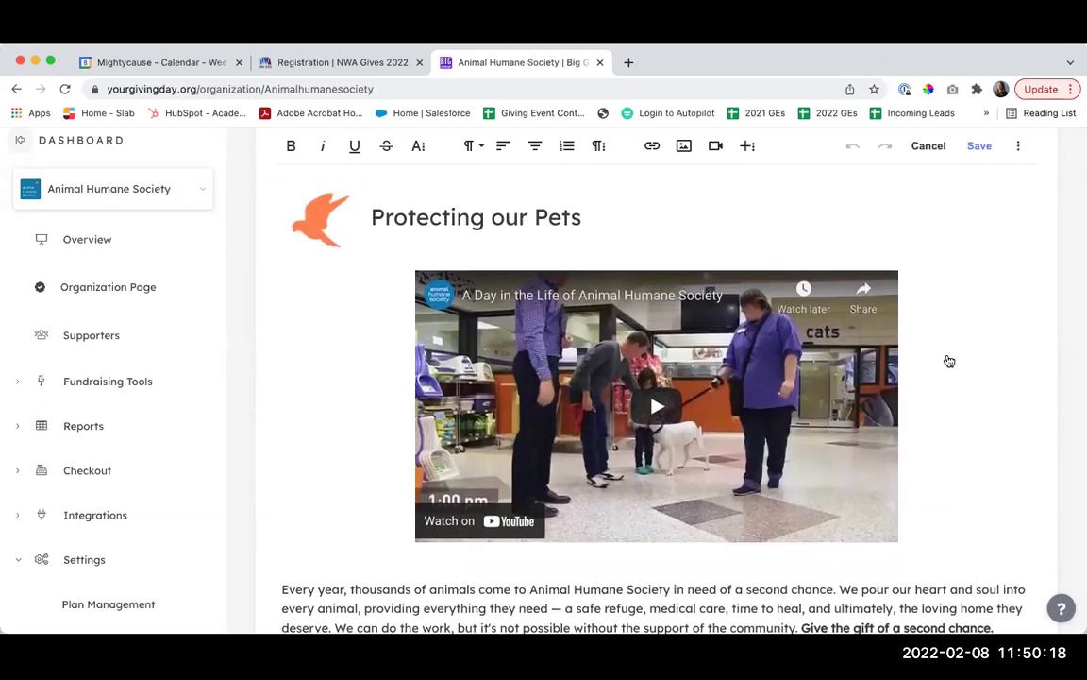
{"action": "scroll", "coordinate": [950, 361], "scroll_direction": "up", "scroll_amount": 1}
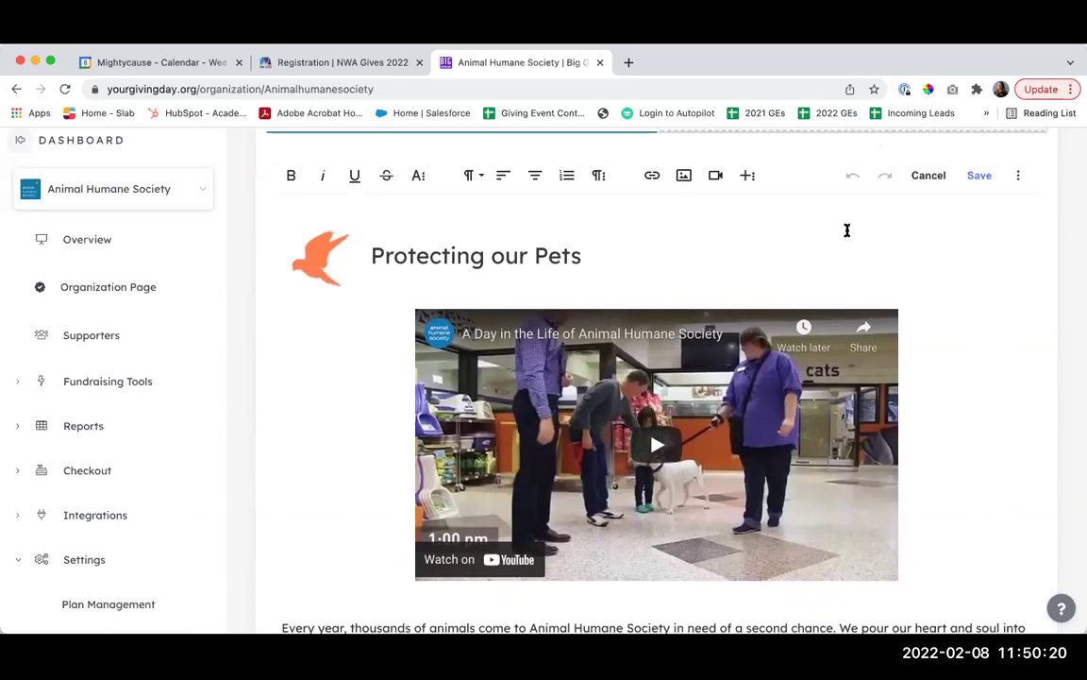
- Look over the About editor's additional text formatting, heading style and paragraph formatting options, and close them
{"action": "left_click", "coordinate": [427, 179]}
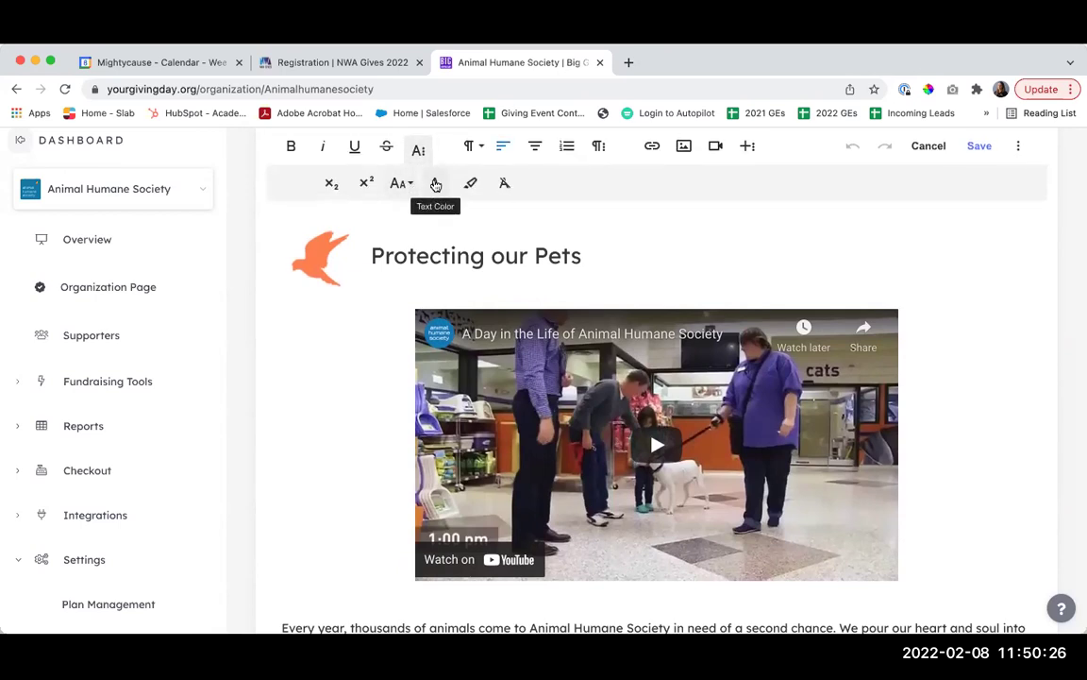
{"action": "left_click", "coordinate": [419, 148]}
{"action": "left_click", "coordinate": [471, 151]}
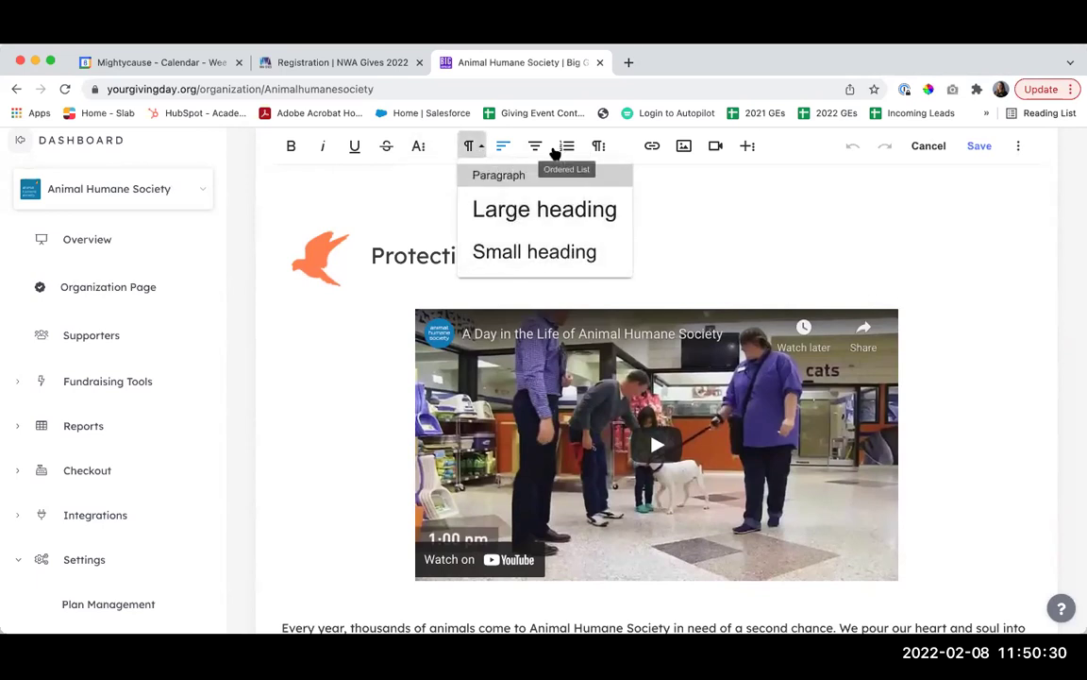
{"action": "left_click", "coordinate": [599, 148]}
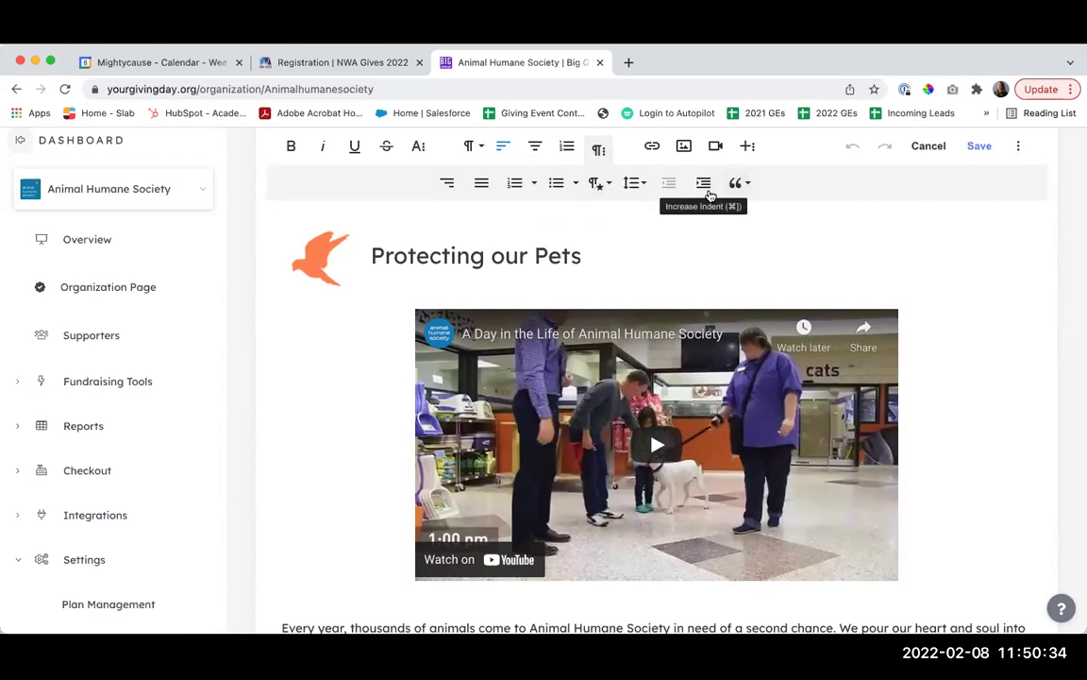
{"action": "left_click", "coordinate": [599, 147]}
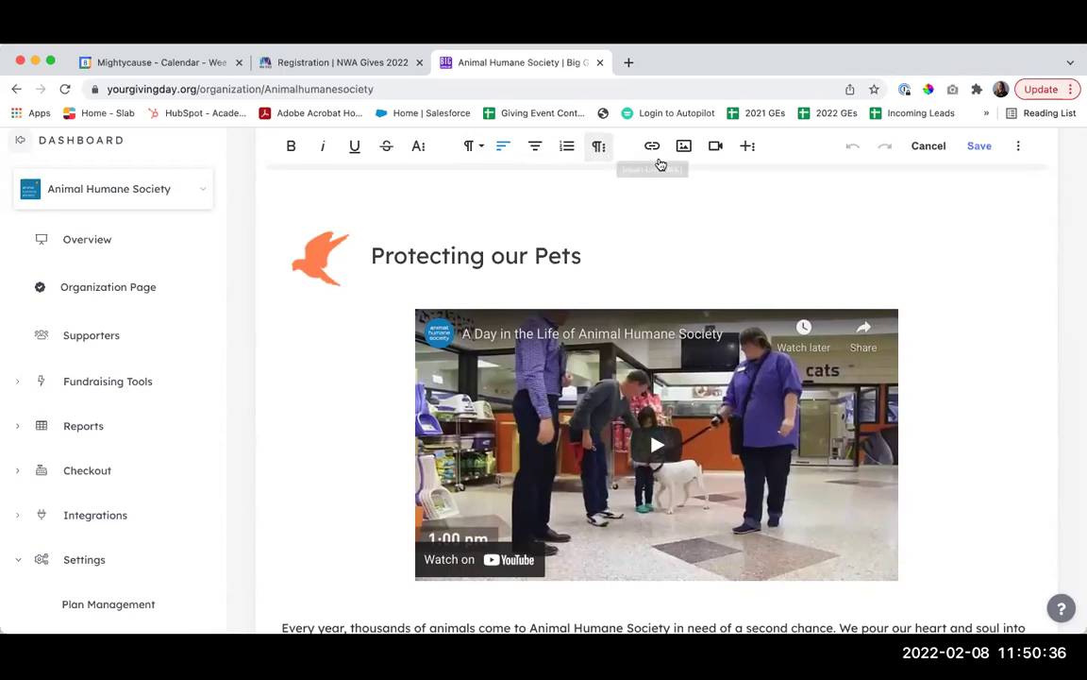
- Review the rest of the About content, from the video to the closing image and the Featured Campaigns area
{"action": "scroll", "coordinate": [652, 174], "scroll_direction": "up", "scroll_amount": 1}
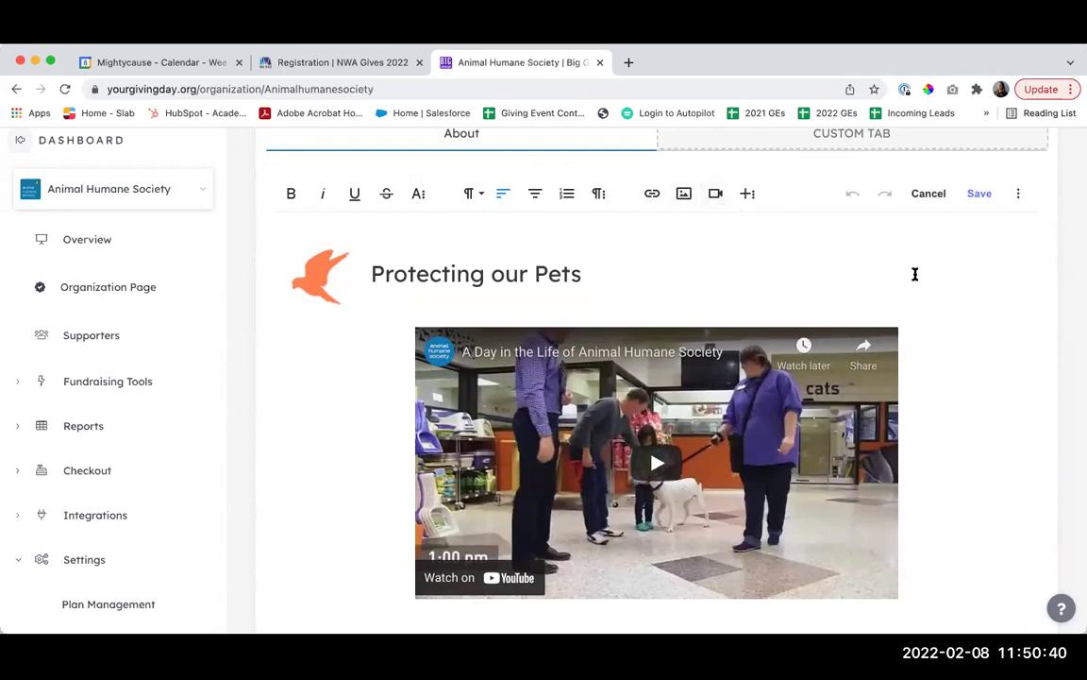
{"action": "scroll", "coordinate": [915, 274], "scroll_direction": "down", "scroll_amount": 2}
{"action": "scroll", "coordinate": [949, 335], "scroll_direction": "down", "scroll_amount": 2}
{"action": "scroll", "coordinate": [955, 337], "scroll_direction": "down", "scroll_amount": 8}
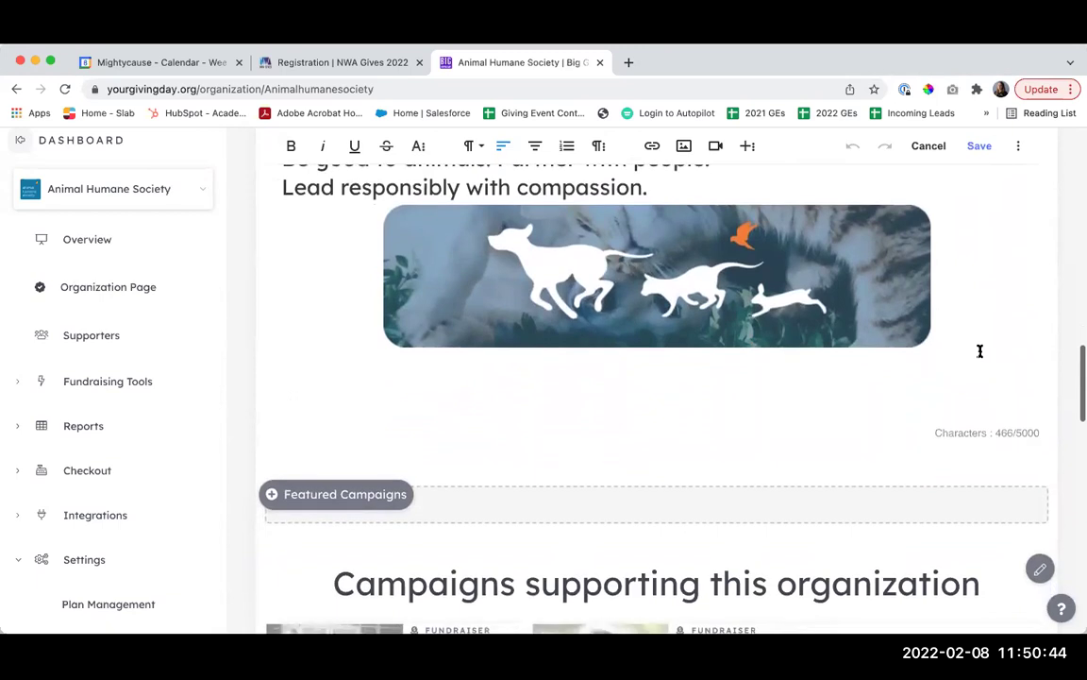
{"action": "scroll", "coordinate": [980, 351], "scroll_direction": "up", "scroll_amount": 3}
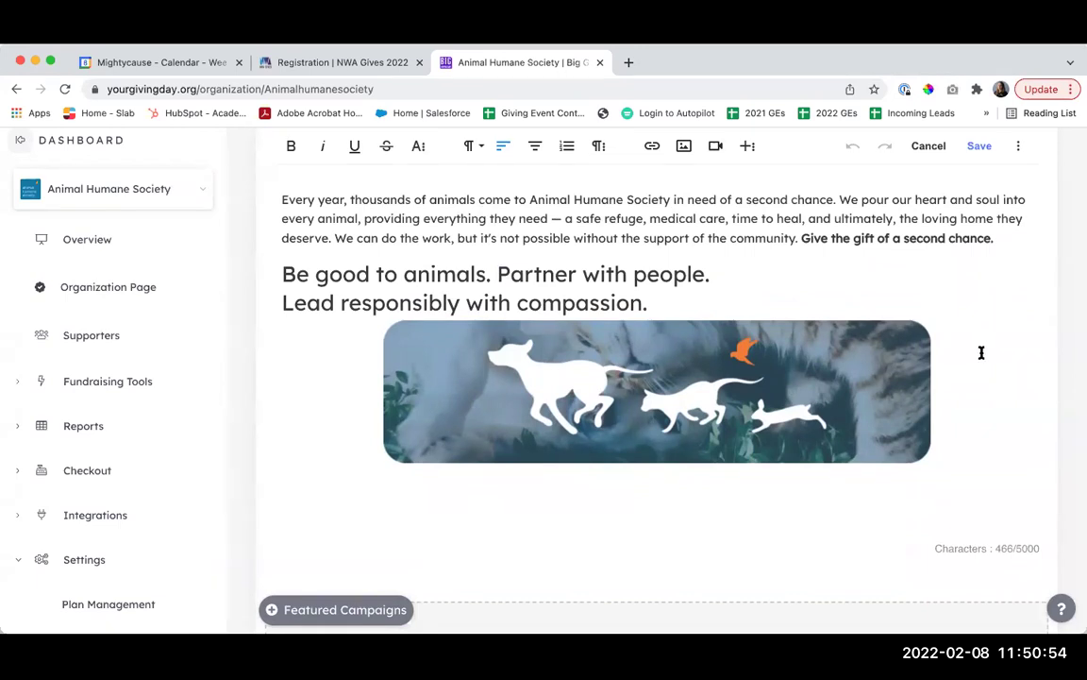
{"action": "scroll", "coordinate": [981, 352], "scroll_direction": "down", "scroll_amount": 2}
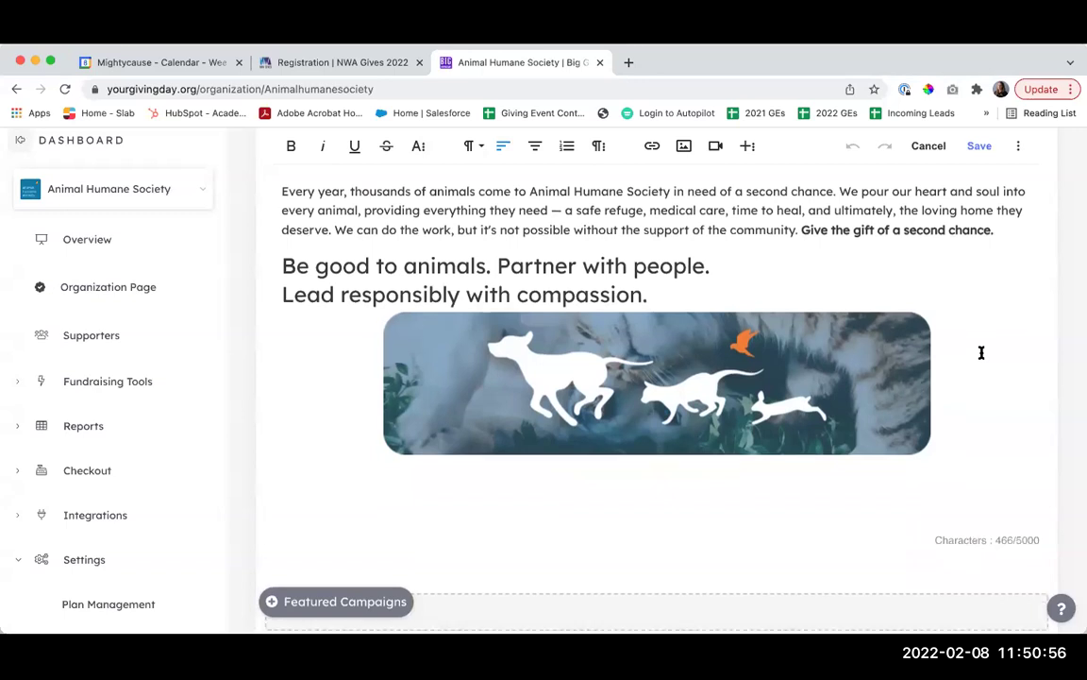
- Remove the "Campaigns supporting this organization" section below the About content
{"action": "scroll", "coordinate": [983, 351], "scroll_direction": "down", "scroll_amount": 2}
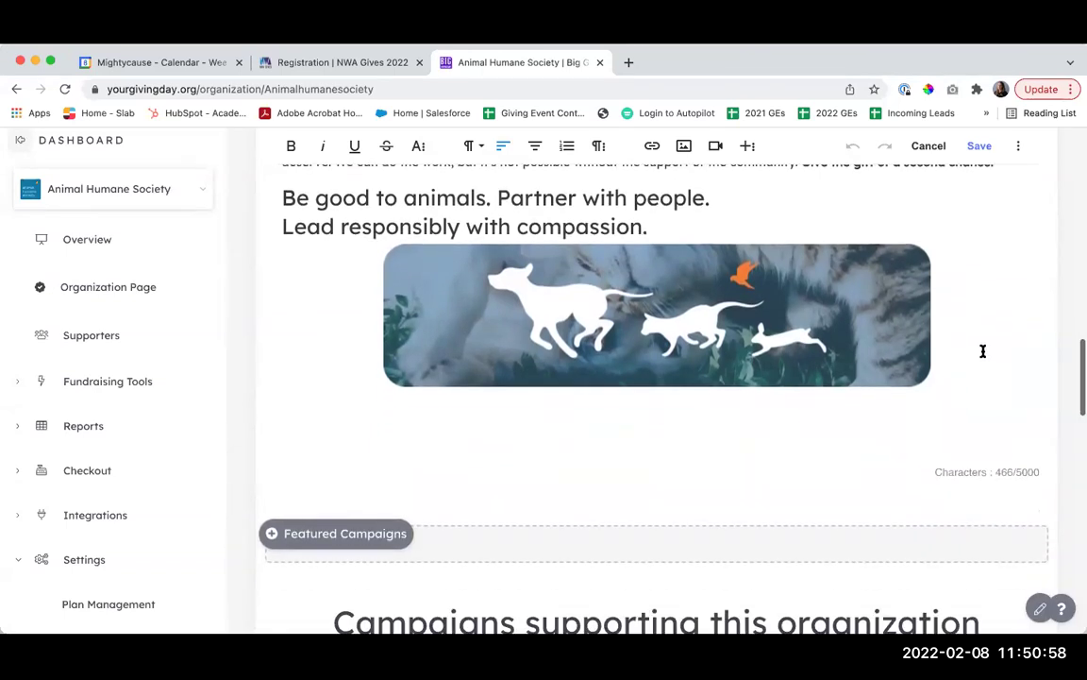
{"action": "scroll", "coordinate": [983, 354], "scroll_direction": "down", "scroll_amount": 5}
{"action": "scroll", "coordinate": [982, 356], "scroll_direction": "down", "scroll_amount": 3}
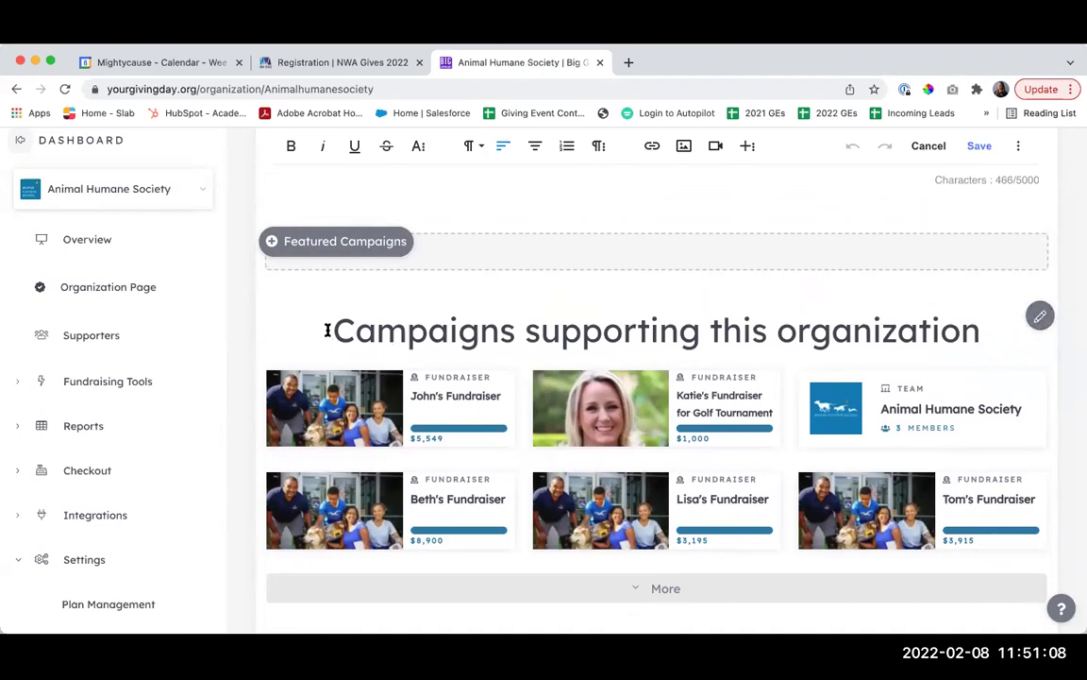
{"action": "left_click_drag", "start_coordinate": [326, 327], "coordinate": [1038, 350]}
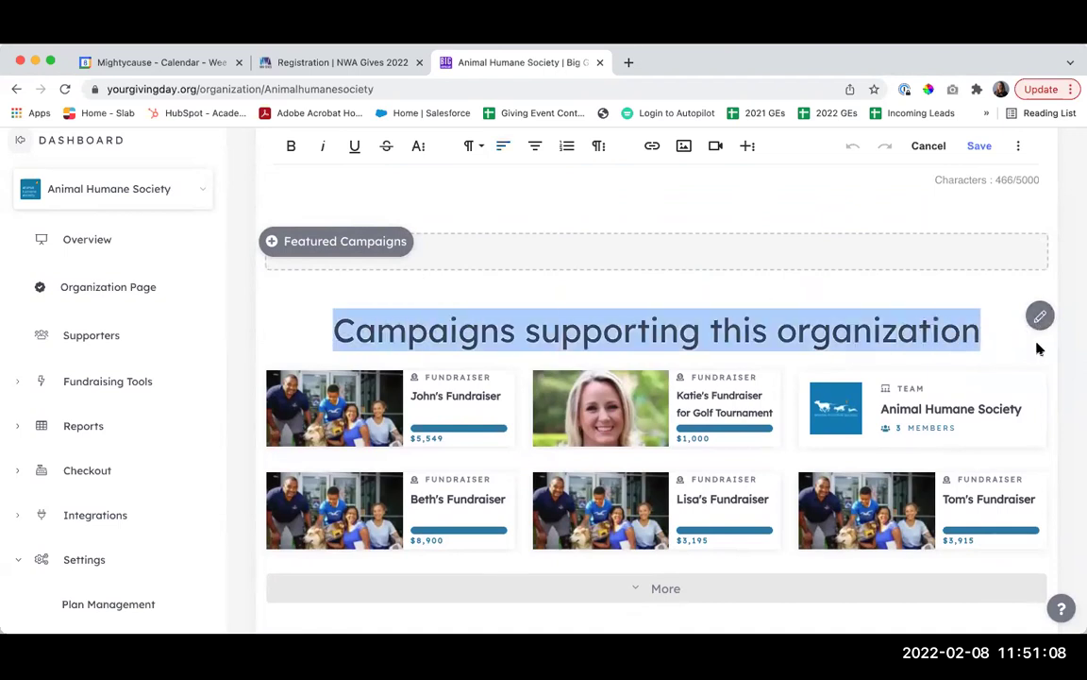
{"action": "left_click", "coordinate": [887, 305]}
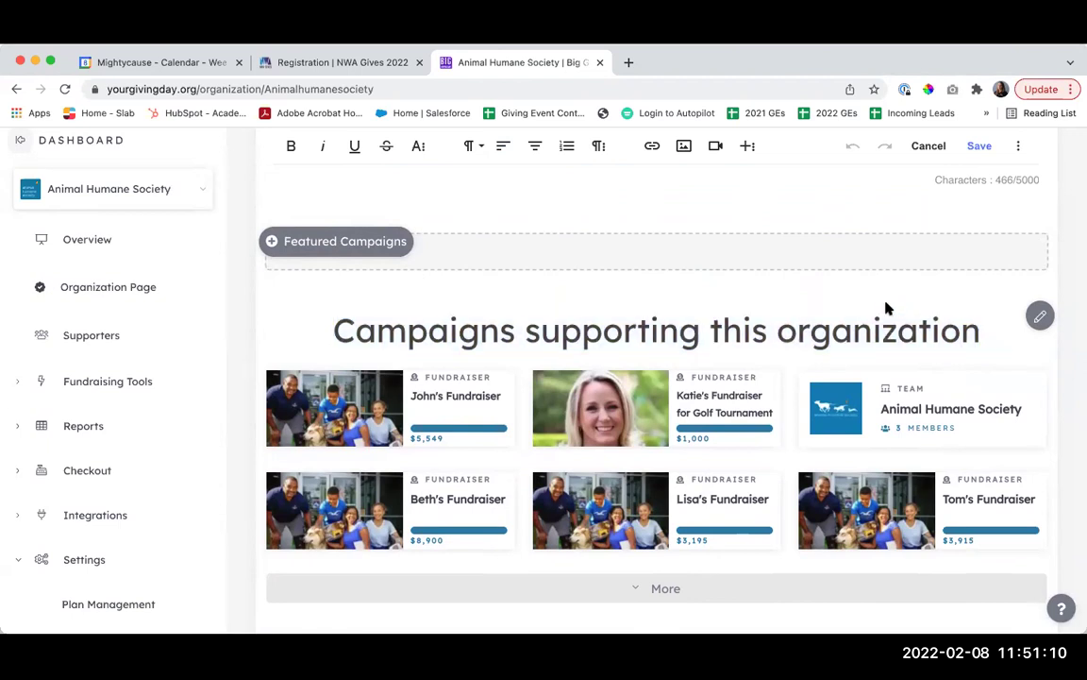
{"action": "left_click", "coordinate": [1039, 318]}
{"action": "left_click", "coordinate": [998, 264]}
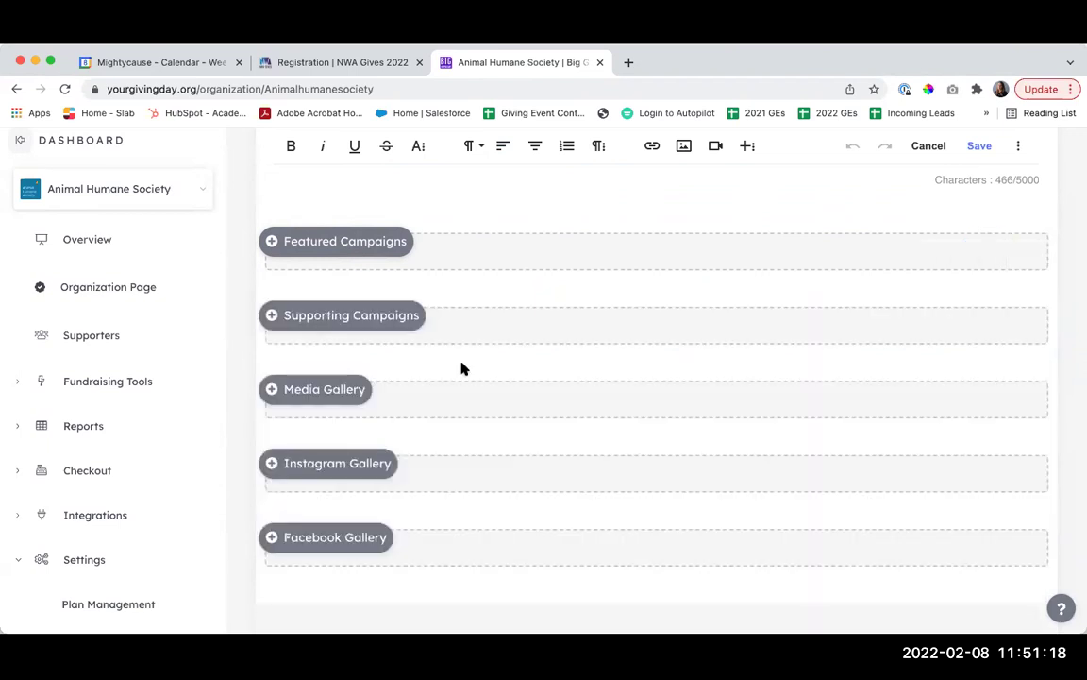
- Add the Supporting Campaigns section back to the organization page
{"action": "scroll", "coordinate": [345, 406], "scroll_direction": "down", "scroll_amount": 2}
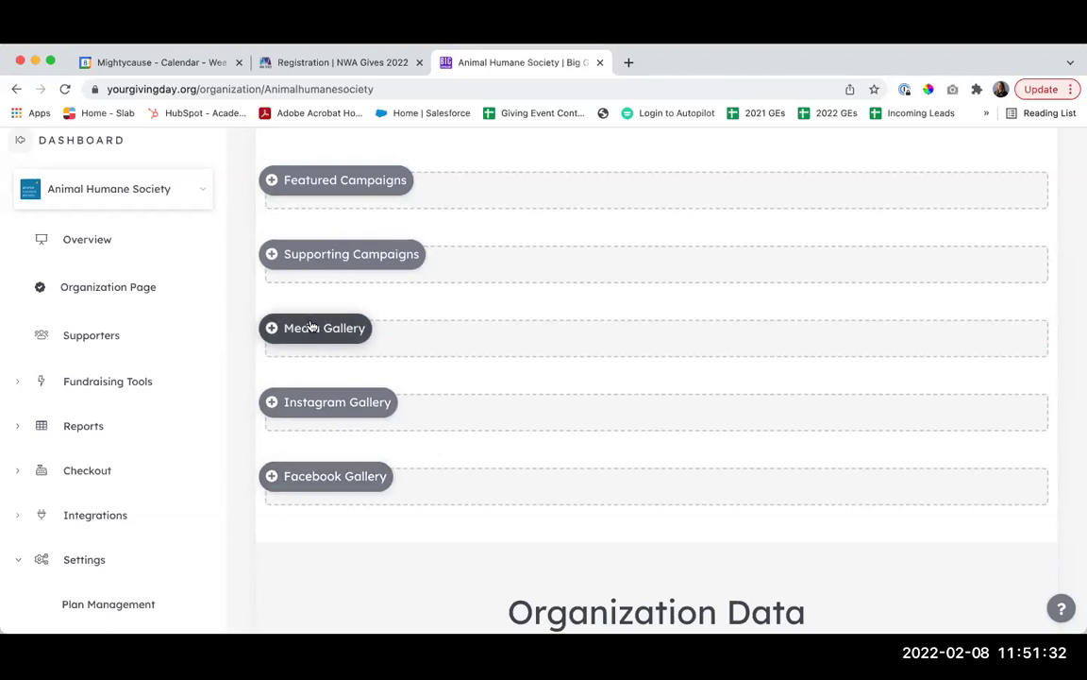
{"action": "scroll", "coordinate": [497, 337], "scroll_direction": "up", "scroll_amount": 2}
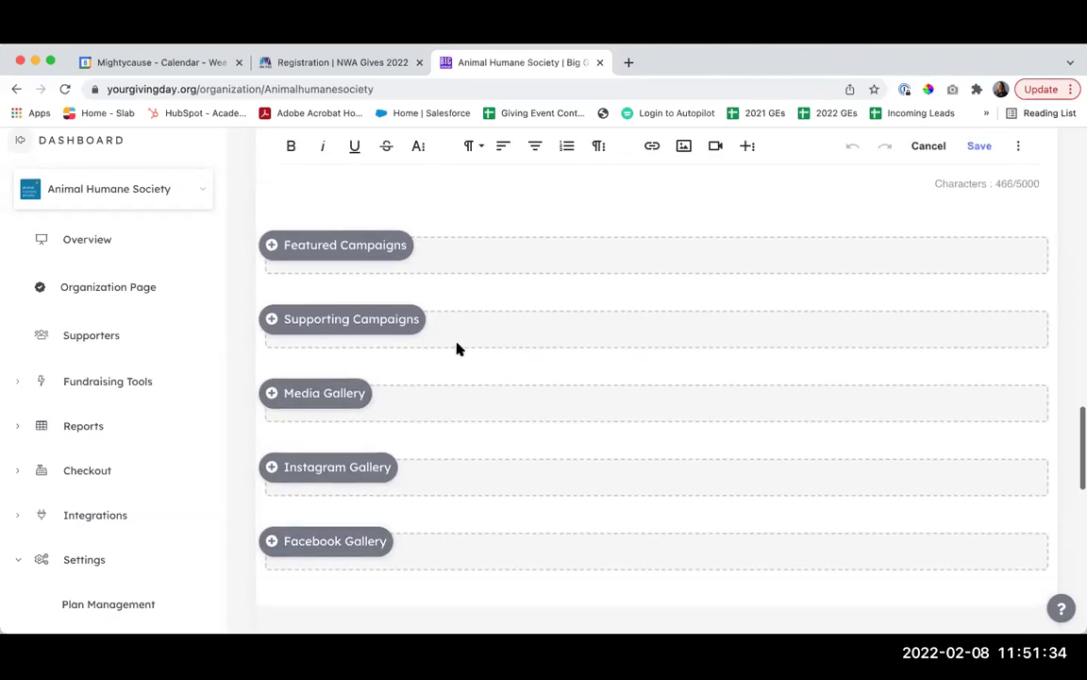
{"action": "left_click", "coordinate": [403, 327]}
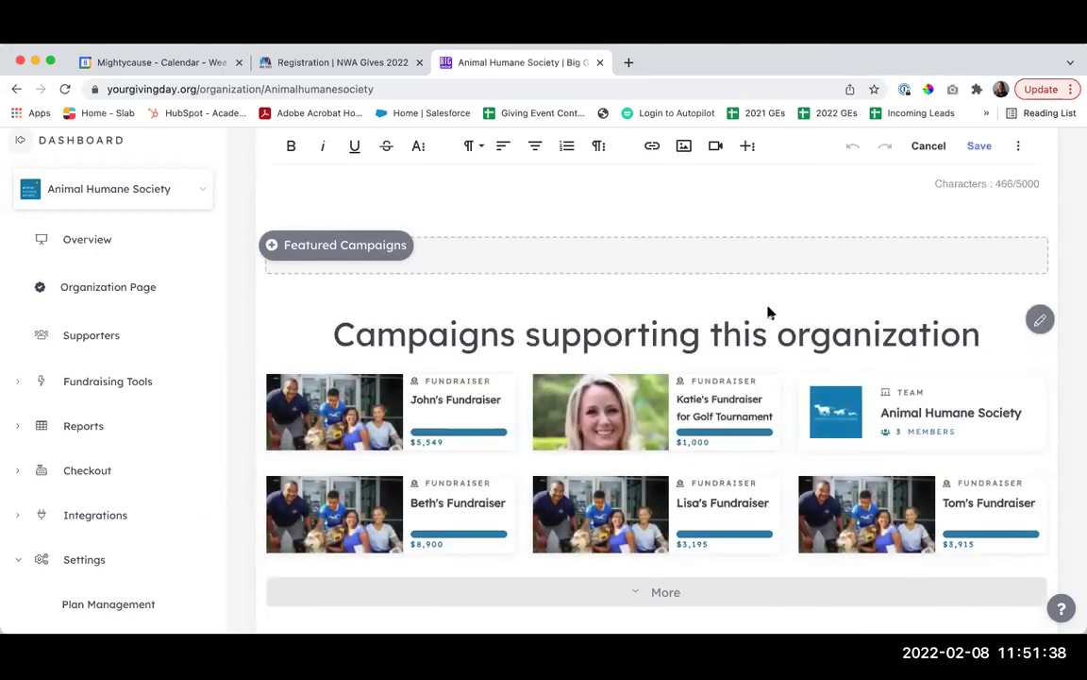
{"action": "scroll", "coordinate": [769, 313], "scroll_direction": "up", "scroll_amount": 2}
{"action": "scroll", "coordinate": [767, 340], "scroll_direction": "down", "scroll_amount": 3}
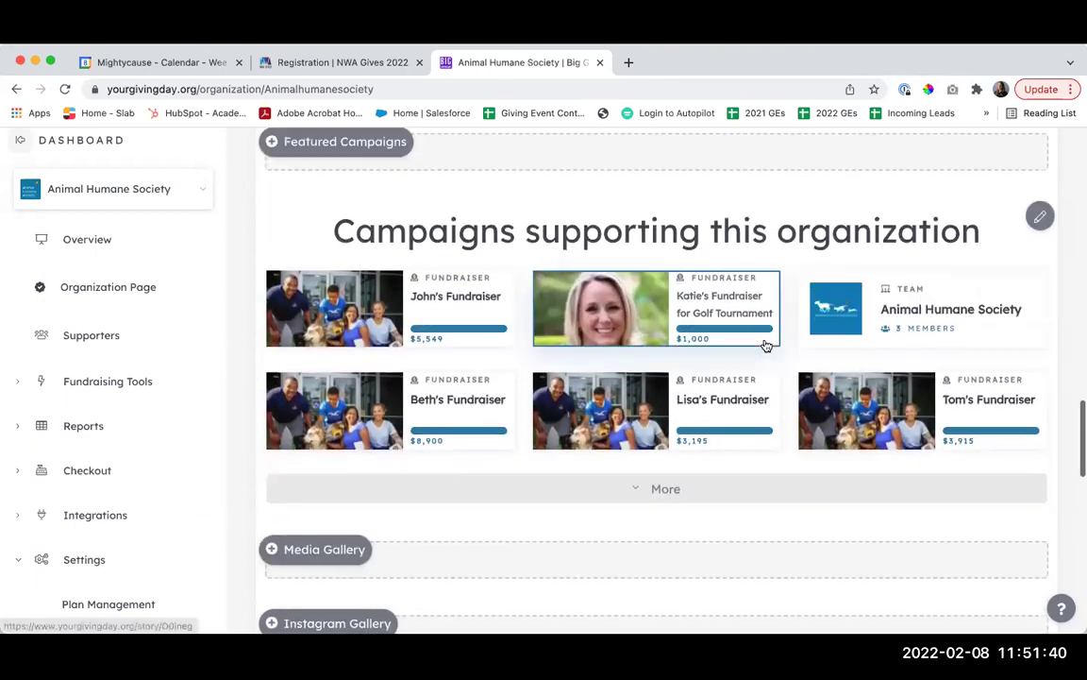
- Turn off edit mode for the organization page to show its public view
{"action": "scroll", "coordinate": [766, 343], "scroll_direction": "up", "scroll_amount": 4}
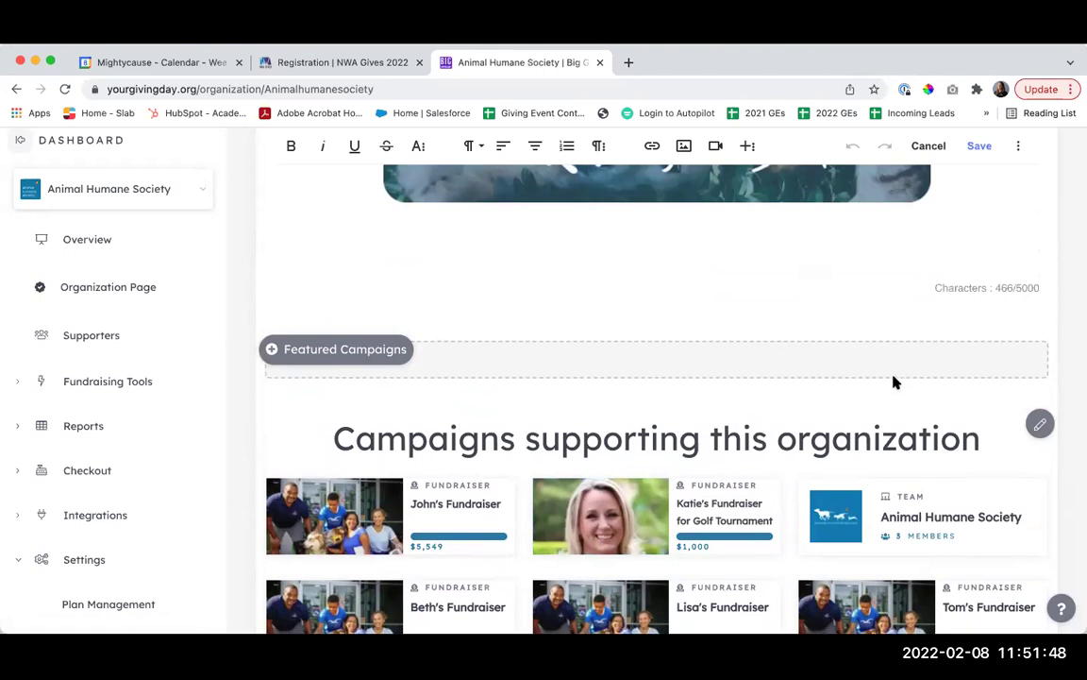
{"action": "scroll", "coordinate": [897, 382], "scroll_direction": "up", "scroll_amount": 20}
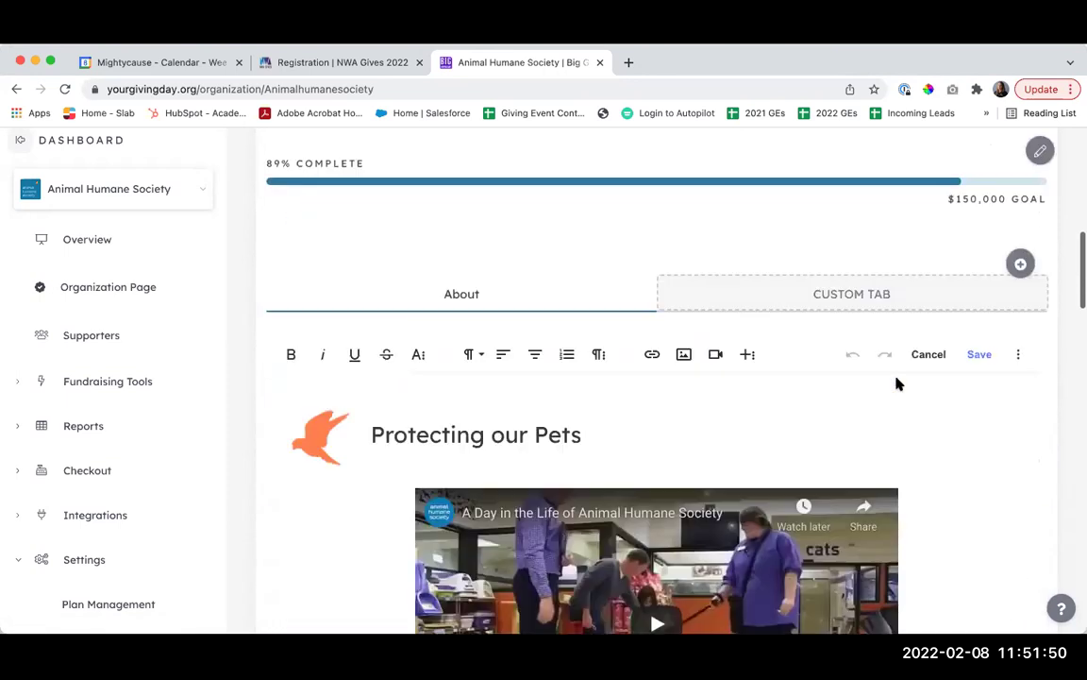
{"action": "scroll", "coordinate": [914, 367], "scroll_direction": "up", "scroll_amount": 2}
{"action": "left_click", "coordinate": [977, 217]}
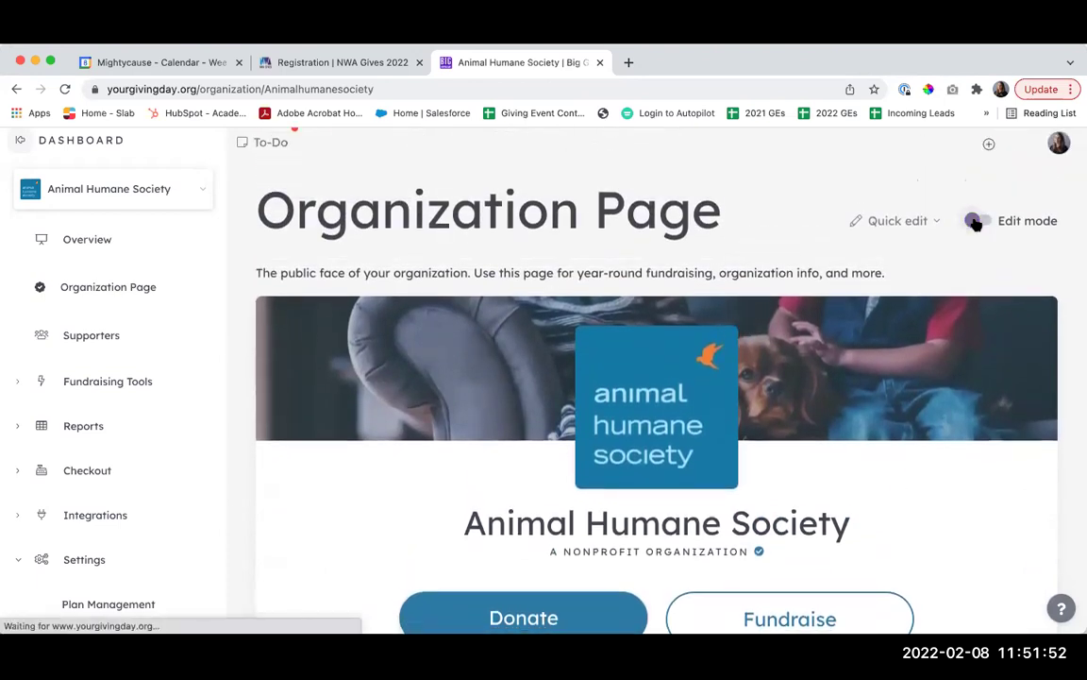
- Review the public organization page, from the progress bar and About content to the supporting campaigns and the Organization Data summary
{"action": "scroll", "coordinate": [1030, 256], "scroll_direction": "down", "scroll_amount": 5}
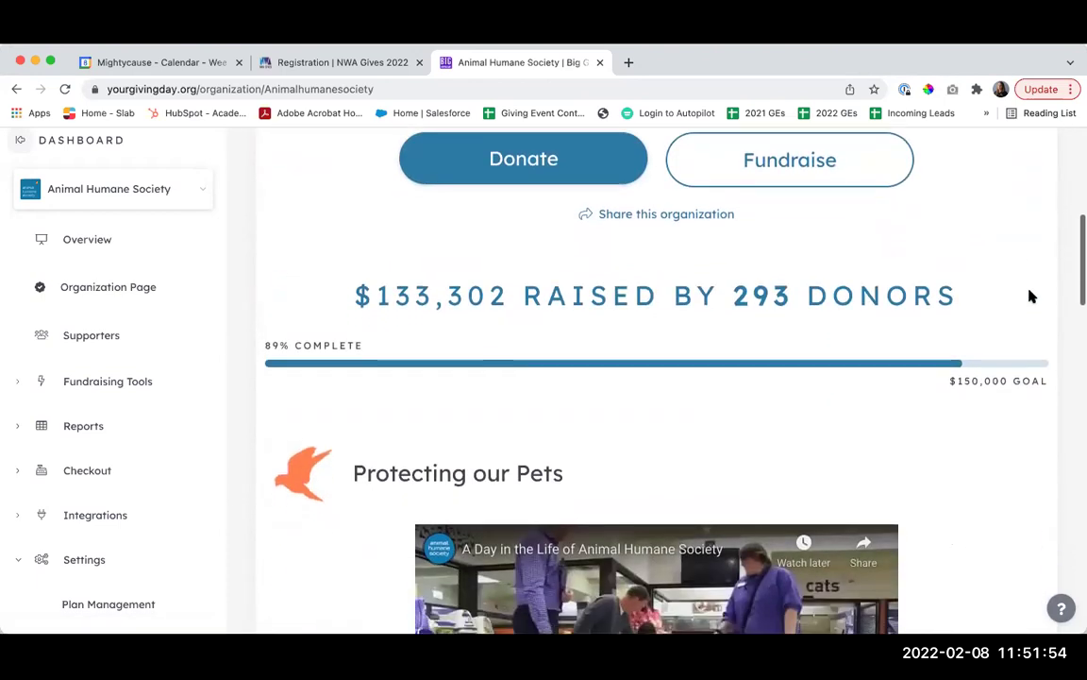
{"action": "scroll", "coordinate": [1030, 296], "scroll_direction": "down", "scroll_amount": 5}
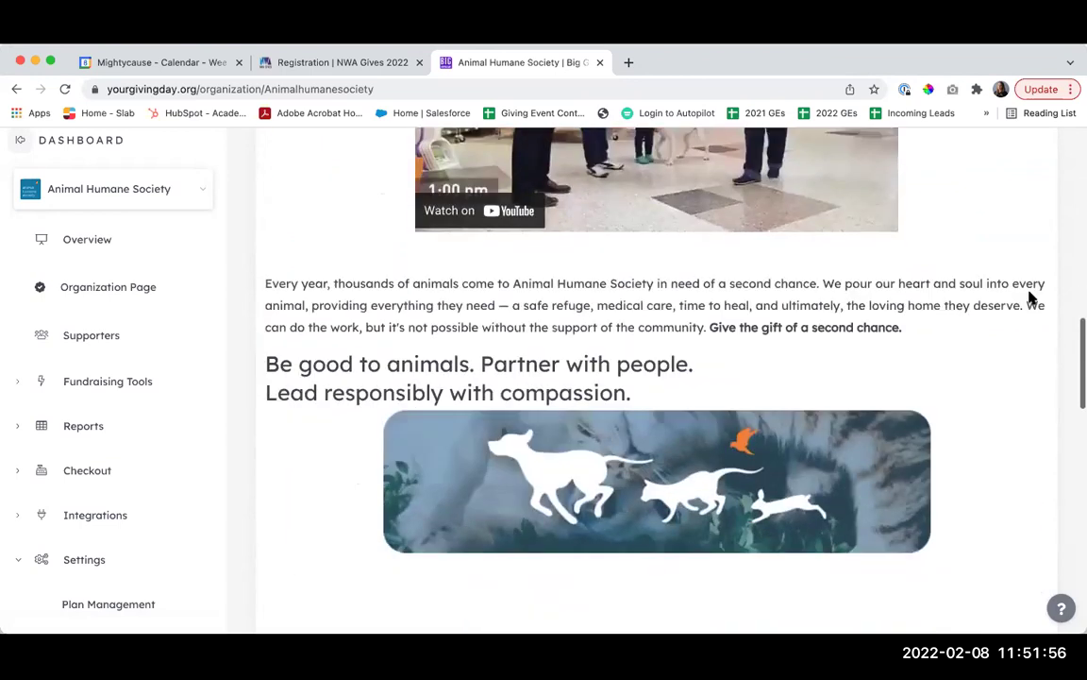
{"action": "scroll", "coordinate": [1030, 299], "scroll_direction": "down", "scroll_amount": 6}
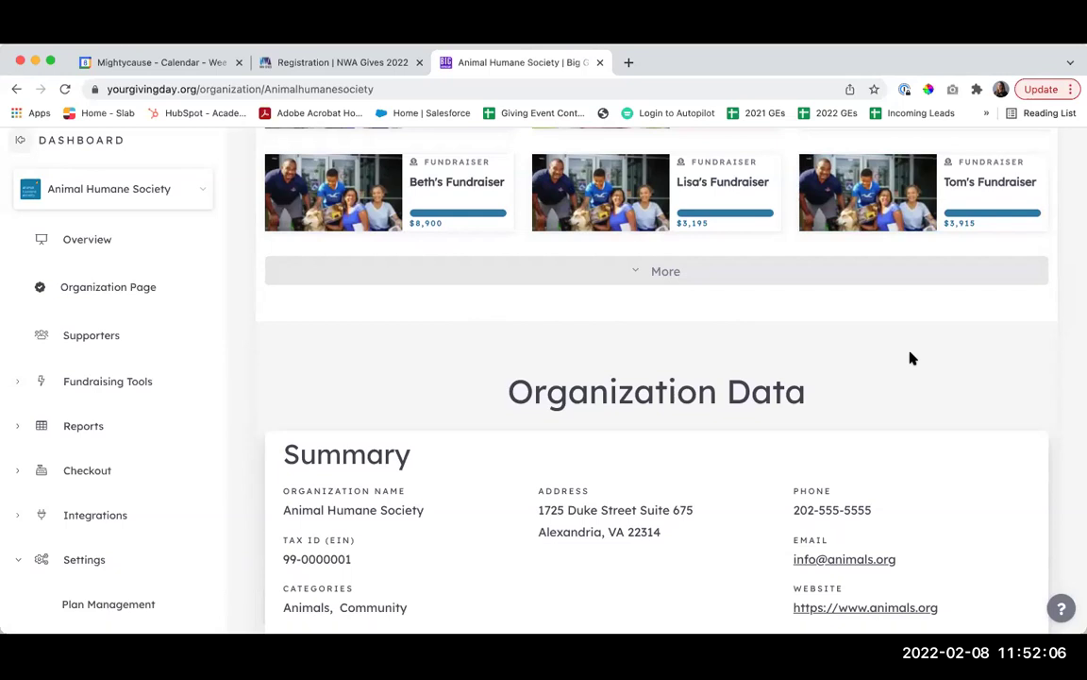
{"action": "scroll", "coordinate": [908, 359], "scroll_direction": "down", "scroll_amount": 1}
{"action": "scroll", "coordinate": [908, 358], "scroll_direction": "up", "scroll_amount": 1}
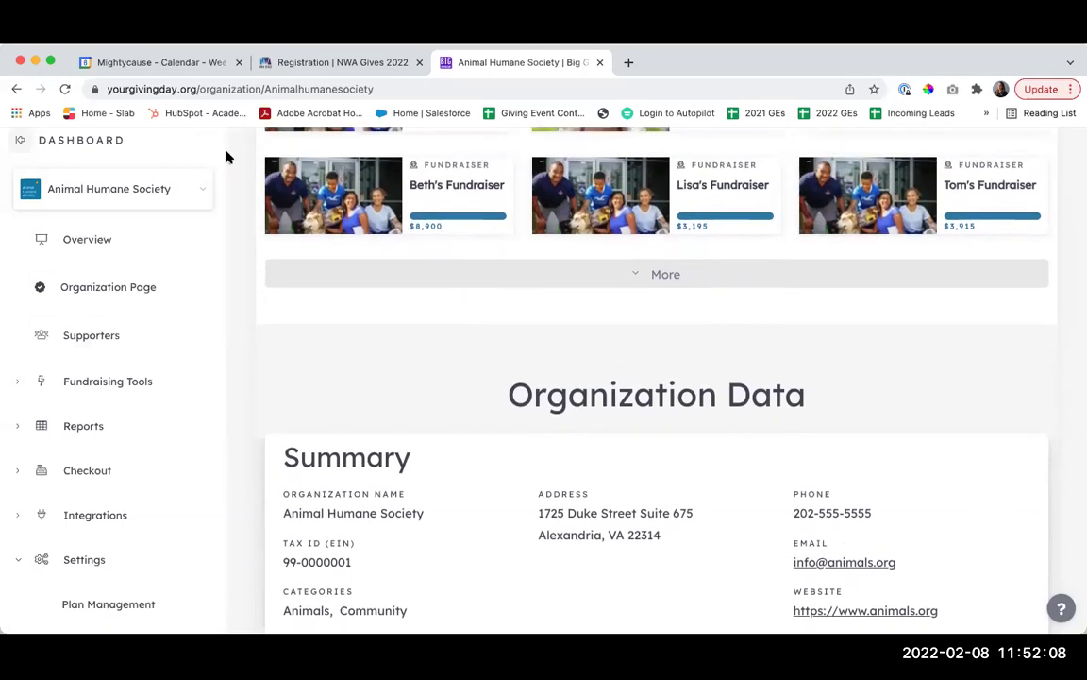
{"action": "scroll", "coordinate": [904, 373], "scroll_direction": "down", "scroll_amount": 2}
{"action": "scroll", "coordinate": [883, 416], "scroll_direction": "down", "scroll_amount": 1}
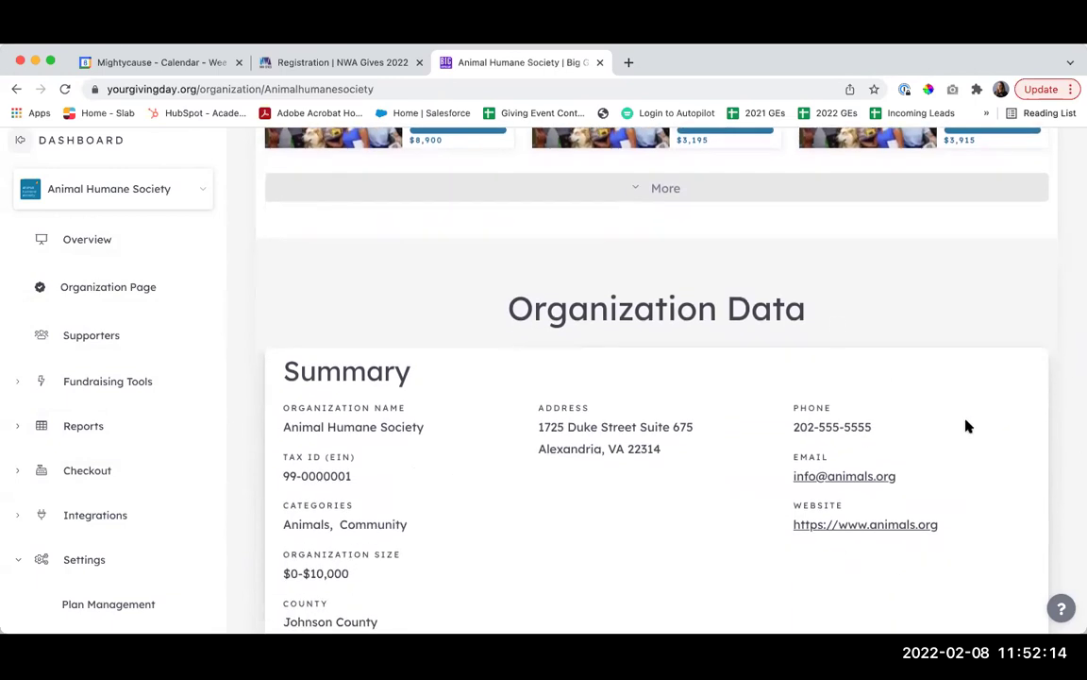
{"action": "scroll", "coordinate": [967, 427], "scroll_direction": "down", "scroll_amount": 3}
{"action": "scroll", "coordinate": [967, 427], "scroll_direction": "up", "scroll_amount": 1}
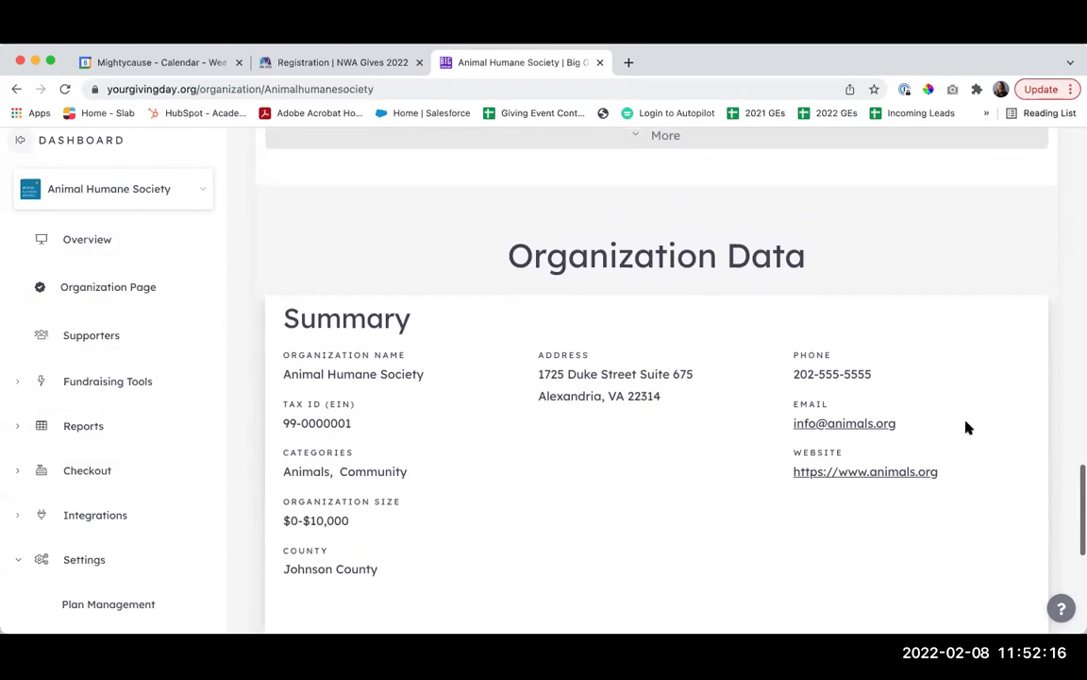
{"action": "scroll", "coordinate": [967, 427], "scroll_direction": "up", "scroll_amount": 1}
{"action": "scroll", "coordinate": [966, 428], "scroll_direction": "up", "scroll_amount": 4}
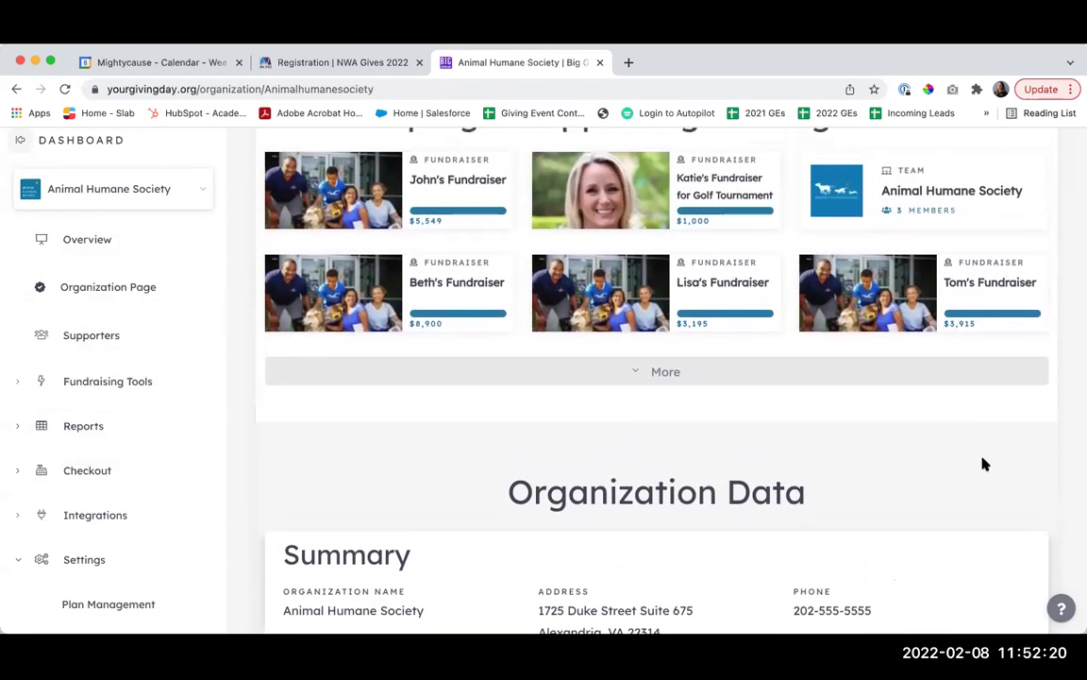
{"action": "scroll", "coordinate": [982, 459], "scroll_direction": "up", "scroll_amount": 5}
{"action": "scroll", "coordinate": [982, 462], "scroll_direction": "up", "scroll_amount": 15}
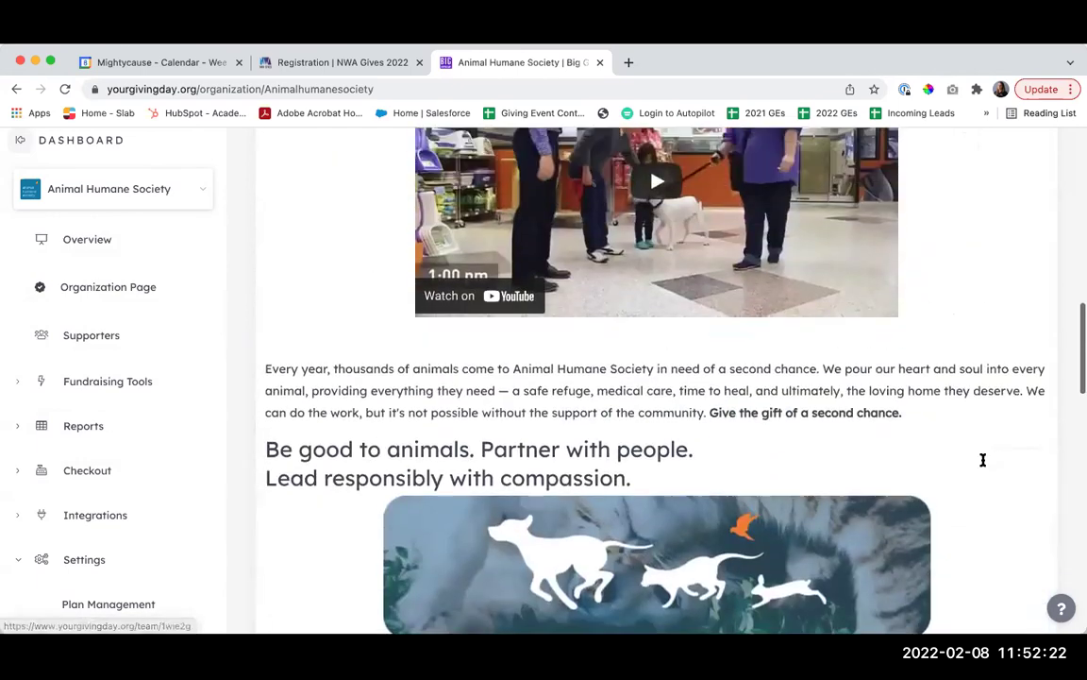
{"action": "scroll", "coordinate": [983, 462], "scroll_direction": "up", "scroll_amount": 5}
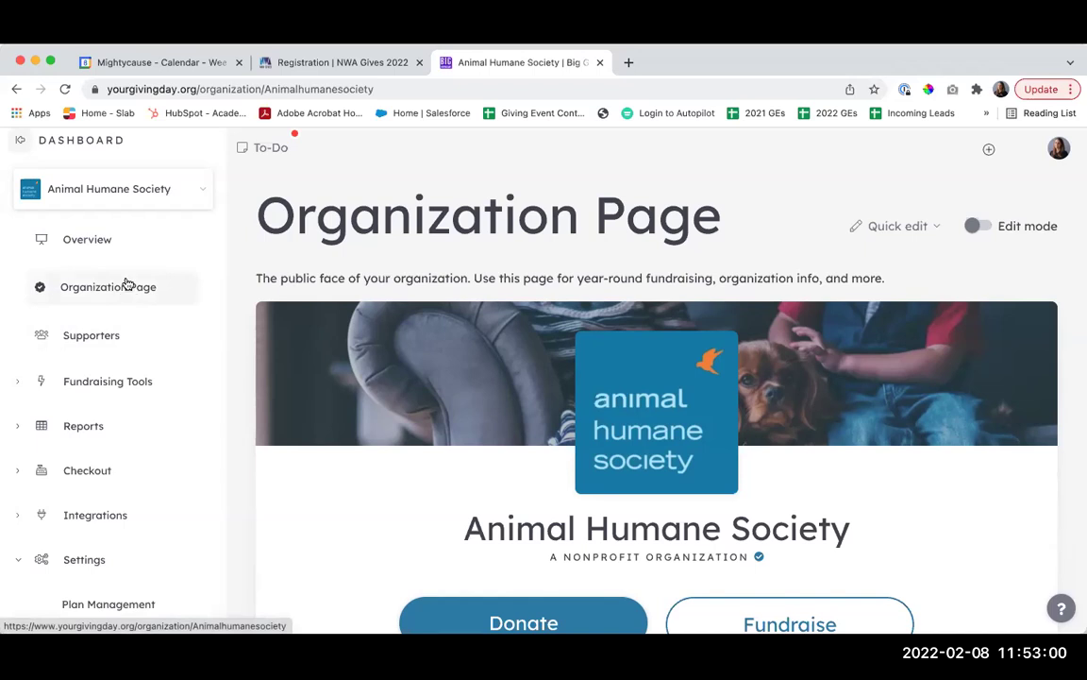
- Open the Donation Form customization under Checkout and bring the donation frequency and suggested amounts into view
{"action": "left_click", "coordinate": [90, 472]}
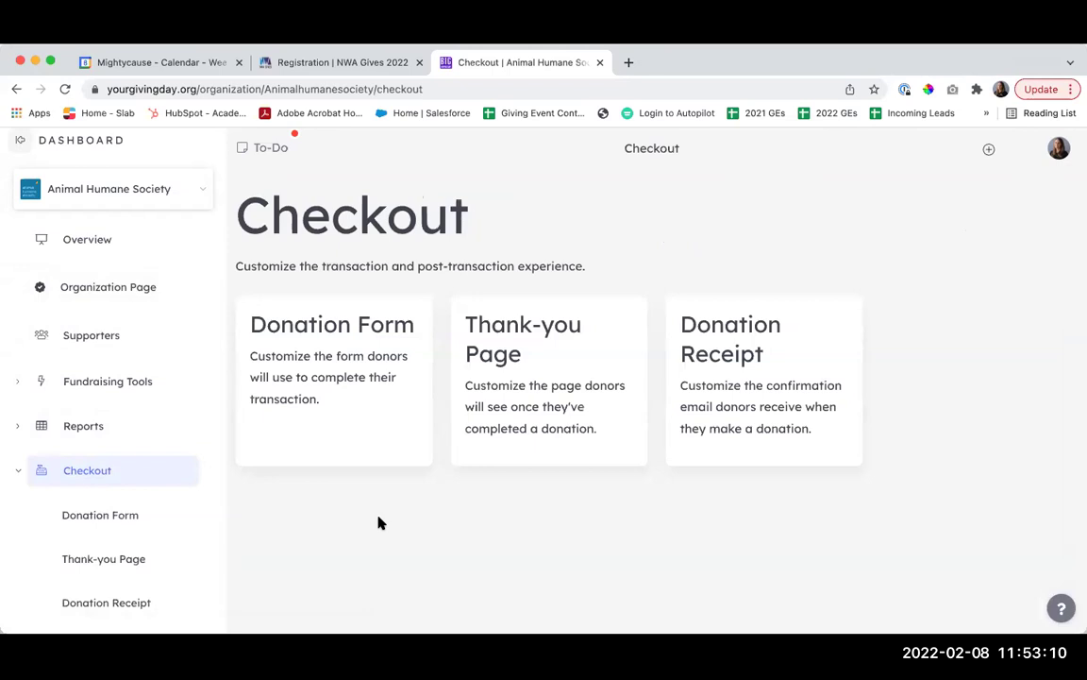
{"action": "left_click", "coordinate": [335, 368]}
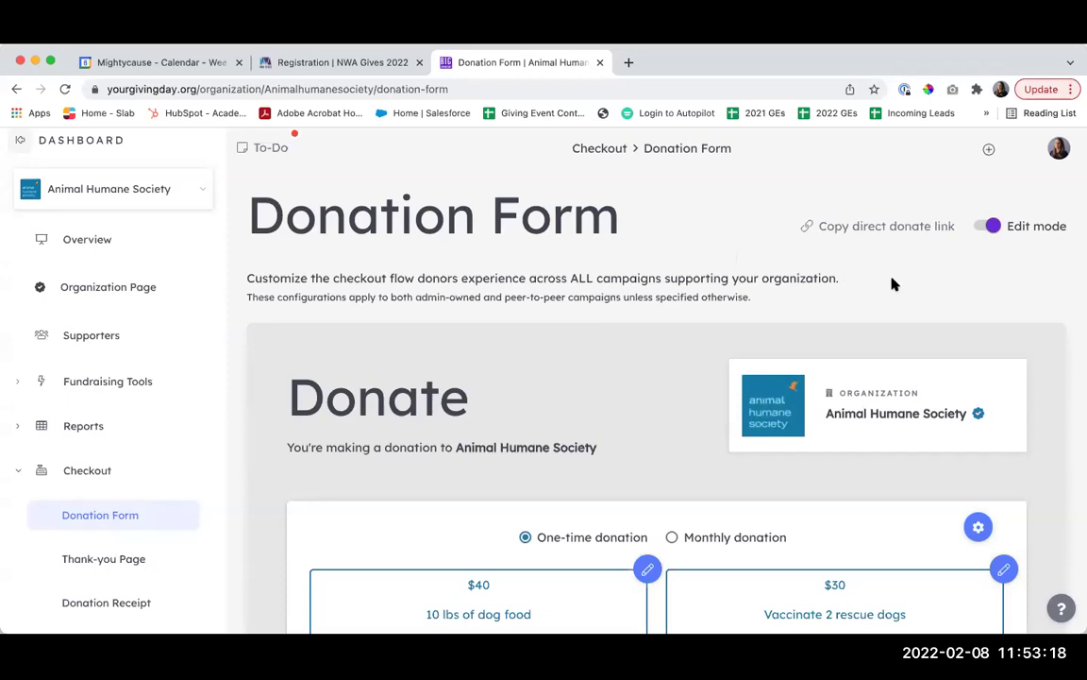
{"action": "scroll", "coordinate": [1010, 300], "scroll_direction": "down", "scroll_amount": 1}
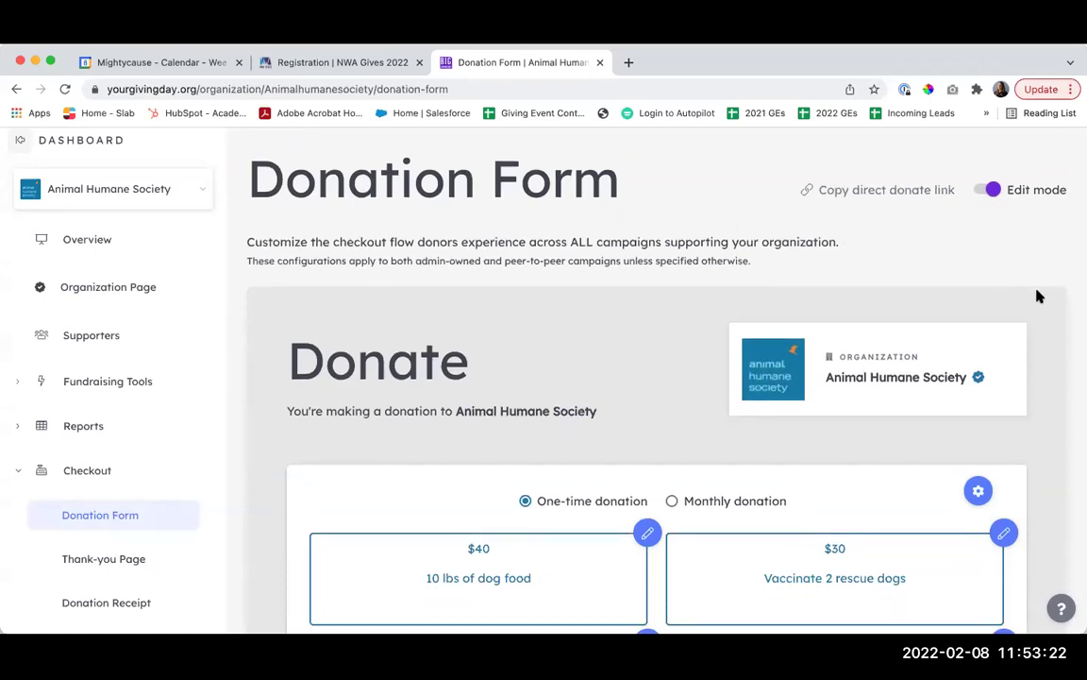
{"action": "scroll", "coordinate": [1036, 296], "scroll_direction": "down", "scroll_amount": 3}
{"action": "scroll", "coordinate": [1040, 297], "scroll_direction": "down", "scroll_amount": 3}
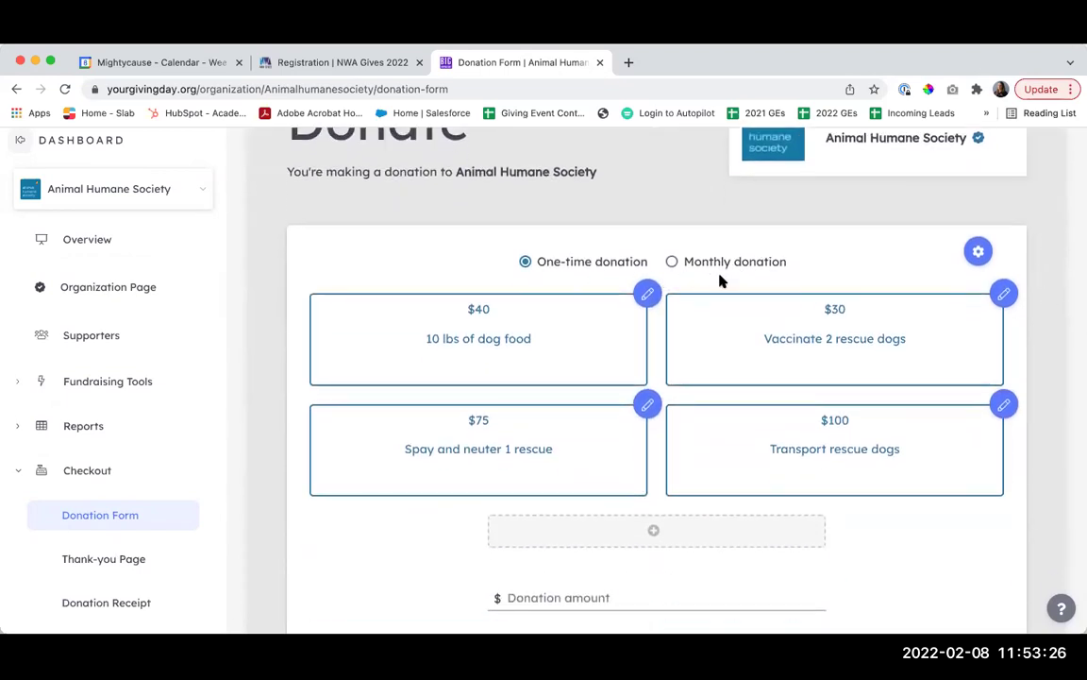
- Hide the recurring option in the default one-time donation setting and save it
{"action": "left_click", "coordinate": [979, 253]}
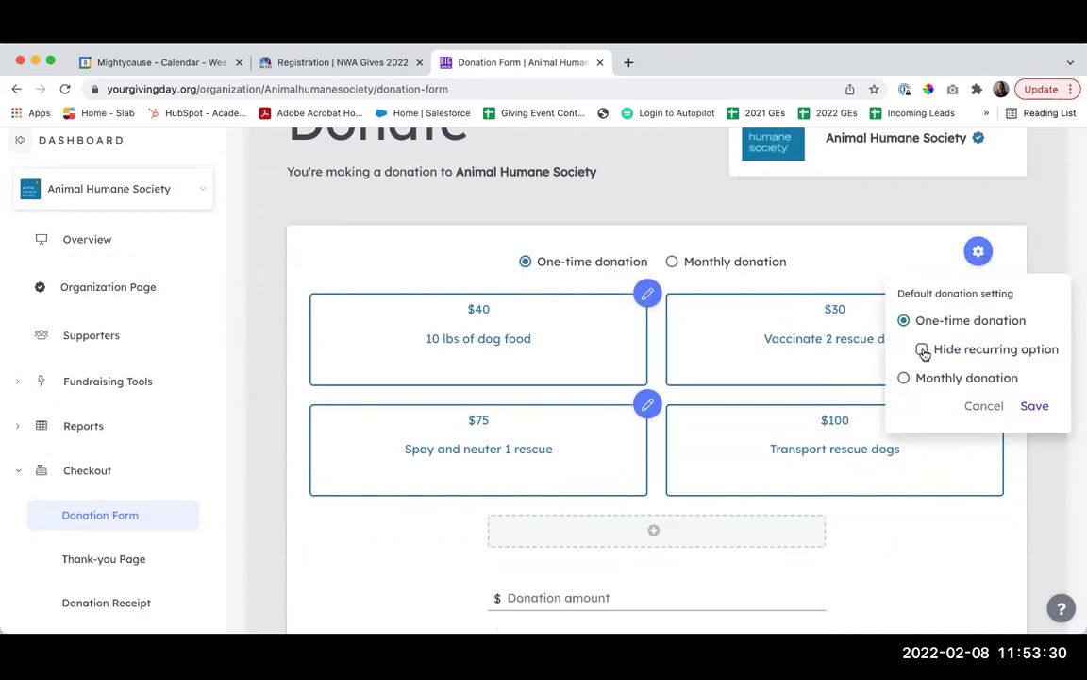
{"action": "left_click", "coordinate": [923, 350]}
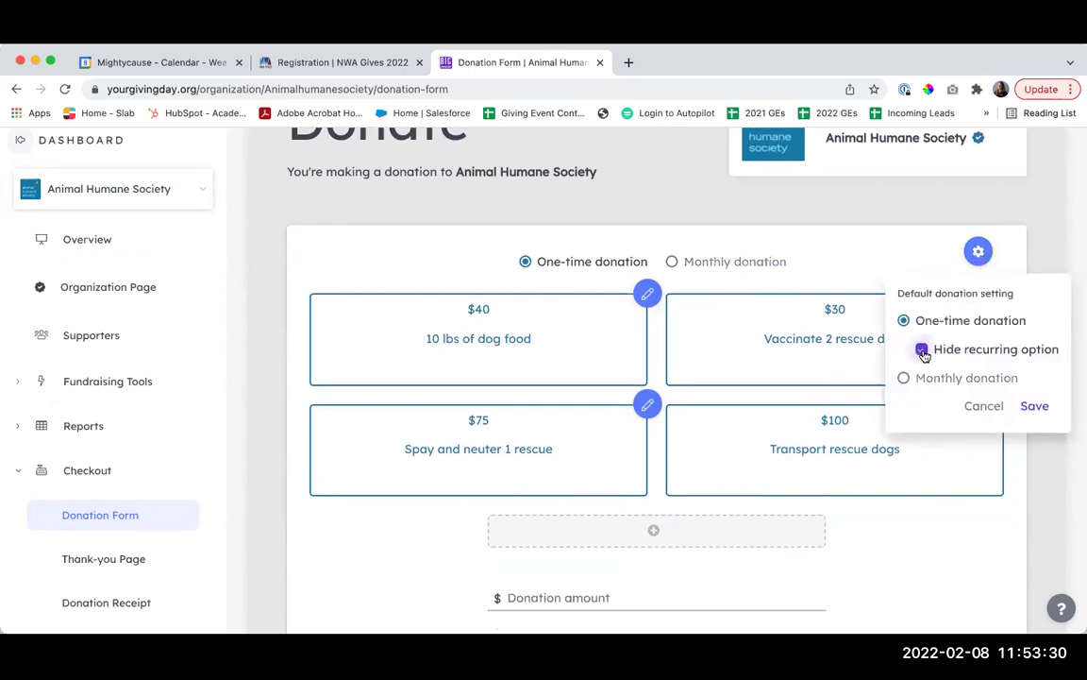
{"action": "left_click", "coordinate": [1032, 406]}
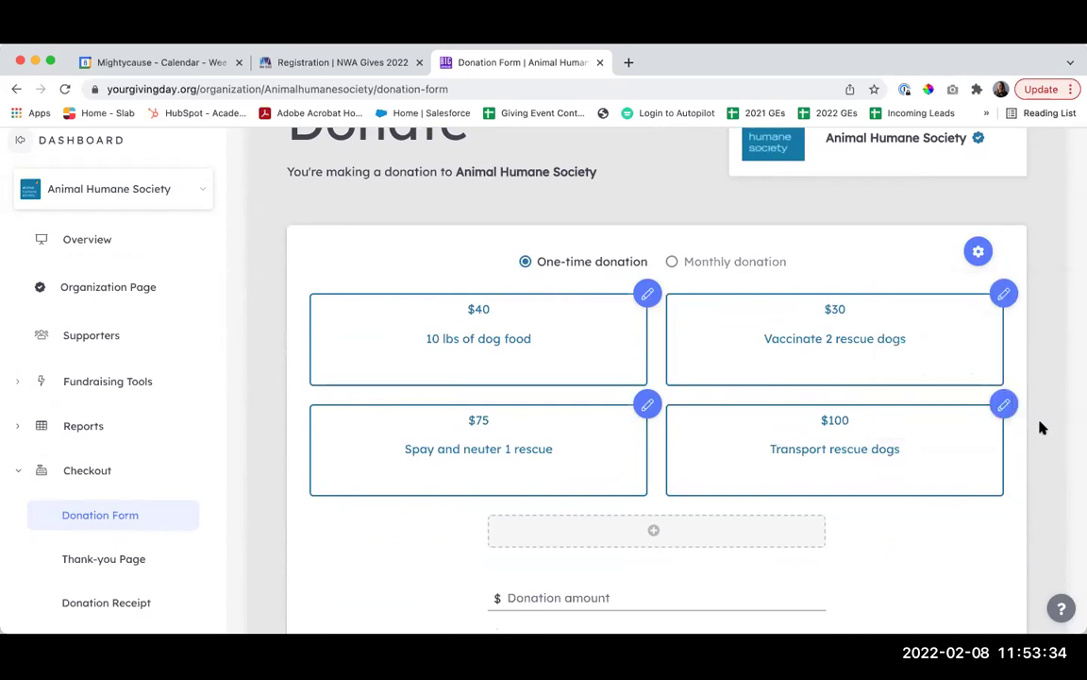
- Re-enable the recurring donation option in the default donation setting and save it
{"action": "left_click", "coordinate": [978, 253]}
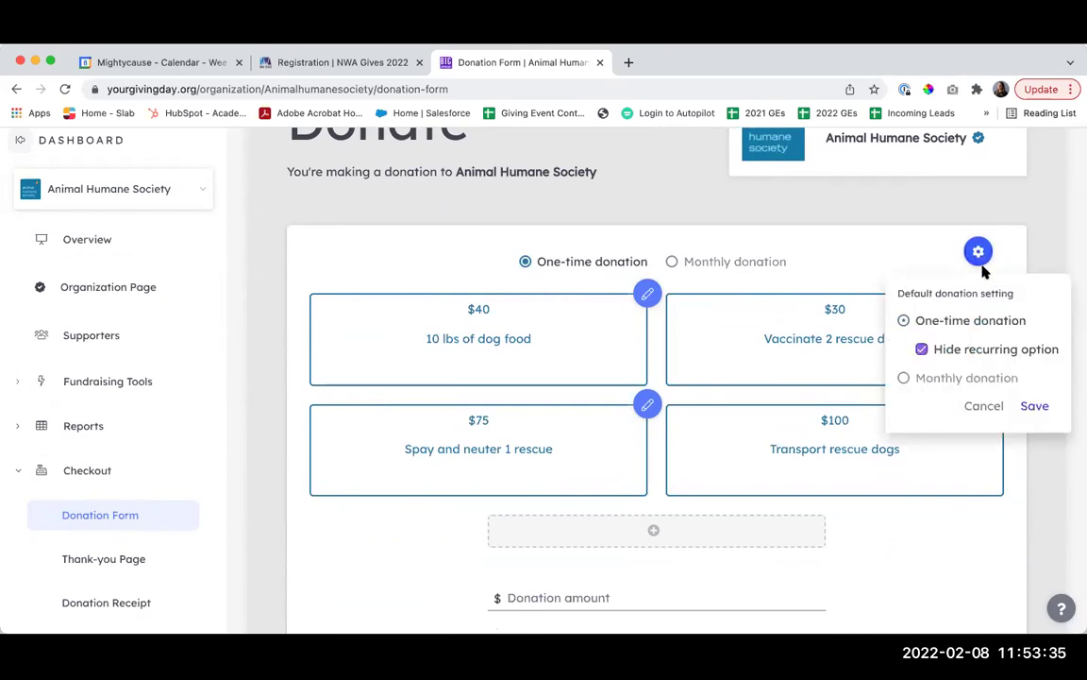
{"action": "left_click", "coordinate": [923, 350]}
{"action": "left_click", "coordinate": [1052, 412]}
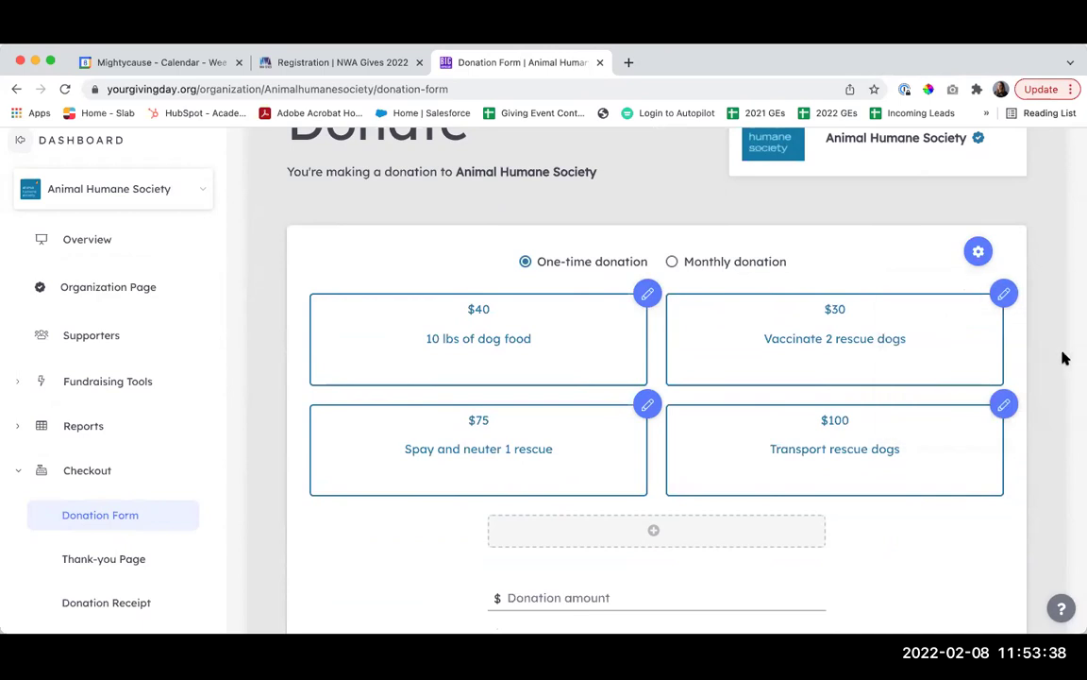
- Inspect the editing options of the $40 suggested donation and the blank form for adding another suggested amount, closing both without changes
{"action": "scroll", "coordinate": [1065, 355], "scroll_direction": "down", "scroll_amount": 2}
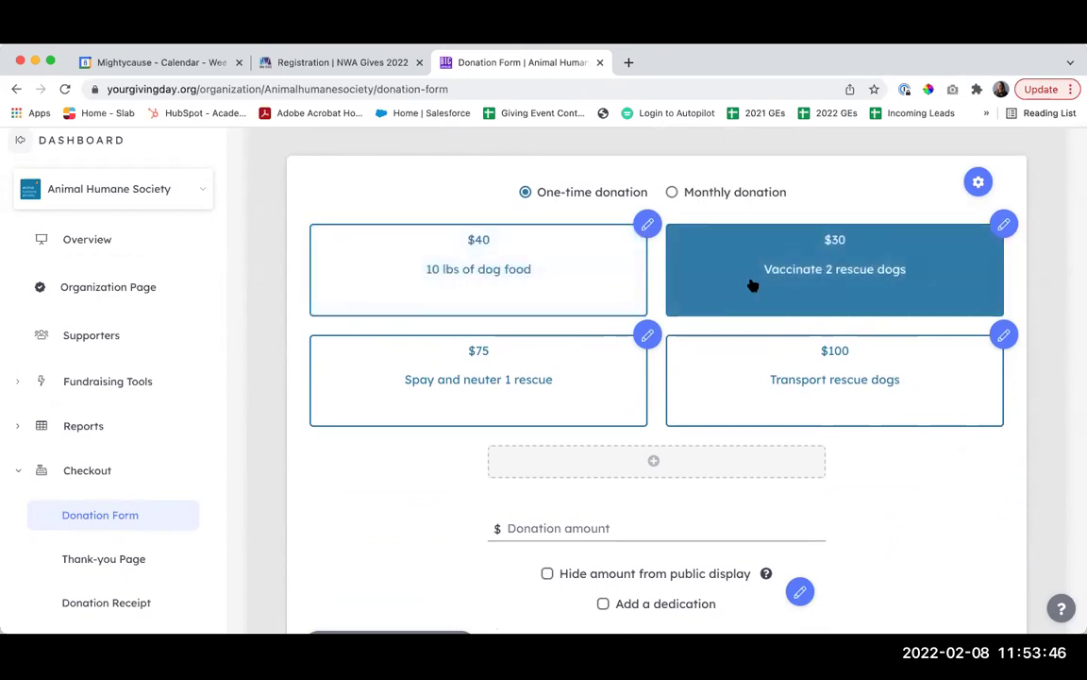
{"action": "scroll", "coordinate": [753, 285], "scroll_direction": "up", "scroll_amount": 1}
{"action": "scroll", "coordinate": [661, 279], "scroll_direction": "down", "scroll_amount": 1}
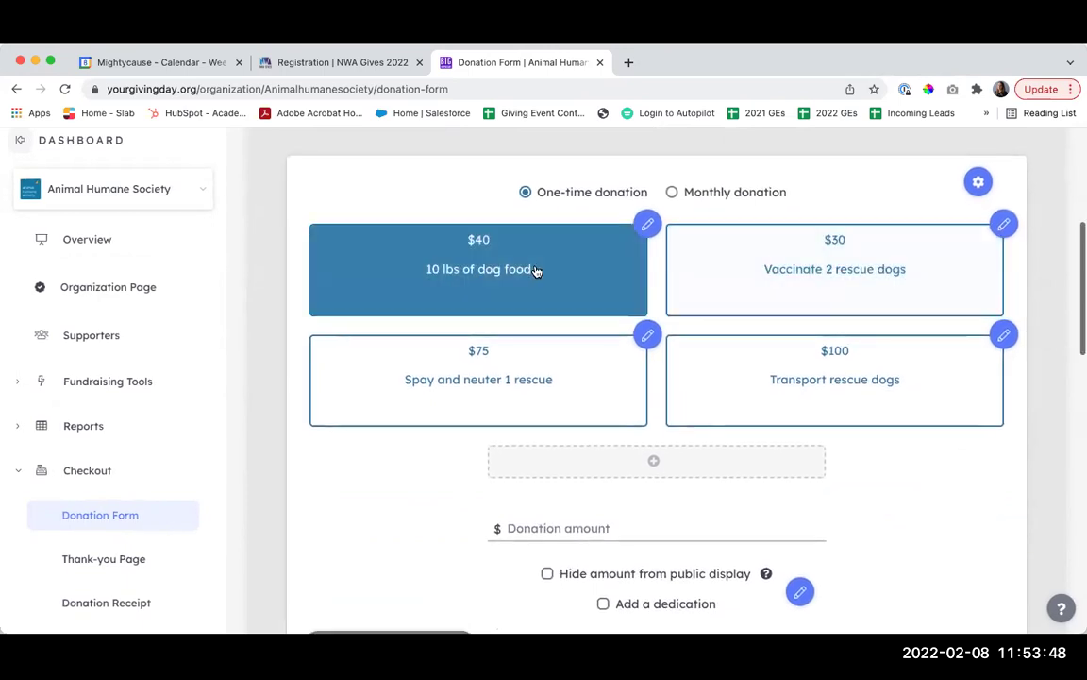
{"action": "left_click", "coordinate": [648, 223]}
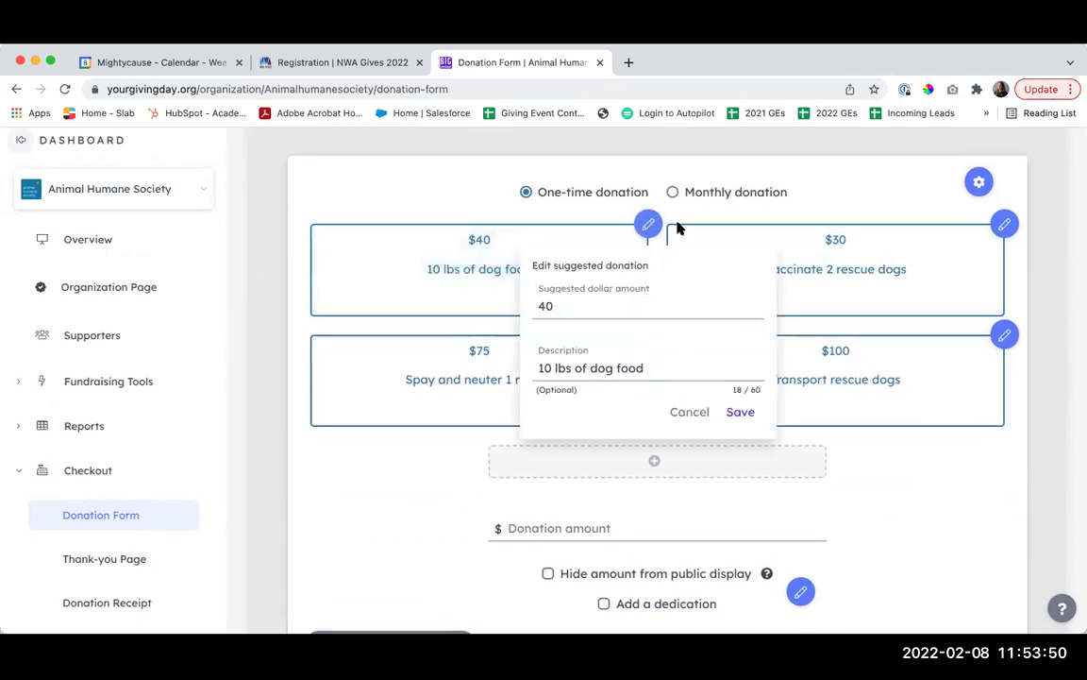
{"action": "scroll", "coordinate": [658, 371], "scroll_direction": "down", "scroll_amount": 1}
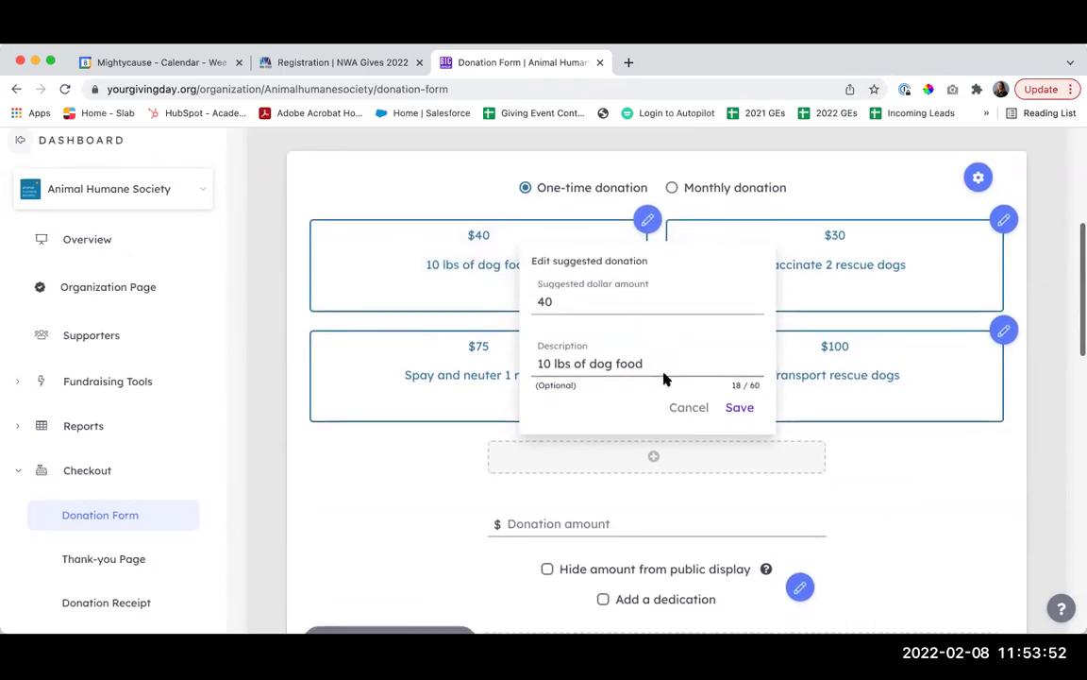
{"action": "scroll", "coordinate": [600, 385], "scroll_direction": "up", "scroll_amount": 1}
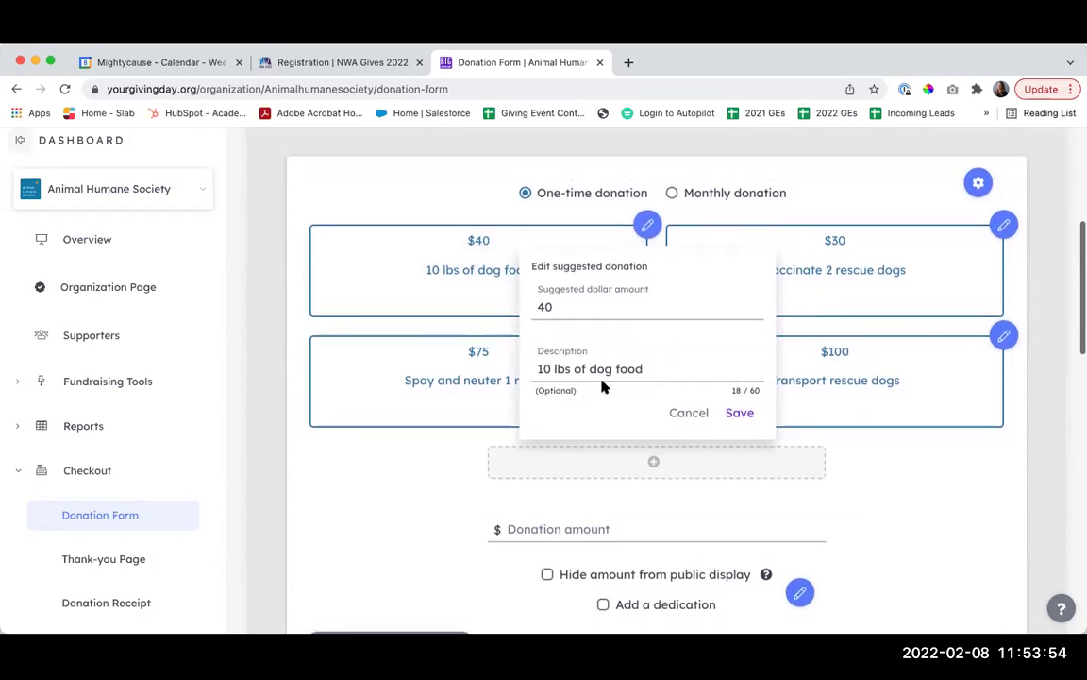
{"action": "left_click", "coordinate": [644, 228]}
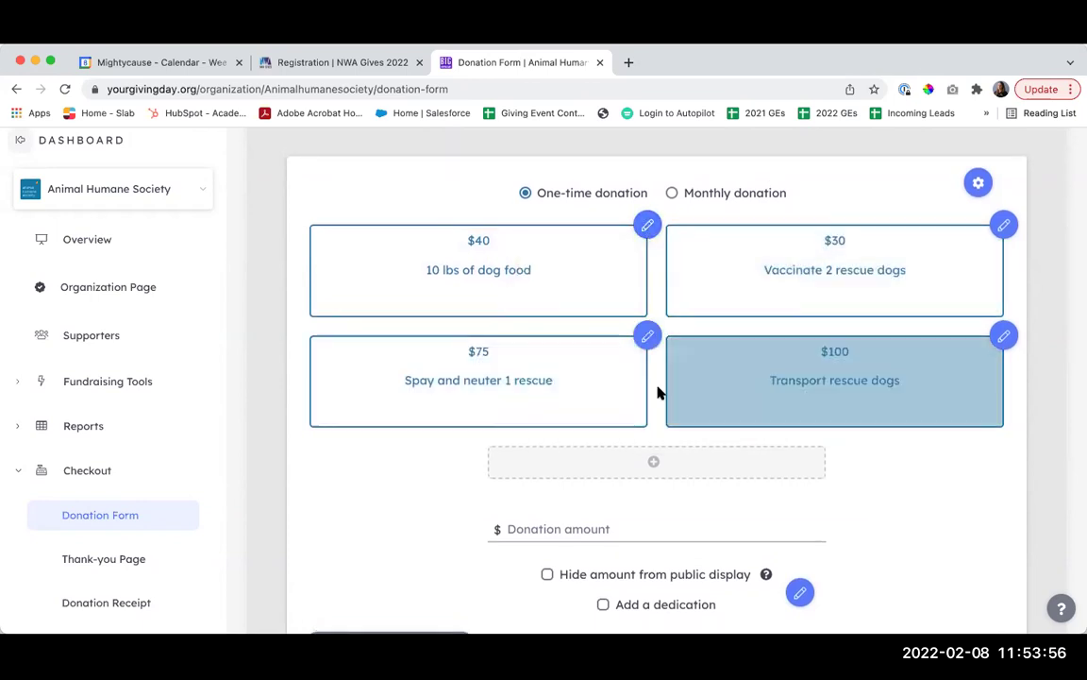
{"action": "left_click", "coordinate": [641, 469]}
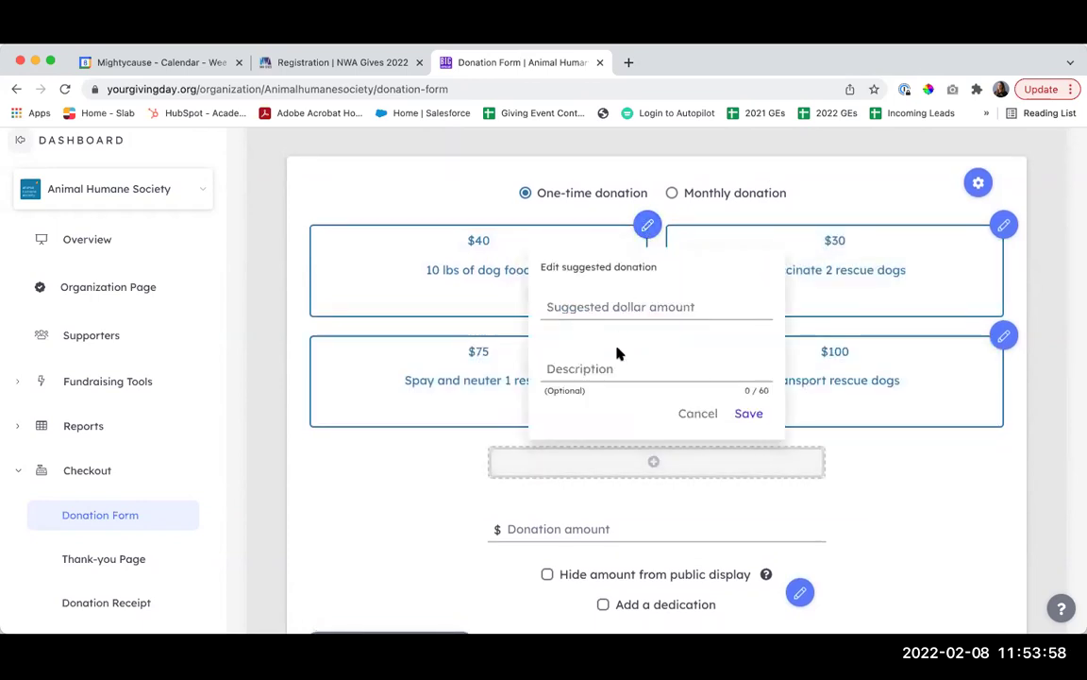
{"action": "left_click", "coordinate": [694, 415]}
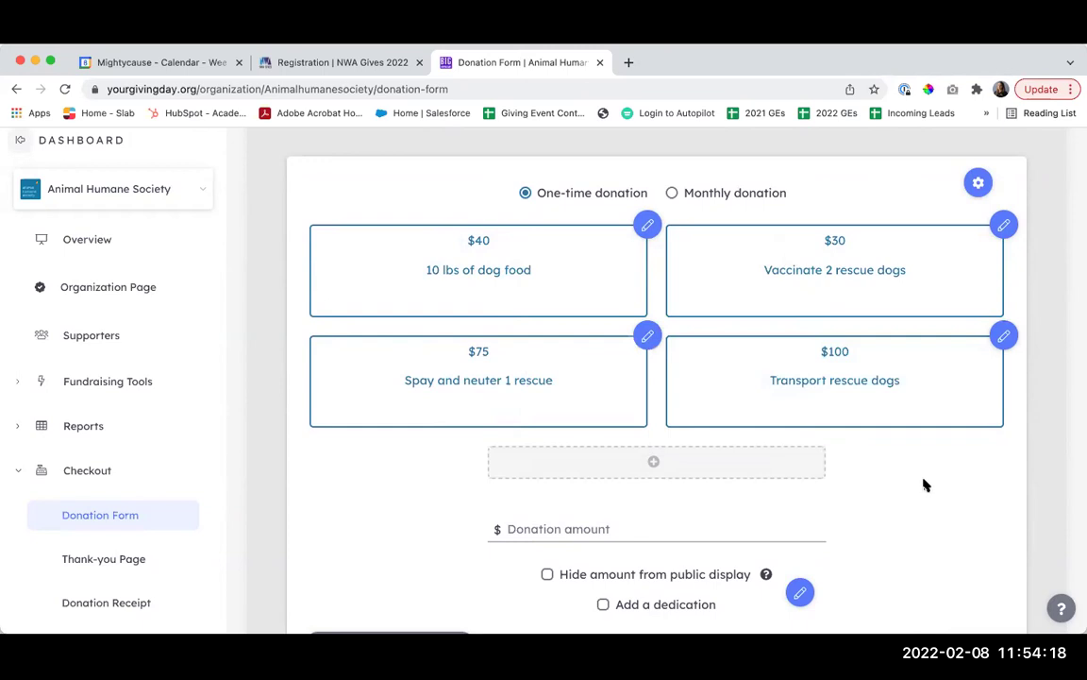
- Preview the donor dedication fields and the available dedication types, and turn the Add a dedication option back off
{"action": "scroll", "coordinate": [924, 485], "scroll_direction": "down", "scroll_amount": 2}
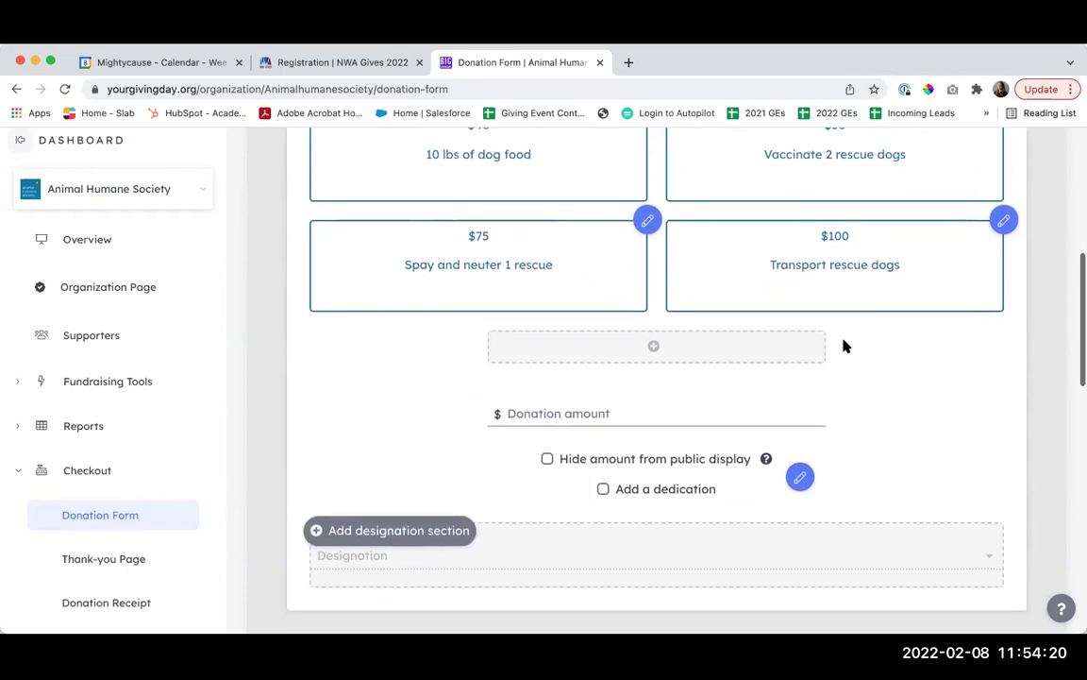
{"action": "scroll", "coordinate": [893, 422], "scroll_direction": "down", "scroll_amount": 3}
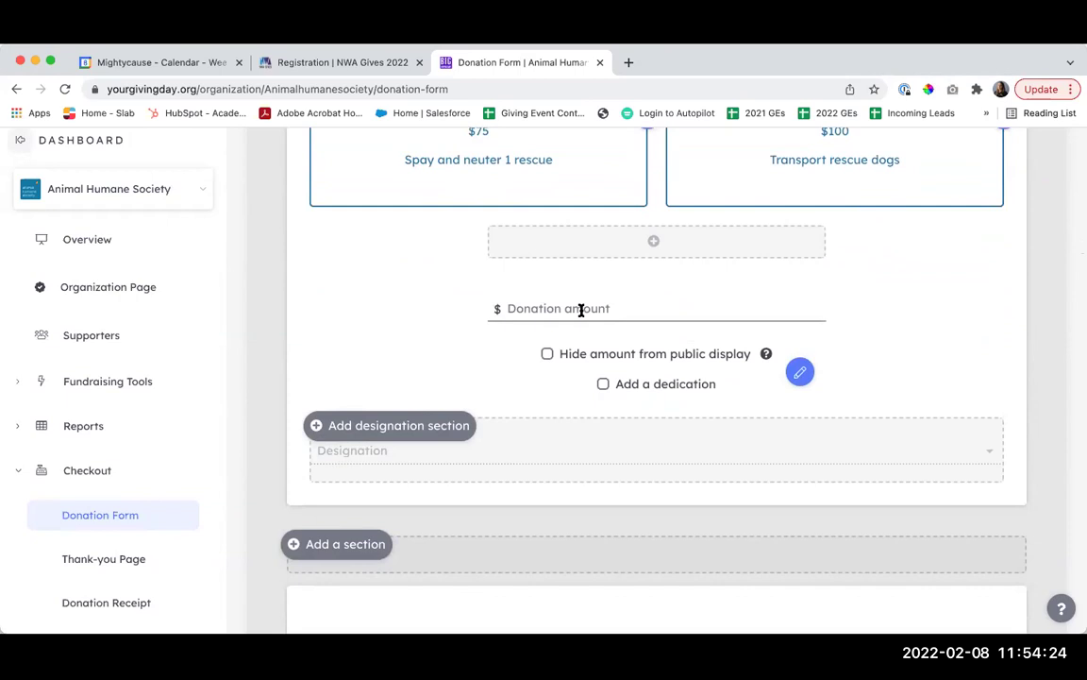
{"action": "scroll", "coordinate": [580, 315], "scroll_direction": "up", "scroll_amount": 4}
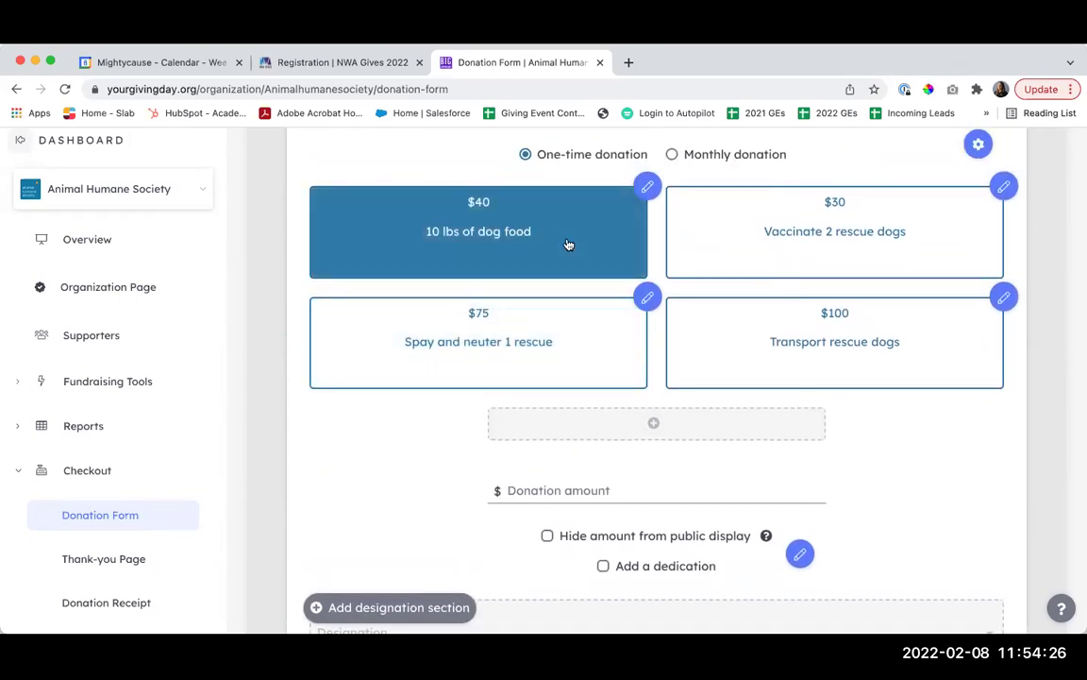
{"action": "scroll", "coordinate": [652, 470], "scroll_direction": "down", "scroll_amount": 2}
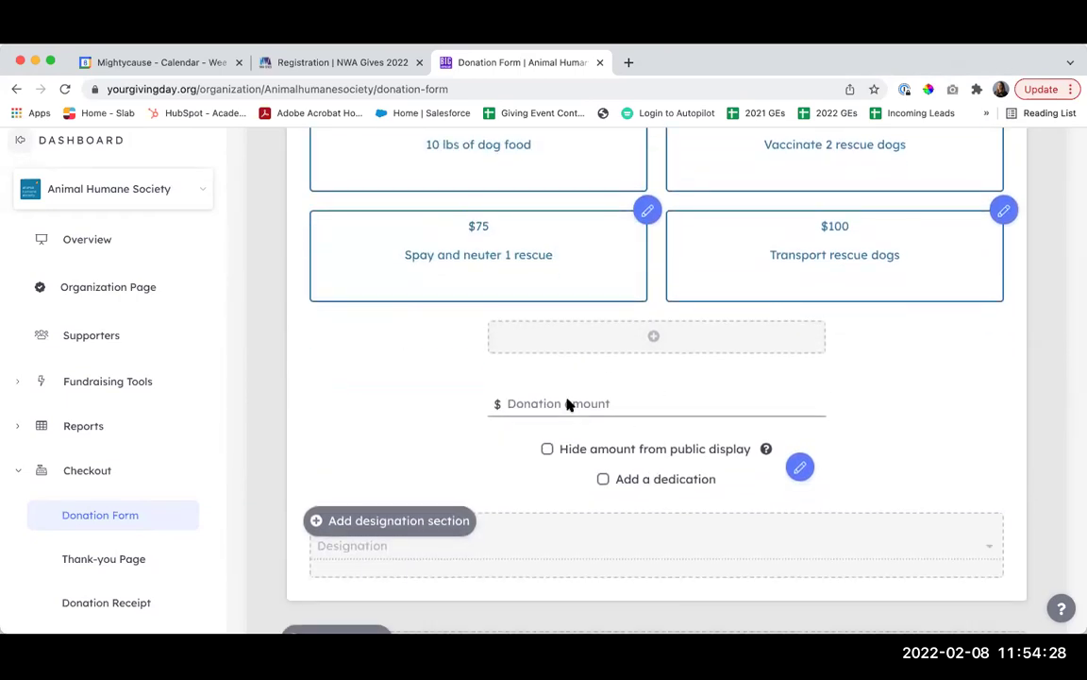
{"action": "scroll", "coordinate": [961, 417], "scroll_direction": "down", "scroll_amount": 2}
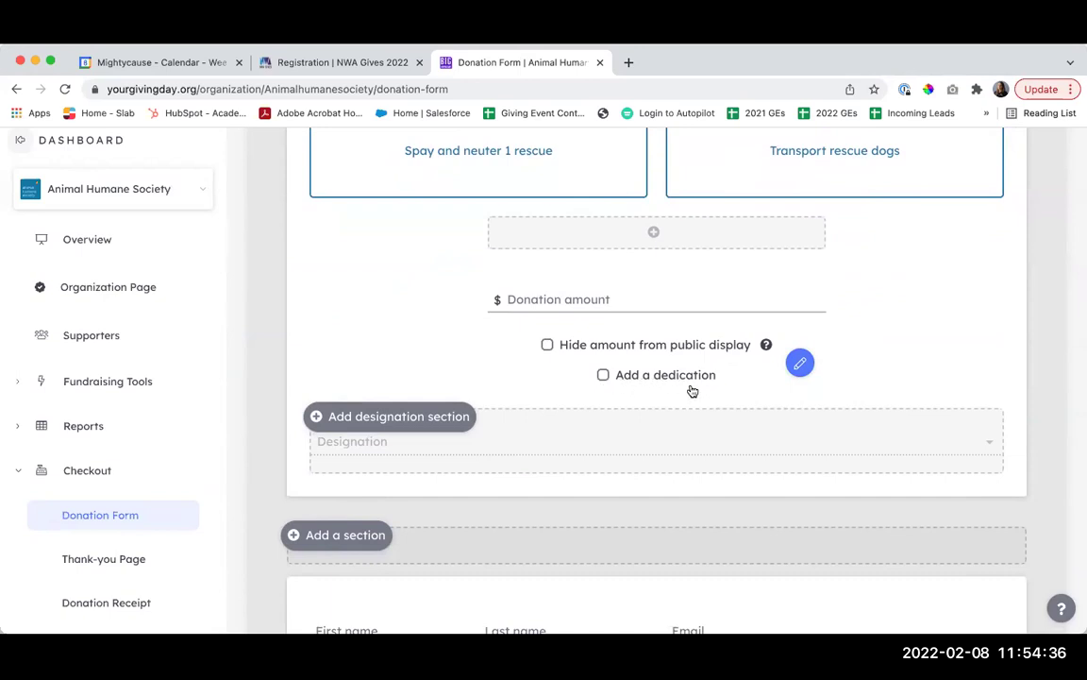
{"action": "left_click", "coordinate": [615, 378]}
{"action": "scroll", "coordinate": [631, 382], "scroll_direction": "down", "scroll_amount": 2}
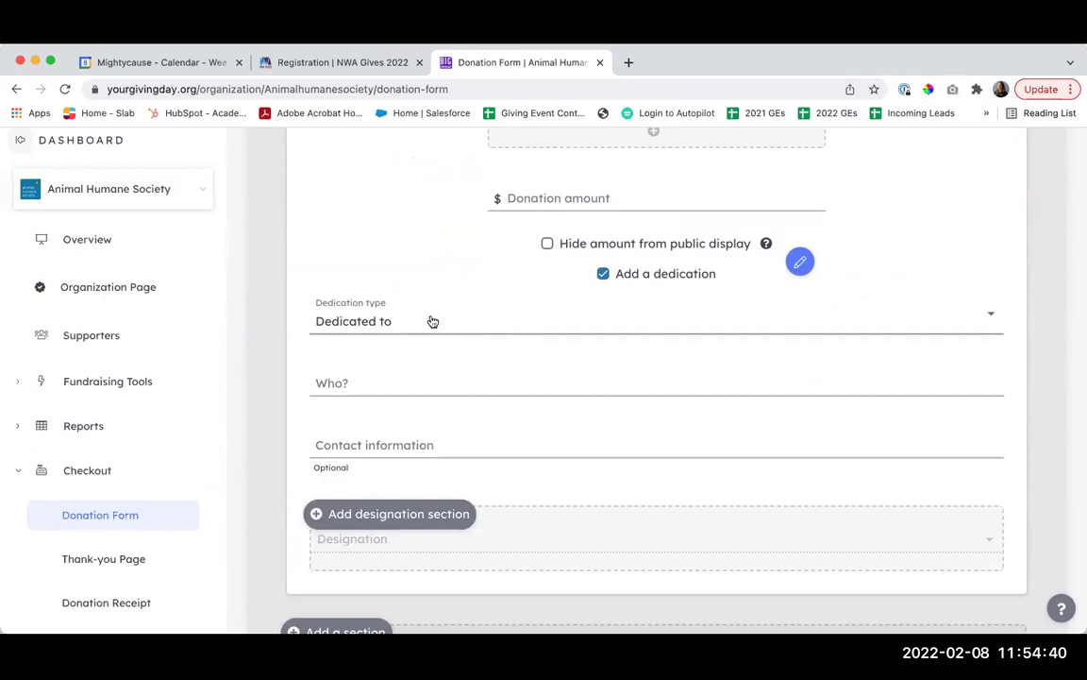
{"action": "left_click", "coordinate": [429, 325]}
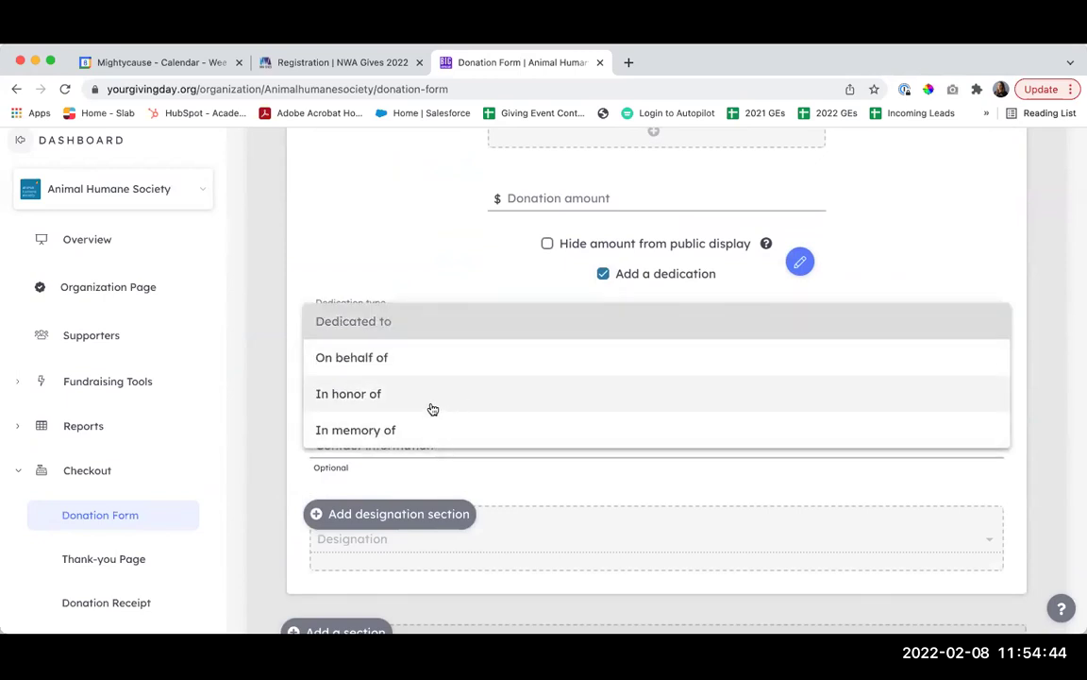
{"action": "left_click", "coordinate": [422, 288]}
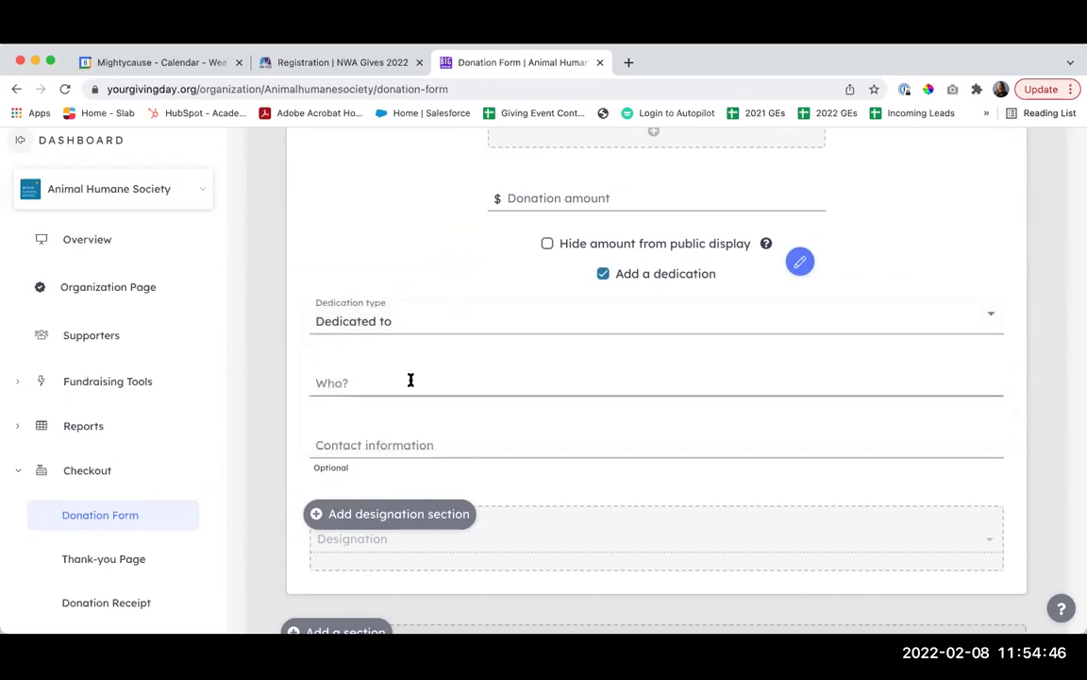
{"action": "scroll", "coordinate": [406, 377], "scroll_direction": "down", "scroll_amount": 1}
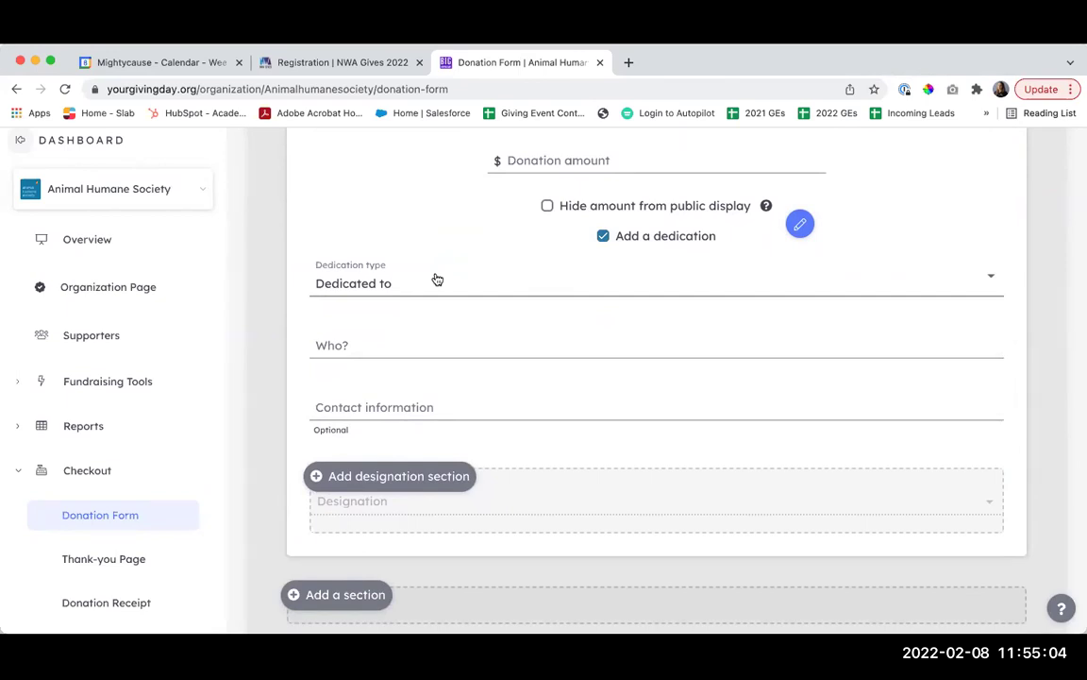
{"action": "left_click", "coordinate": [603, 236]}
{"action": "scroll", "coordinate": [500, 246], "scroll_direction": "up", "scroll_amount": 1}
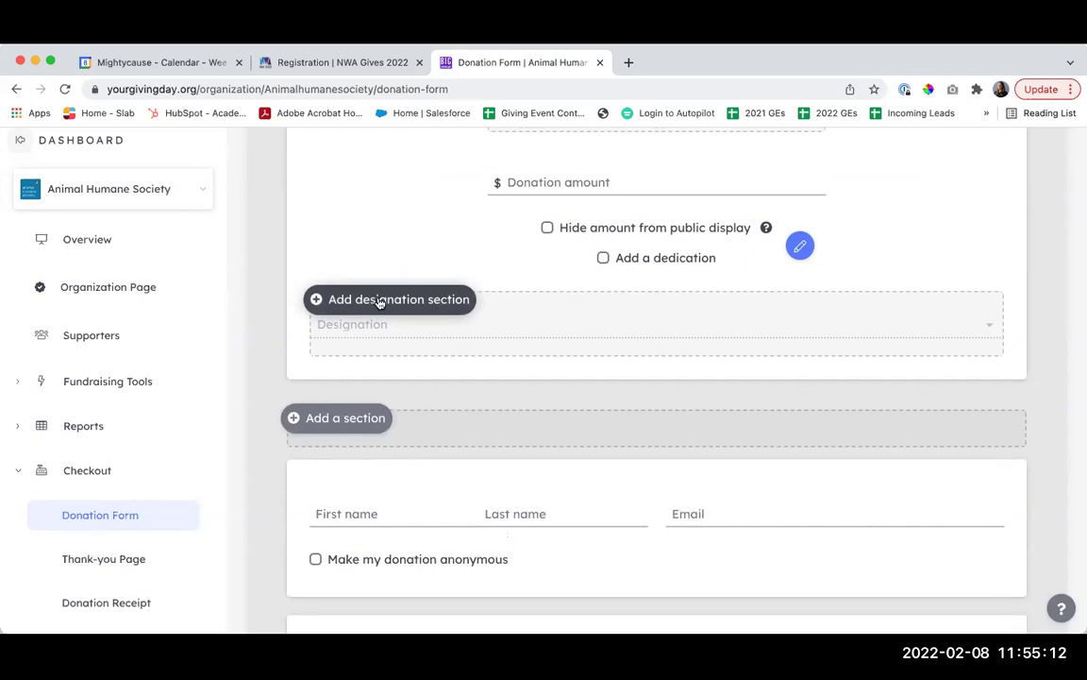
- Try out a designation section on the donation form by adding it, viewing its fund choices and removing it
{"action": "left_click", "coordinate": [378, 300]}
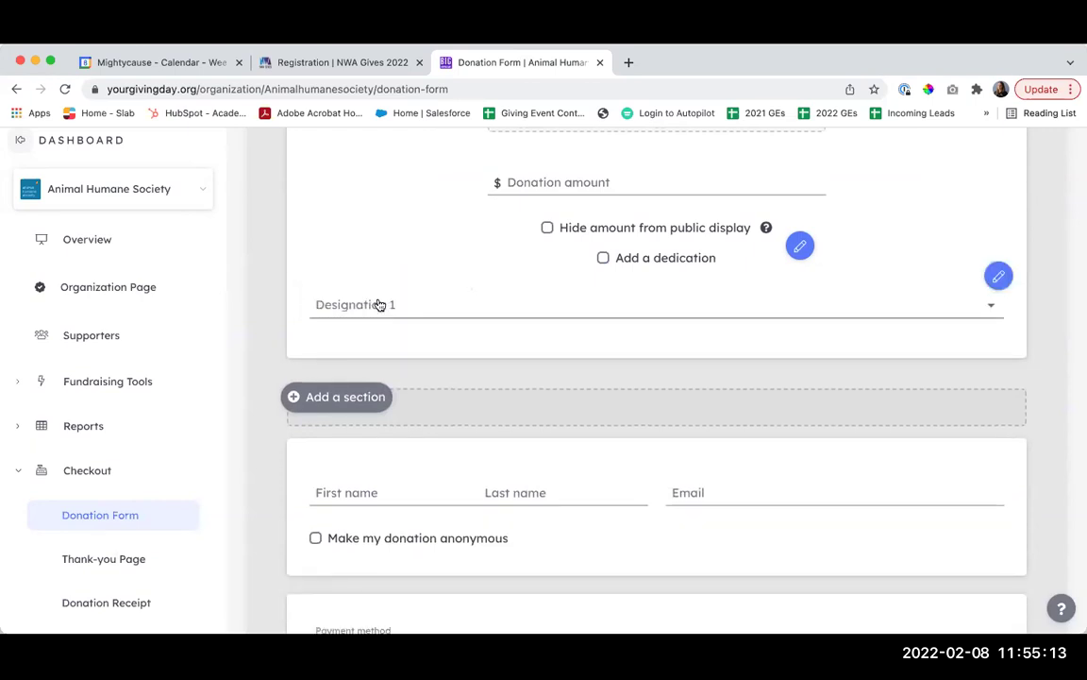
{"action": "left_click", "coordinate": [495, 307]}
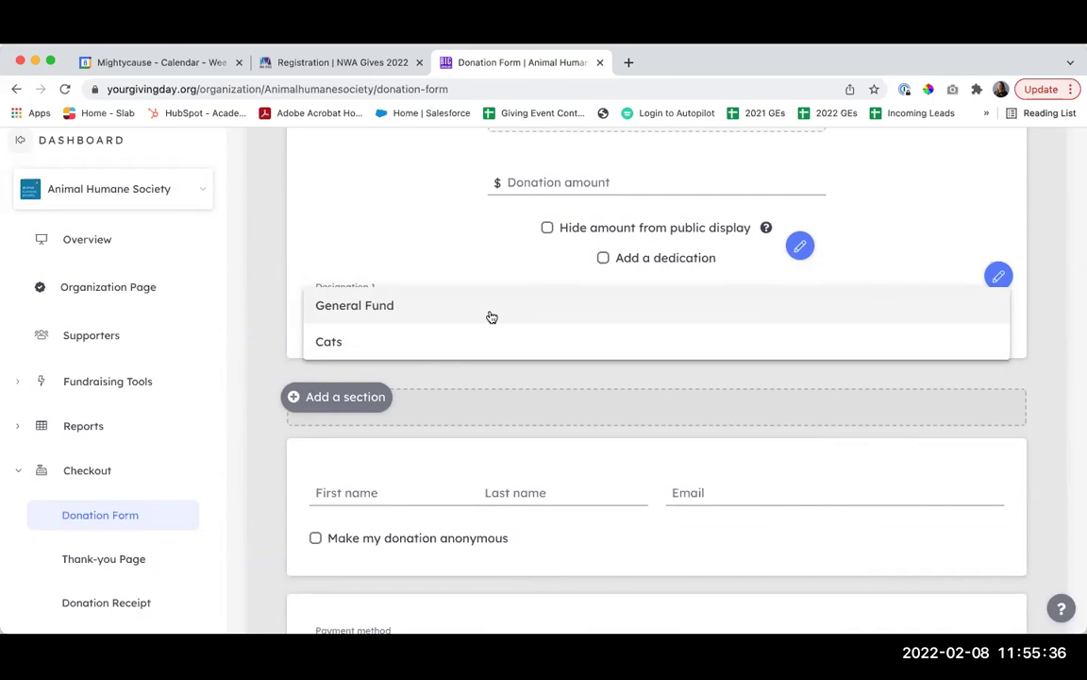
{"action": "left_click", "coordinate": [467, 281]}
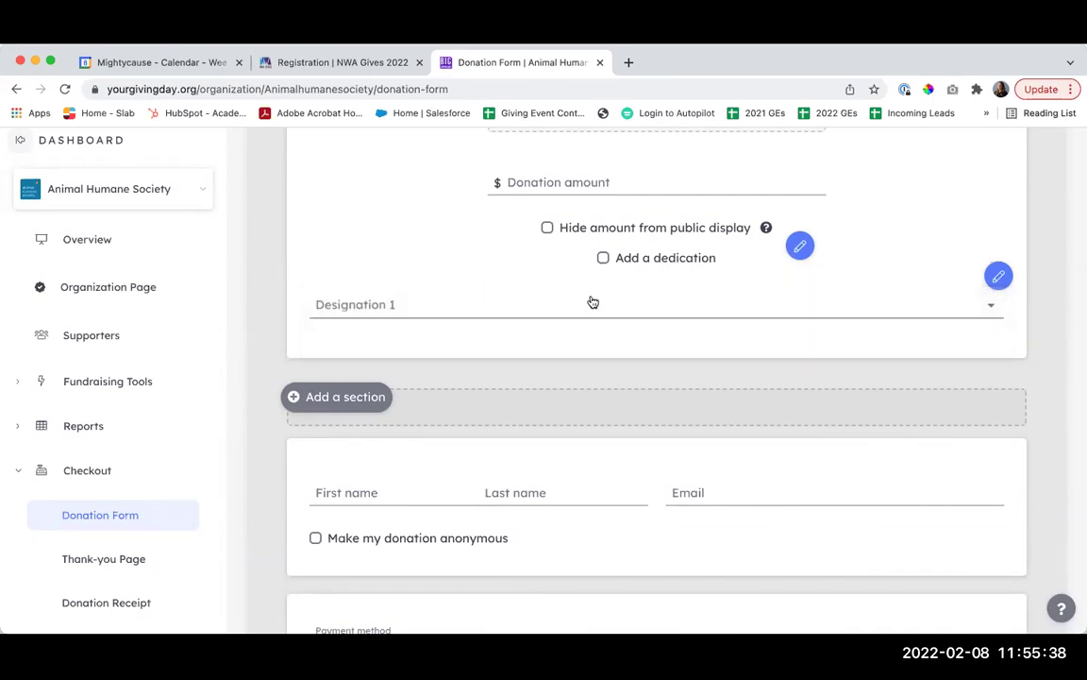
{"action": "left_click", "coordinate": [1000, 279]}
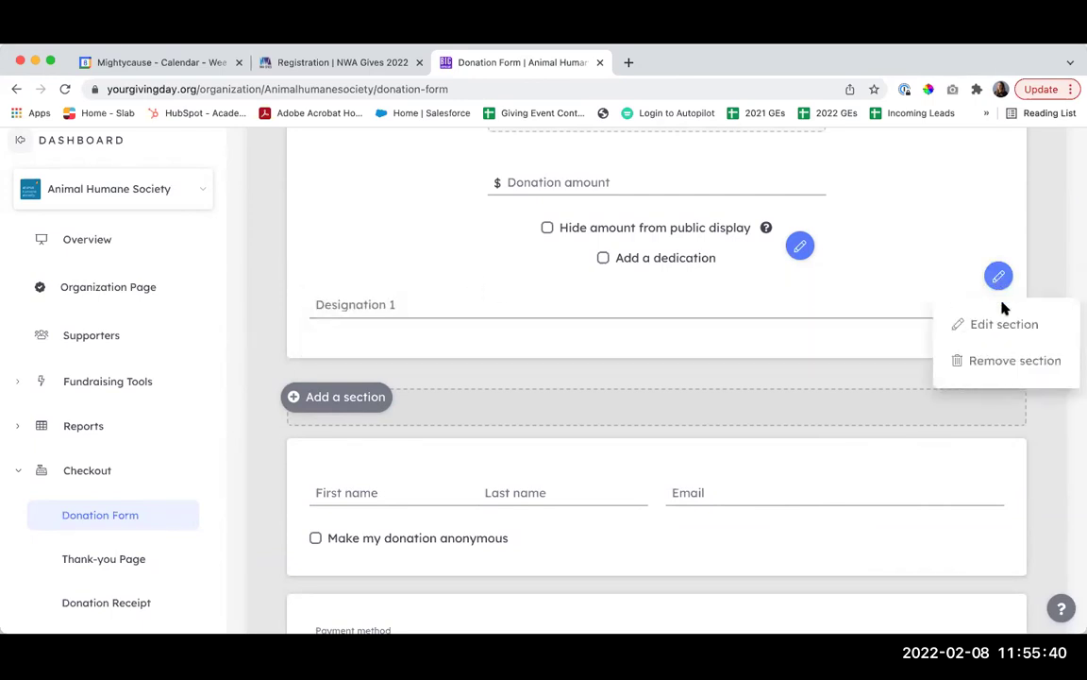
{"action": "left_click", "coordinate": [991, 362]}
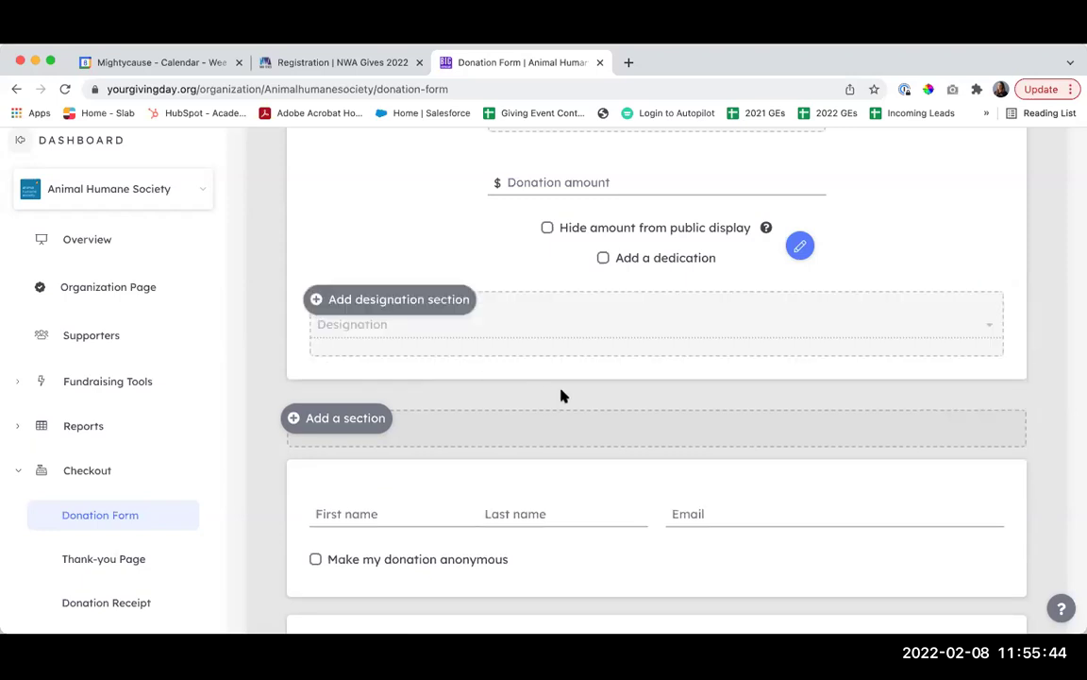
- Start adding a custom section below the designation area and review the question, reference label and answer settings it offers
{"action": "scroll", "coordinate": [566, 393], "scroll_direction": "down", "scroll_amount": 1}
{"action": "scroll", "coordinate": [671, 419], "scroll_direction": "down", "scroll_amount": 1}
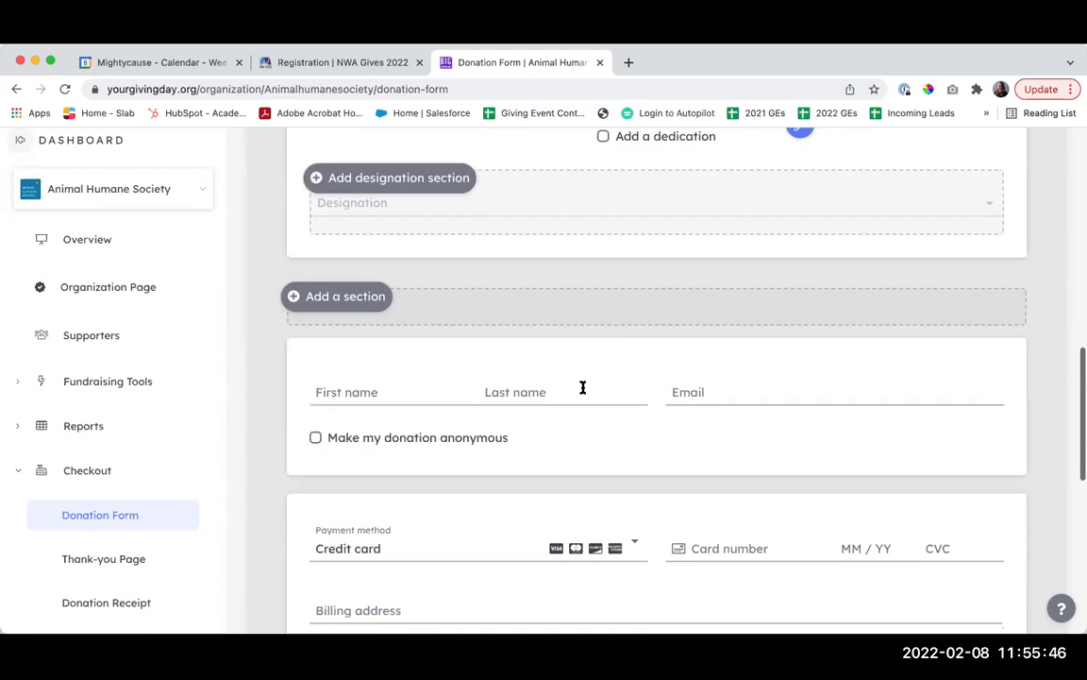
{"action": "left_click", "coordinate": [352, 298]}
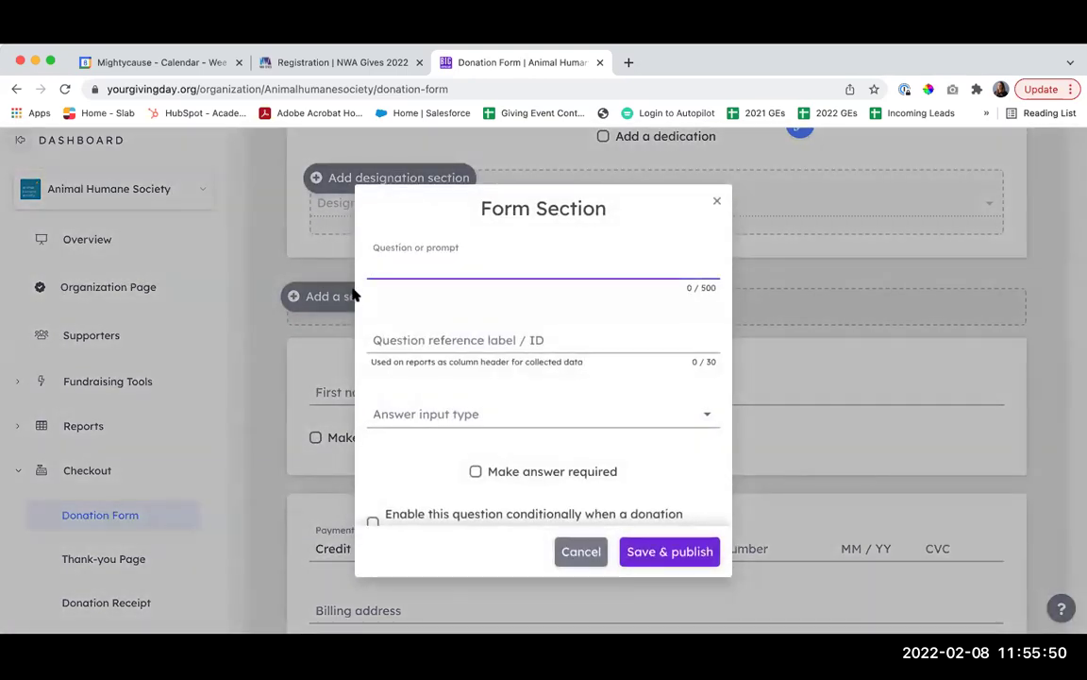
{"action": "scroll", "coordinate": [505, 333], "scroll_direction": "down", "scroll_amount": 2}
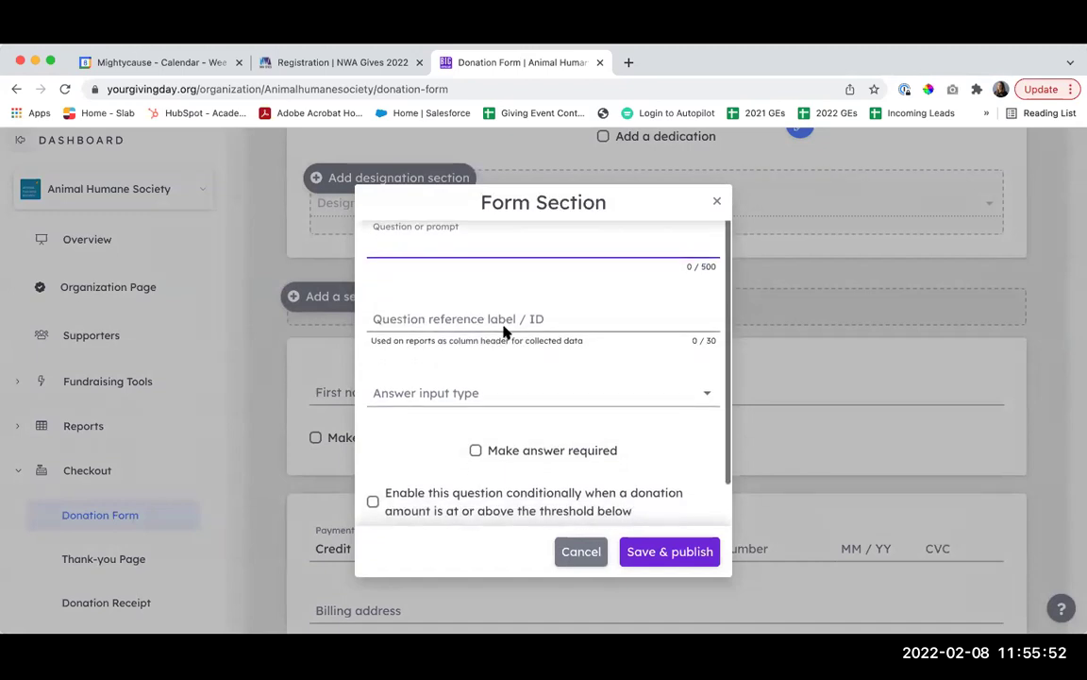
{"action": "scroll", "coordinate": [503, 326], "scroll_direction": "up", "scroll_amount": 2}
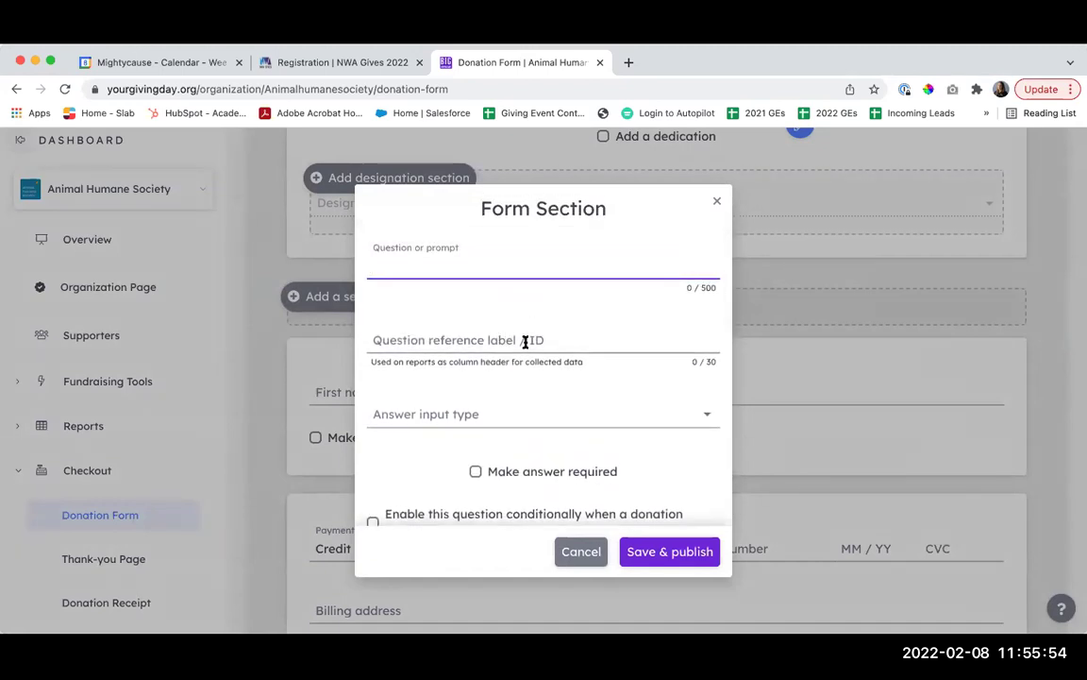
{"action": "scroll", "coordinate": [524, 341], "scroll_direction": "down", "scroll_amount": 2}
{"action": "scroll", "coordinate": [527, 344], "scroll_direction": "up", "scroll_amount": 2}
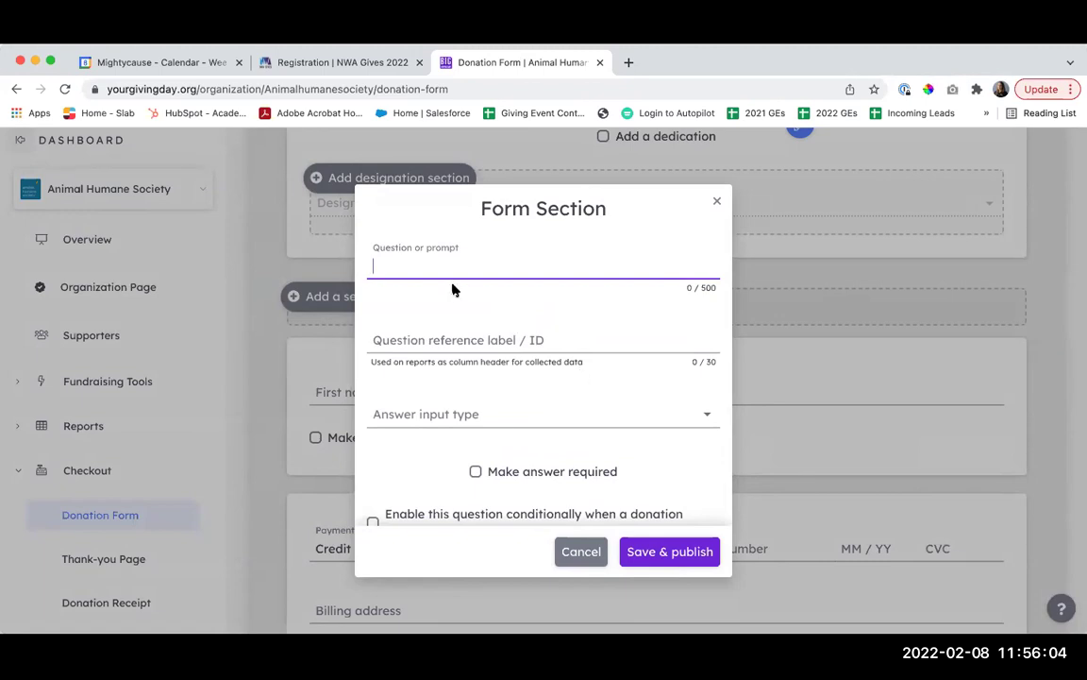
- Review the answer input types and conditional display option for the custom question, and cancel the new section
{"action": "scroll", "coordinate": [479, 353], "scroll_direction": "down", "scroll_amount": 1}
{"action": "left_click", "coordinate": [472, 375]}
{"action": "scroll", "coordinate": [496, 445], "scroll_direction": "down", "scroll_amount": 3}
{"action": "scroll", "coordinate": [498, 424], "scroll_direction": "up", "scroll_amount": 2}
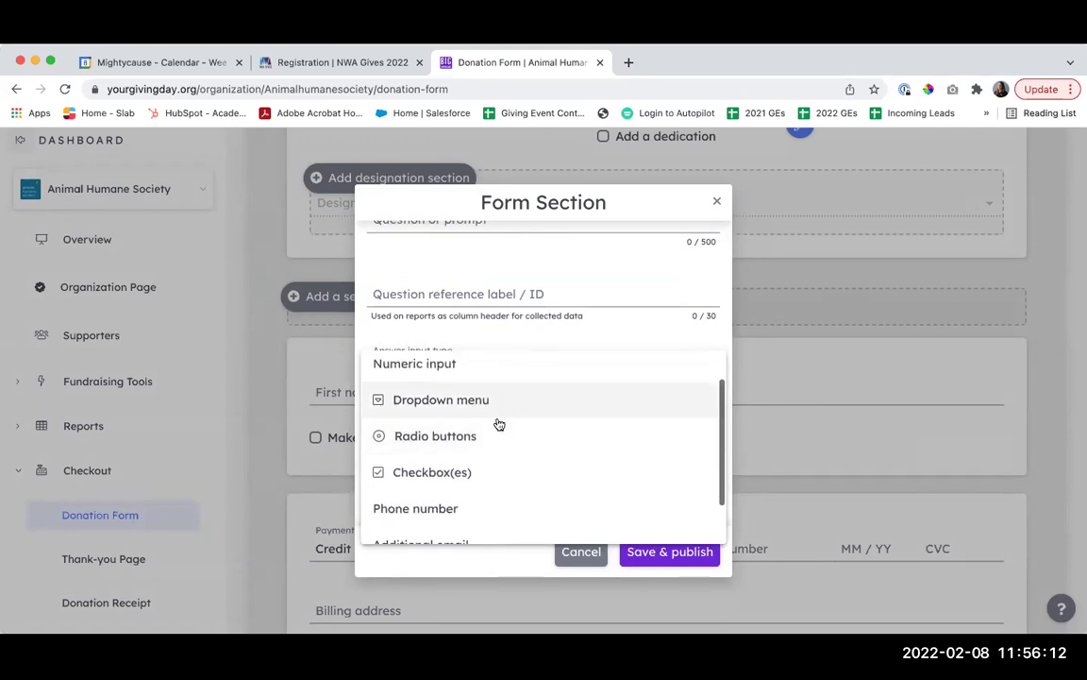
{"action": "scroll", "coordinate": [512, 434], "scroll_direction": "down", "scroll_amount": 2}
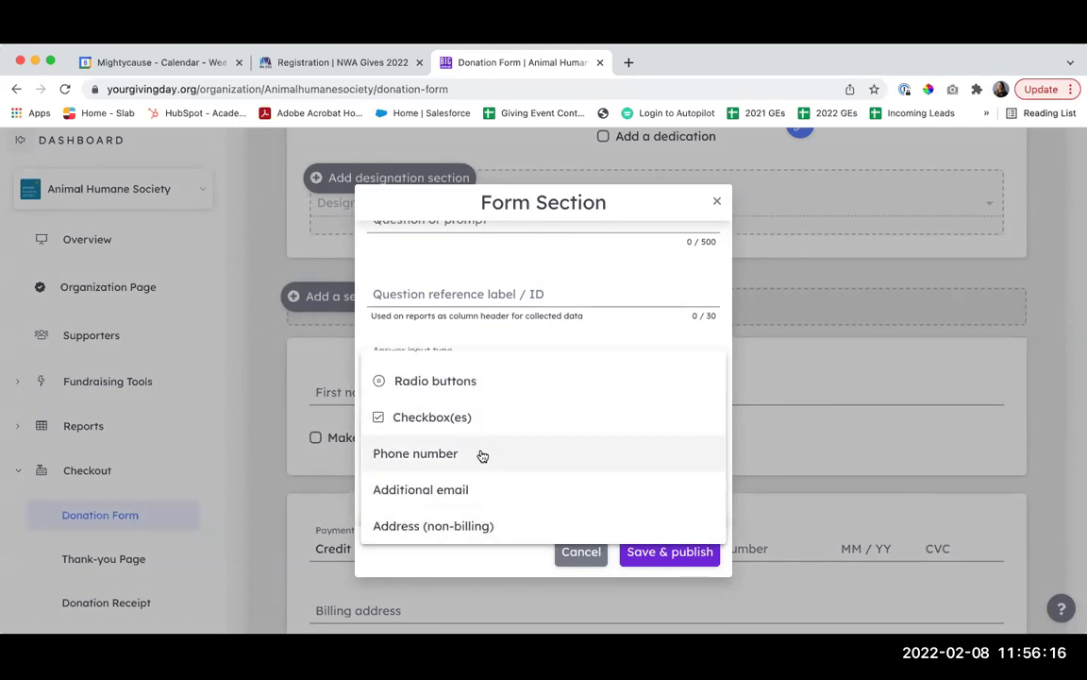
{"action": "left_click", "coordinate": [550, 352]}
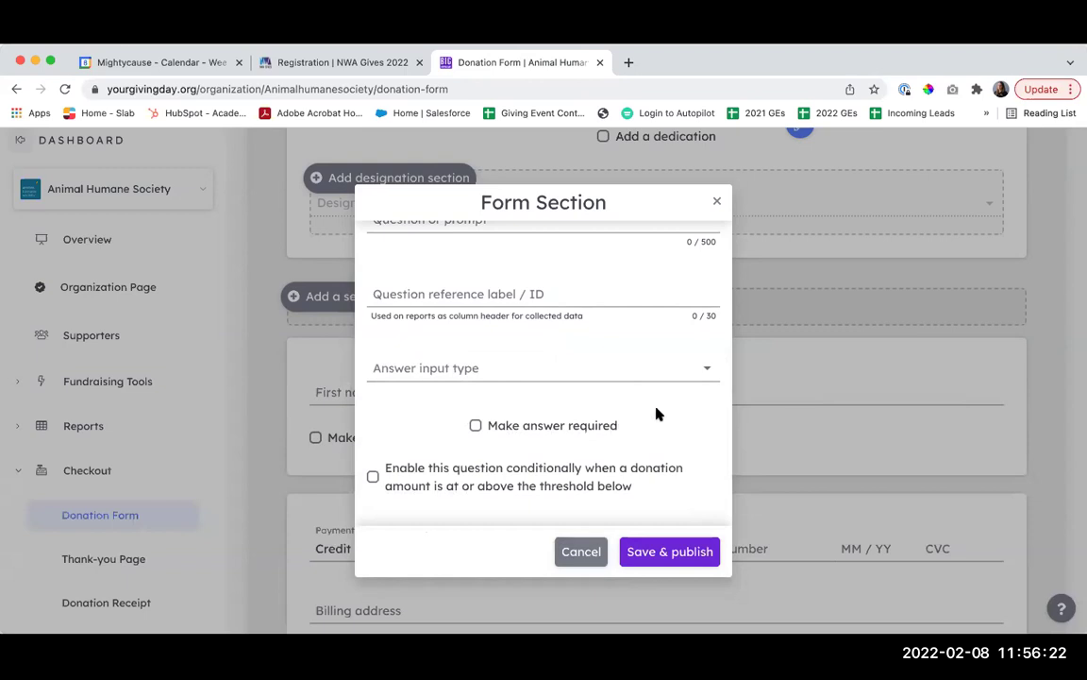
{"action": "scroll", "coordinate": [655, 412], "scroll_direction": "down", "scroll_amount": 1}
{"action": "scroll", "coordinate": [642, 402], "scroll_direction": "up", "scroll_amount": 2}
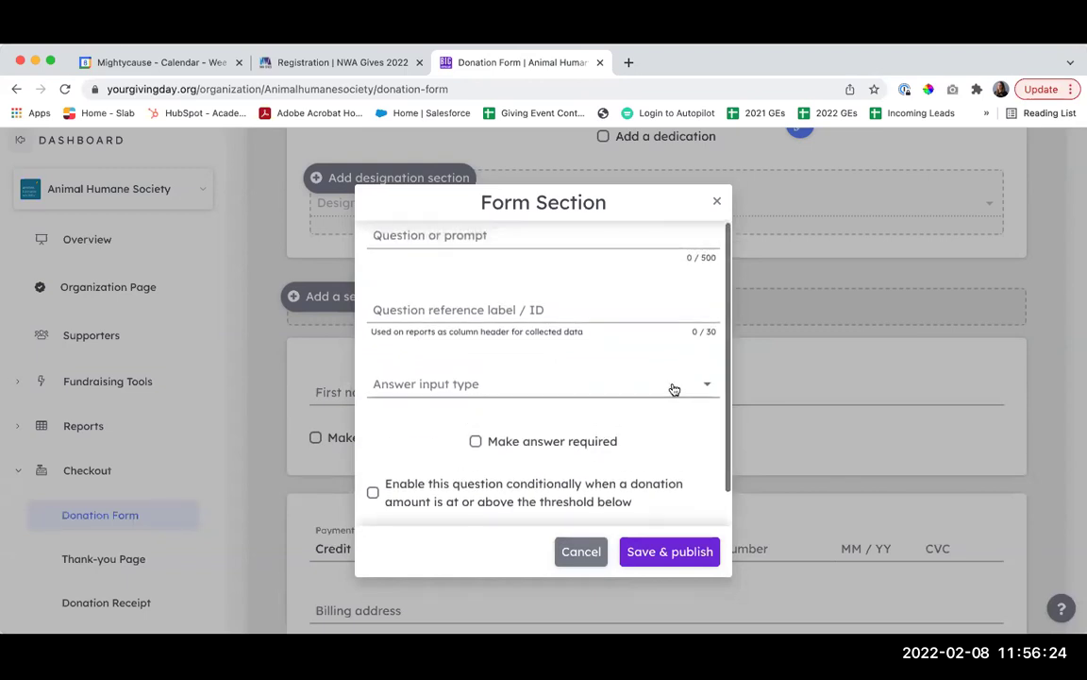
{"action": "left_click", "coordinate": [581, 552]}
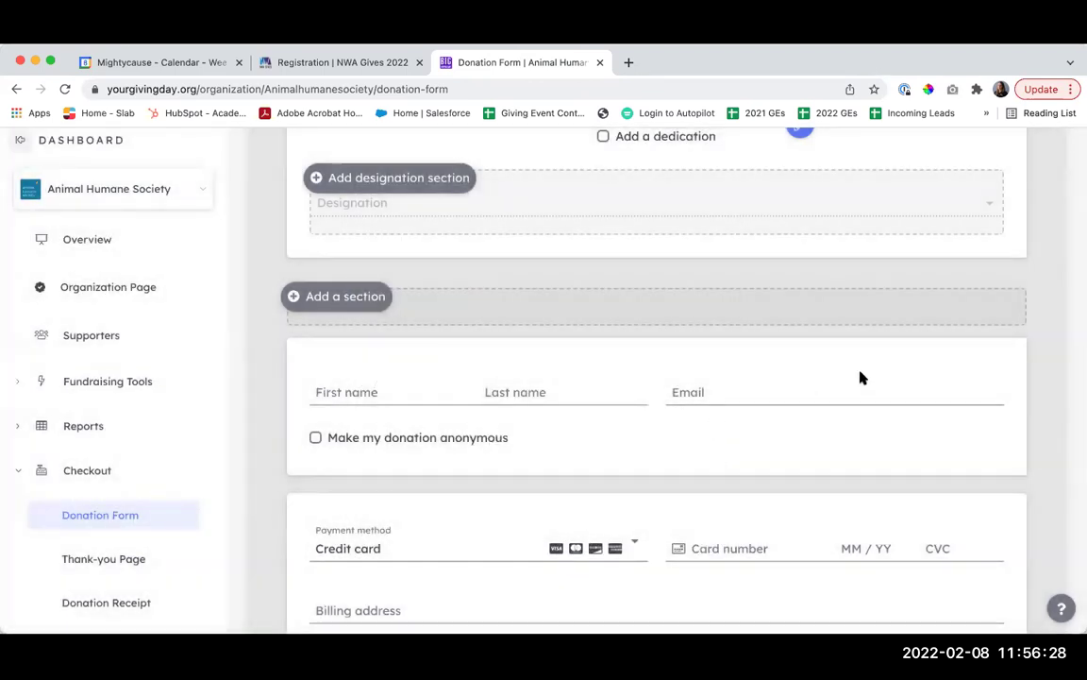
{"action": "scroll", "coordinate": [859, 376], "scroll_direction": "up", "scroll_amount": 1}
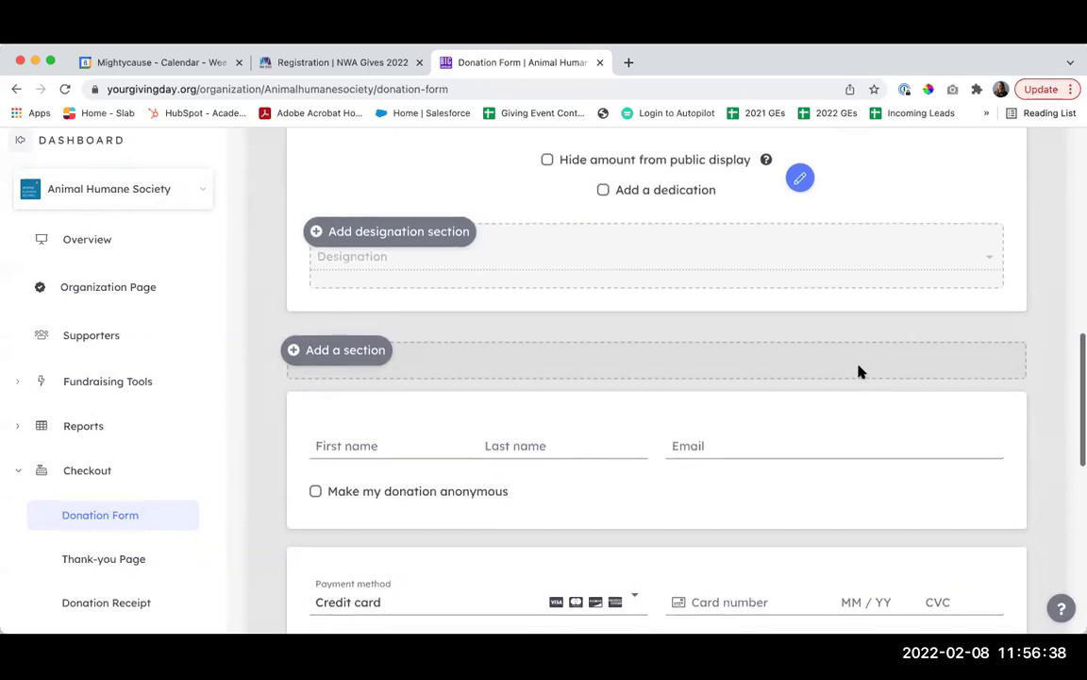
{"action": "scroll", "coordinate": [859, 378], "scroll_direction": "up", "scroll_amount": 1}
{"action": "scroll", "coordinate": [874, 387], "scroll_direction": "up", "scroll_amount": 1}
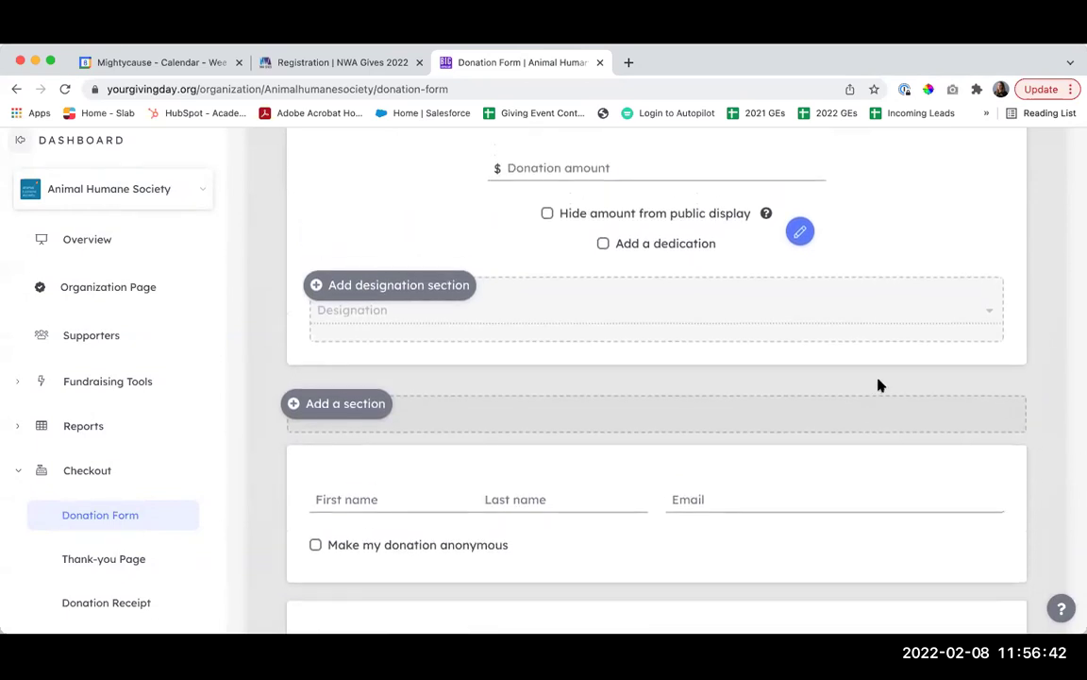
- Look over the donor information and payment sections of the donation form
{"action": "scroll", "coordinate": [1020, 397], "scroll_direction": "down", "scroll_amount": 5}
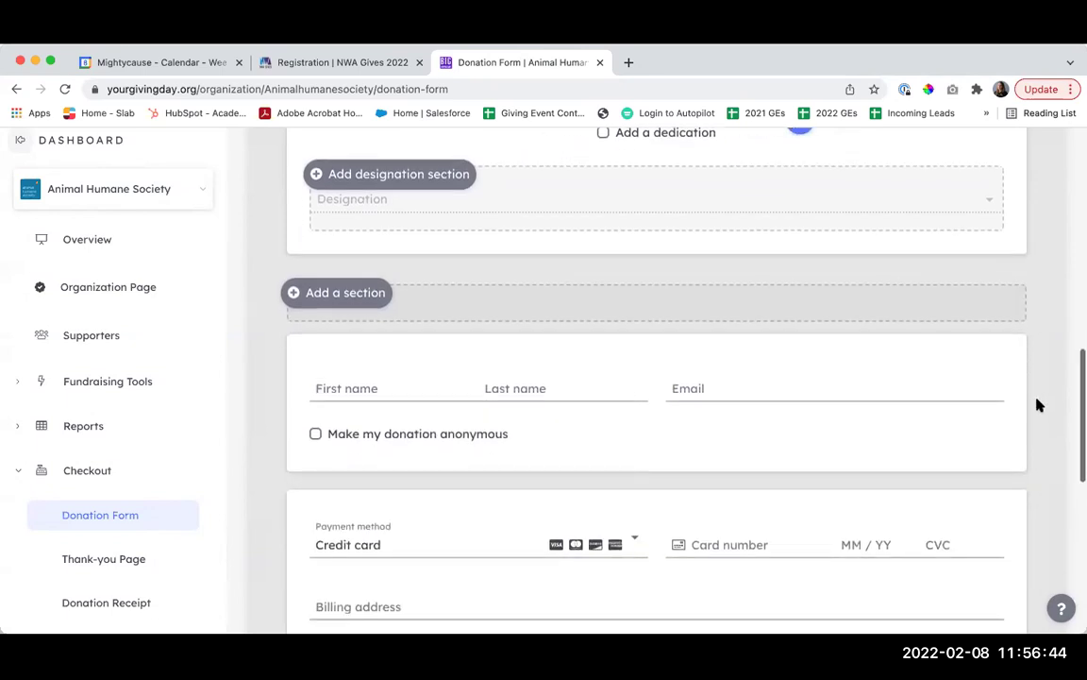
{"action": "scroll", "coordinate": [544, 420], "scroll_direction": "down", "scroll_amount": 2}
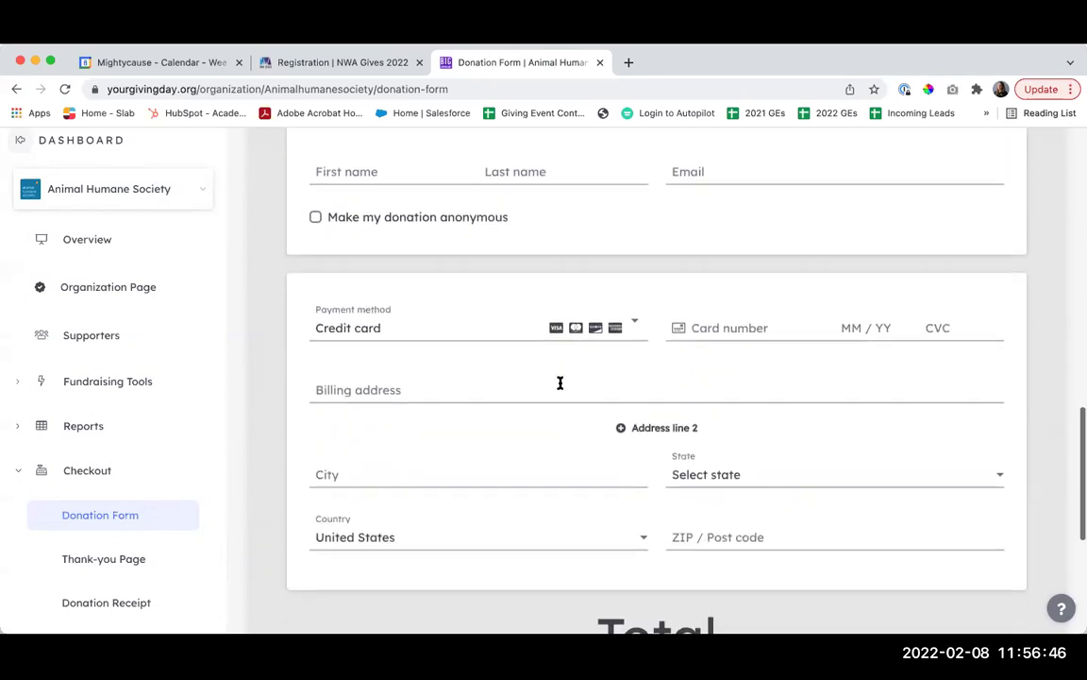
{"action": "scroll", "coordinate": [787, 441], "scroll_direction": "up", "scroll_amount": 3}
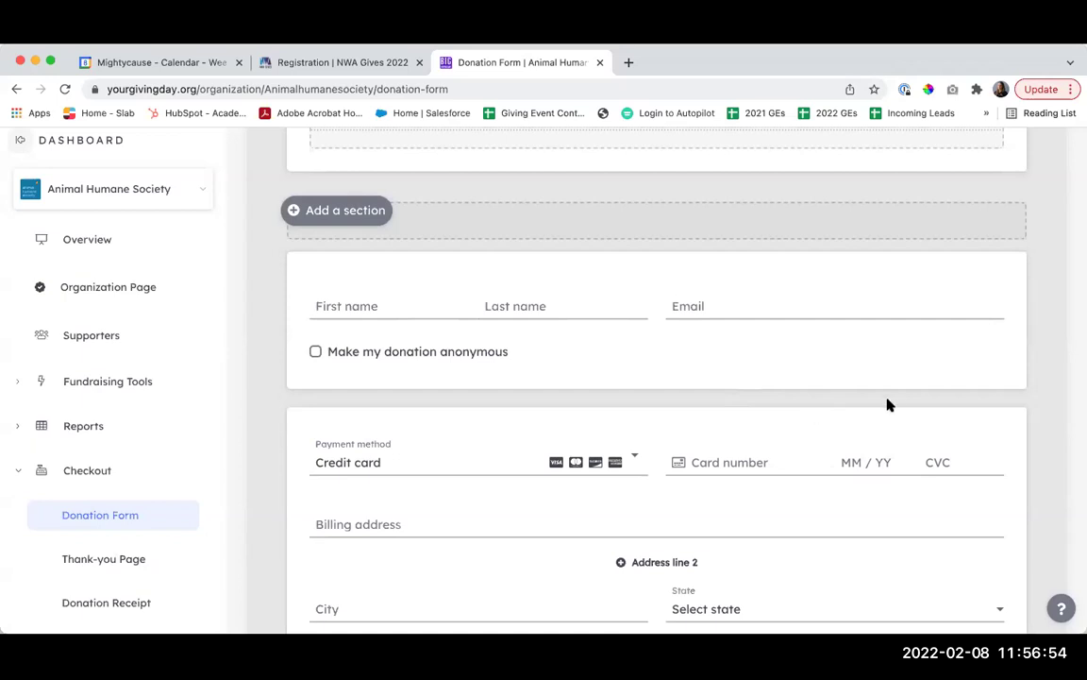
- Turn off edit mode and review the whole donation form as donors see it, from the suggested amounts to the total
{"action": "scroll", "coordinate": [1030, 404], "scroll_direction": "up", "scroll_amount": 5}
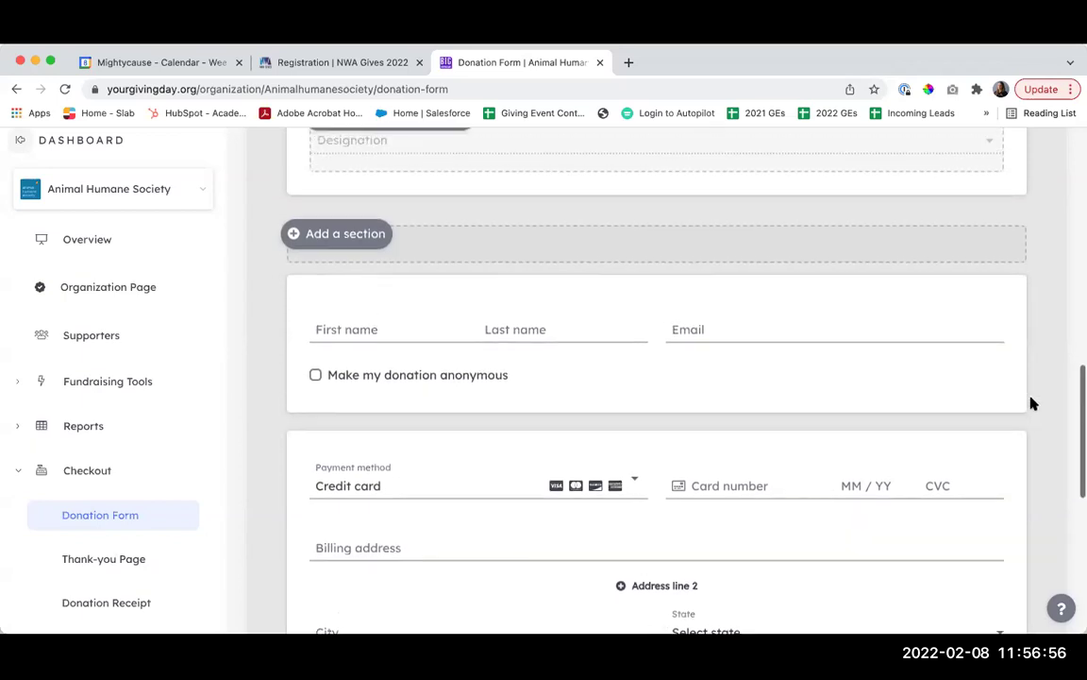
{"action": "scroll", "coordinate": [1031, 404], "scroll_direction": "up", "scroll_amount": 5}
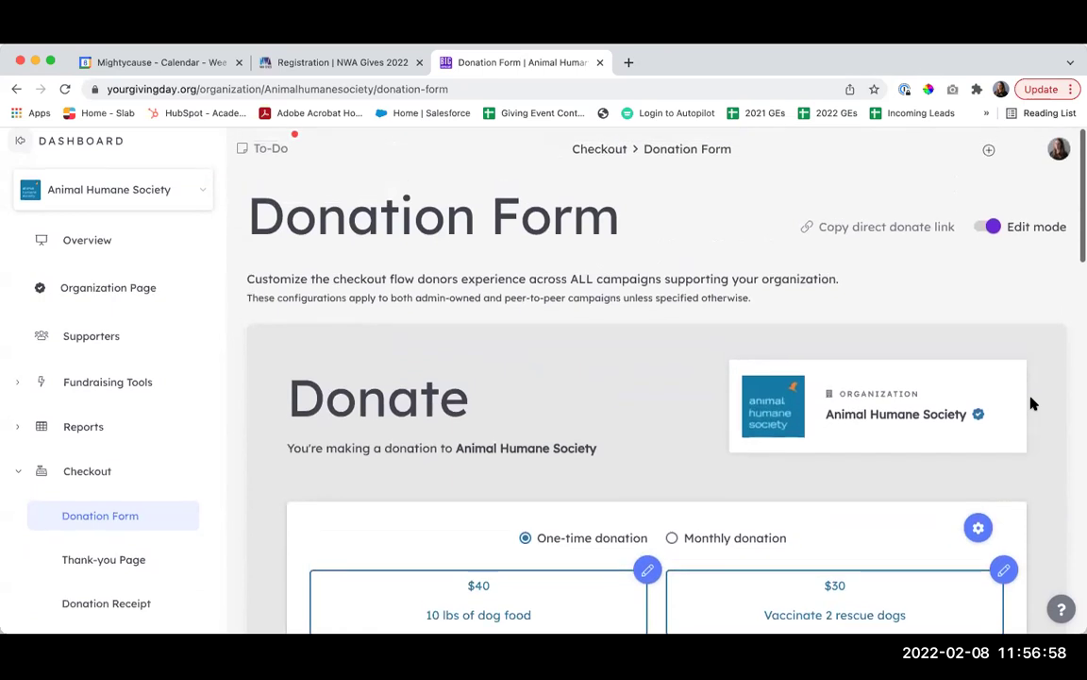
{"action": "left_click", "coordinate": [986, 227]}
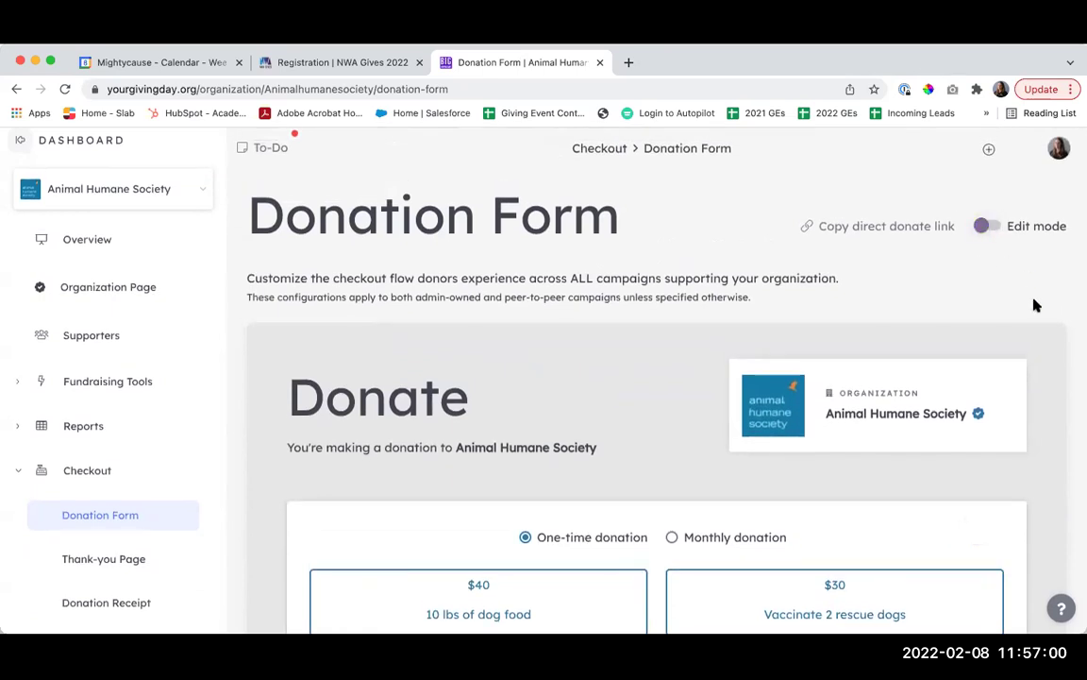
{"action": "scroll", "coordinate": [1039, 305], "scroll_direction": "down", "scroll_amount": 2}
{"action": "scroll", "coordinate": [1052, 363], "scroll_direction": "down", "scroll_amount": 5}
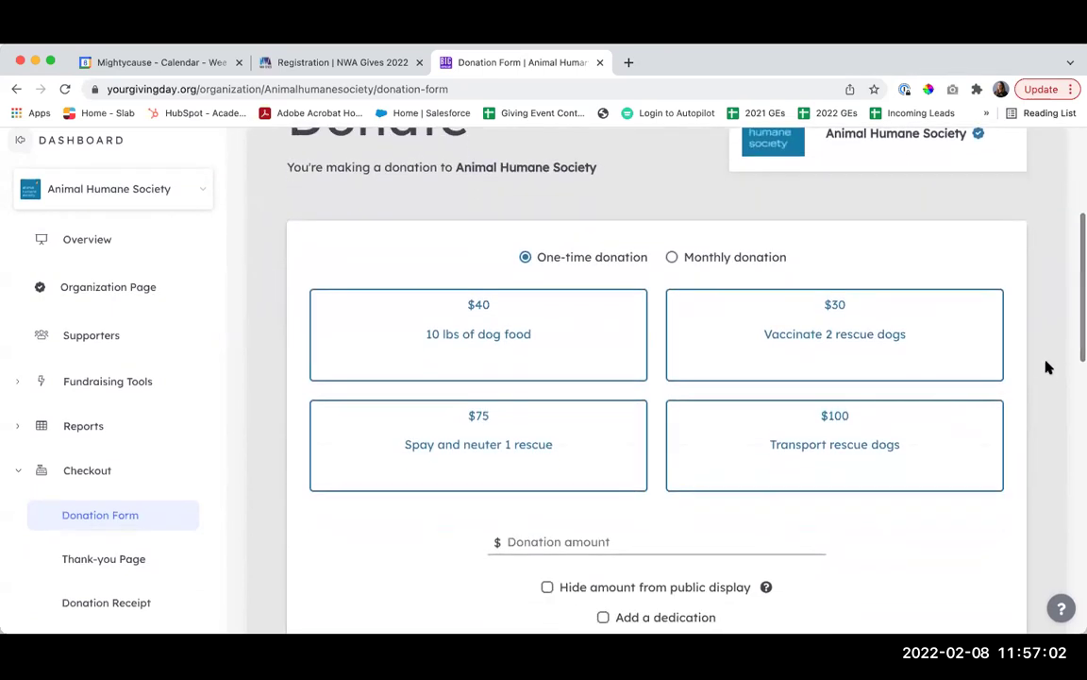
{"action": "scroll", "coordinate": [1048, 367], "scroll_direction": "up", "scroll_amount": 4}
{"action": "scroll", "coordinate": [1048, 367], "scroll_direction": "down", "scroll_amount": 1}
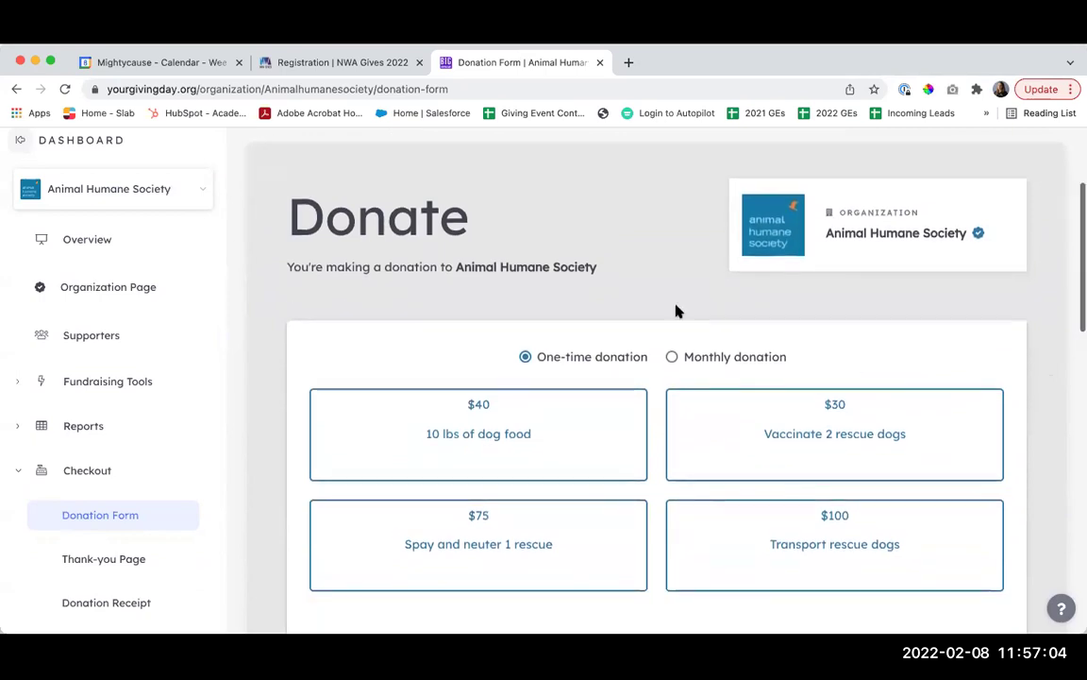
{"action": "scroll", "coordinate": [1061, 500], "scroll_direction": "down", "scroll_amount": 6}
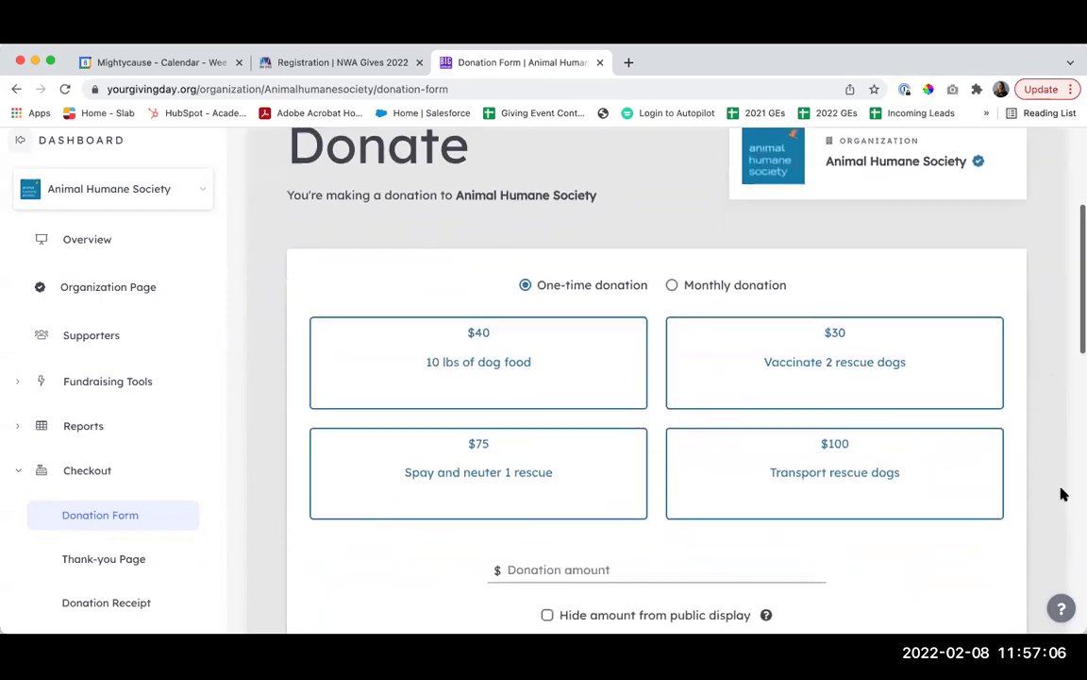
{"action": "scroll", "coordinate": [1061, 493], "scroll_direction": "down", "scroll_amount": 6}
{"action": "scroll", "coordinate": [982, 354], "scroll_direction": "up", "scroll_amount": 4}
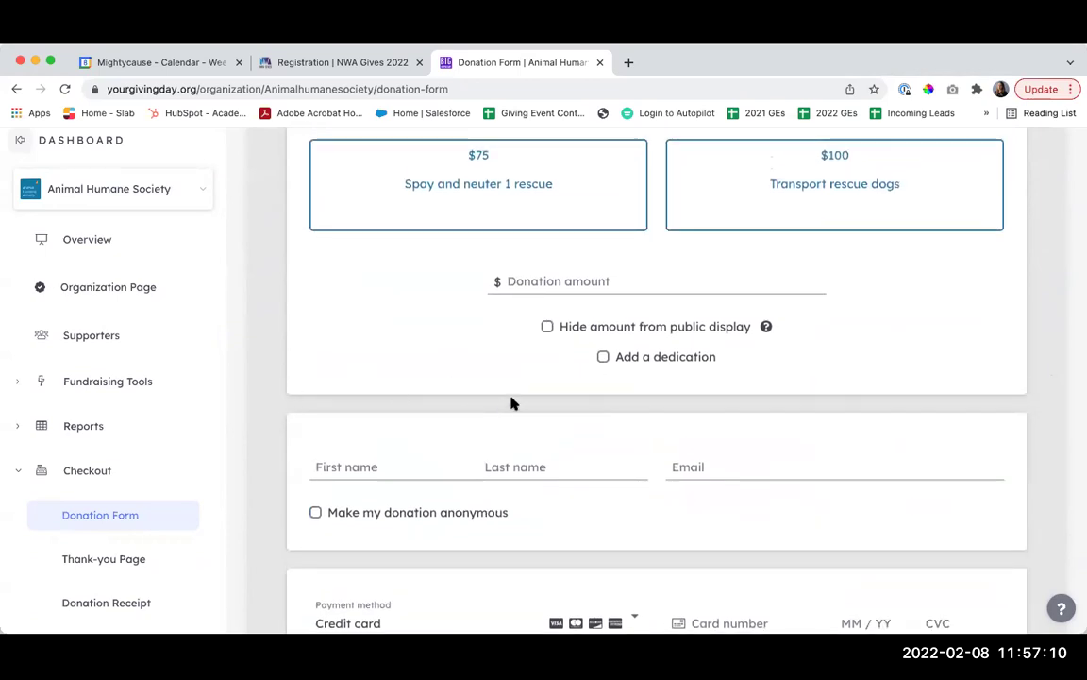
{"action": "scroll", "coordinate": [702, 438], "scroll_direction": "down", "scroll_amount": 12}
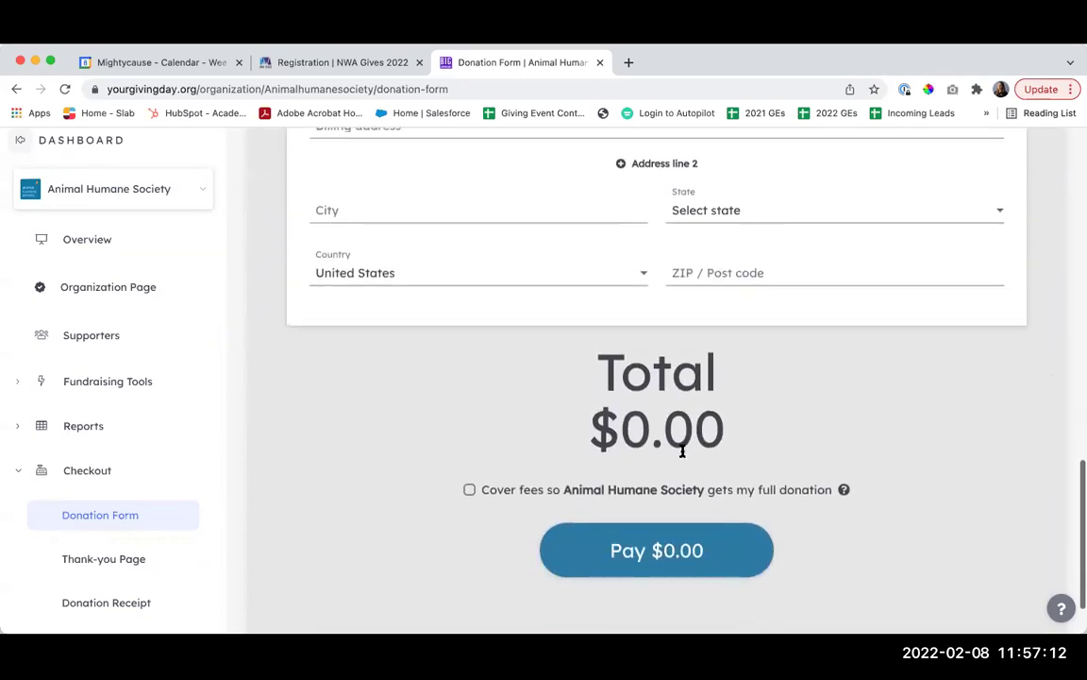
{"action": "scroll", "coordinate": [692, 253], "scroll_direction": "up", "scroll_amount": 20}
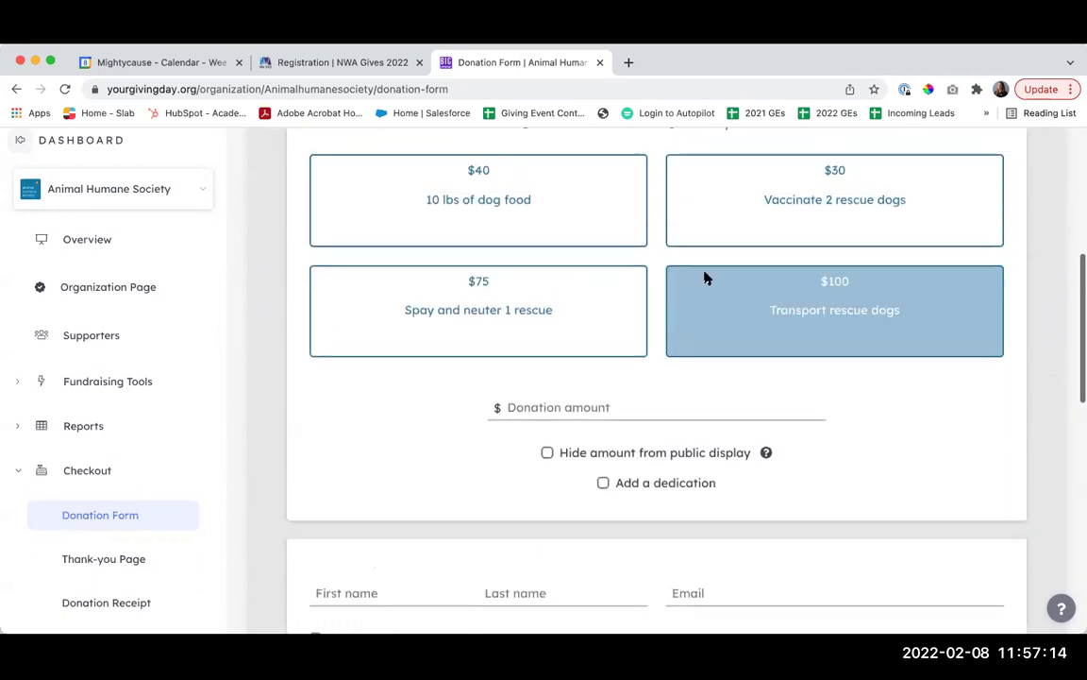
- Turn edit mode back on for the donation form
{"action": "scroll", "coordinate": [793, 283], "scroll_direction": "up", "scroll_amount": 3}
{"action": "scroll", "coordinate": [914, 243], "scroll_direction": "up", "scroll_amount": 2}
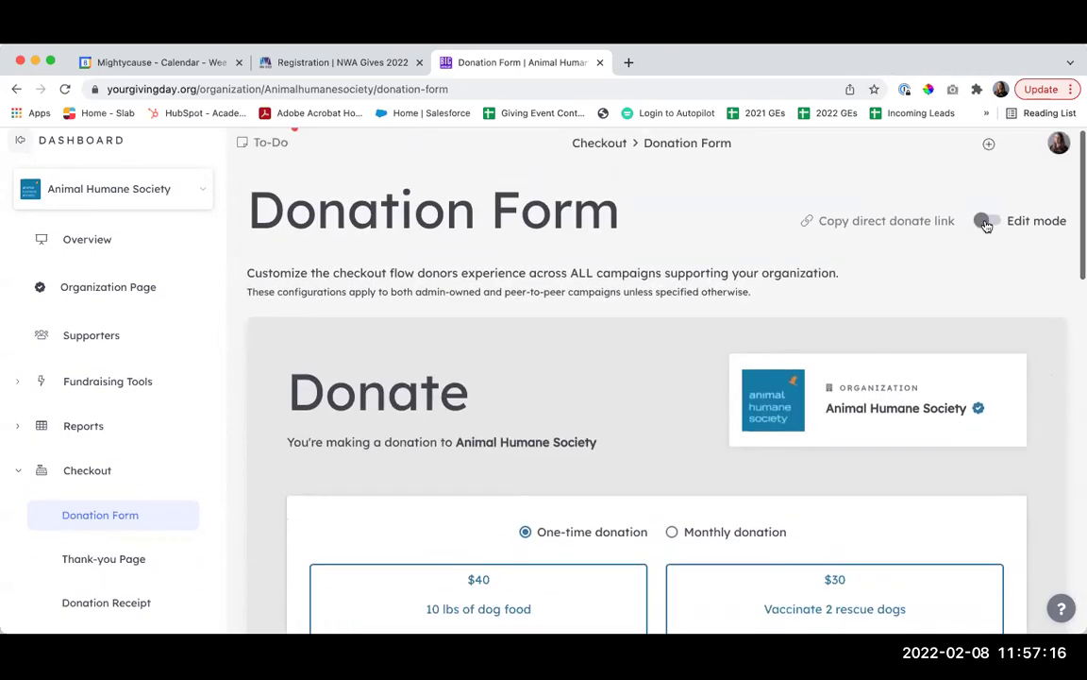
{"action": "left_click", "coordinate": [987, 220]}
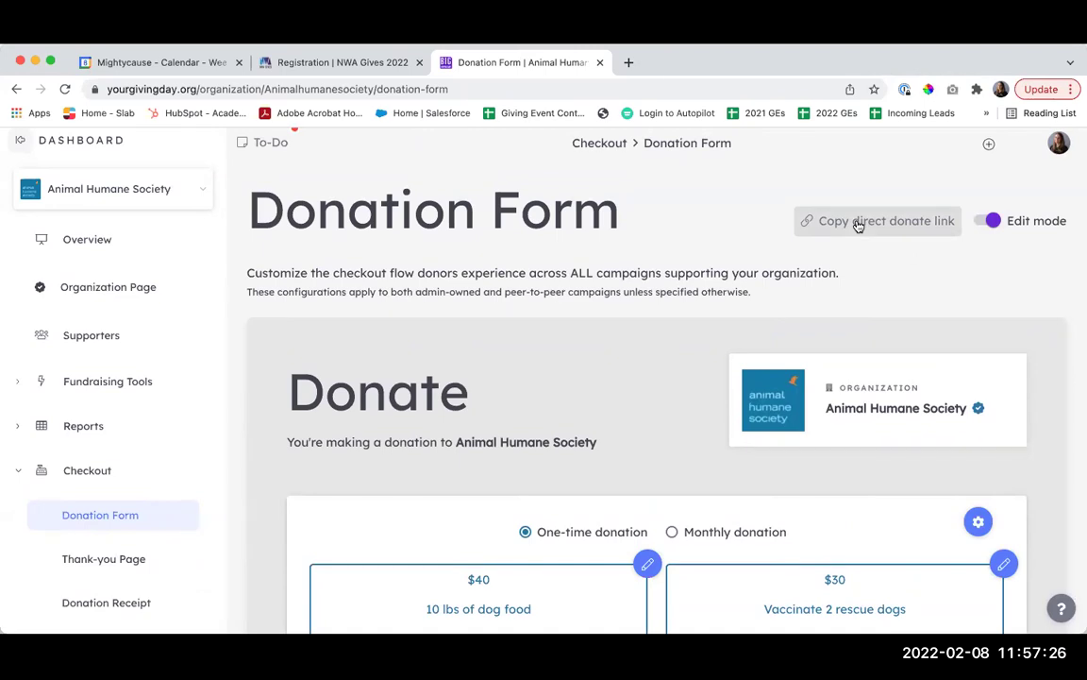
{"action": "scroll", "coordinate": [662, 374], "scroll_direction": "down", "scroll_amount": 3}
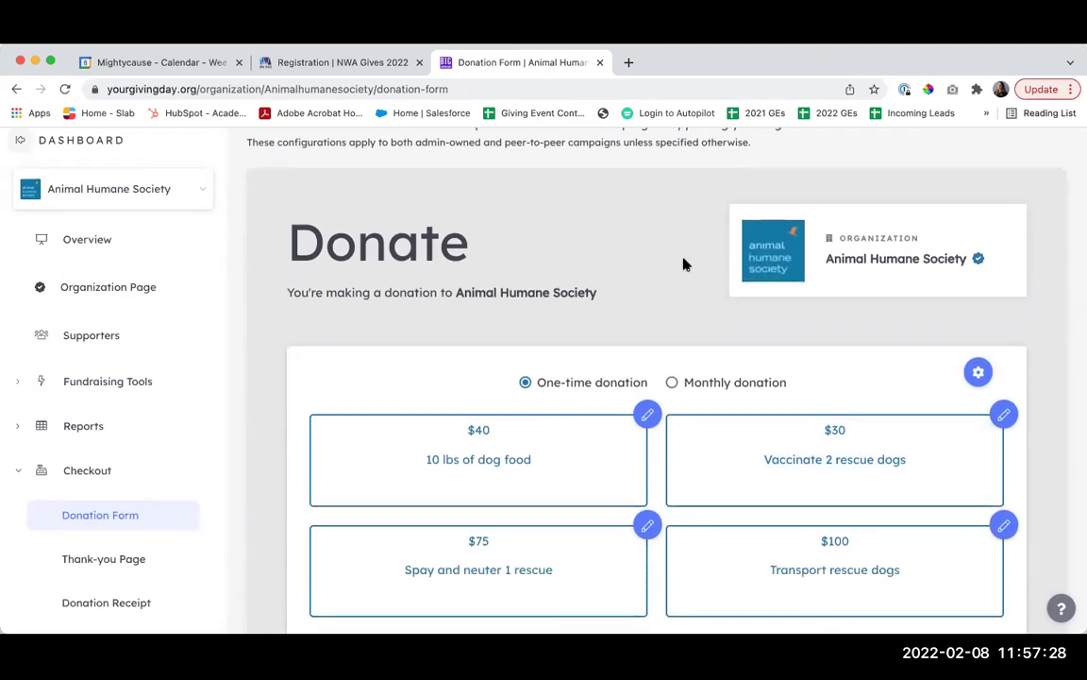
{"action": "scroll", "coordinate": [669, 260], "scroll_direction": "up", "scroll_amount": 3}
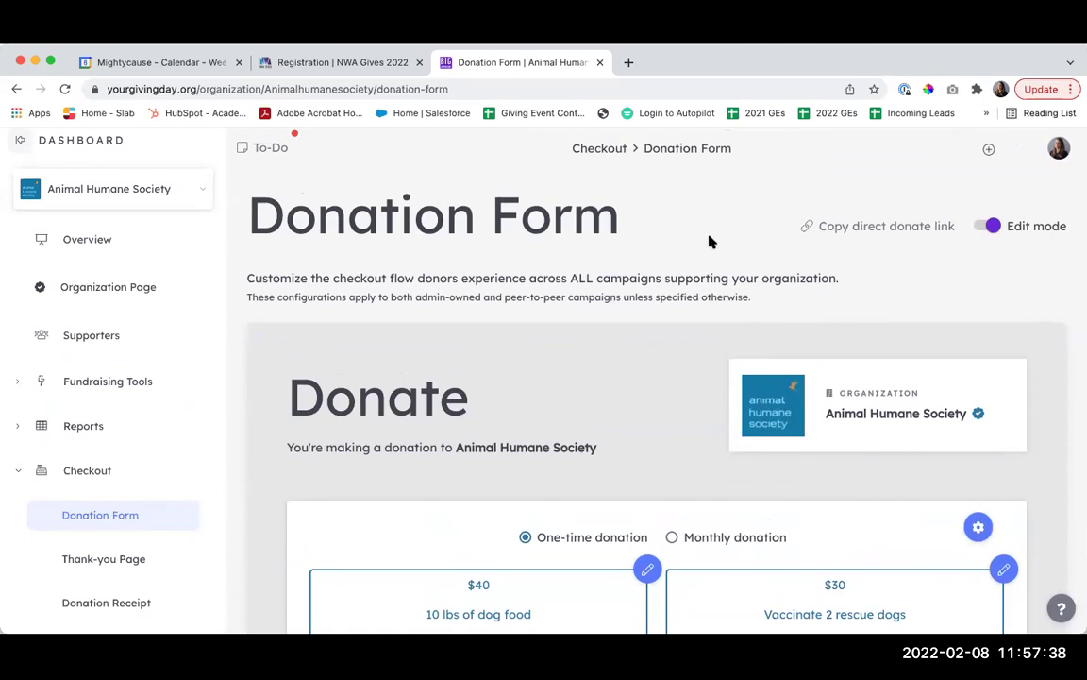
- Open the organization page, dismiss the editing tour and highlight the page's full web address
{"action": "left_click", "coordinate": [116, 294]}
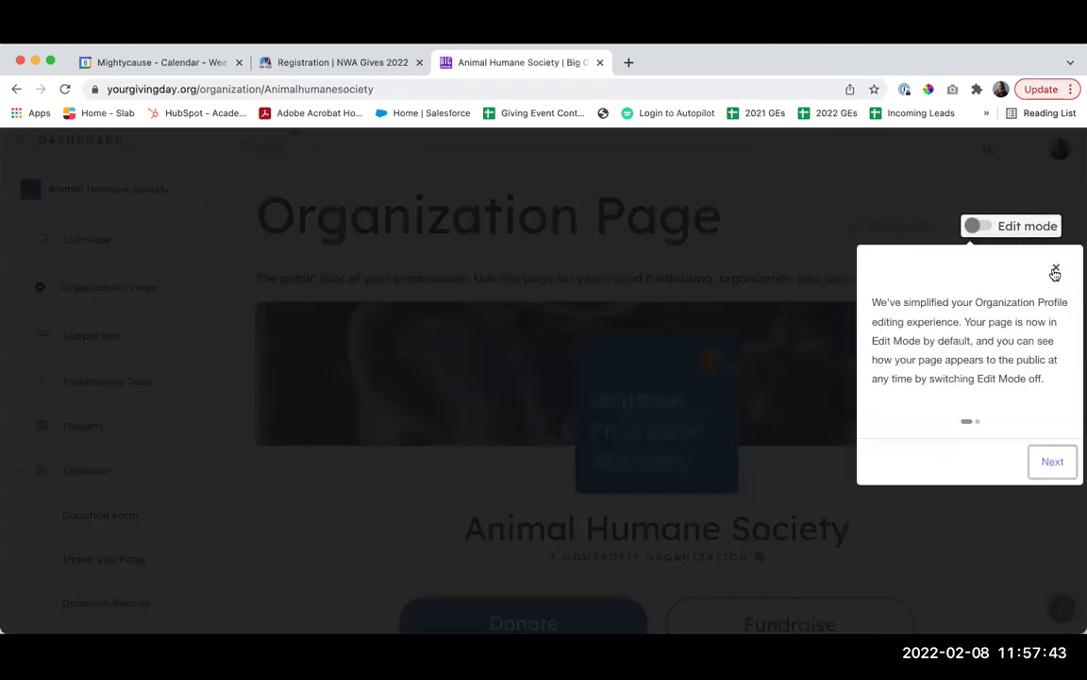
{"action": "left_click", "coordinate": [1056, 268]}
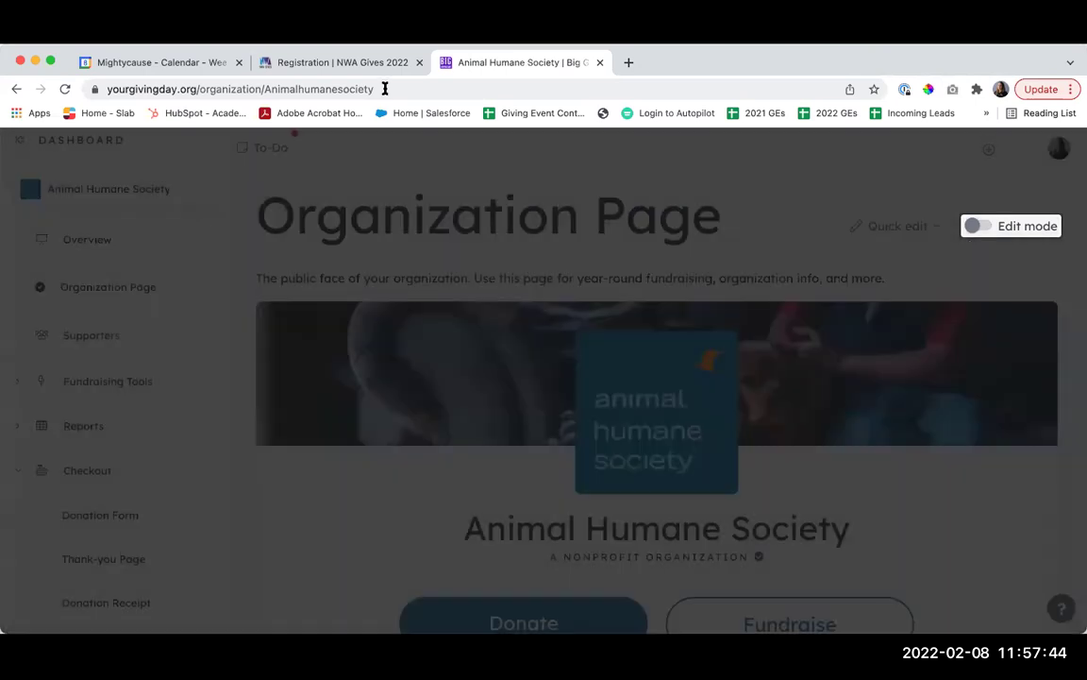
{"action": "double_click", "coordinate": [388, 89]}
{"action": "left_click", "coordinate": [387, 89]}
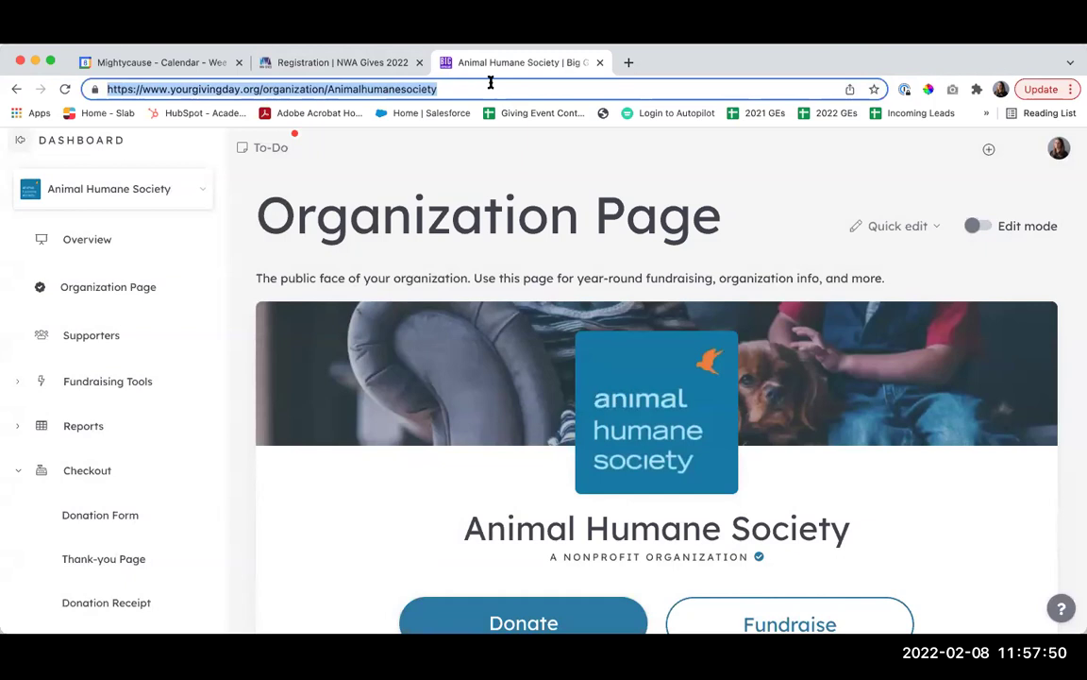
- Open the checkout Thank-you Page and look at its heading and the message formatting tools
{"action": "left_click", "coordinate": [111, 474]}
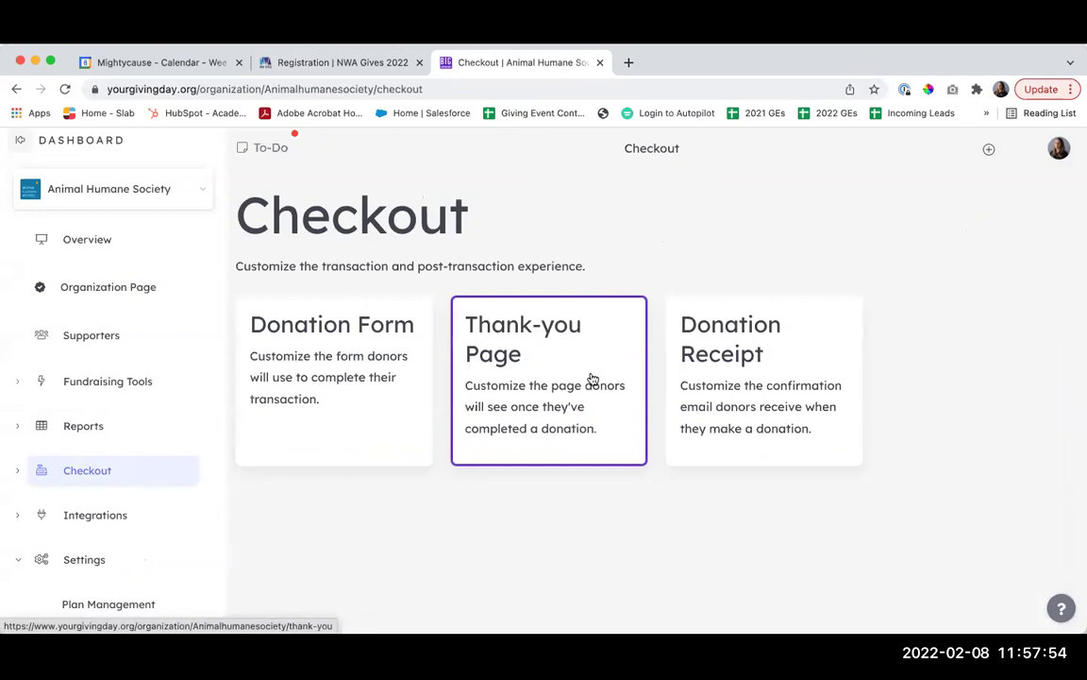
{"action": "left_click", "coordinate": [558, 368]}
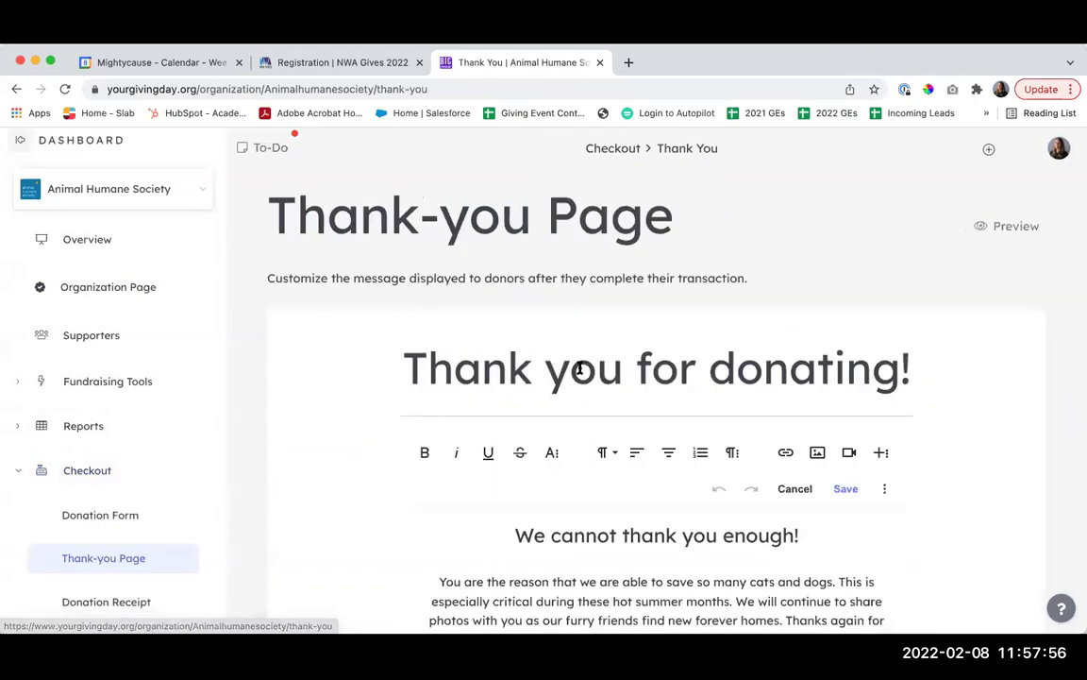
{"action": "scroll", "coordinate": [952, 395], "scroll_direction": "down", "scroll_amount": 2}
{"action": "scroll", "coordinate": [951, 394], "scroll_direction": "down", "scroll_amount": 1}
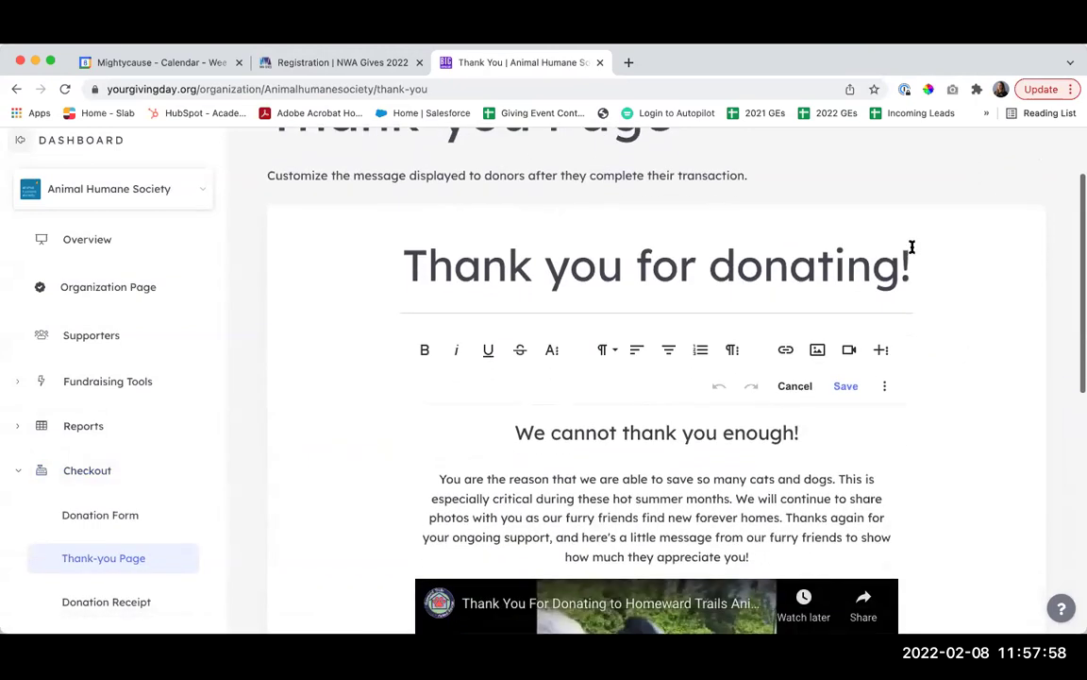
{"action": "scroll", "coordinate": [926, 357], "scroll_direction": "down", "scroll_amount": 2}
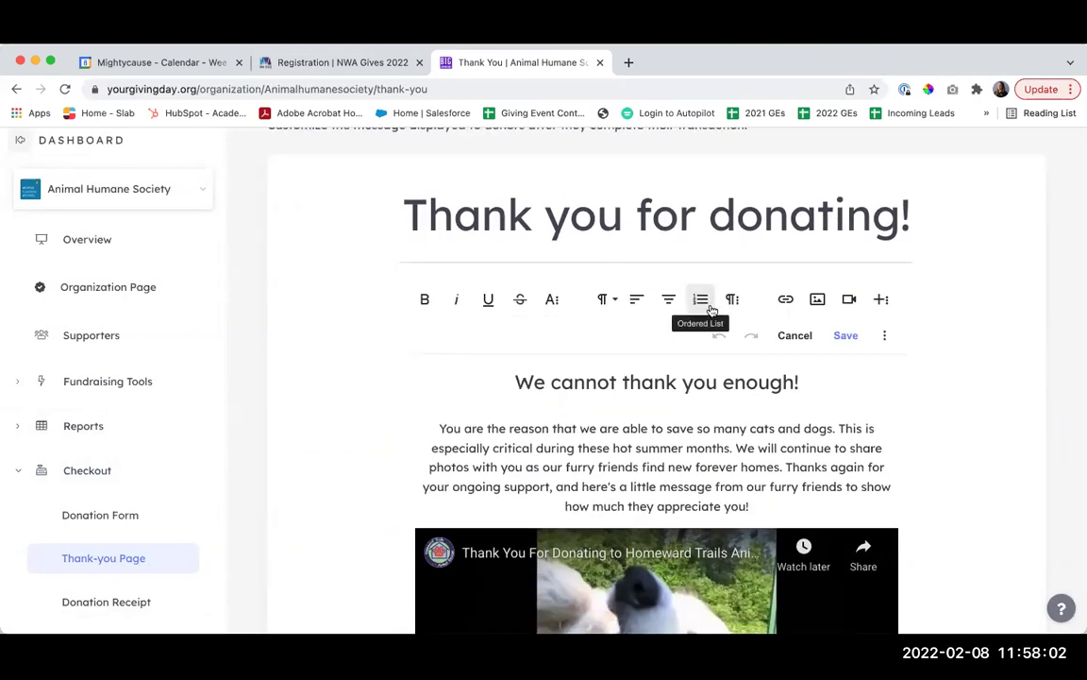
- Review the thank-you message text and its embedded video
{"action": "scroll", "coordinate": [931, 408], "scroll_direction": "down", "scroll_amount": 8}
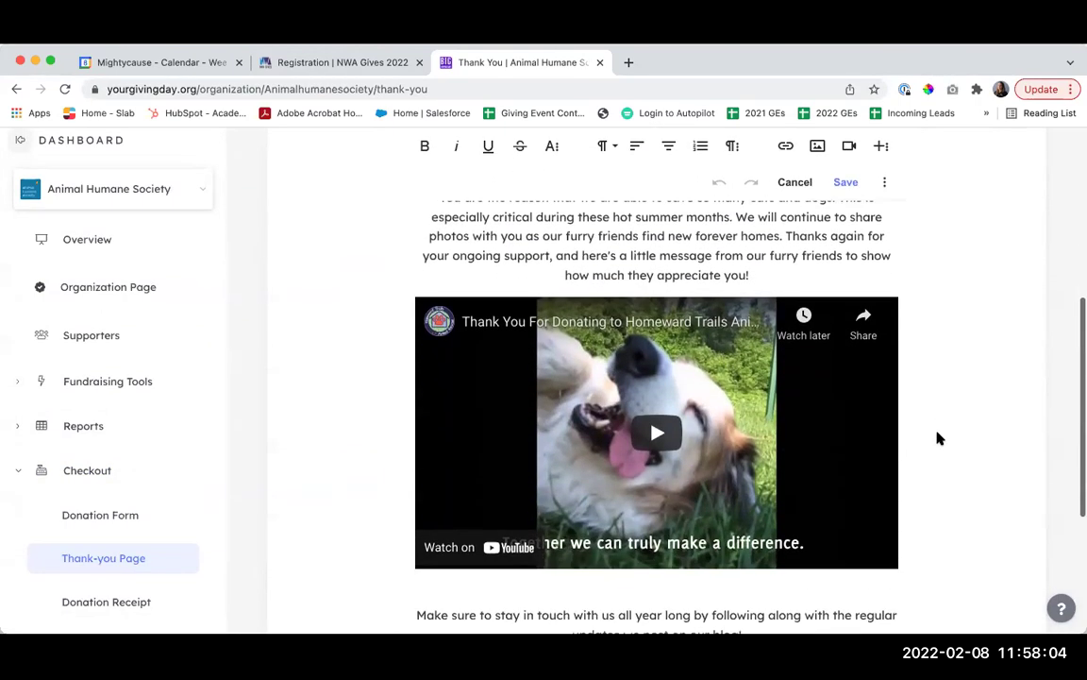
{"action": "scroll", "coordinate": [940, 437], "scroll_direction": "up", "scroll_amount": 4}
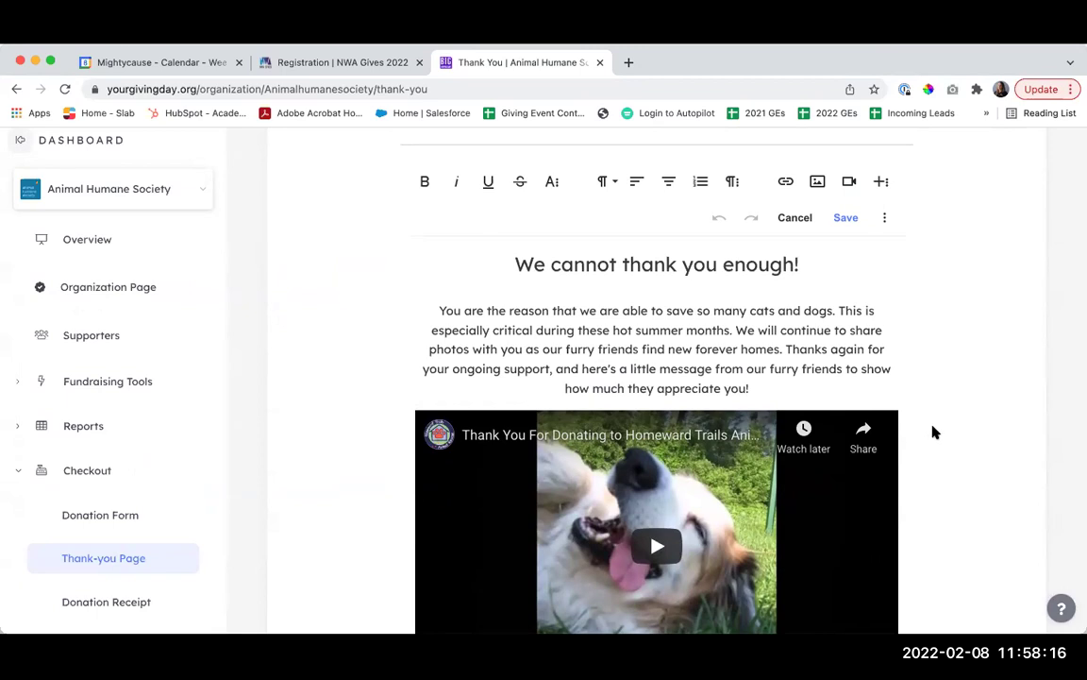
{"action": "scroll", "coordinate": [935, 430], "scroll_direction": "down", "scroll_amount": 1}
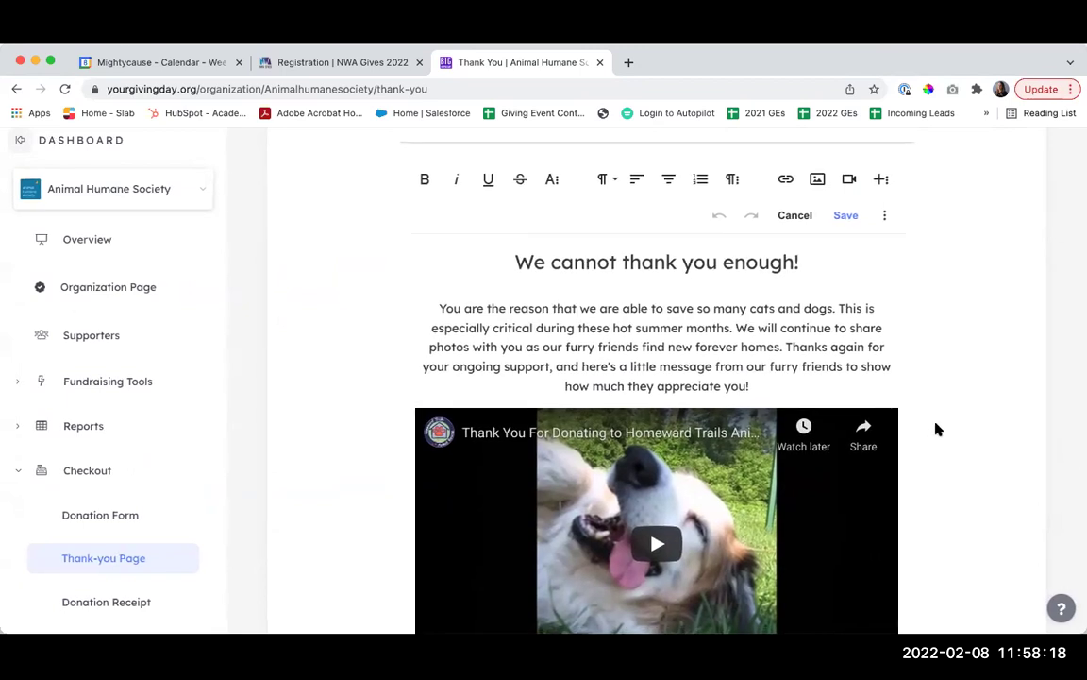
{"action": "scroll", "coordinate": [941, 427], "scroll_direction": "up", "scroll_amount": 2}
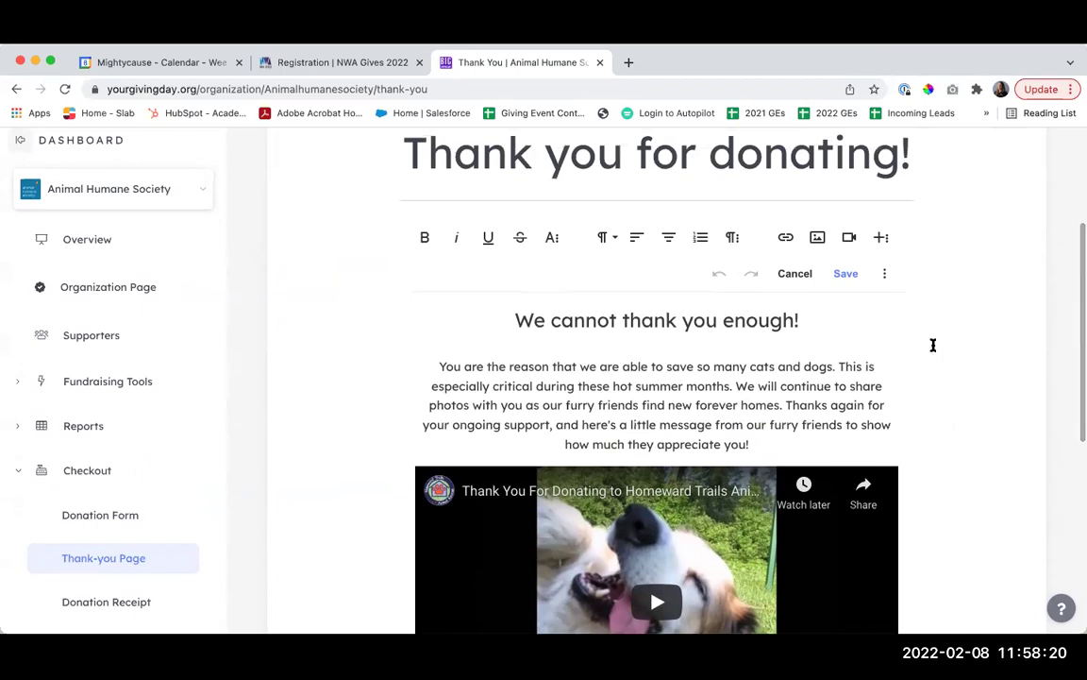
{"action": "scroll", "coordinate": [948, 389], "scroll_direction": "up", "scroll_amount": 1}
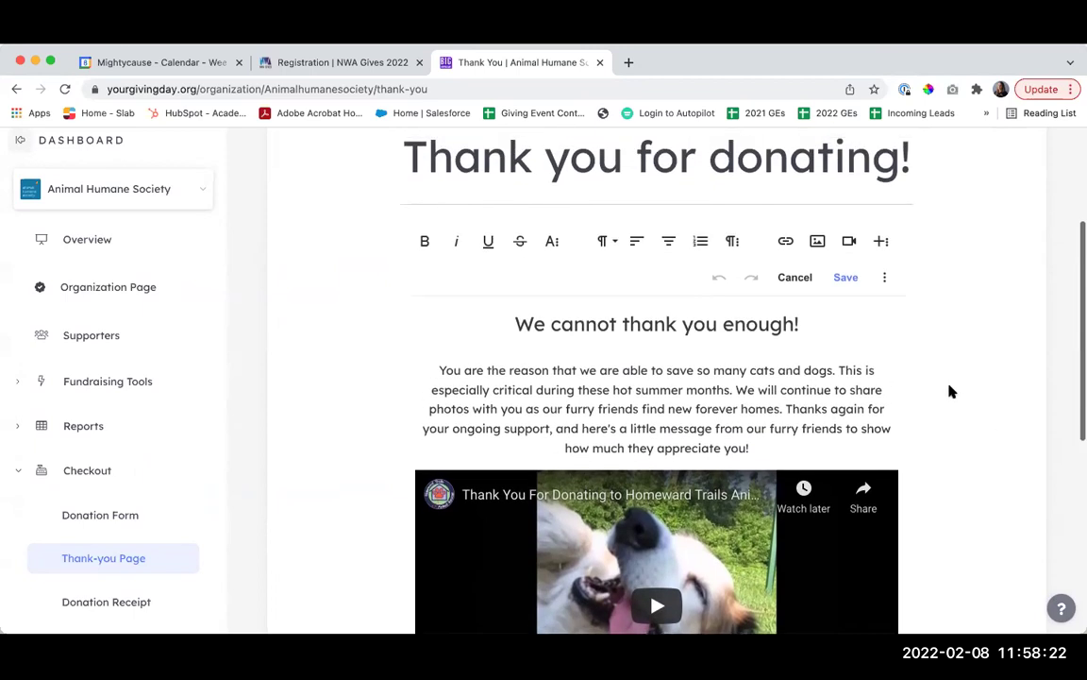
{"action": "scroll", "coordinate": [951, 390], "scroll_direction": "up", "scroll_amount": 2}
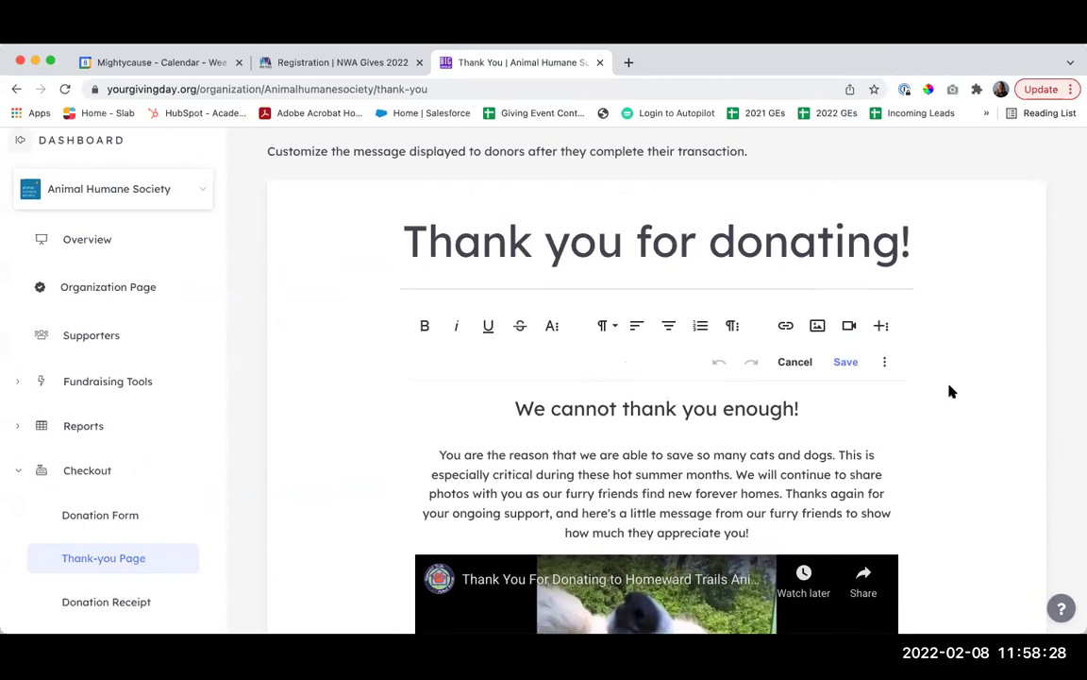
- View the text and URL settings of the Learn More button below the thank-you message, and cancel without changing them
{"action": "scroll", "coordinate": [951, 391], "scroll_direction": "down", "scroll_amount": 15}
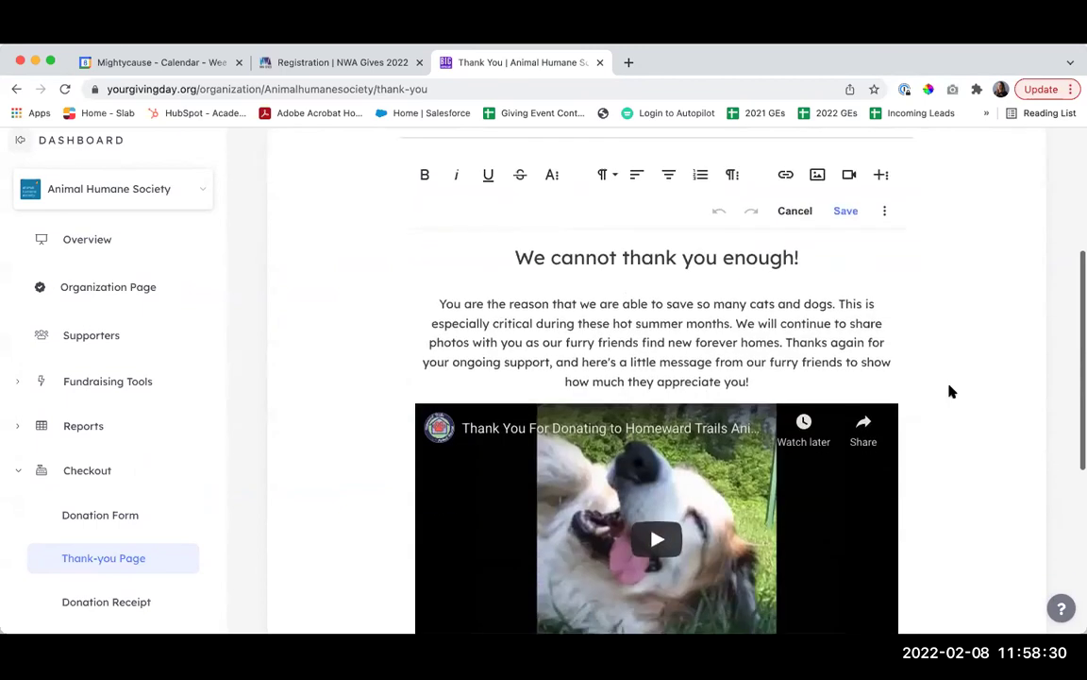
{"action": "scroll", "coordinate": [950, 391], "scroll_direction": "down", "scroll_amount": 2}
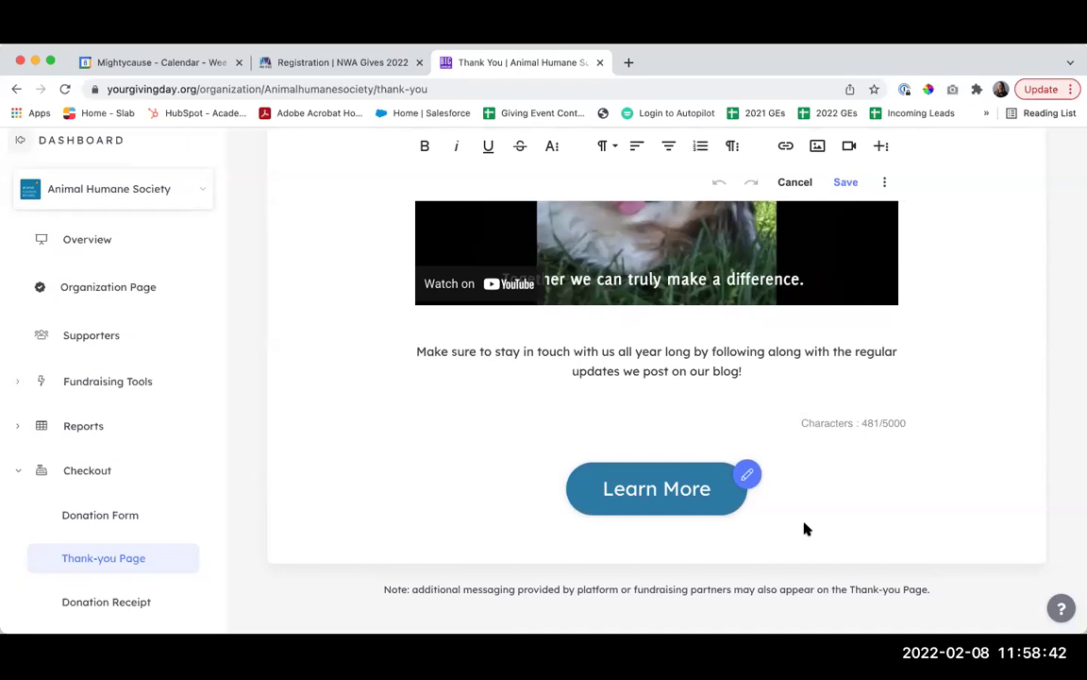
{"action": "left_click", "coordinate": [745, 475]}
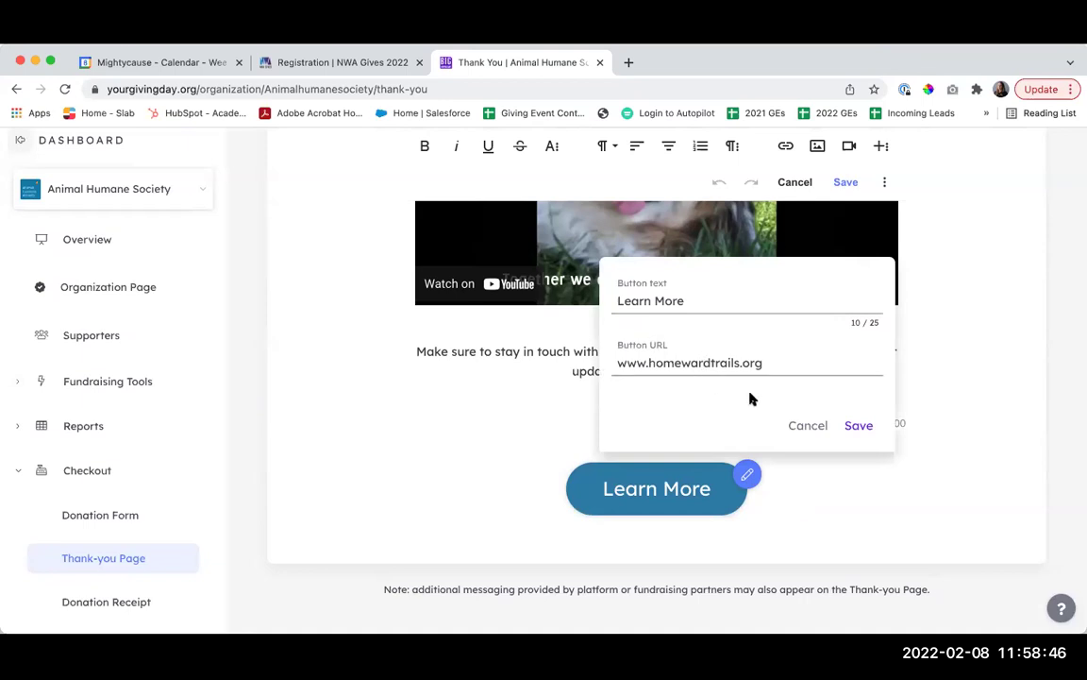
{"action": "left_click", "coordinate": [809, 426]}
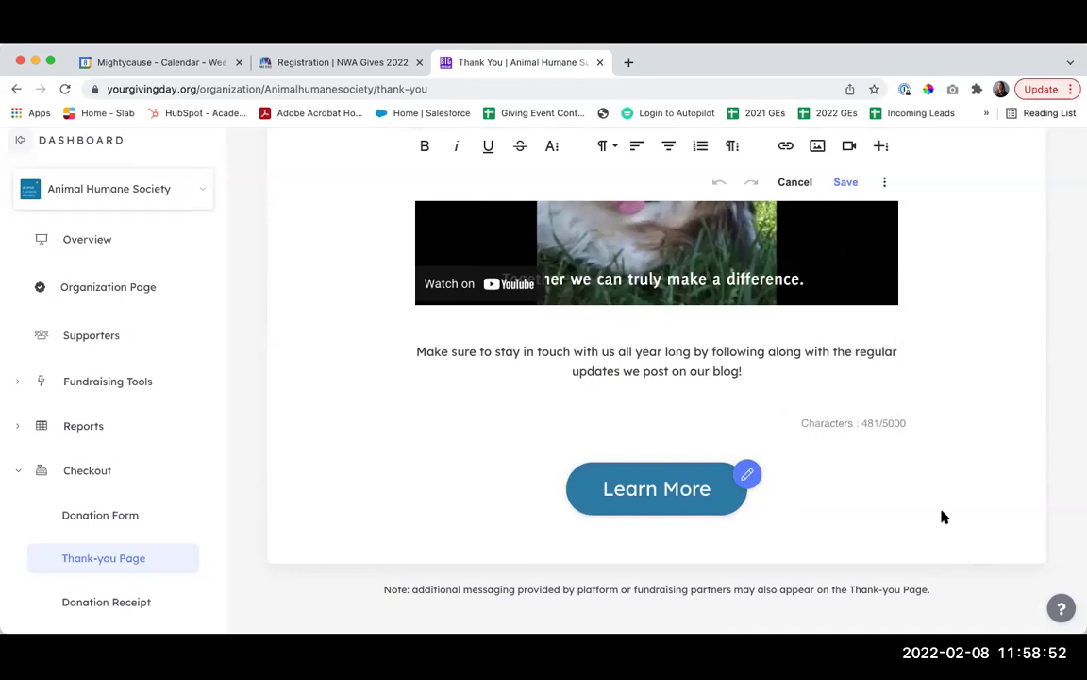
{"action": "scroll", "coordinate": [951, 515], "scroll_direction": "up", "scroll_amount": 10}
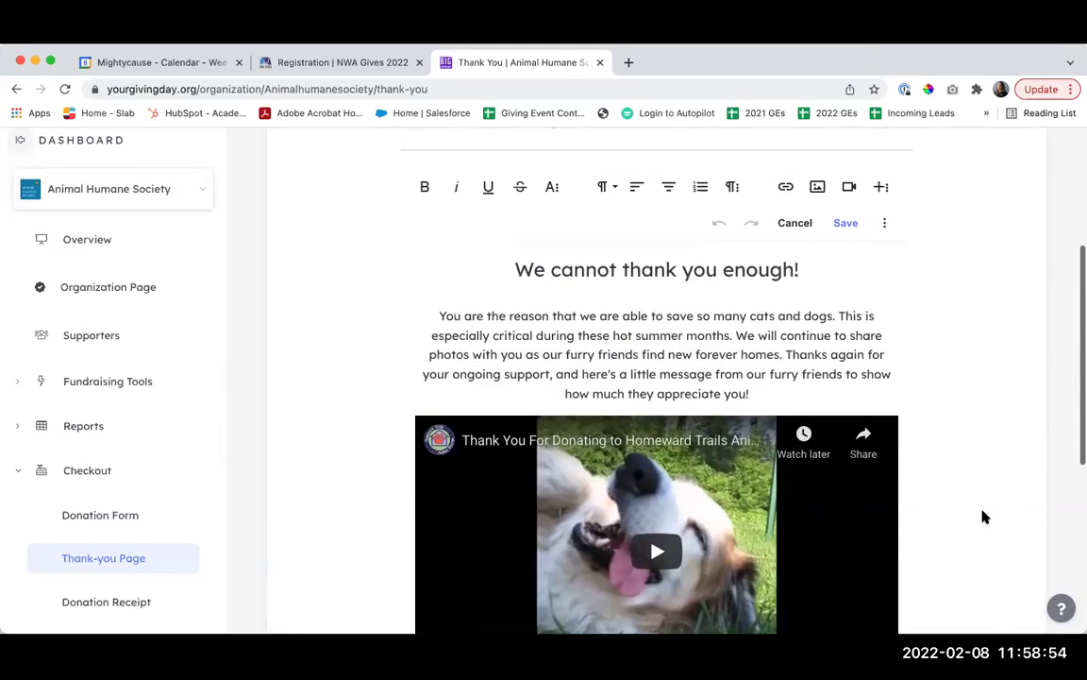
{"action": "scroll", "coordinate": [983, 516], "scroll_direction": "up", "scroll_amount": 3}
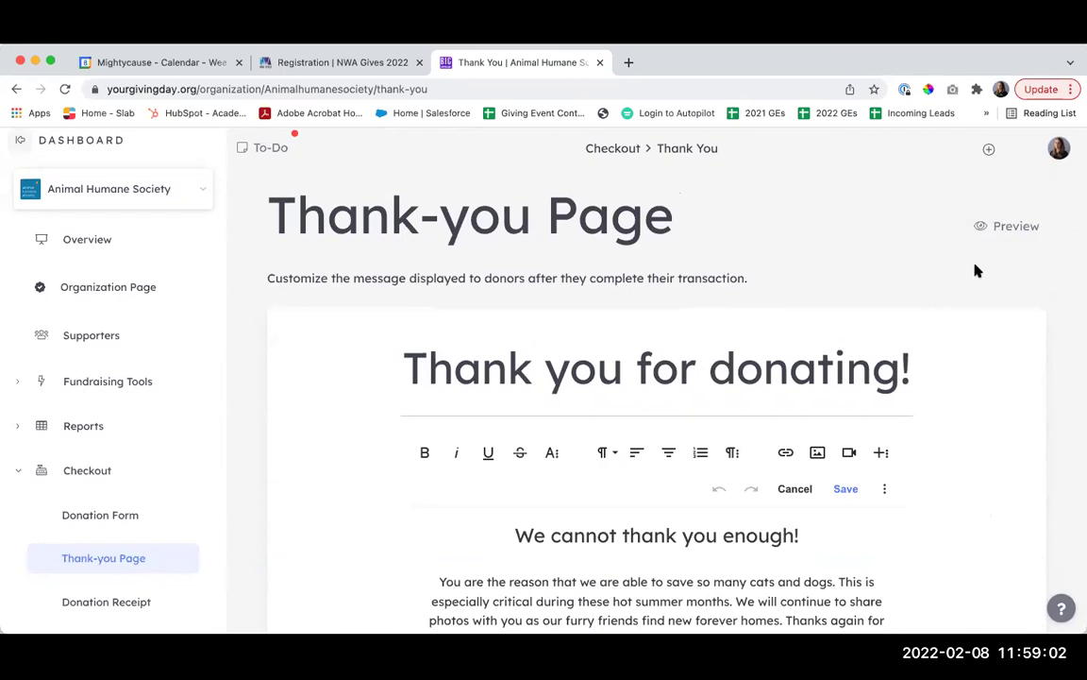
- Open the checkout Donation Receipt page and review its customizable message and formatting tools
{"action": "left_click", "coordinate": [138, 603]}
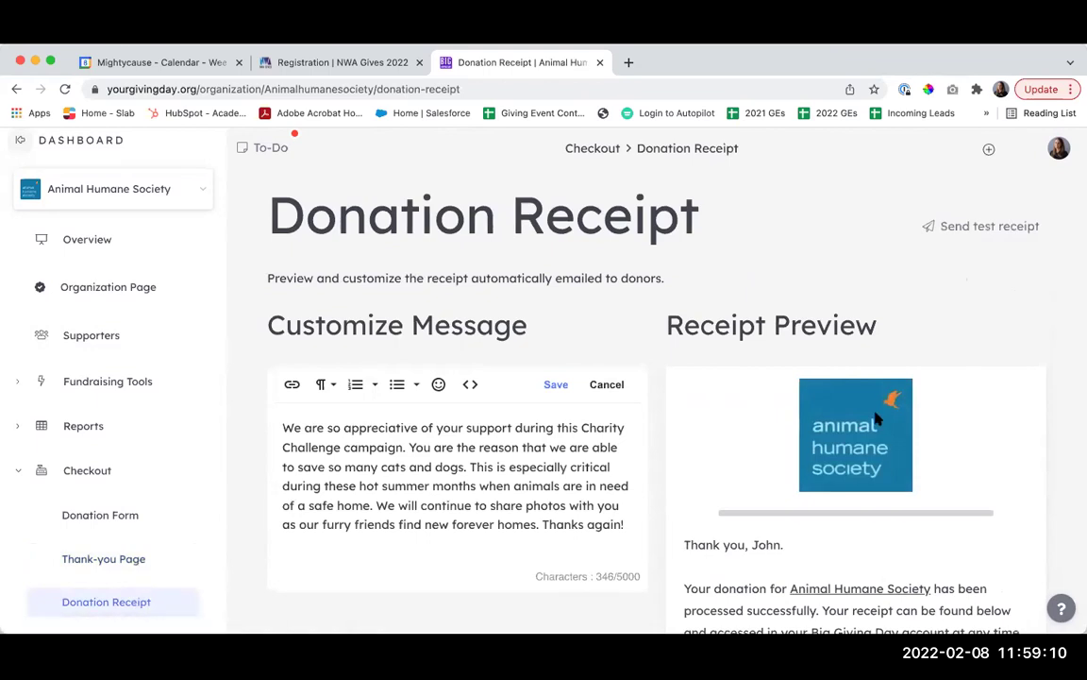
{"action": "scroll", "coordinate": [1034, 355], "scroll_direction": "down", "scroll_amount": 4}
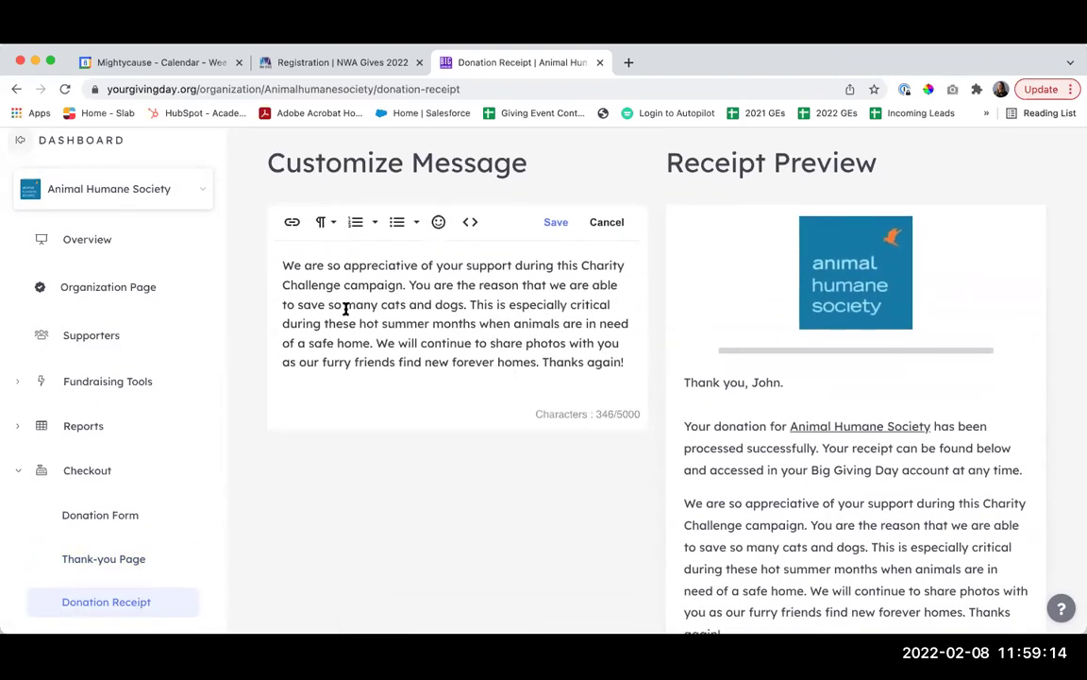
{"action": "scroll", "coordinate": [446, 419], "scroll_direction": "up", "scroll_amount": 1}
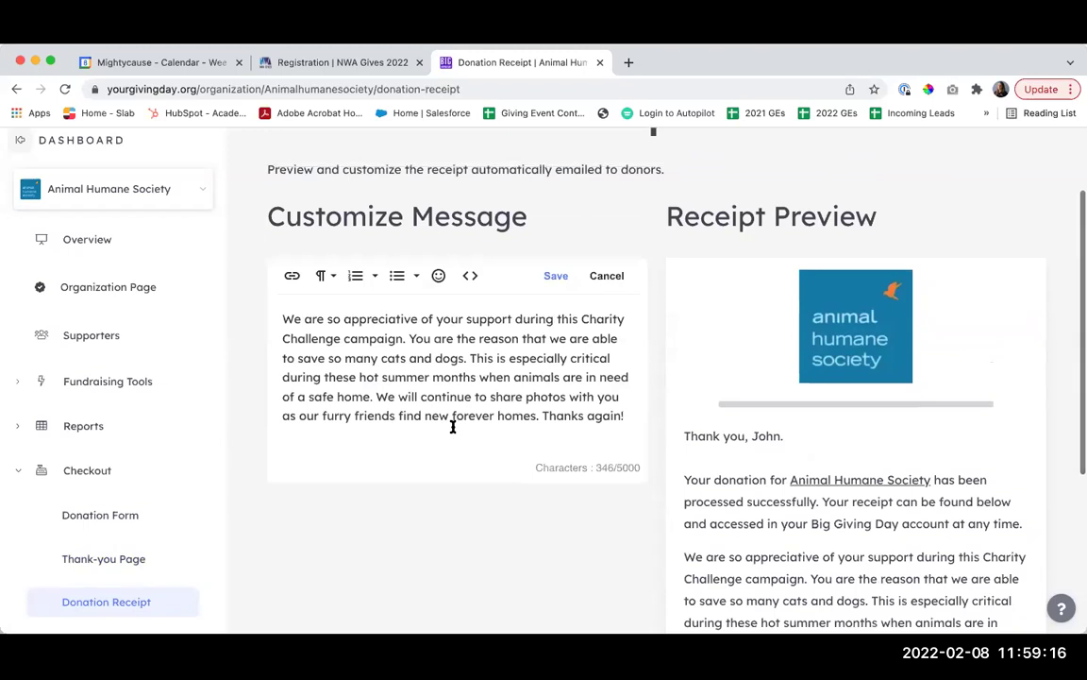
{"action": "scroll", "coordinate": [450, 424], "scroll_direction": "up", "scroll_amount": 1}
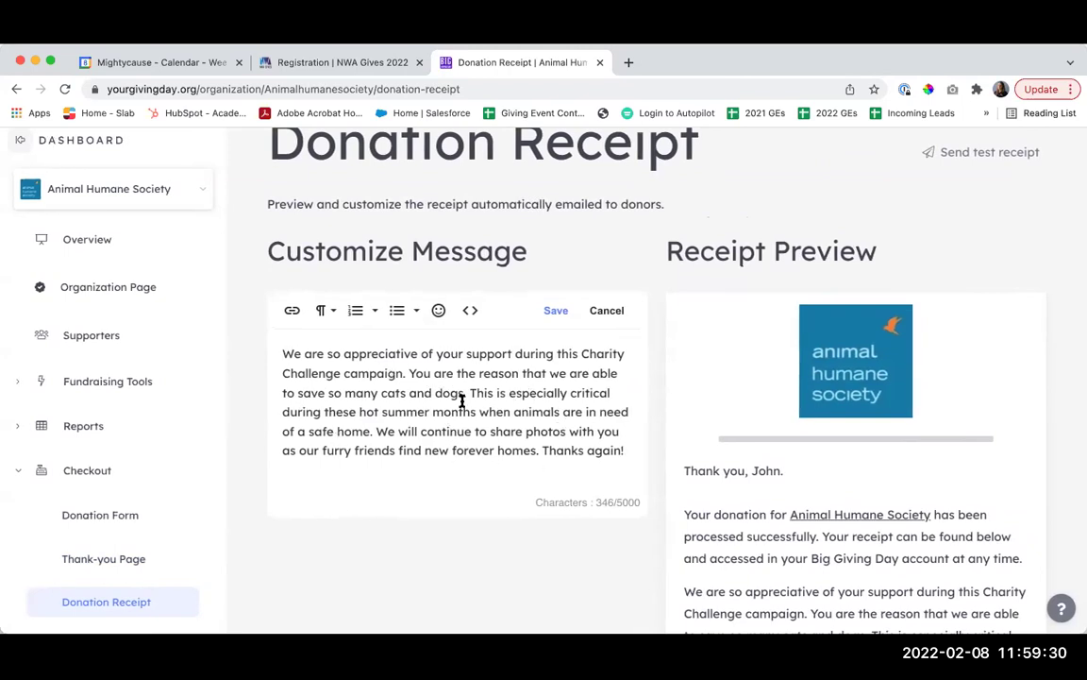
{"action": "scroll", "coordinate": [460, 439], "scroll_direction": "down", "scroll_amount": 1}
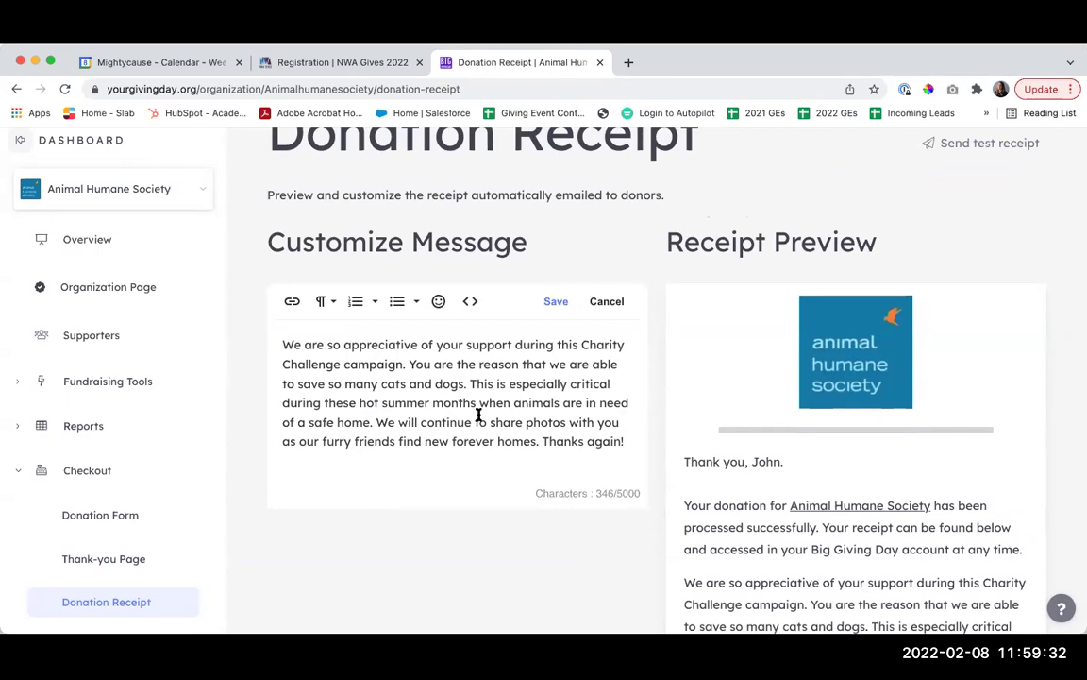
- Examine the receipt preview from the organization logo down to the Donation Receipt section
{"action": "scroll", "coordinate": [481, 396], "scroll_direction": "down", "scroll_amount": 3}
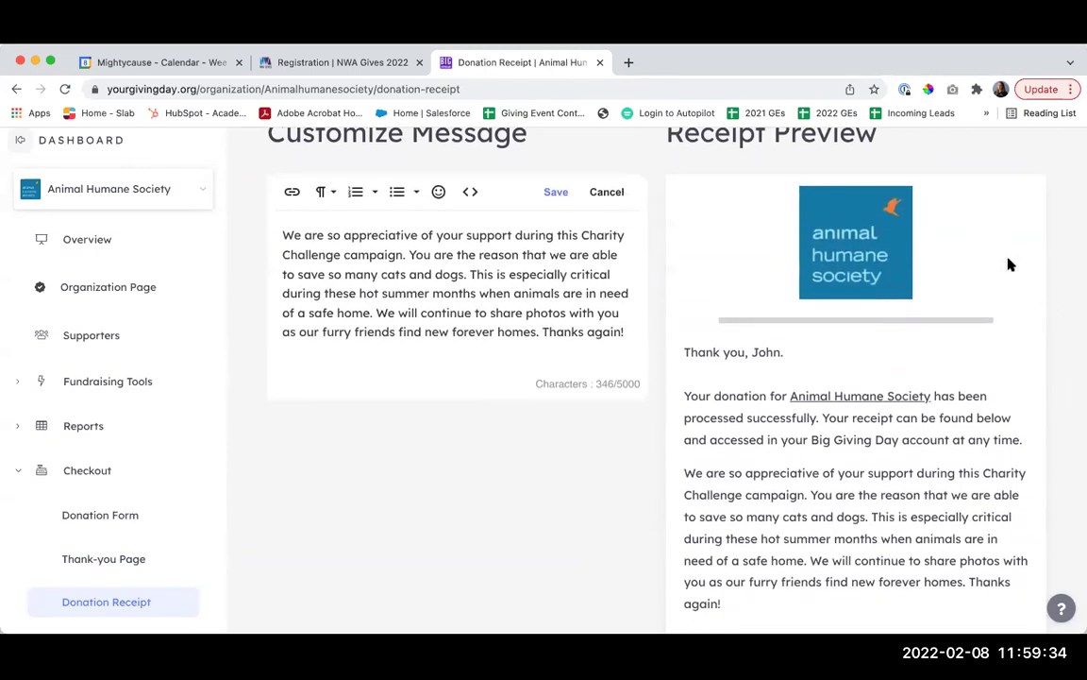
{"action": "scroll", "coordinate": [1015, 309], "scroll_direction": "down", "scroll_amount": 3}
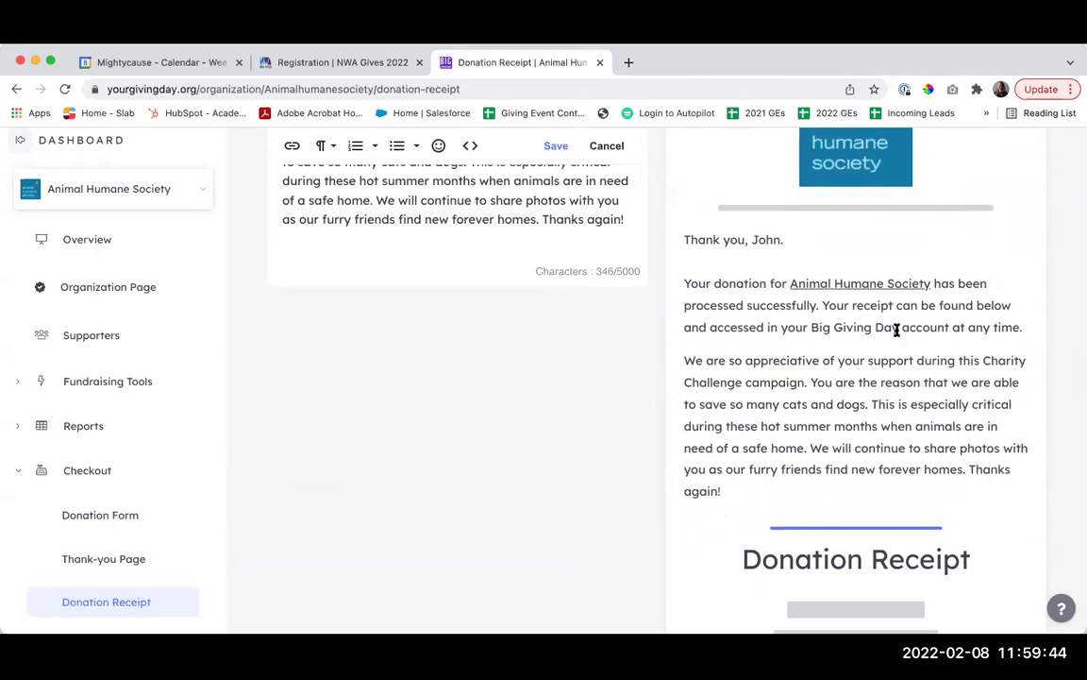
{"action": "scroll", "coordinate": [878, 319], "scroll_direction": "down", "scroll_amount": 2}
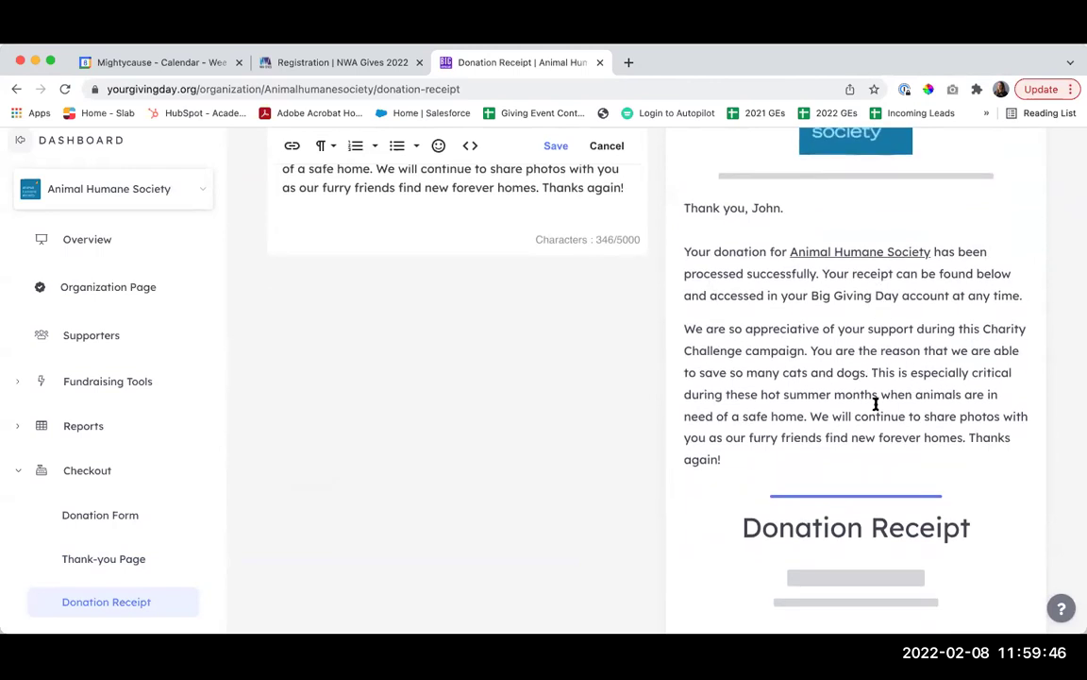
{"action": "scroll", "coordinate": [868, 408], "scroll_direction": "down", "scroll_amount": 3}
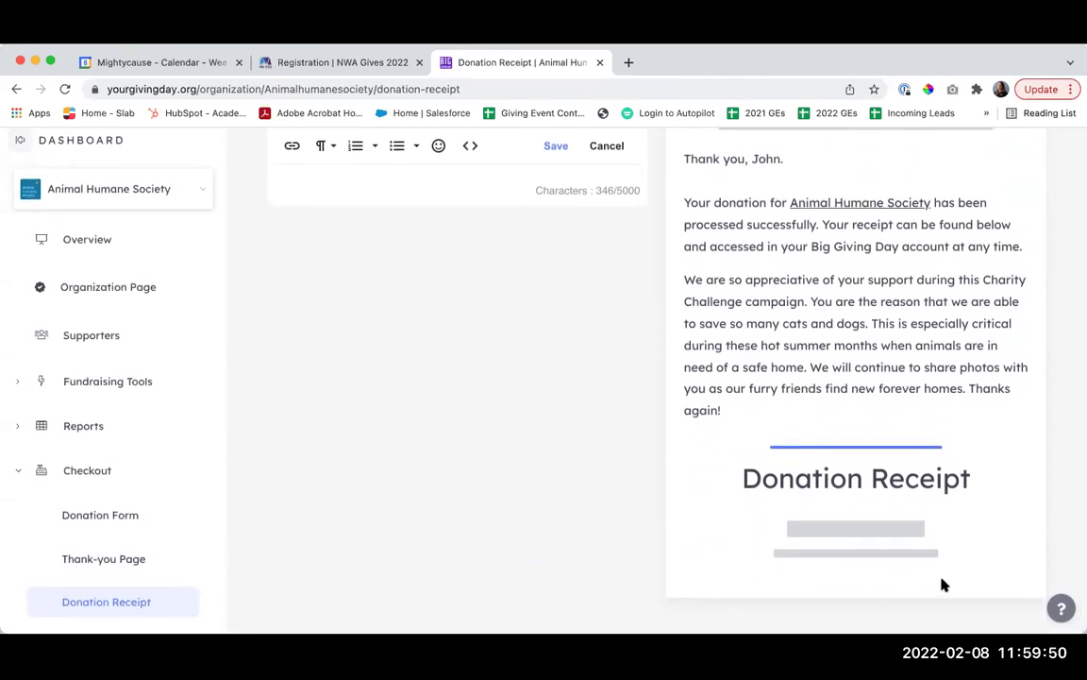
{"action": "scroll", "coordinate": [868, 533], "scroll_direction": "up", "scroll_amount": 10}
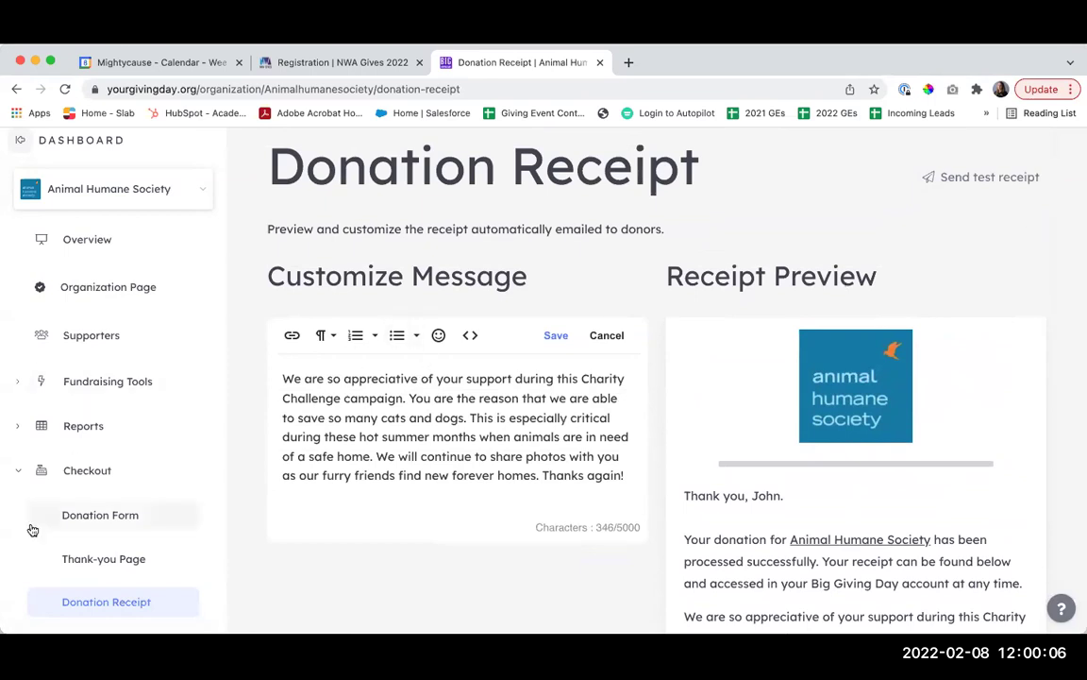
- Open the All Donations report and view the time period filter choices without changing the selection
{"action": "left_click", "coordinate": [18, 476]}
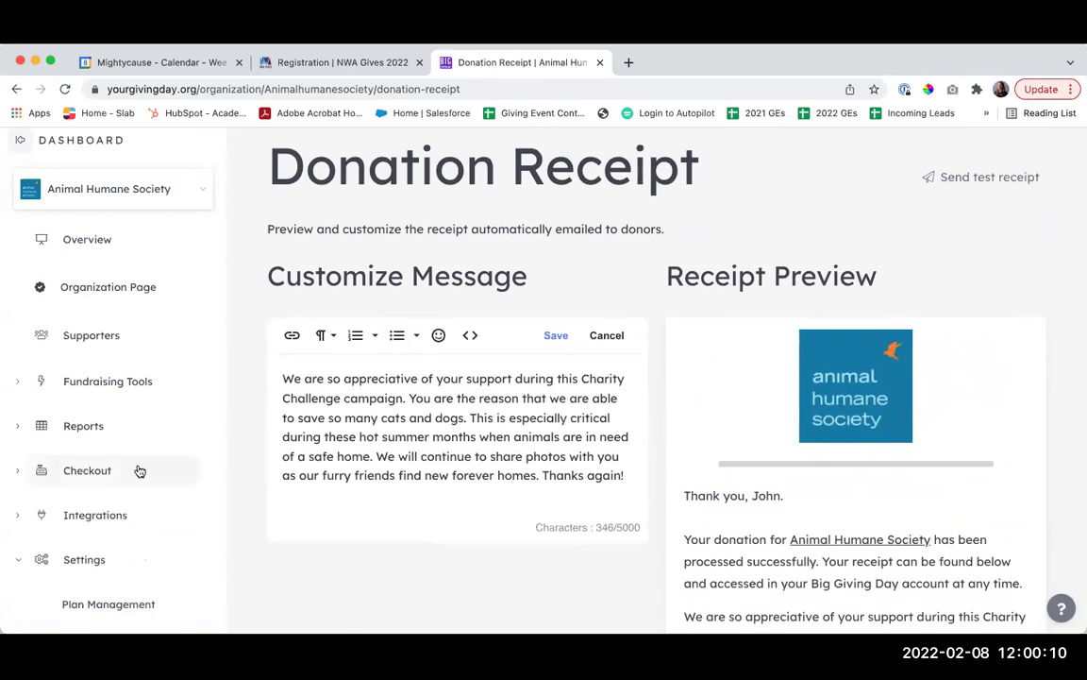
{"action": "left_click", "coordinate": [96, 431]}
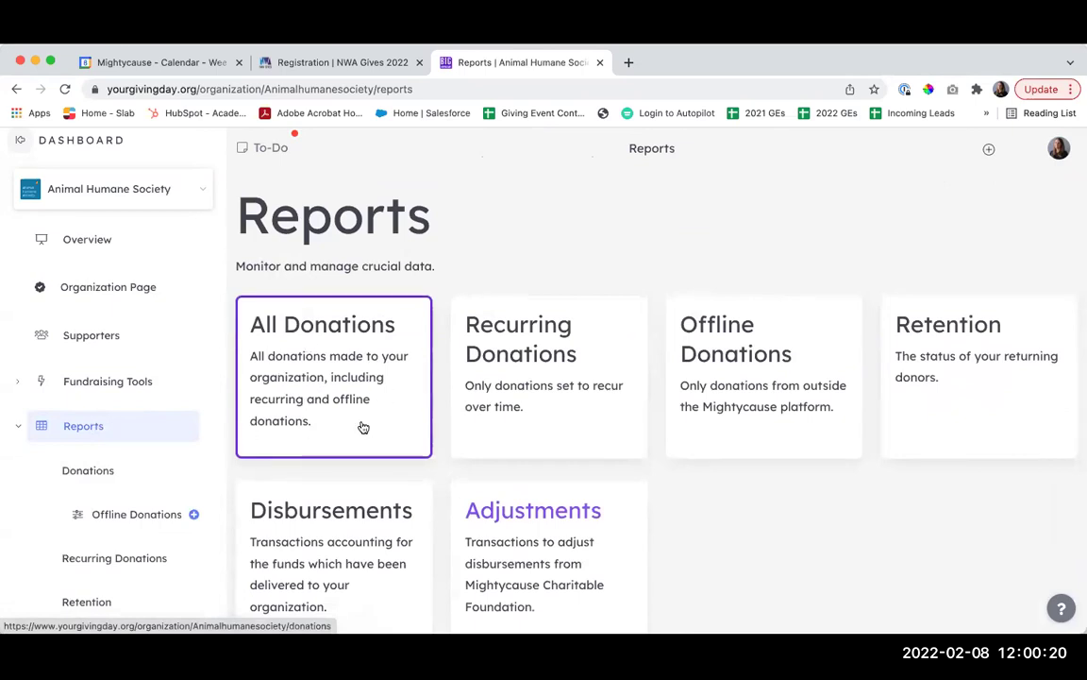
{"action": "left_click", "coordinate": [323, 377]}
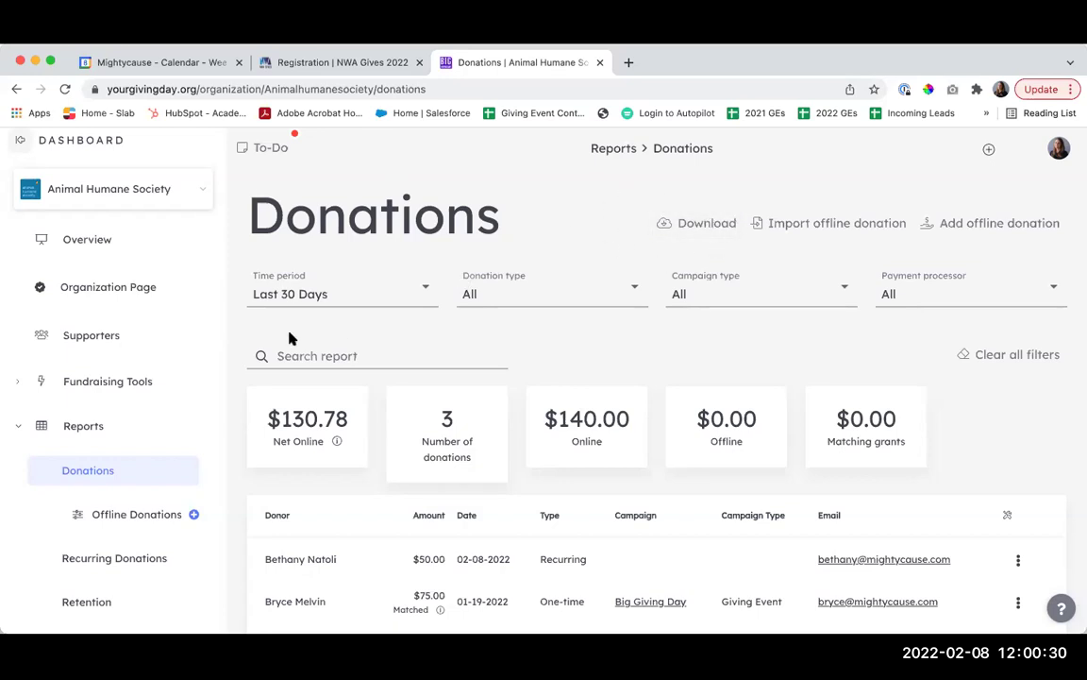
{"action": "left_click", "coordinate": [368, 303]}
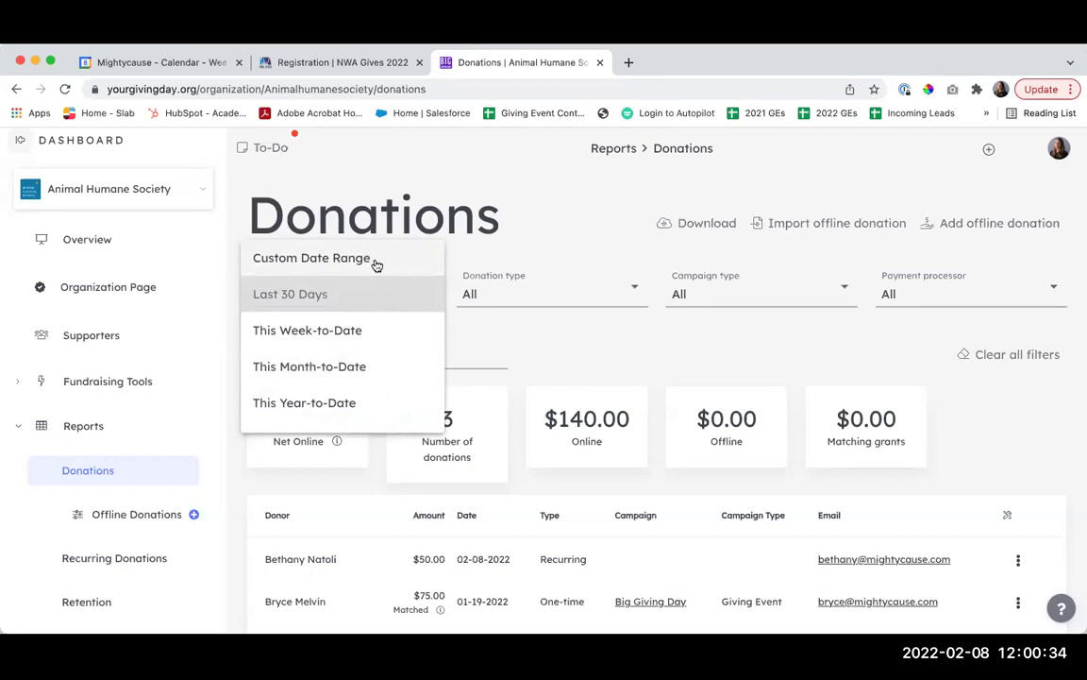
{"action": "scroll", "coordinate": [375, 302], "scroll_direction": "down", "scroll_amount": 3}
{"action": "scroll", "coordinate": [340, 312], "scroll_direction": "up", "scroll_amount": 3}
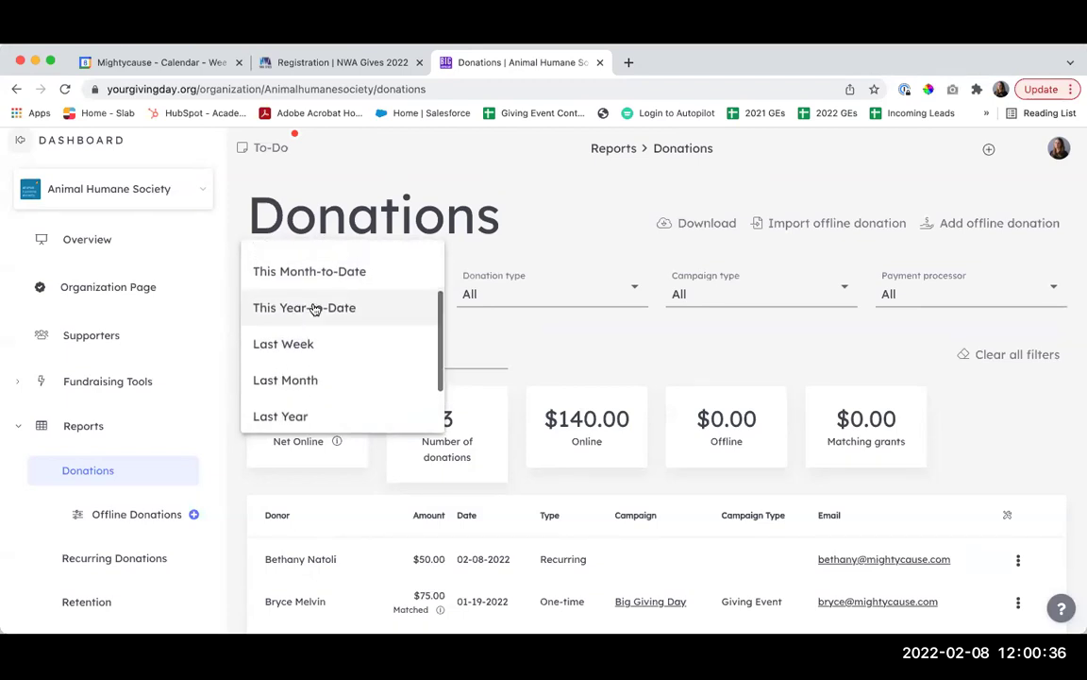
{"action": "left_click", "coordinate": [532, 349]}
- Review the Donations report's filters, summary figures and list of individual donations
{"action": "scroll", "coordinate": [531, 349], "scroll_direction": "down", "scroll_amount": 1}
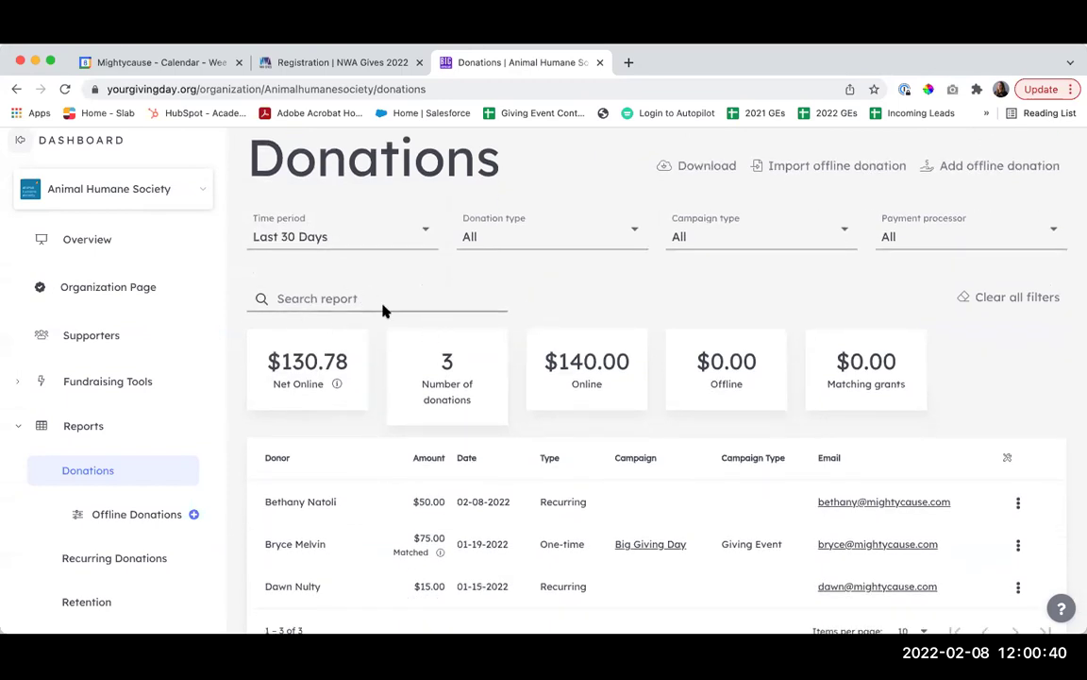
{"action": "scroll", "coordinate": [808, 275], "scroll_direction": "down", "scroll_amount": 1}
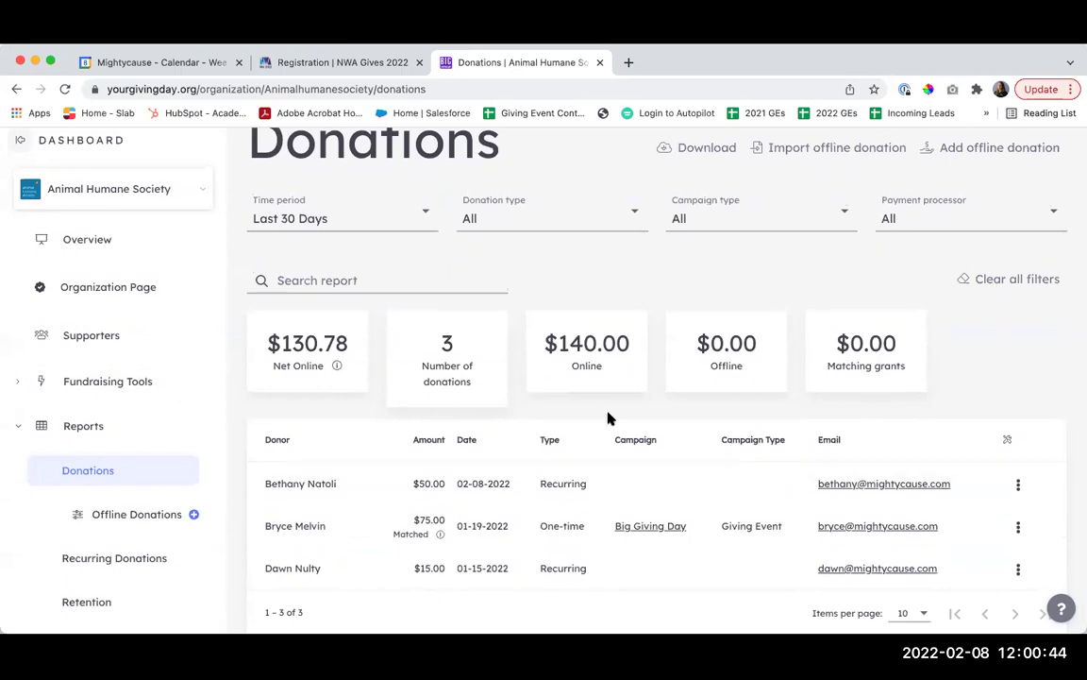
{"action": "scroll", "coordinate": [953, 368], "scroll_direction": "up", "scroll_amount": 1}
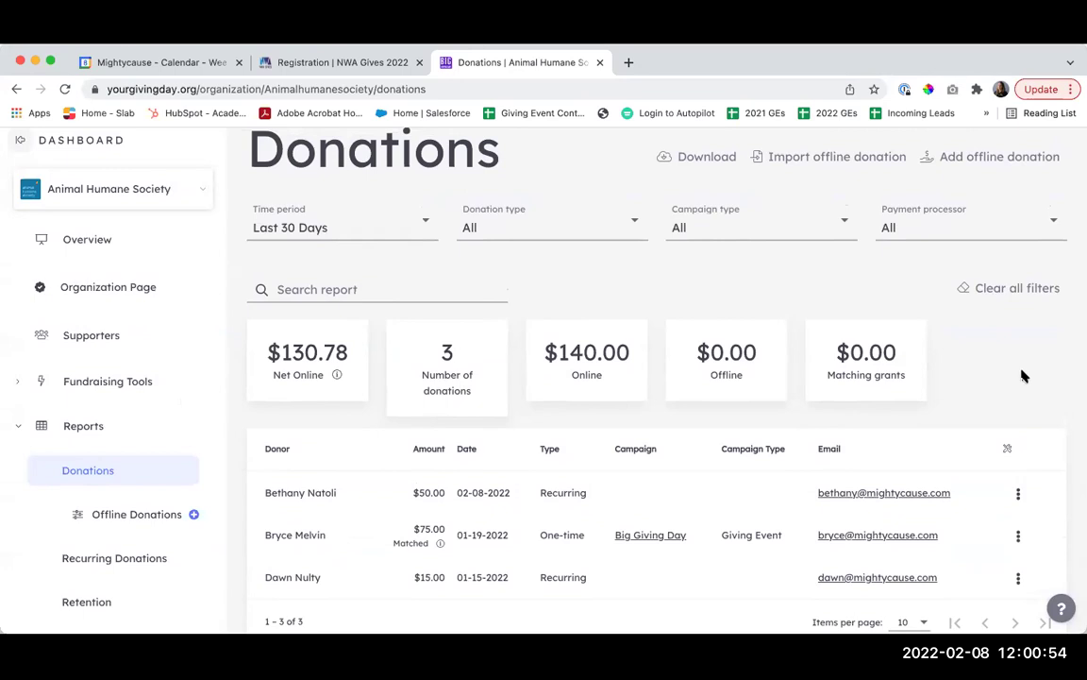
{"action": "scroll", "coordinate": [1019, 378], "scroll_direction": "down", "scroll_amount": 1}
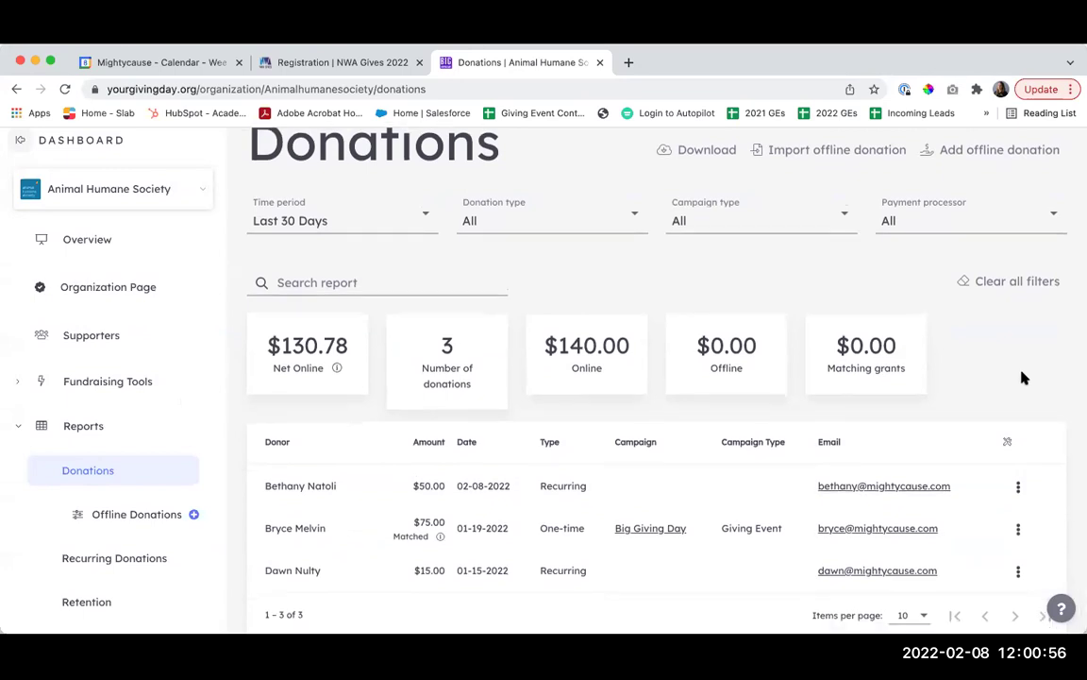
{"action": "scroll", "coordinate": [1015, 369], "scroll_direction": "up", "scroll_amount": 2}
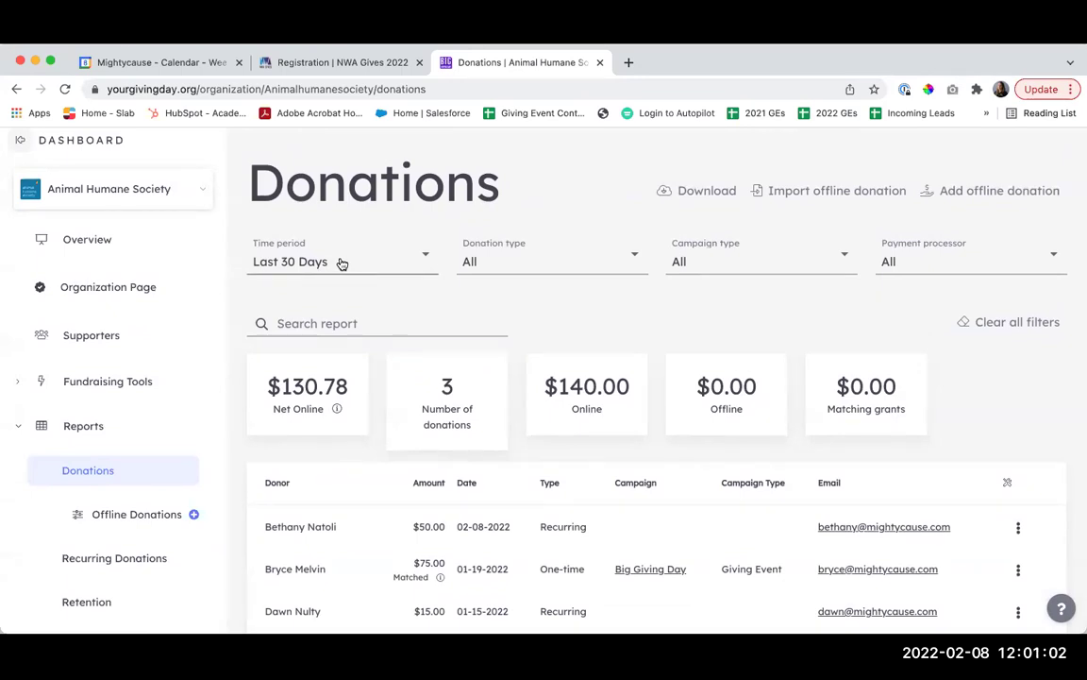
{"action": "scroll", "coordinate": [939, 388], "scroll_direction": "down", "scroll_amount": 1}
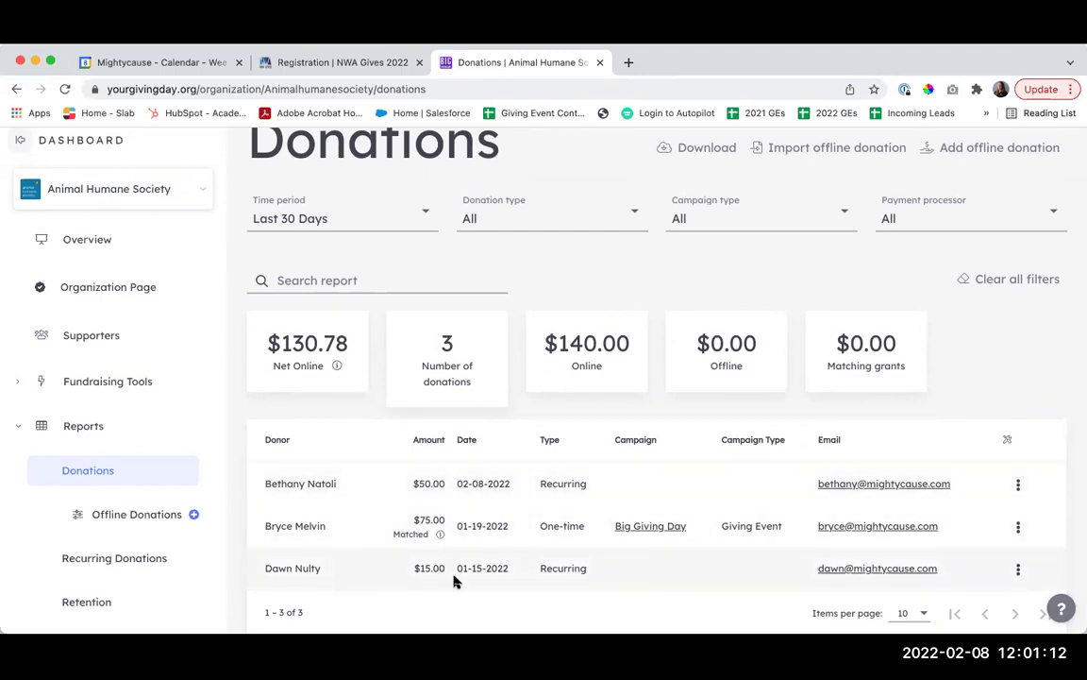
{"action": "scroll", "coordinate": [438, 527], "scroll_direction": "up", "scroll_amount": 2}
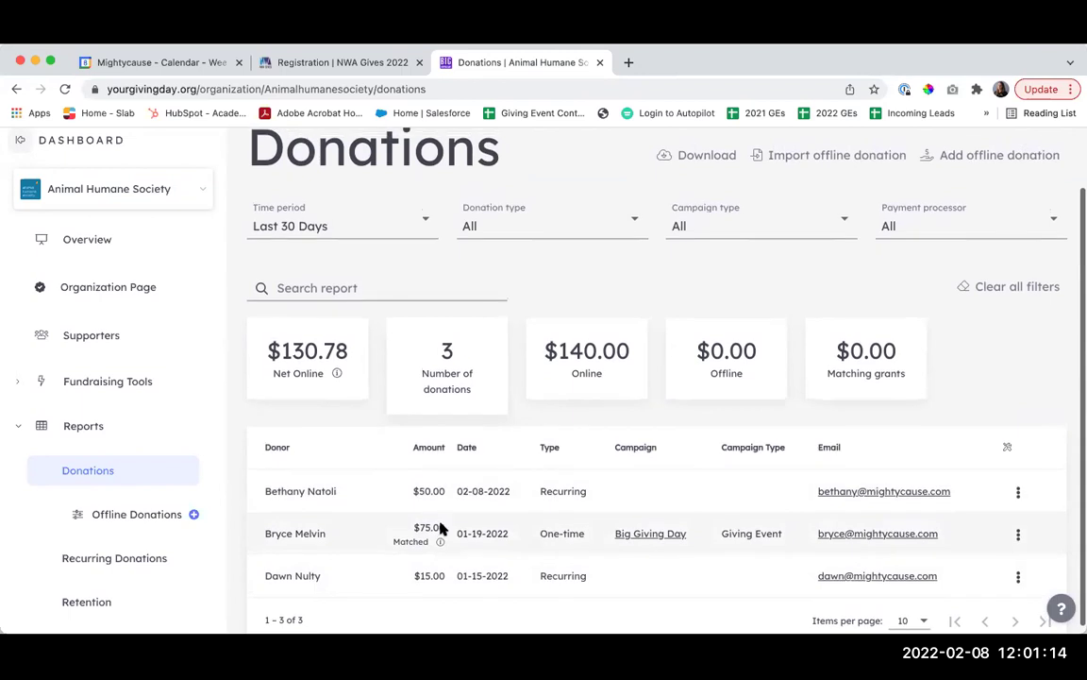
{"action": "scroll", "coordinate": [442, 529], "scroll_direction": "up", "scroll_amount": 3}
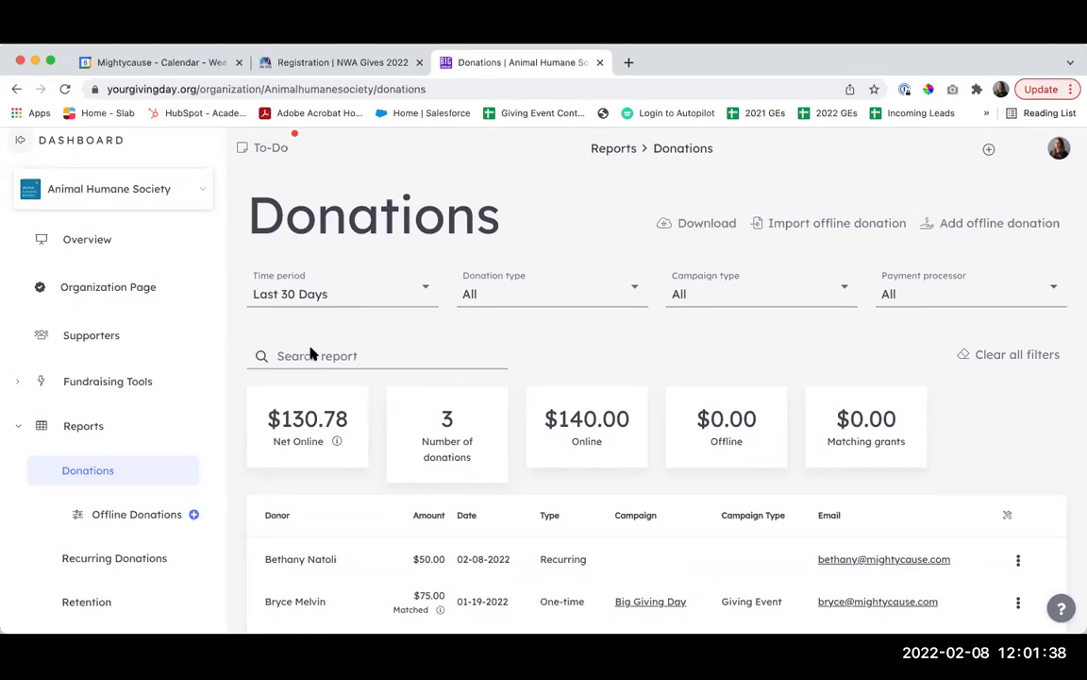
- Collapse the Reports section and open the organization's Disbursement Settings
{"action": "scroll", "coordinate": [132, 422], "scroll_direction": "down", "scroll_amount": 1}
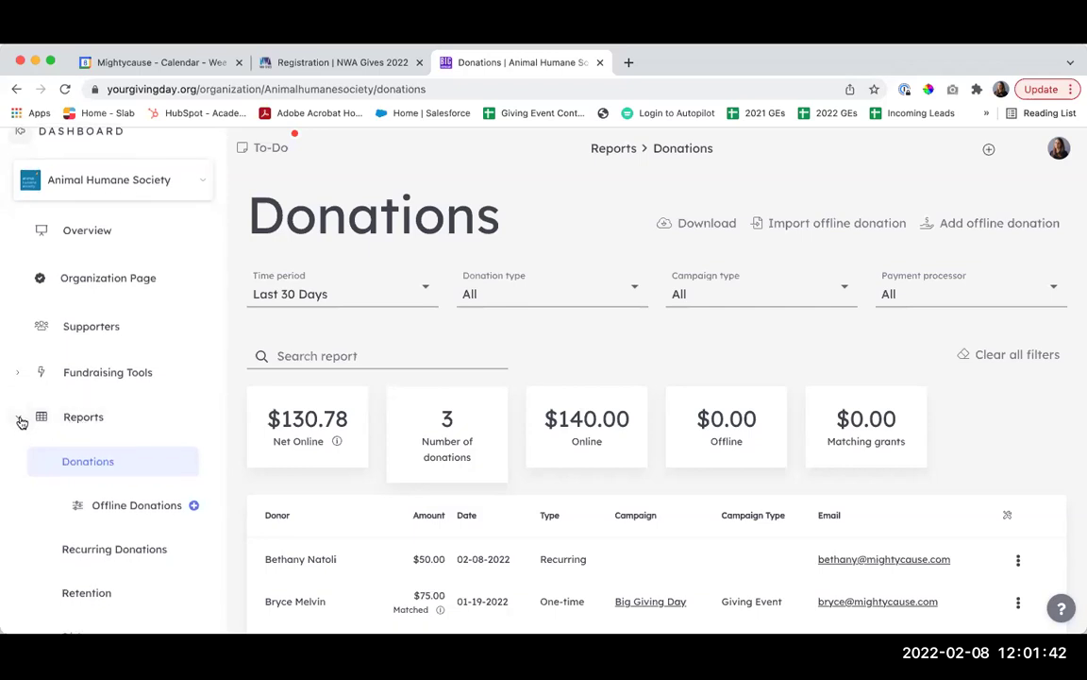
{"action": "left_click", "coordinate": [21, 422]}
{"action": "scroll", "coordinate": [104, 396], "scroll_direction": "down", "scroll_amount": 5}
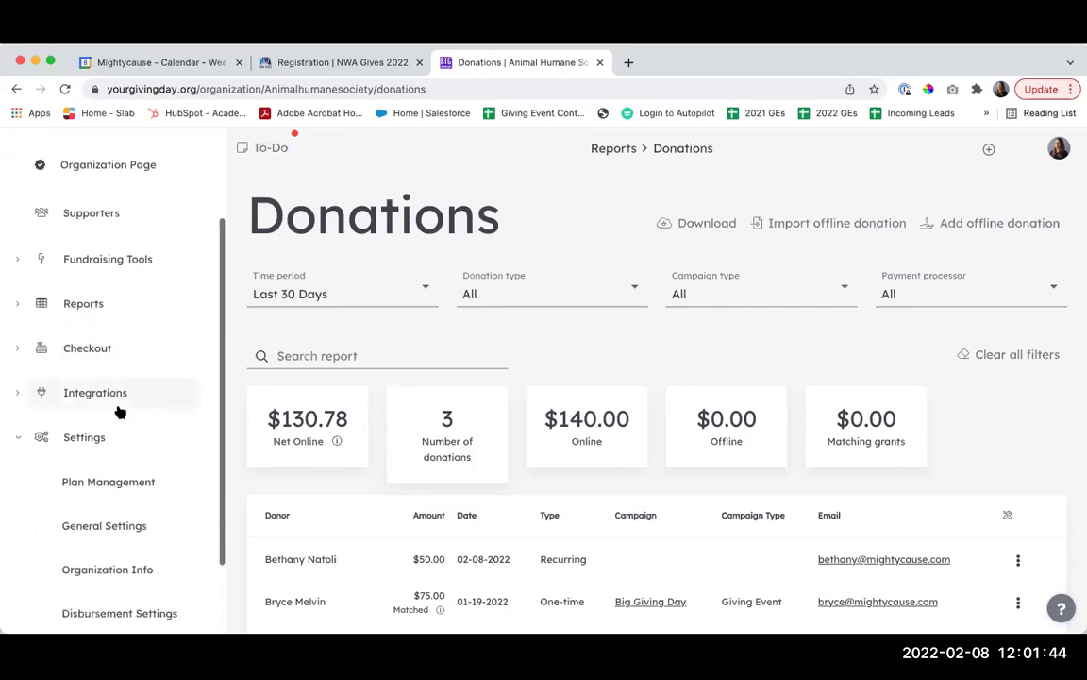
{"action": "scroll", "coordinate": [113, 411], "scroll_direction": "down", "scroll_amount": 2}
{"action": "left_click", "coordinate": [85, 385]}
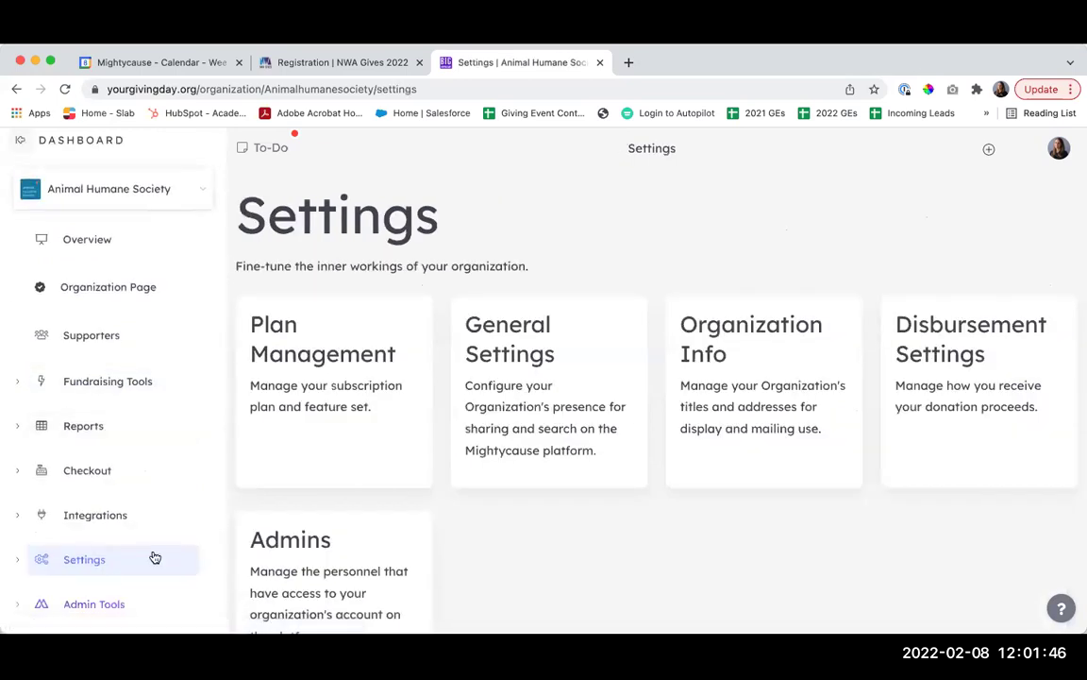
{"action": "left_click", "coordinate": [991, 369]}
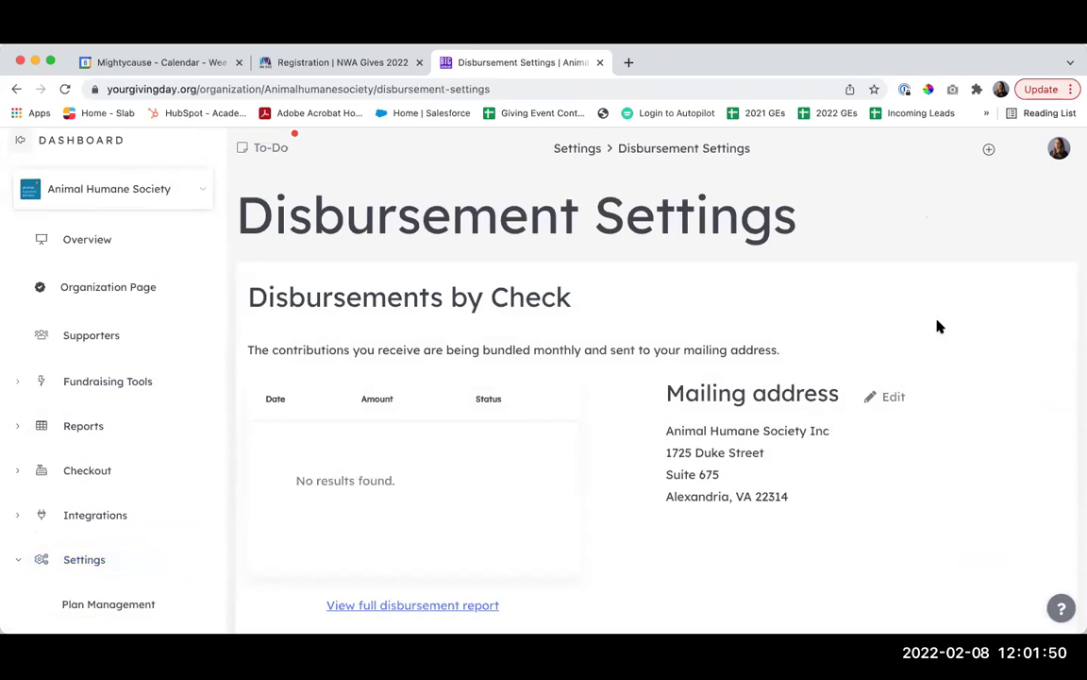
- Look over the check disbursement section and highlight its "Disbursements by Check" heading
{"action": "scroll", "coordinate": [938, 326], "scroll_direction": "down", "scroll_amount": 1}
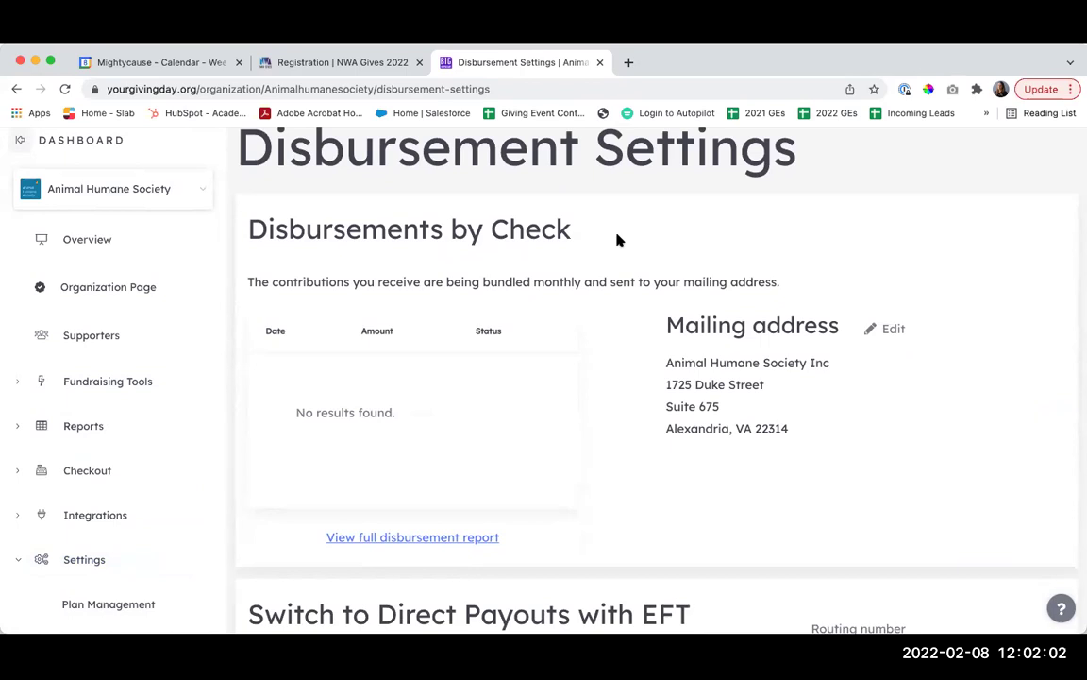
{"action": "scroll", "coordinate": [619, 240], "scroll_direction": "up", "scroll_amount": 1}
{"action": "left_click_drag", "start_coordinate": [585, 238], "coordinate": [244, 234]}
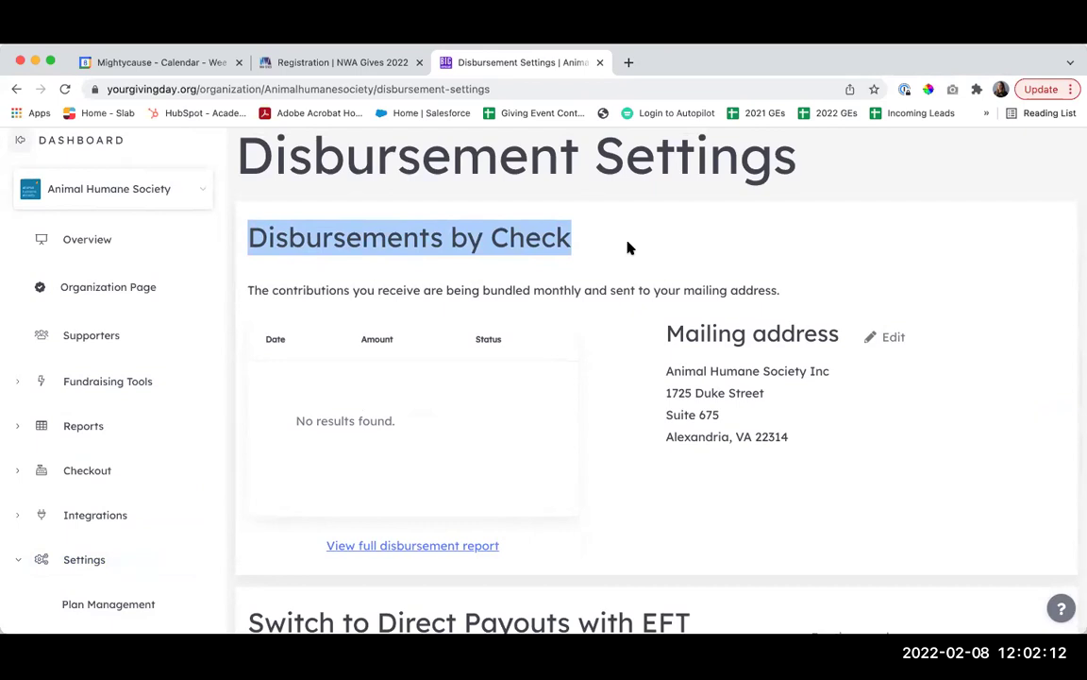
- Highlight the "Switch to Direct Payouts with EFT" heading, clear the highlight, and compare the EFT payout details with the check disbursement section
{"action": "scroll", "coordinate": [680, 292], "scroll_direction": "down", "scroll_amount": 5}
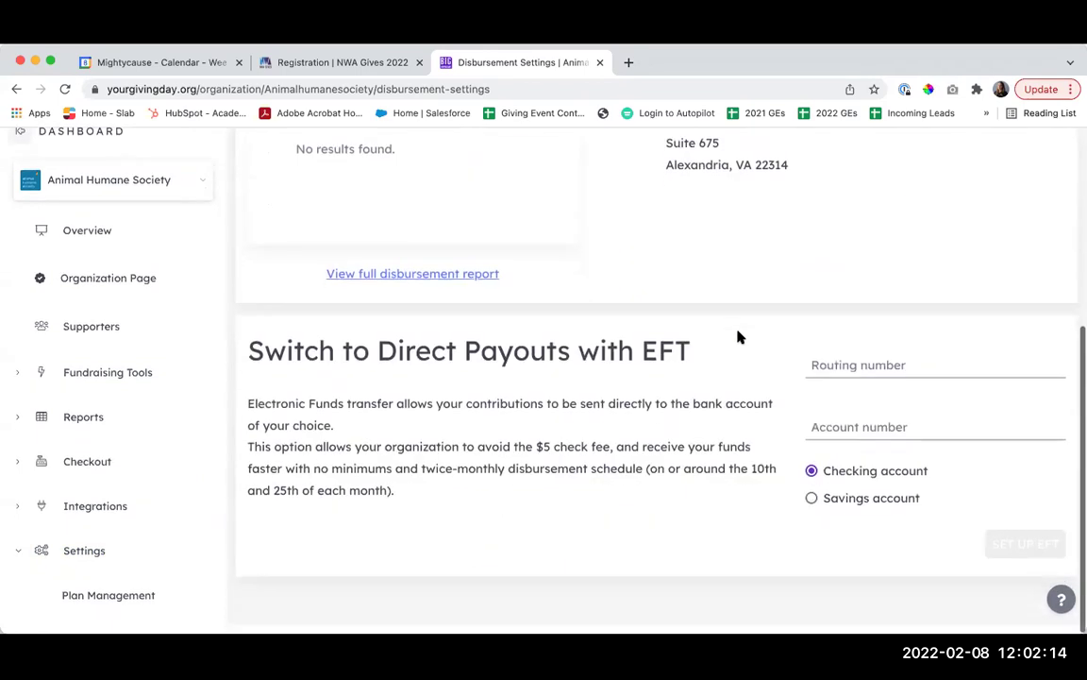
{"action": "left_click_drag", "start_coordinate": [673, 359], "coordinate": [243, 365]}
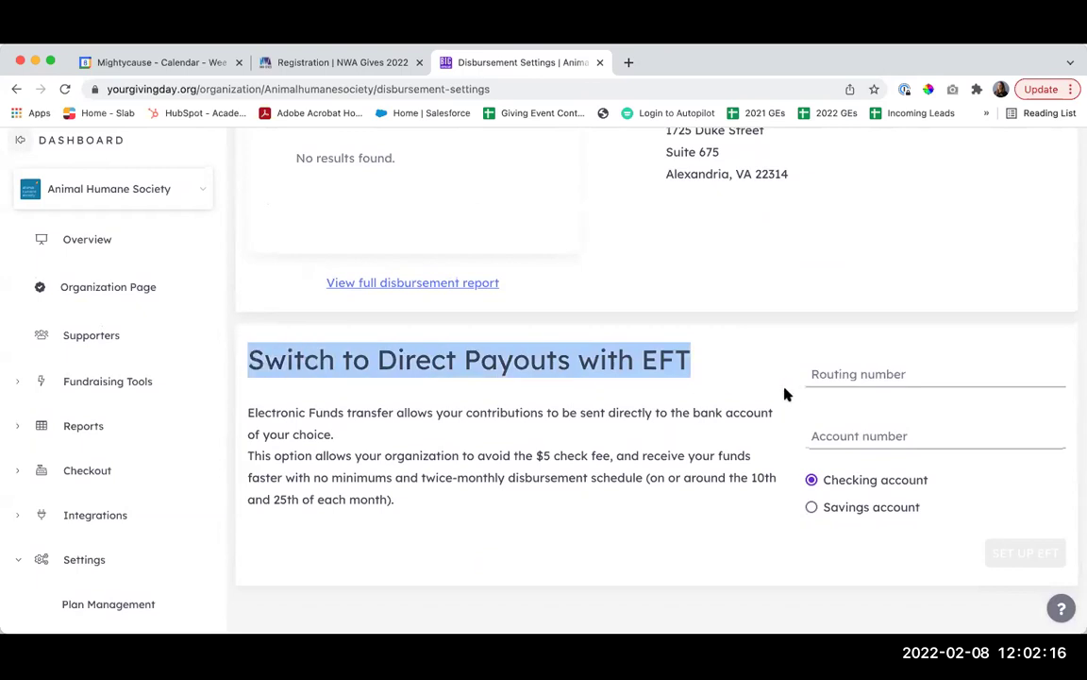
{"action": "left_click", "coordinate": [735, 366]}
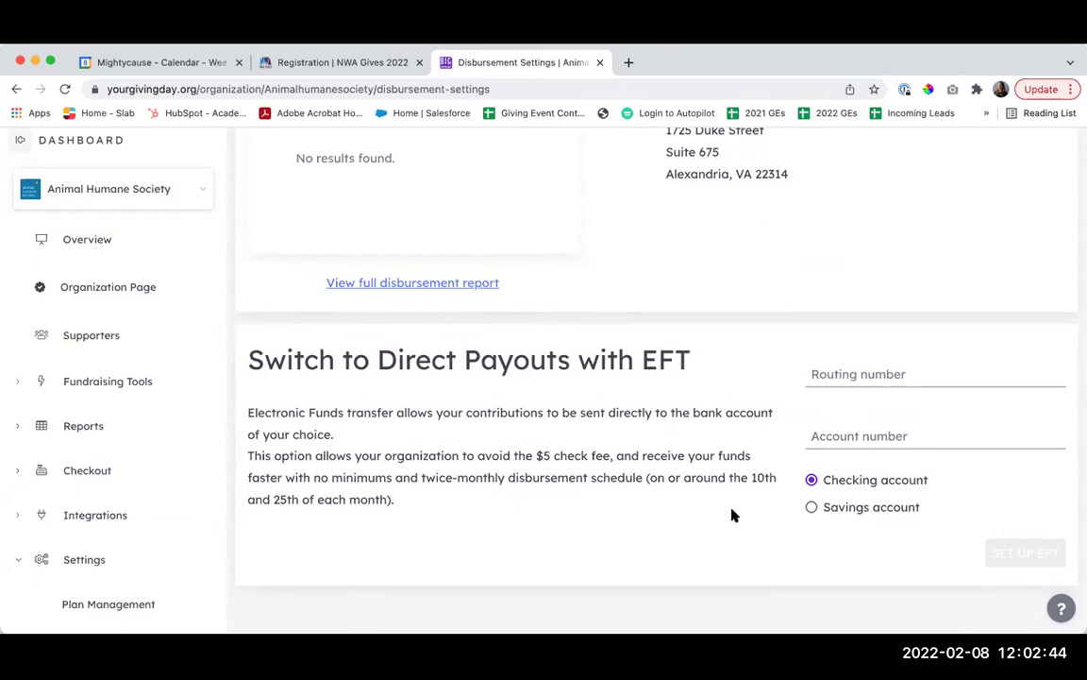
{"action": "scroll", "coordinate": [737, 514], "scroll_direction": "up", "scroll_amount": 4}
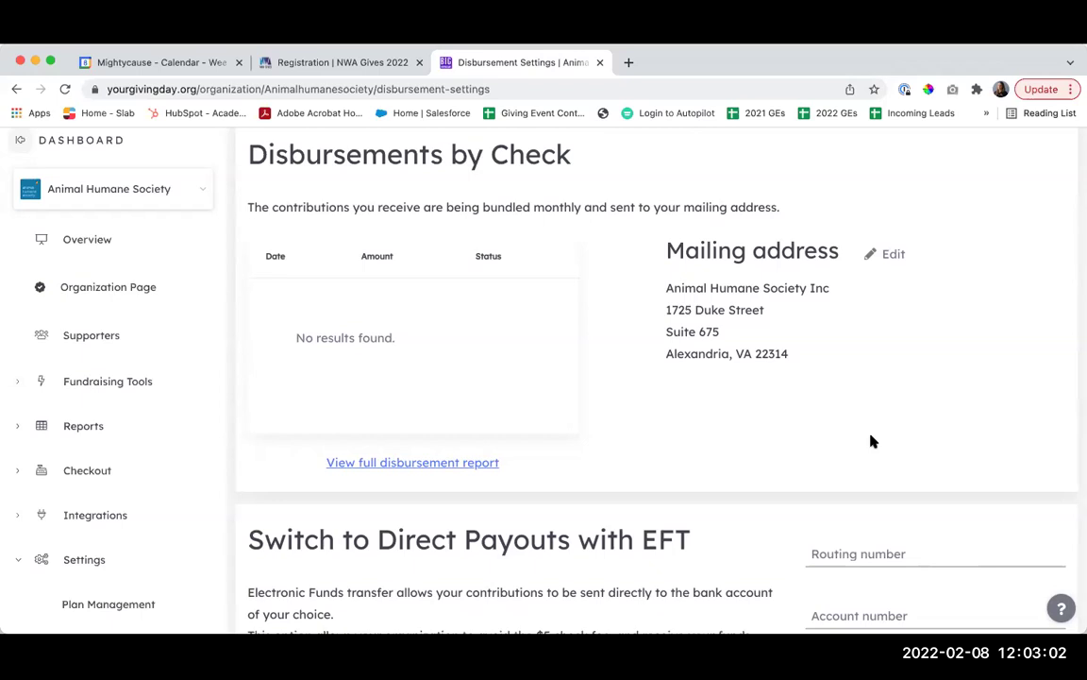
{"action": "scroll", "coordinate": [871, 440], "scroll_direction": "down", "scroll_amount": 4}
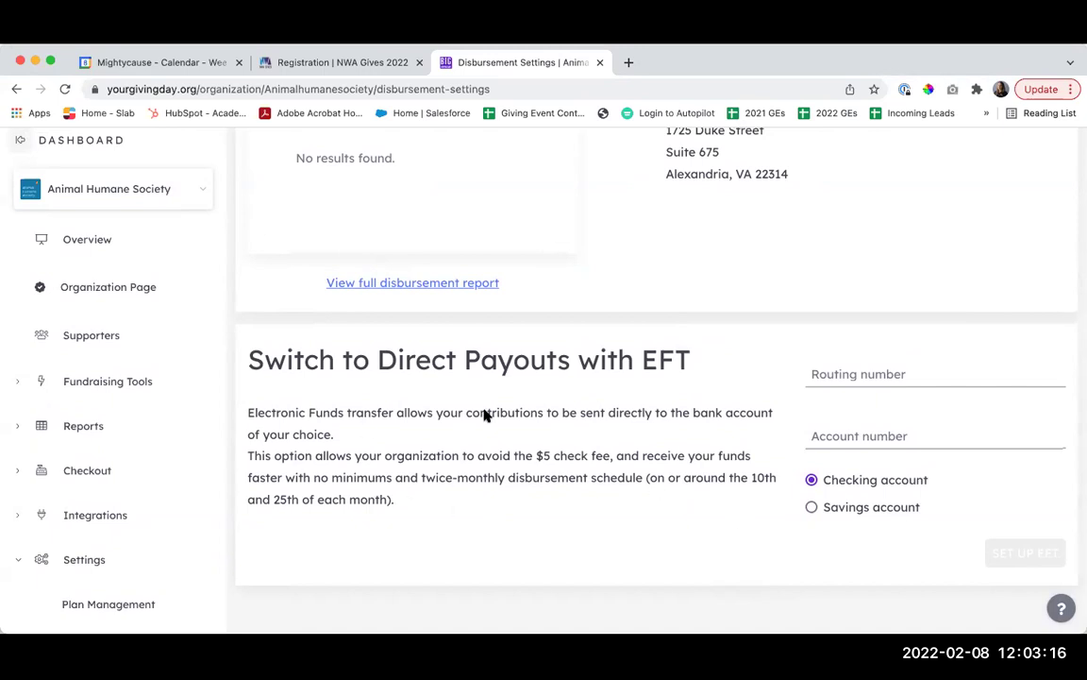
{"action": "scroll", "coordinate": [552, 481], "scroll_direction": "up", "scroll_amount": 3}
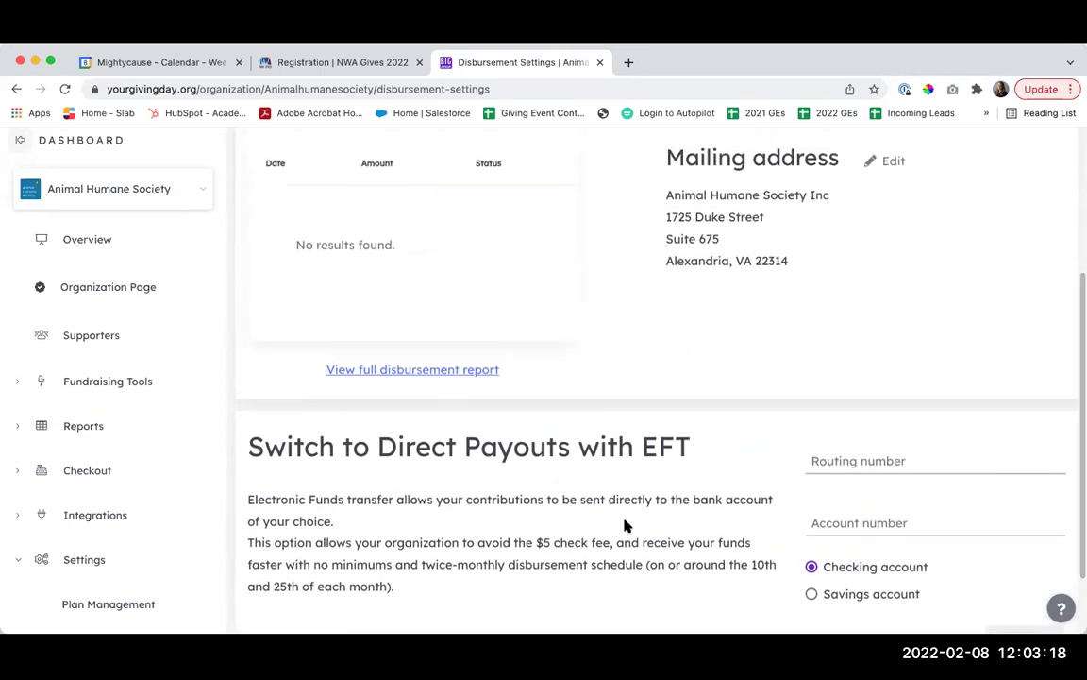
- Open the Matching Grants manager under Fundraising Tools and look through its live, upcoming and past matches
{"action": "scroll", "coordinate": [625, 524], "scroll_direction": "up", "scroll_amount": 2}
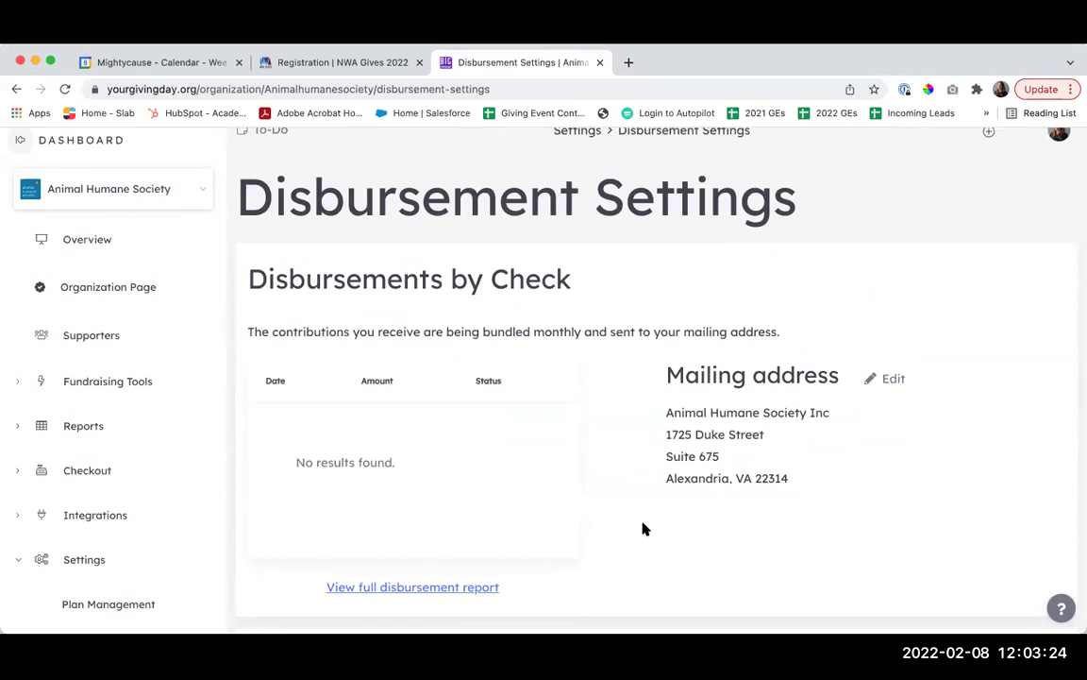
{"action": "left_click", "coordinate": [113, 387]}
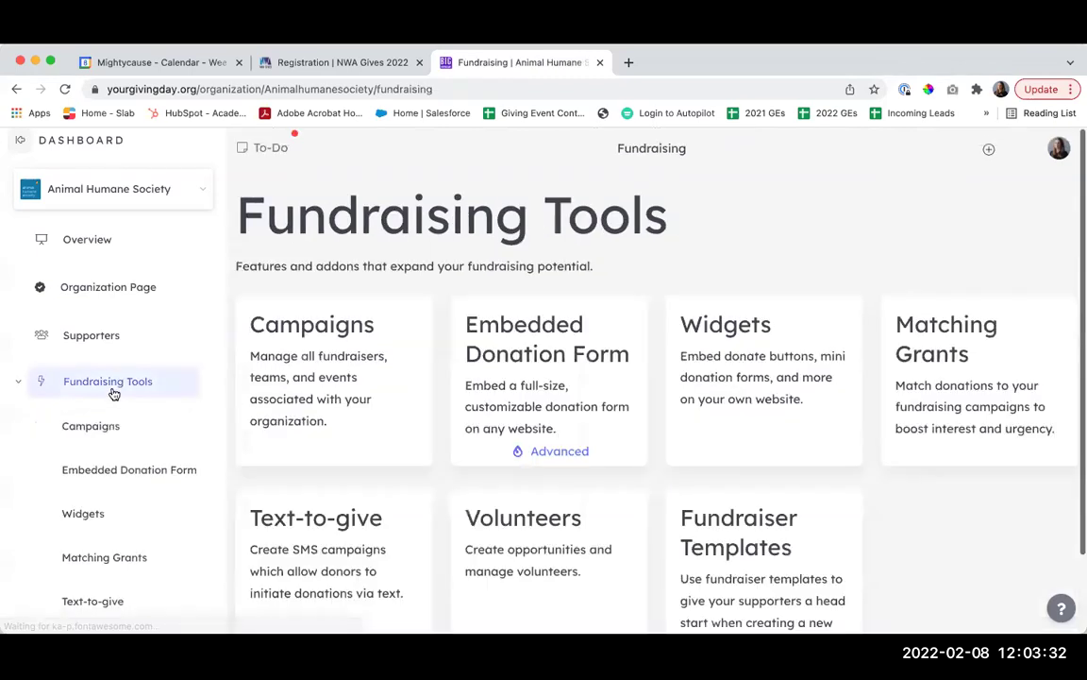
{"action": "left_click", "coordinate": [987, 378]}
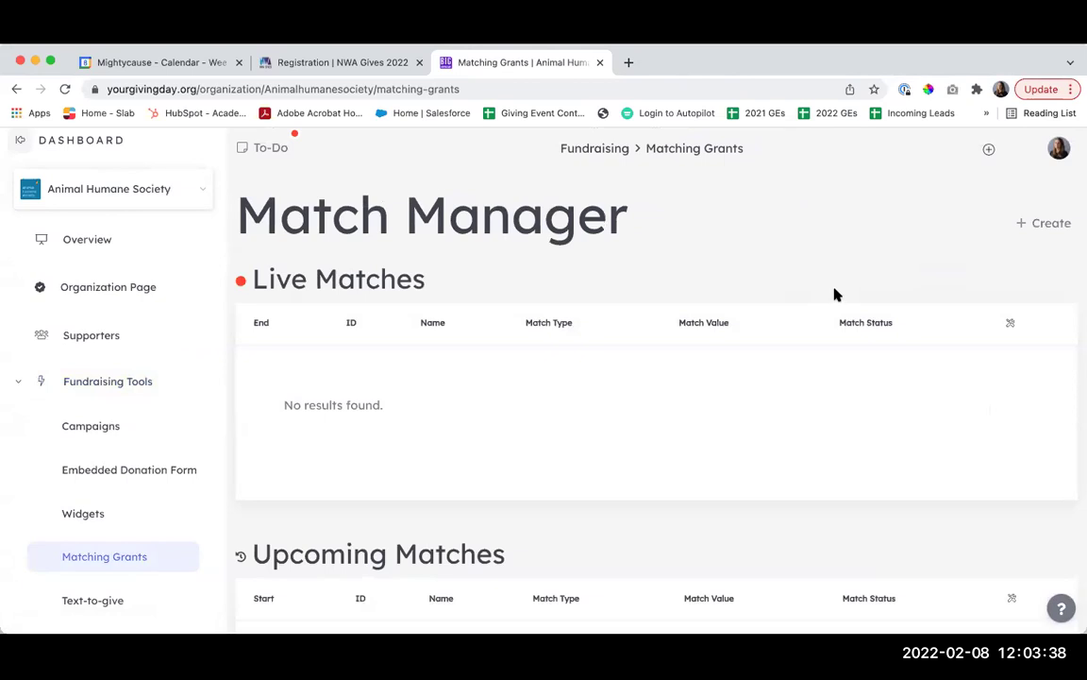
{"action": "scroll", "coordinate": [834, 294], "scroll_direction": "down", "scroll_amount": 5}
{"action": "scroll", "coordinate": [834, 294], "scroll_direction": "down", "scroll_amount": 4}
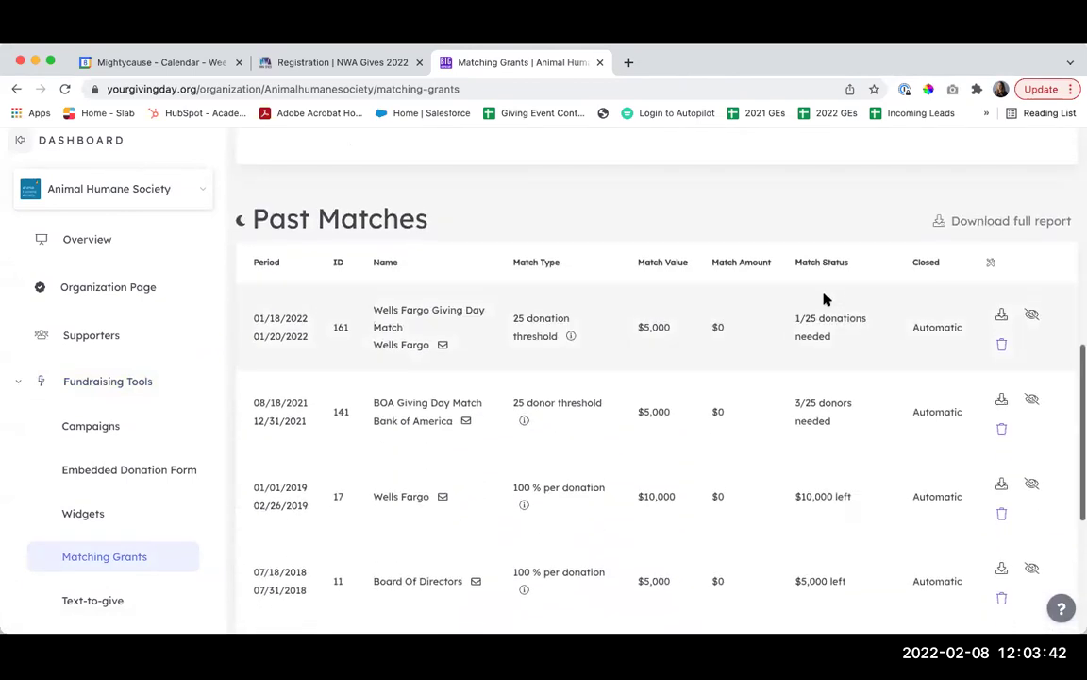
{"action": "scroll", "coordinate": [824, 298], "scroll_direction": "up", "scroll_amount": 1}
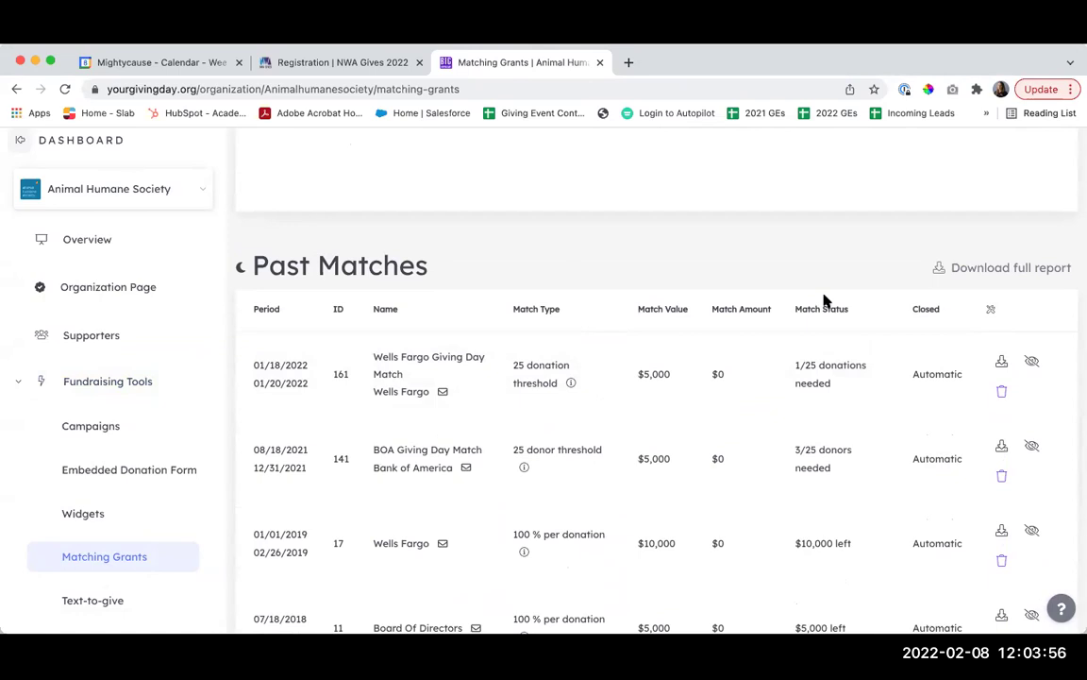
{"action": "scroll", "coordinate": [823, 300], "scroll_direction": "up", "scroll_amount": 5}
{"action": "scroll", "coordinate": [827, 315], "scroll_direction": "up", "scroll_amount": 5}
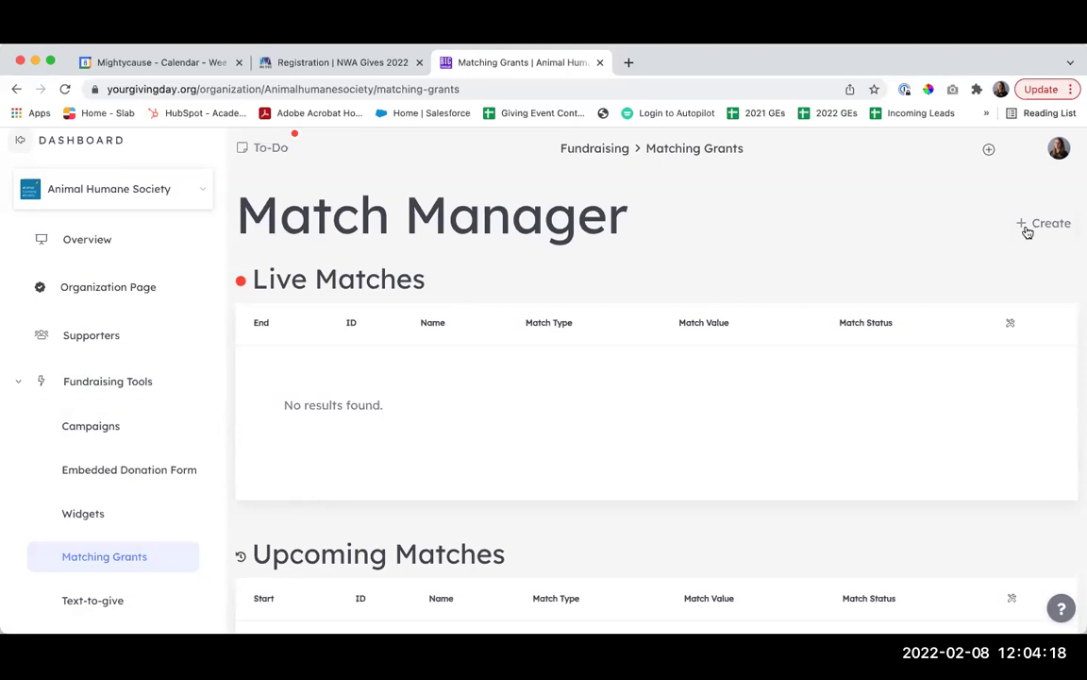
- Open the form for creating a new match and review its sponsor, value, date, match type, condition and email fields
{"action": "left_click", "coordinate": [1056, 227]}
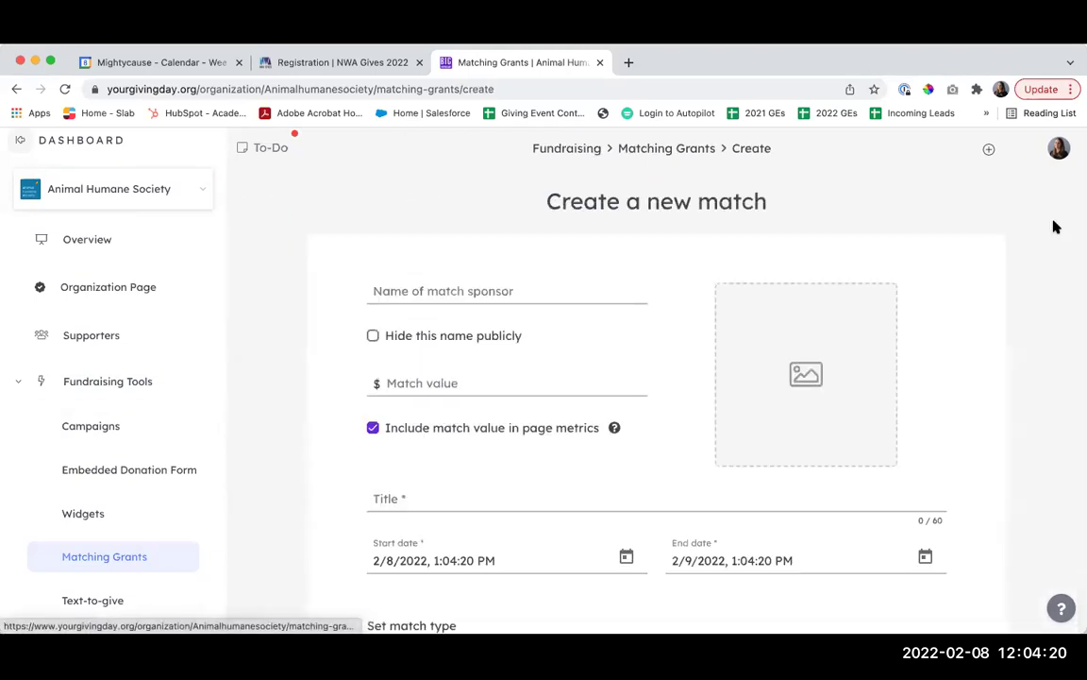
{"action": "scroll", "coordinate": [992, 300], "scroll_direction": "down", "scroll_amount": 2}
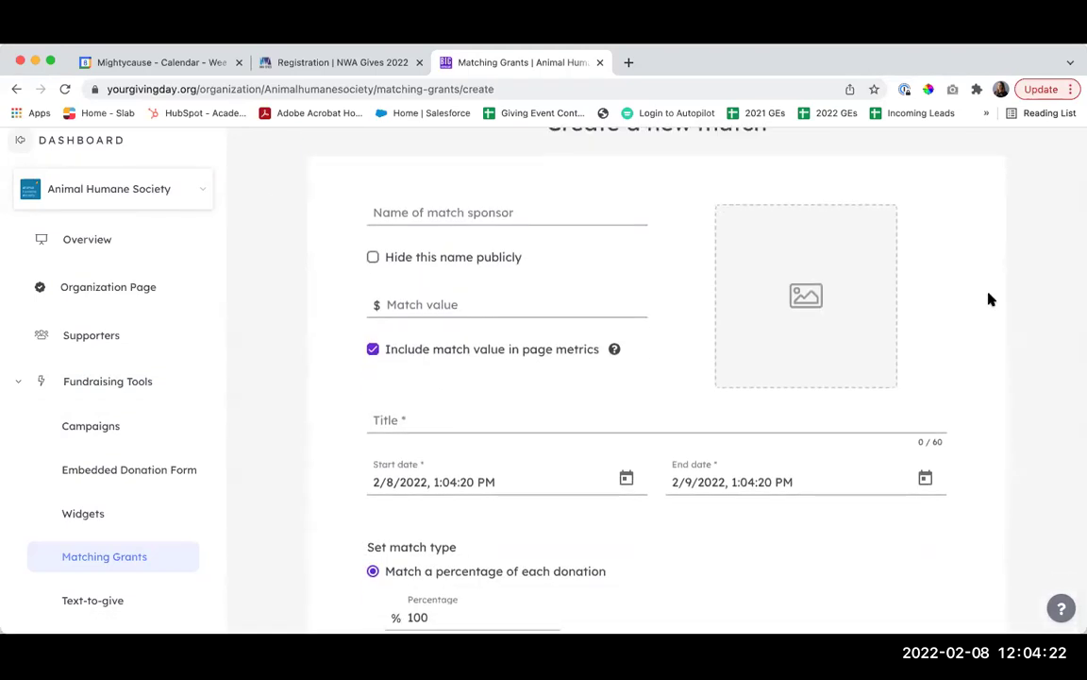
{"action": "scroll", "coordinate": [990, 299], "scroll_direction": "up", "scroll_amount": 1}
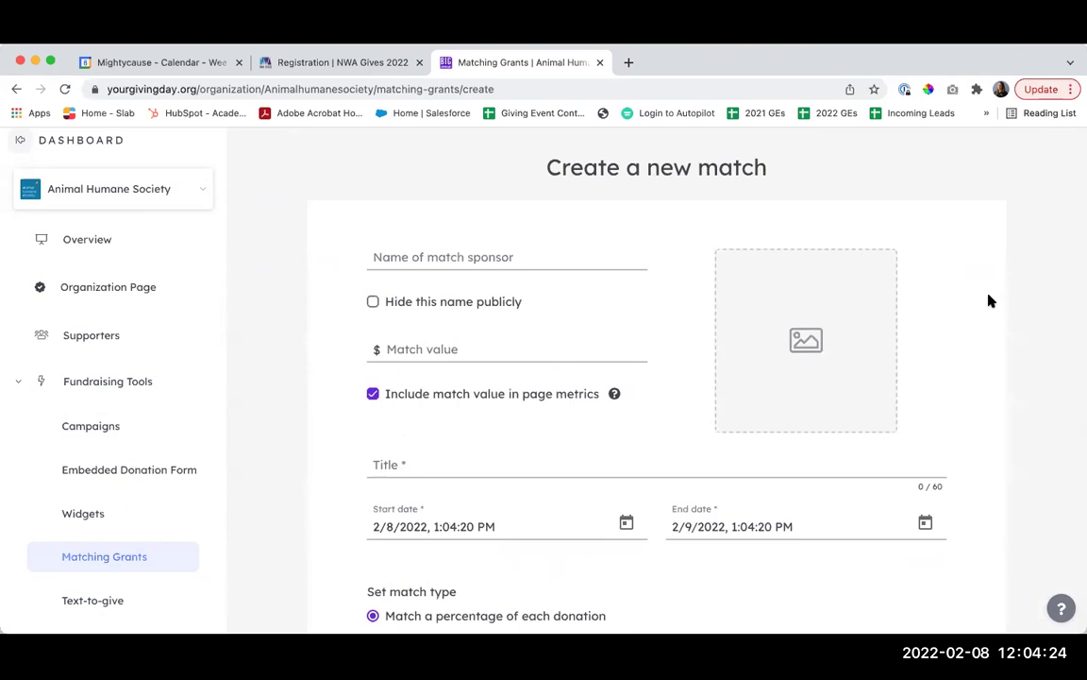
{"action": "scroll", "coordinate": [989, 306], "scroll_direction": "down", "scroll_amount": 2}
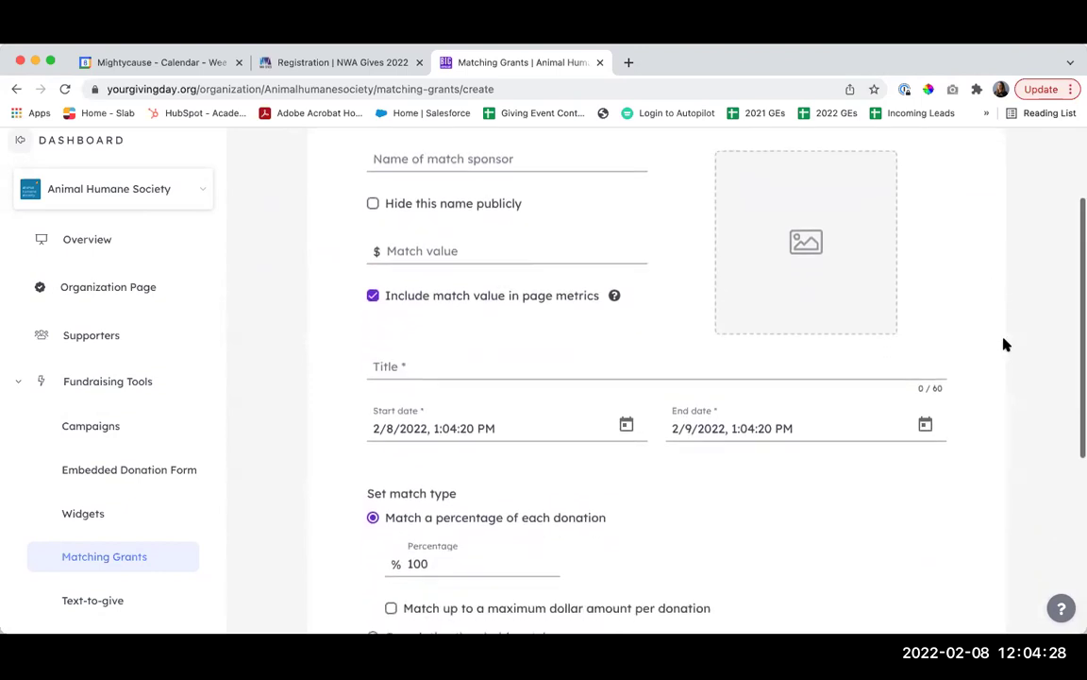
{"action": "scroll", "coordinate": [1005, 345], "scroll_direction": "down", "scroll_amount": 2}
{"action": "scroll", "coordinate": [1005, 345], "scroll_direction": "down", "scroll_amount": 3}
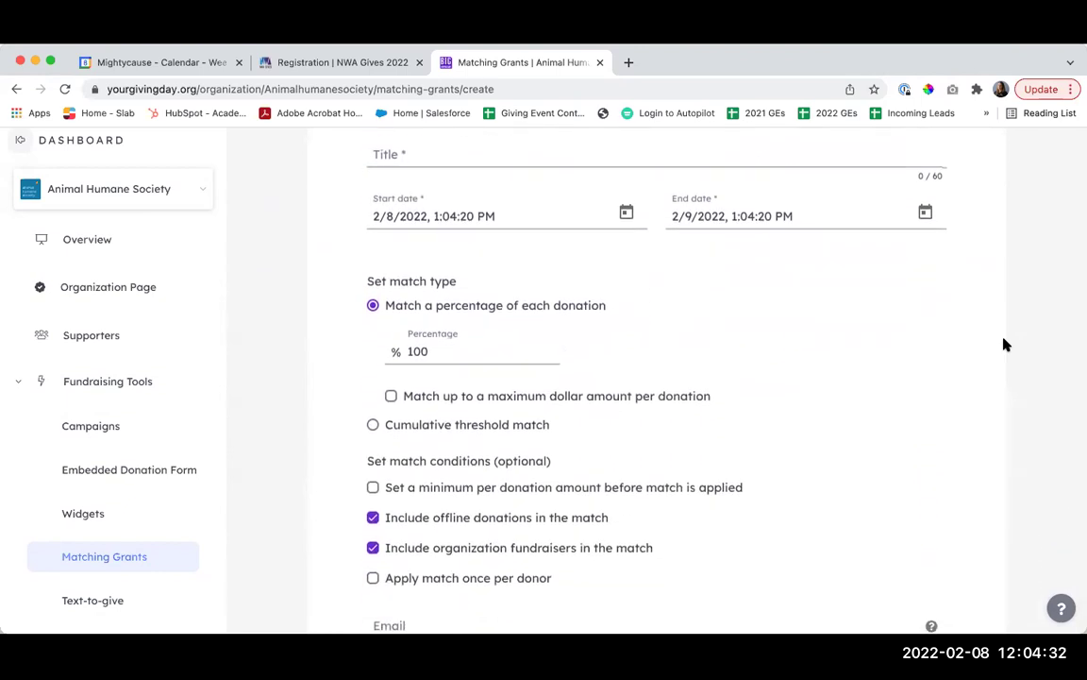
{"action": "scroll", "coordinate": [1005, 345], "scroll_direction": "down", "scroll_amount": 2}
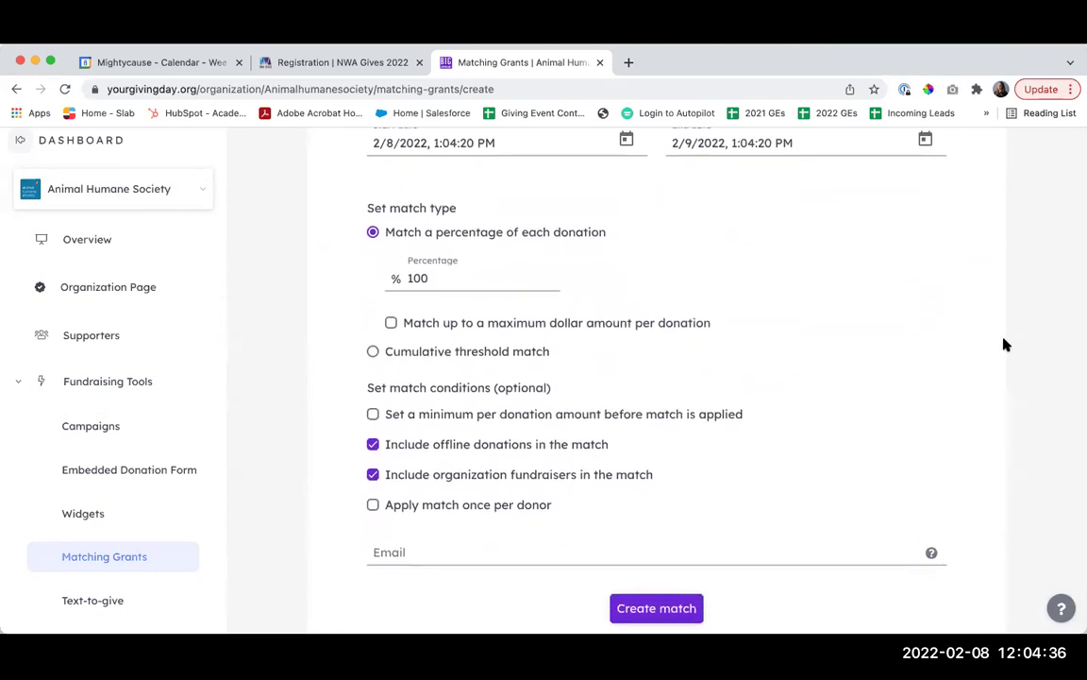
{"action": "scroll", "coordinate": [1005, 345], "scroll_direction": "up", "scroll_amount": 1}
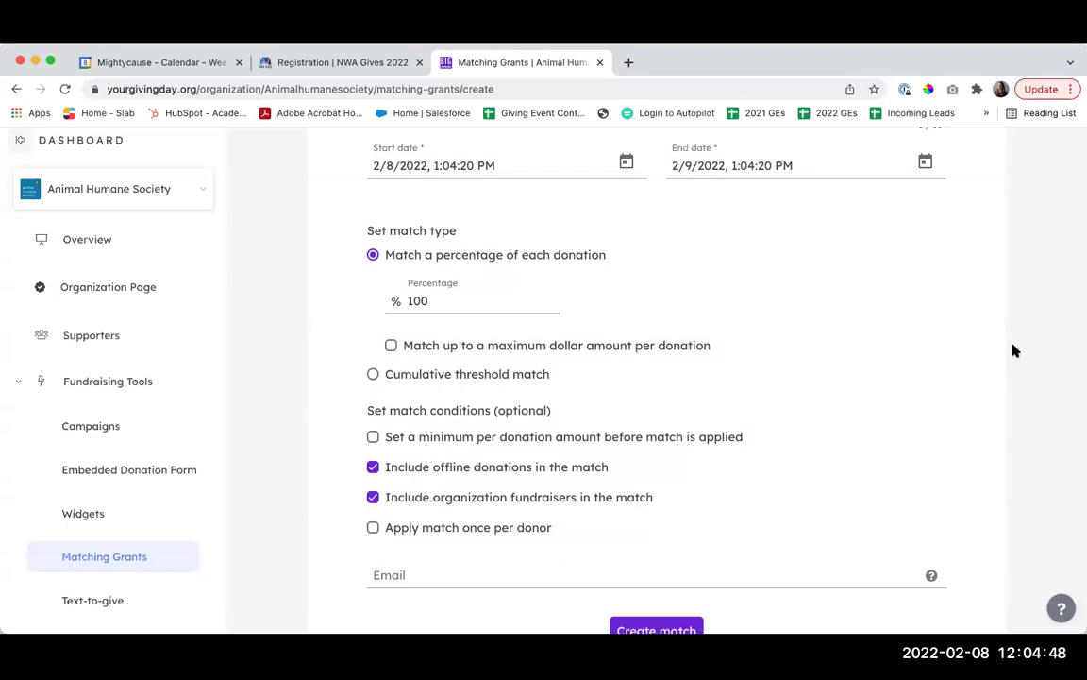
{"action": "scroll", "coordinate": [1014, 350], "scroll_direction": "down", "scroll_amount": 1}
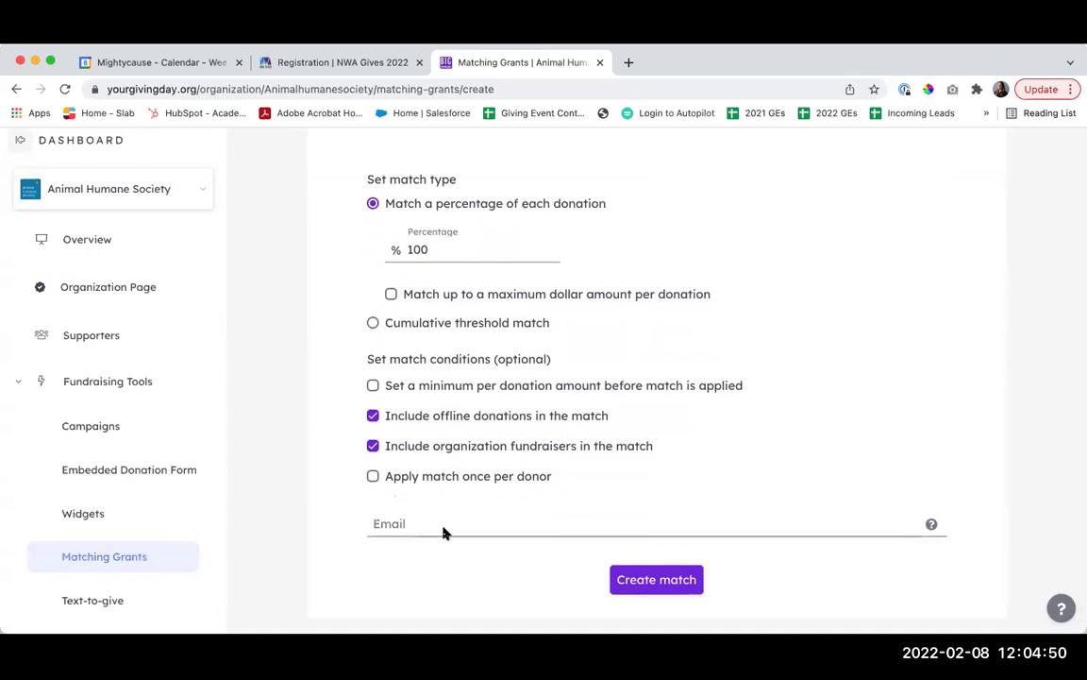
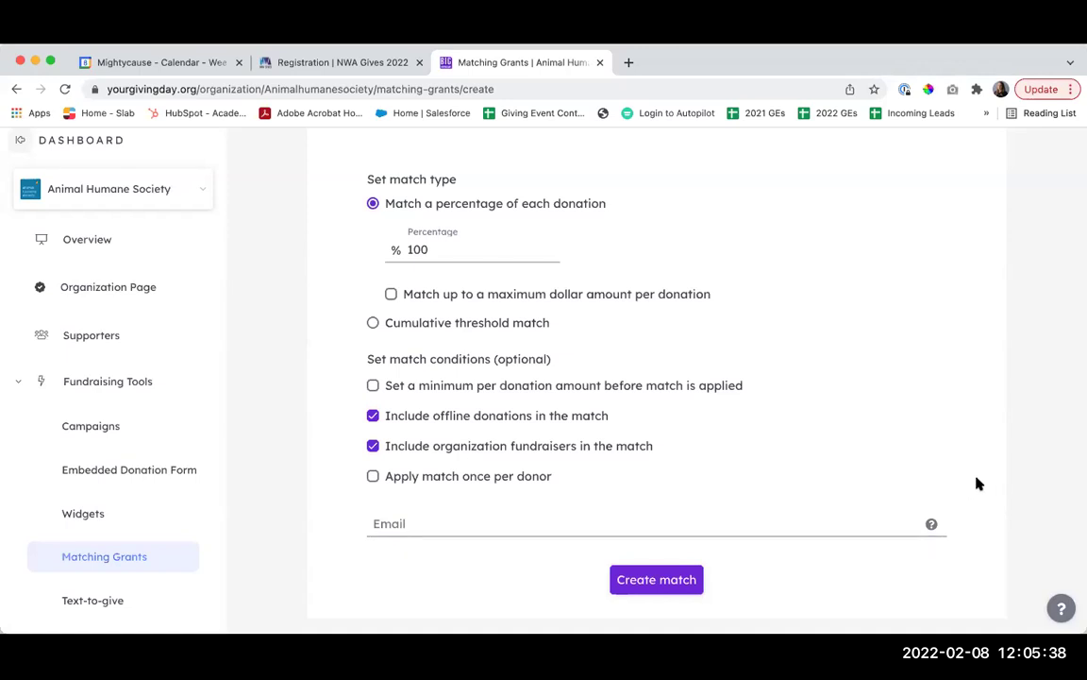
{"action": "scroll", "coordinate": [981, 481], "scroll_direction": "up", "scroll_amount": 5}
{"action": "scroll", "coordinate": [987, 482], "scroll_direction": "down", "scroll_amount": 1}
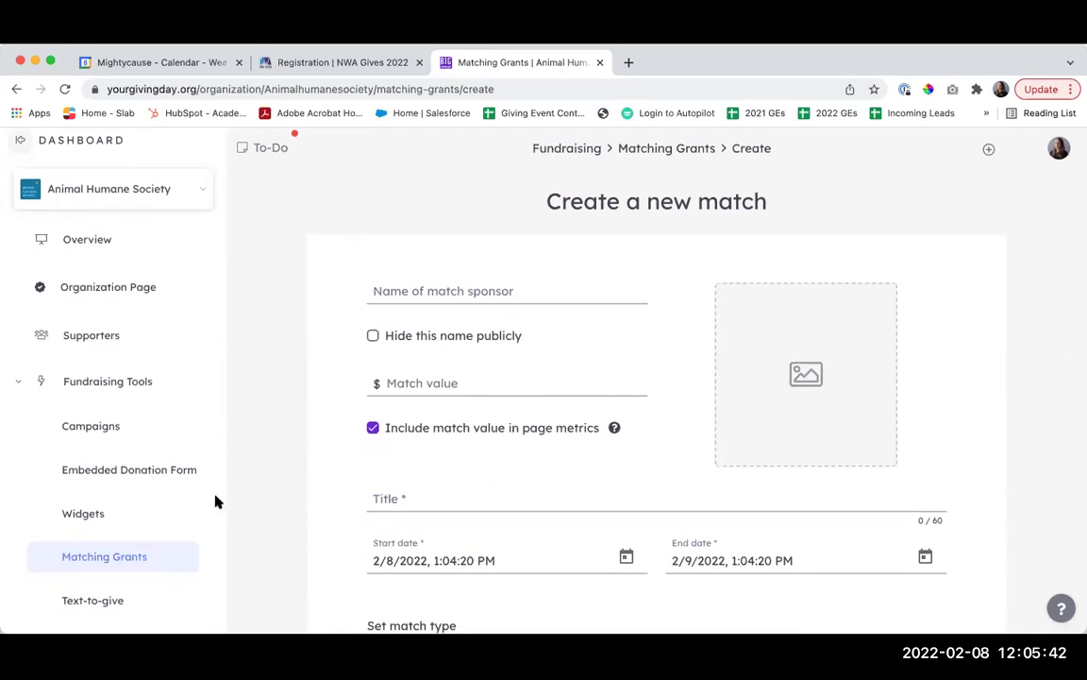
- Open the Widgets page under Fundraising Tools and look over the mini donation form preview
{"action": "left_click", "coordinate": [83, 514]}
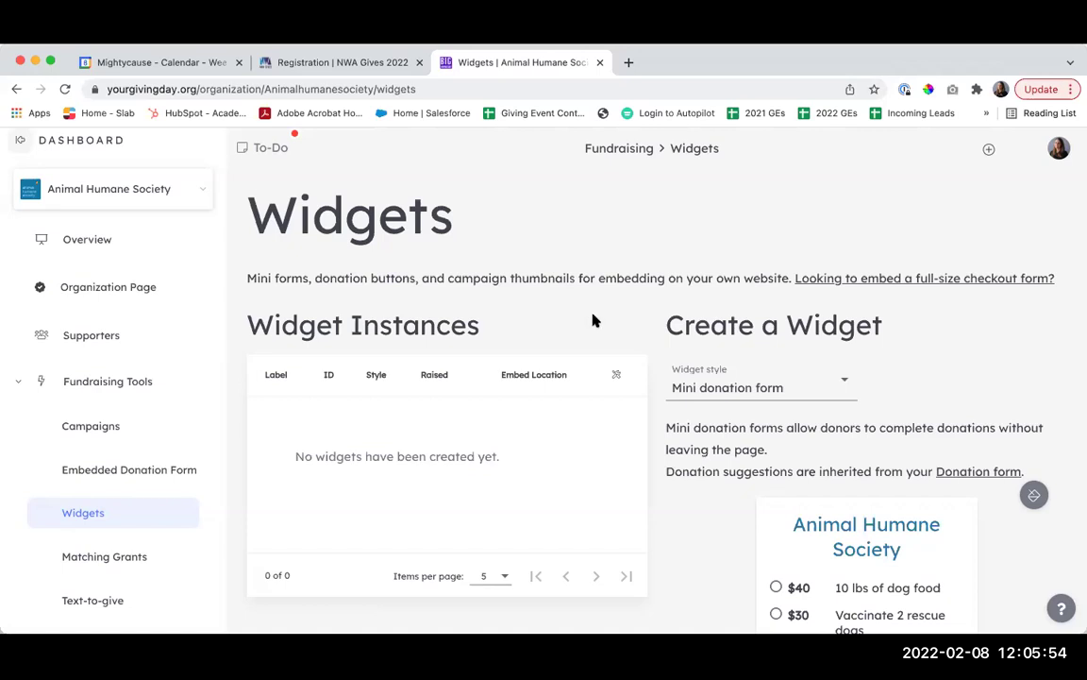
{"action": "scroll", "coordinate": [978, 368], "scroll_direction": "down", "scroll_amount": 2}
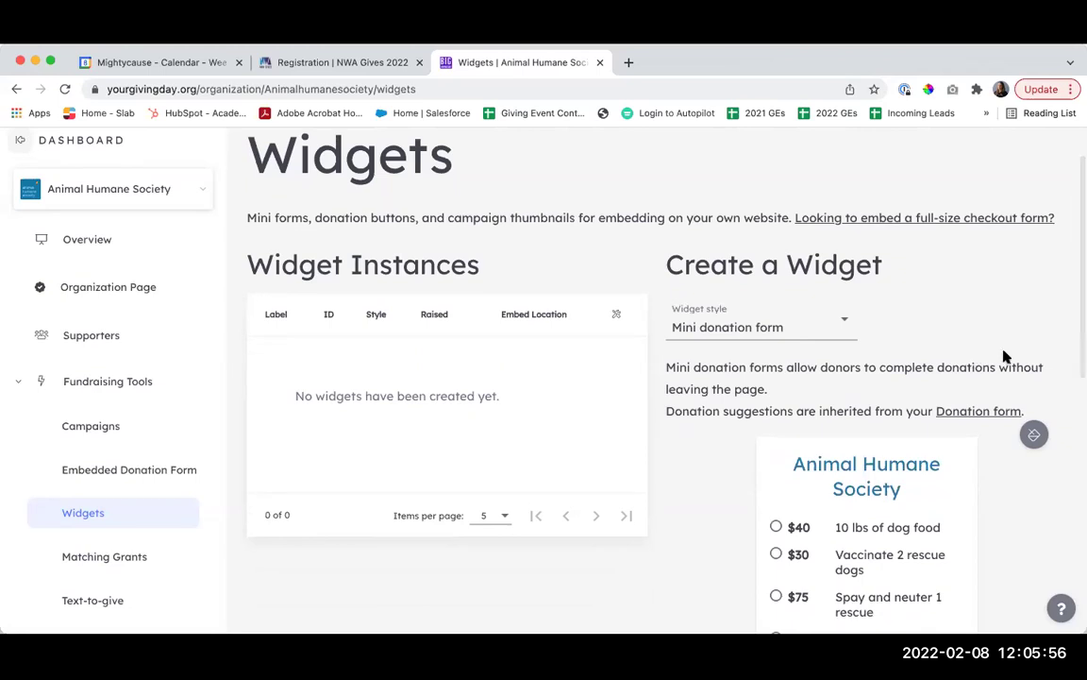
{"action": "scroll", "coordinate": [1008, 359], "scroll_direction": "down", "scroll_amount": 5}
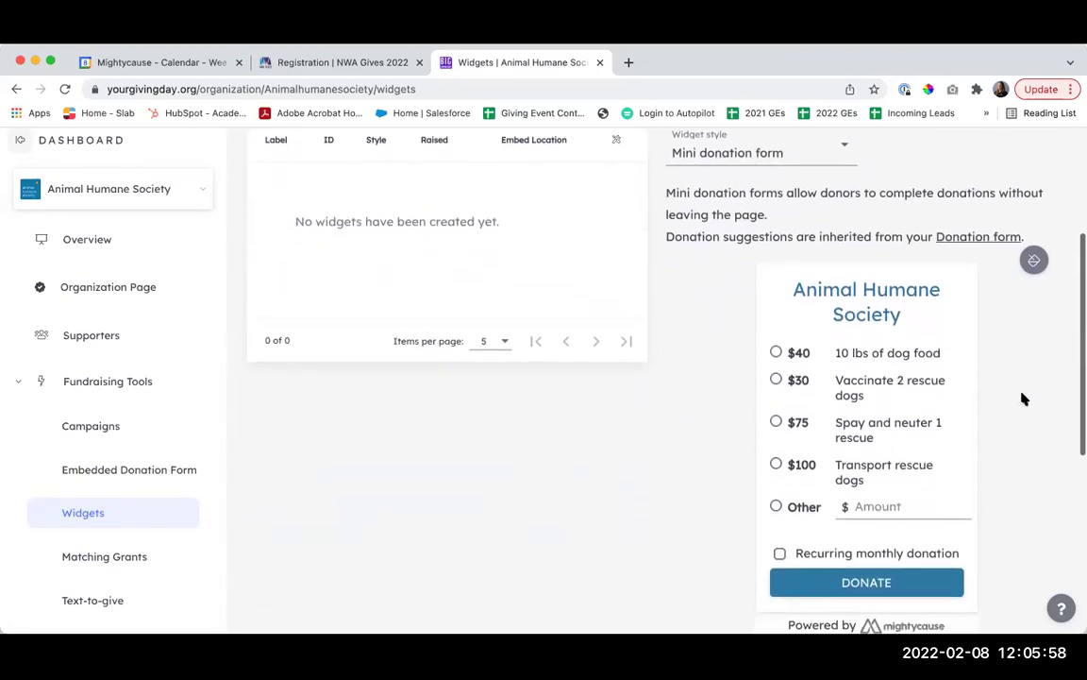
{"action": "scroll", "coordinate": [1022, 396], "scroll_direction": "up", "scroll_amount": 5}
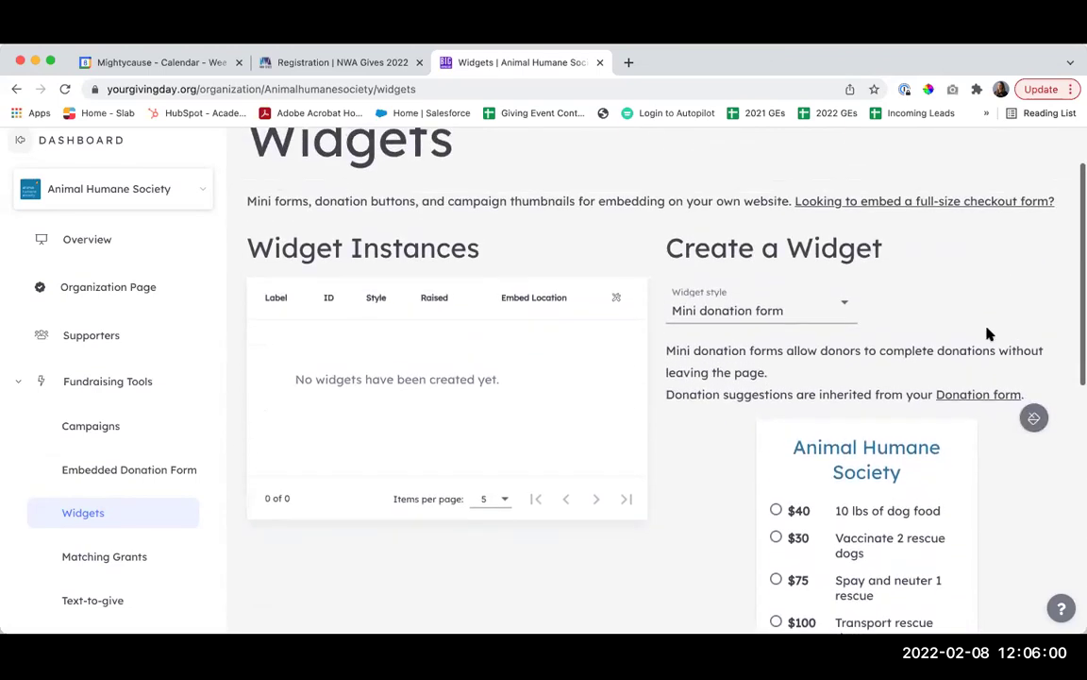
- Preview the Donate button and Thumbnail widget styles, and return the widget style to Mini donation form
{"action": "left_click", "coordinate": [727, 326]}
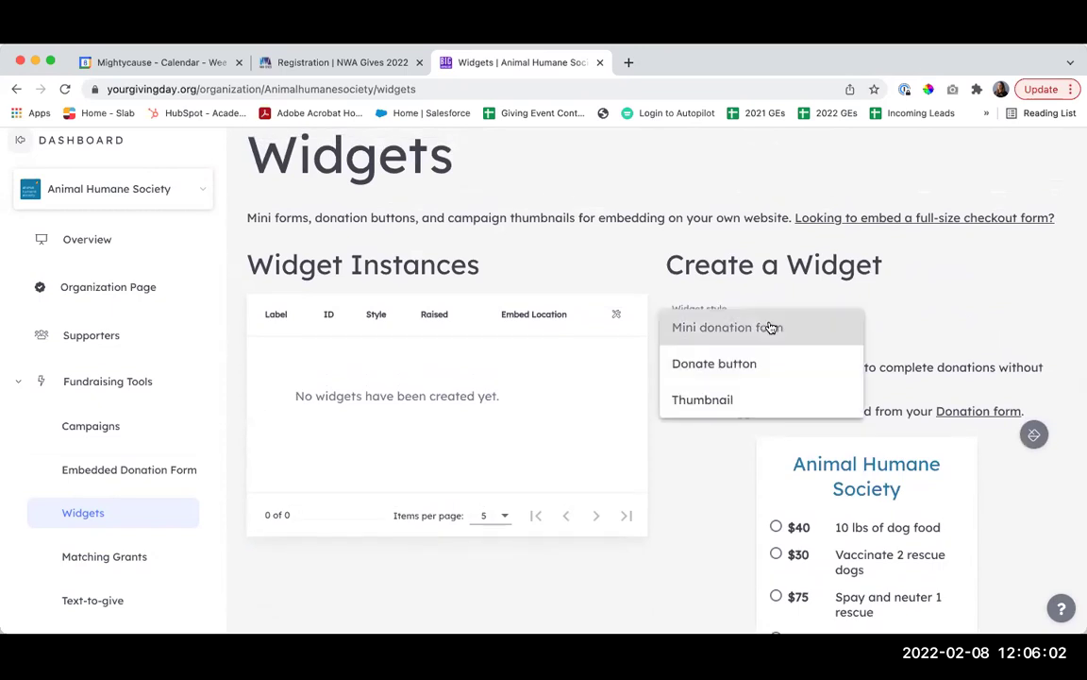
{"action": "left_click", "coordinate": [746, 365]}
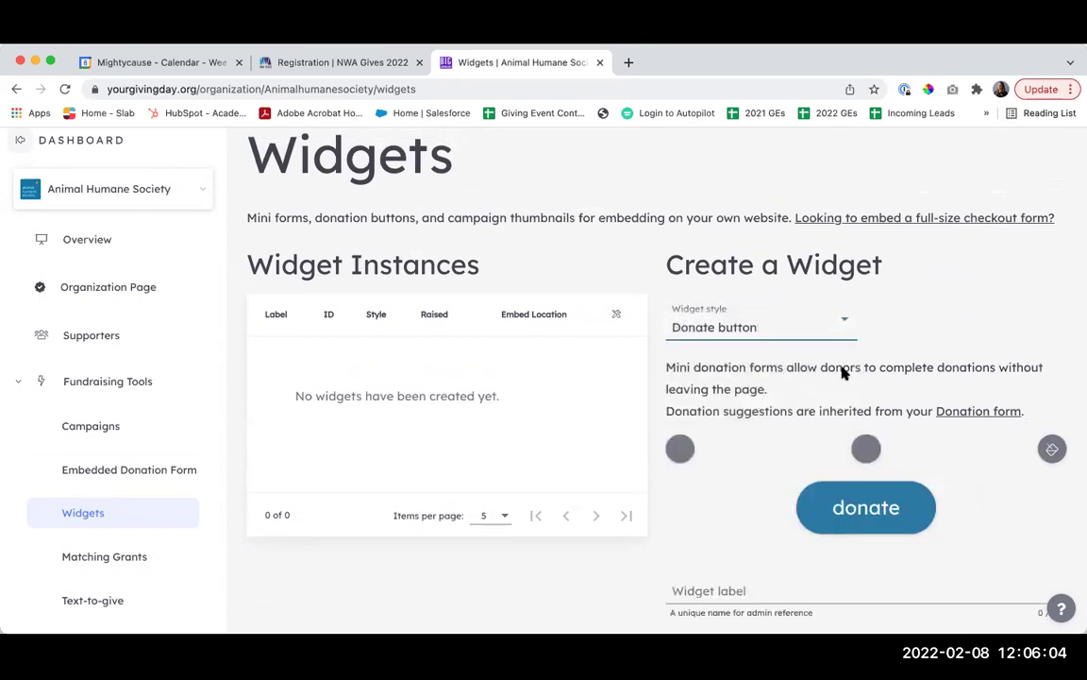
{"action": "left_click", "coordinate": [760, 326]}
{"action": "left_click", "coordinate": [727, 364]}
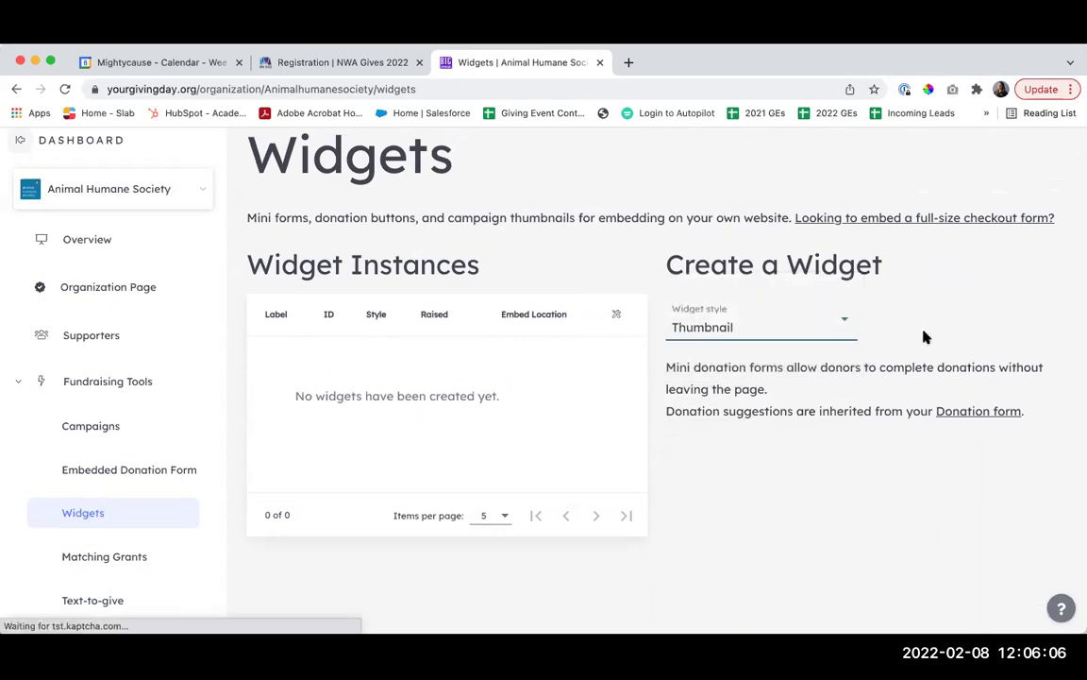
{"action": "scroll", "coordinate": [1015, 352], "scroll_direction": "down", "scroll_amount": 5}
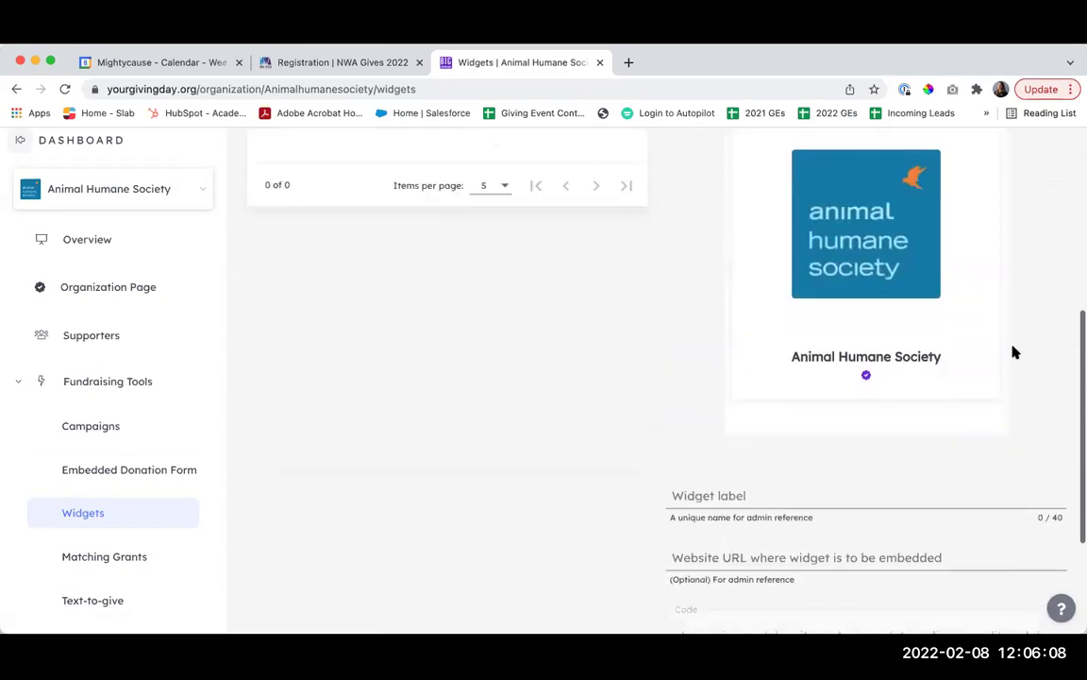
{"action": "scroll", "coordinate": [1015, 352], "scroll_direction": "up", "scroll_amount": 5}
{"action": "left_click", "coordinate": [728, 292]}
{"action": "left_click", "coordinate": [741, 219]}
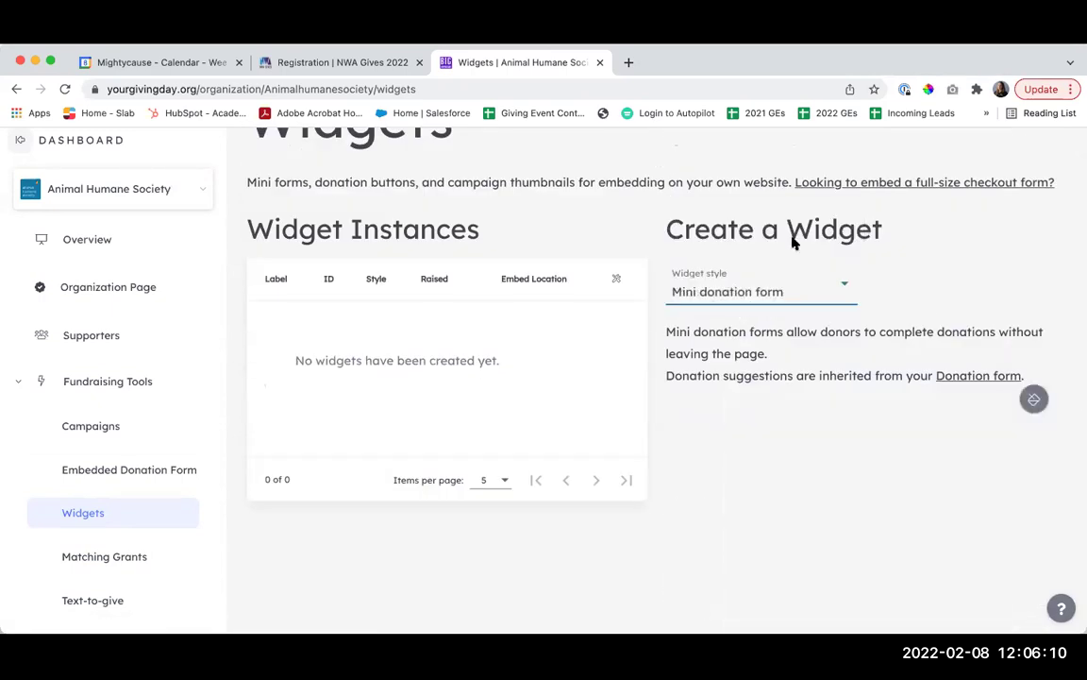
- Review the mini donation form's giving options, widget label and website URL fields, and embed code section
{"action": "scroll", "coordinate": [921, 347], "scroll_direction": "down", "scroll_amount": 3}
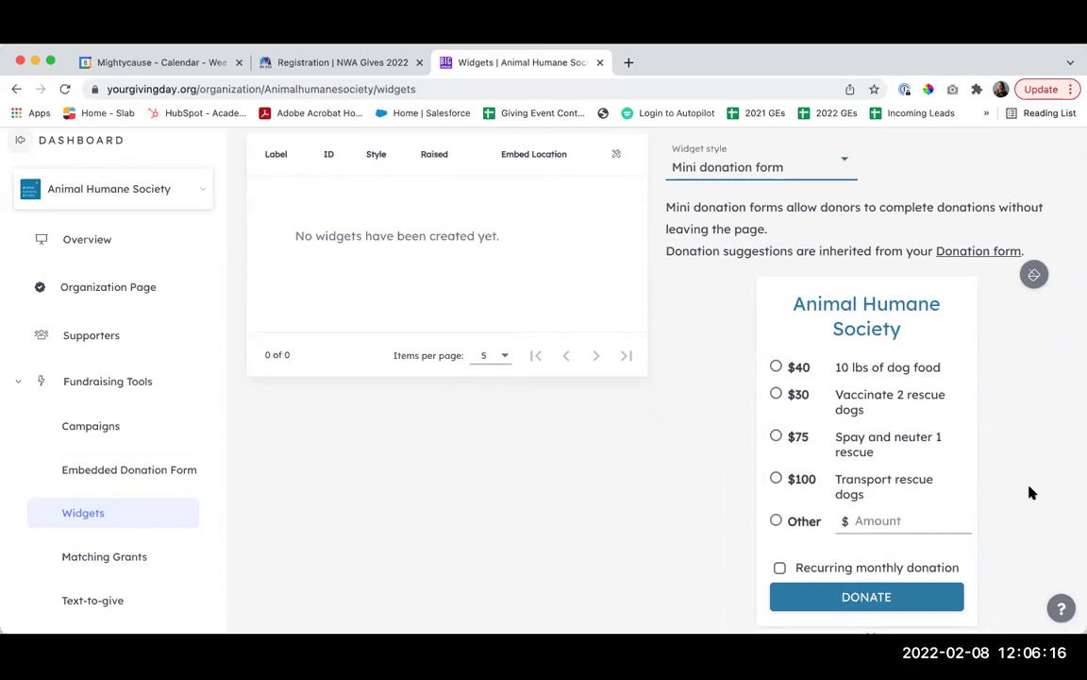
{"action": "scroll", "coordinate": [1031, 493], "scroll_direction": "up", "scroll_amount": 2}
{"action": "scroll", "coordinate": [1033, 496], "scroll_direction": "down", "scroll_amount": 5}
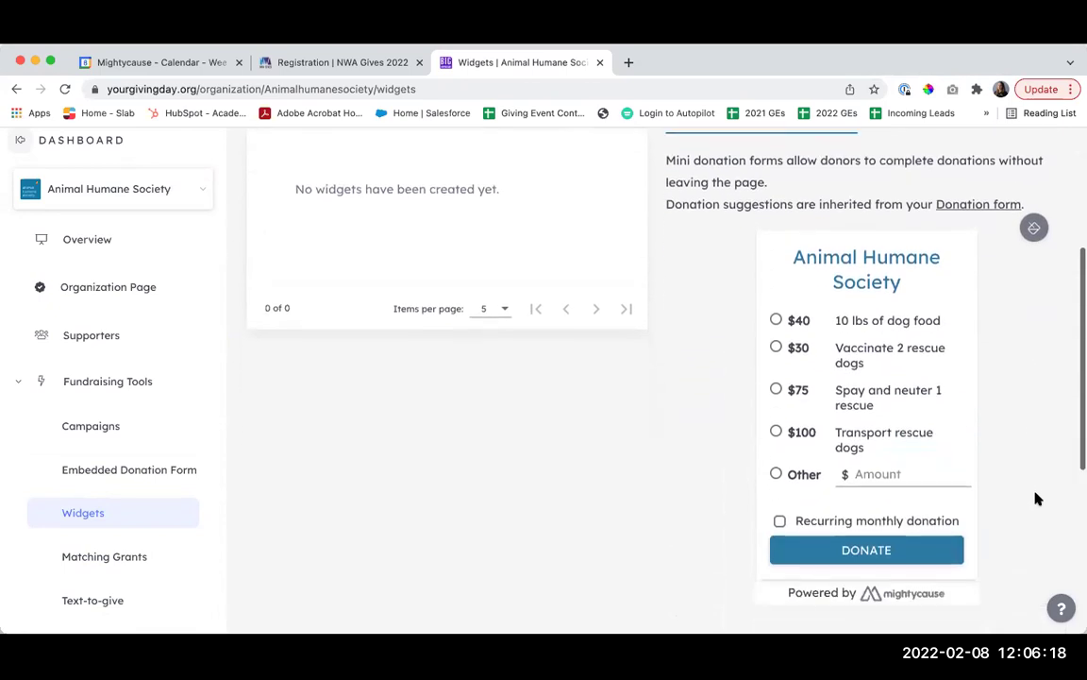
{"action": "scroll", "coordinate": [1037, 493], "scroll_direction": "down", "scroll_amount": 3}
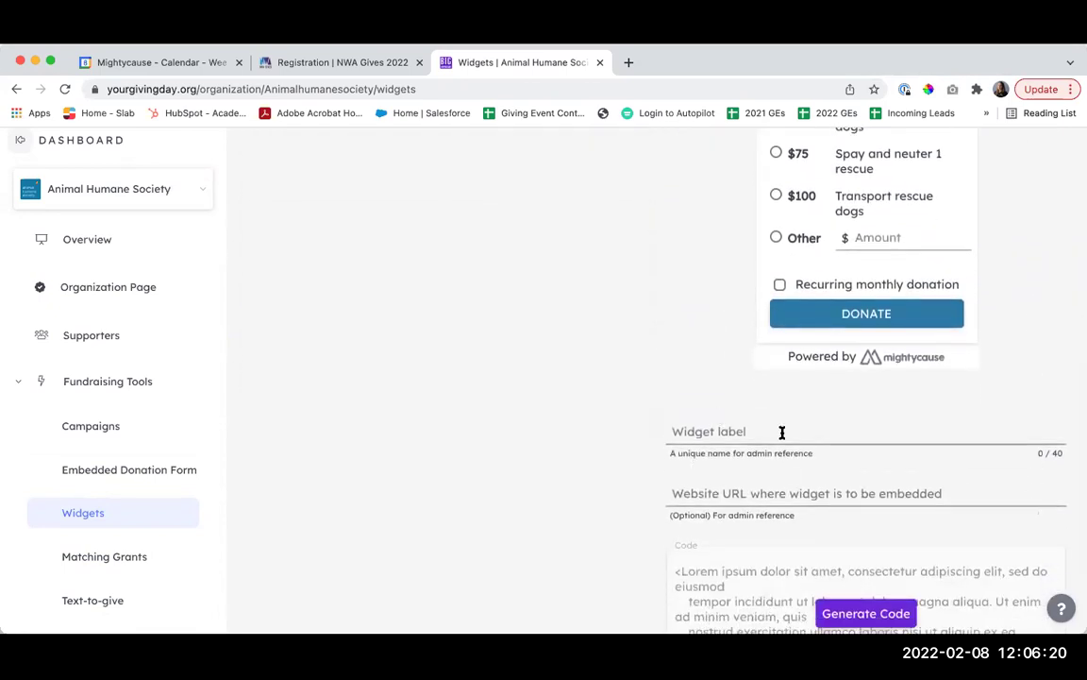
{"action": "scroll", "coordinate": [764, 434], "scroll_direction": "down", "scroll_amount": 2}
{"action": "scroll", "coordinate": [755, 435], "scroll_direction": "down", "scroll_amount": 1}
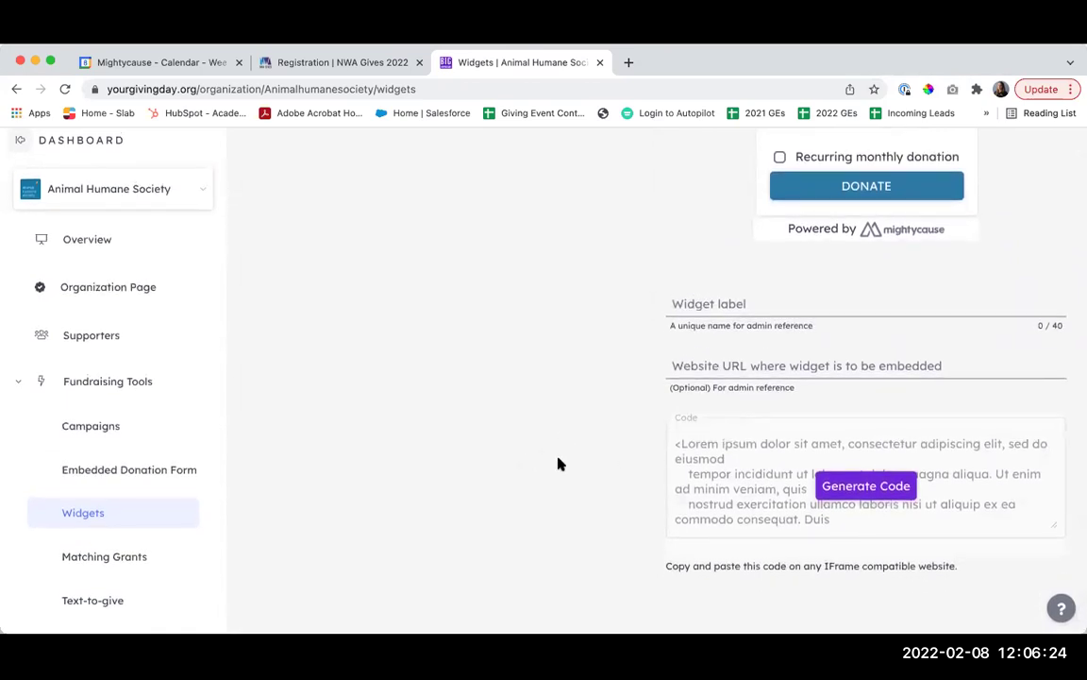
{"action": "scroll", "coordinate": [560, 464], "scroll_direction": "up", "scroll_amount": 5}
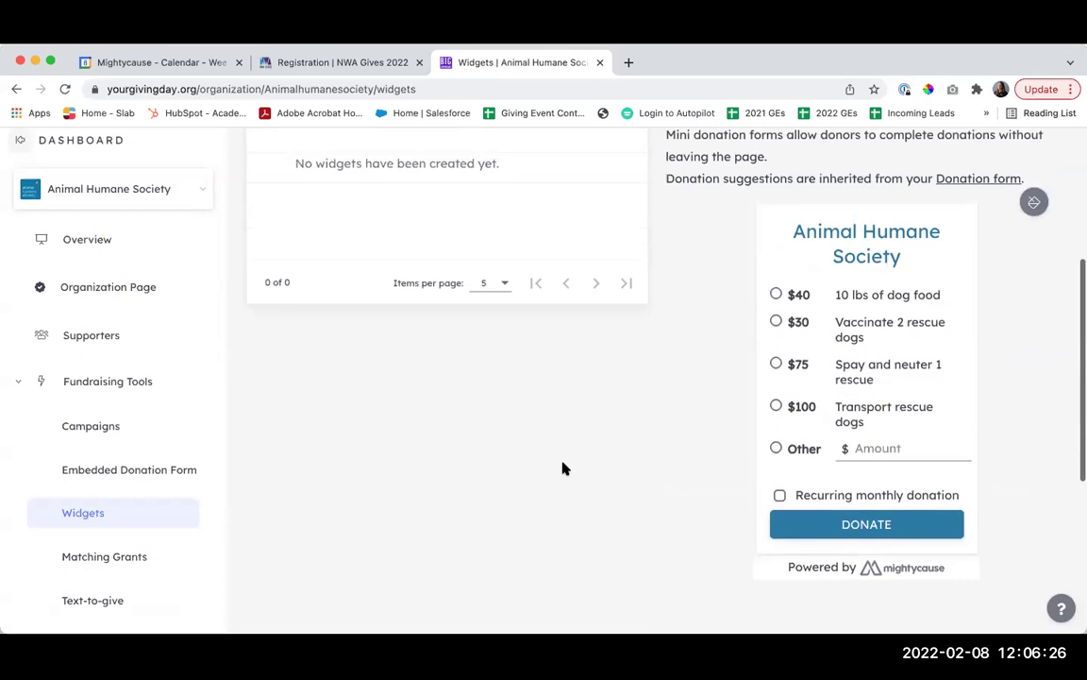
{"action": "scroll", "coordinate": [562, 468], "scroll_direction": "up", "scroll_amount": 2}
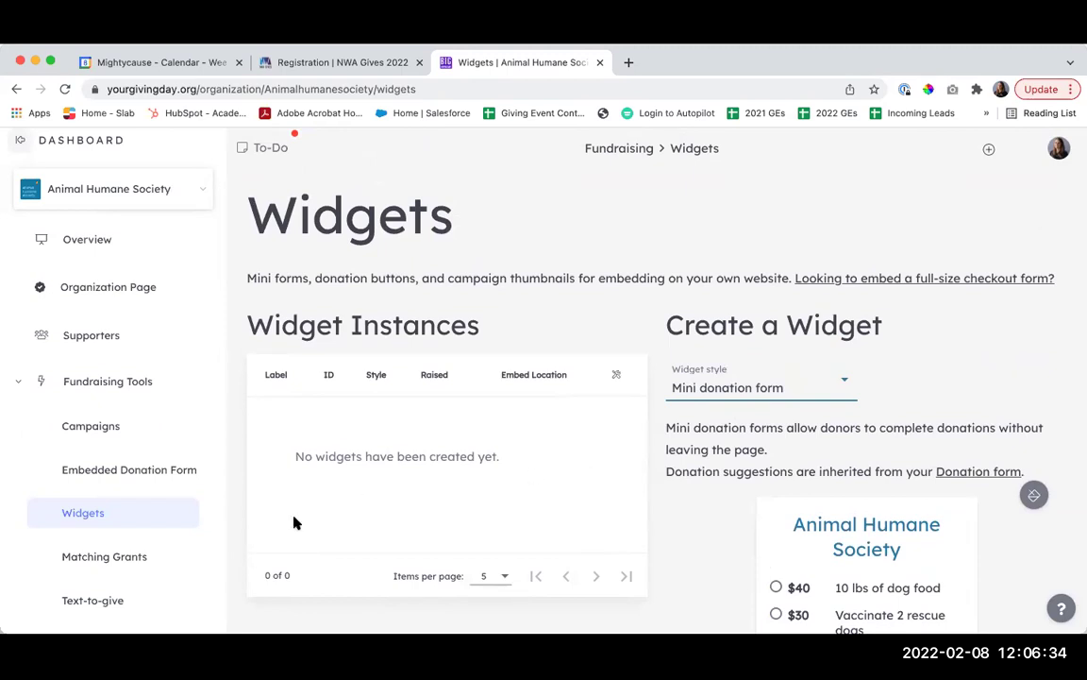
- Collapse the Fundraising Tools section, open the organization's General Settings and look over the URL Customization and Discoverability sections
{"action": "left_click", "coordinate": [21, 383]}
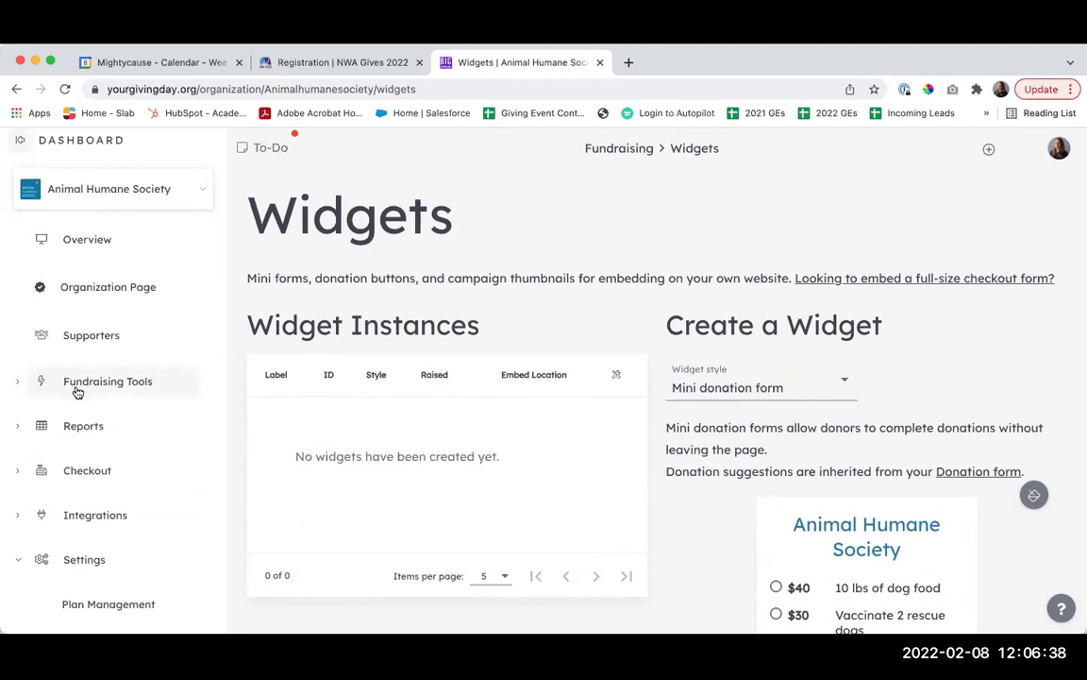
{"action": "scroll", "coordinate": [85, 396], "scroll_direction": "down", "scroll_amount": 2}
{"action": "left_click", "coordinate": [85, 479]}
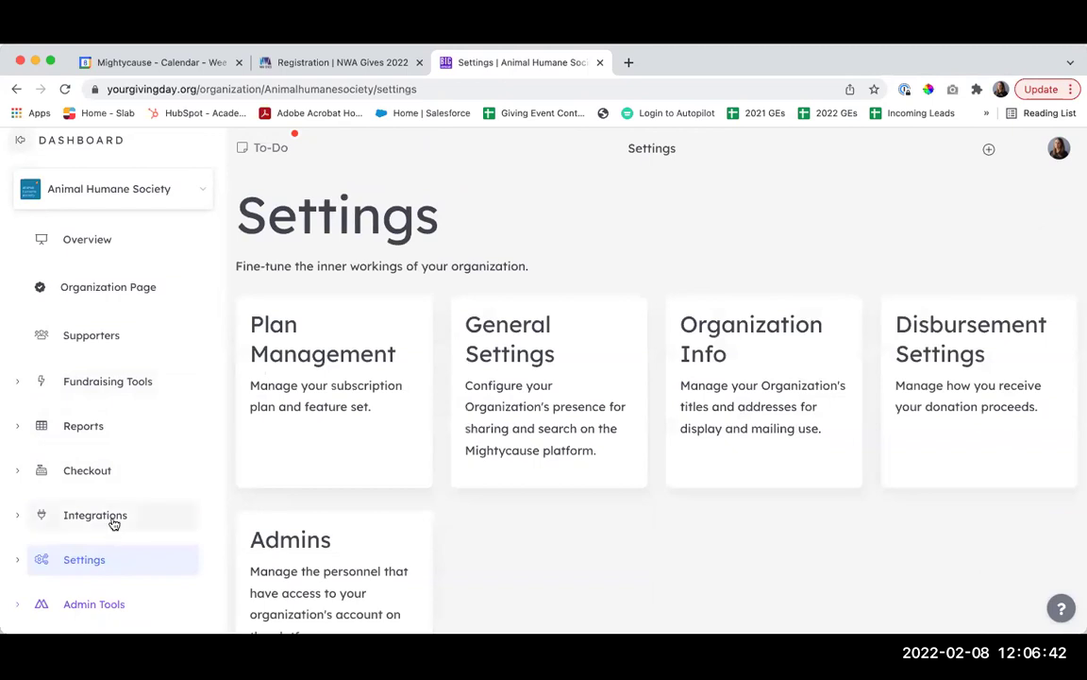
{"action": "left_click", "coordinate": [557, 404]}
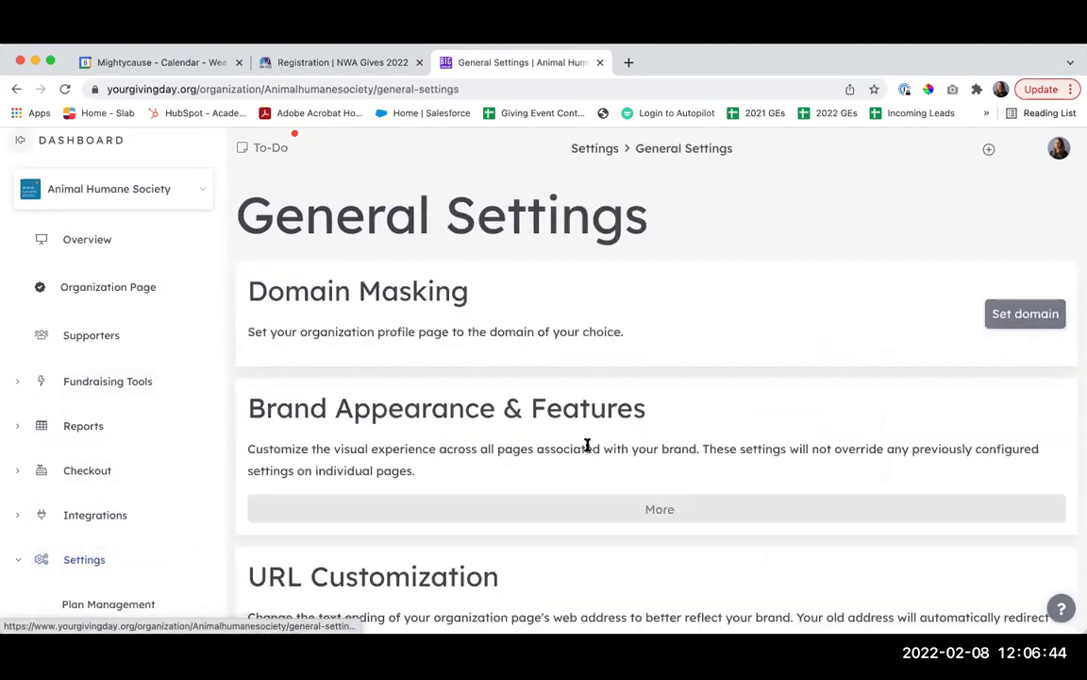
{"action": "scroll", "coordinate": [702, 331], "scroll_direction": "down", "scroll_amount": 3}
{"action": "scroll", "coordinate": [702, 332], "scroll_direction": "down", "scroll_amount": 2}
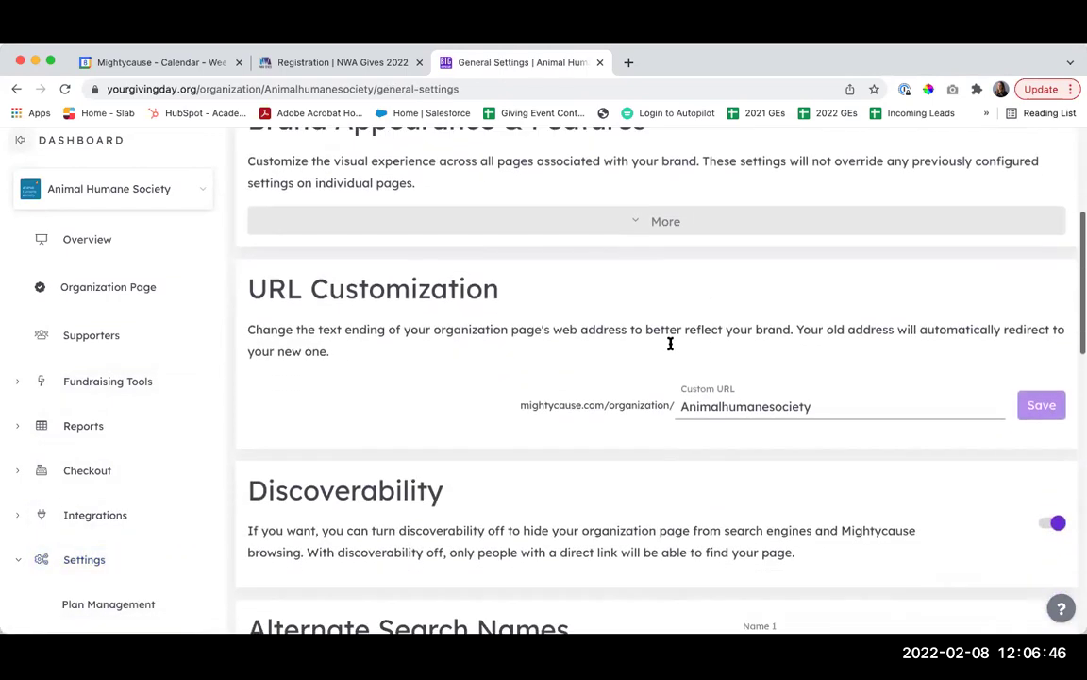
- Highlight the URL Customization heading and review the Discoverability, Alternate Search Names and Search Tags sections of General Settings
{"action": "left_click_drag", "start_coordinate": [524, 286], "coordinate": [247, 295]}
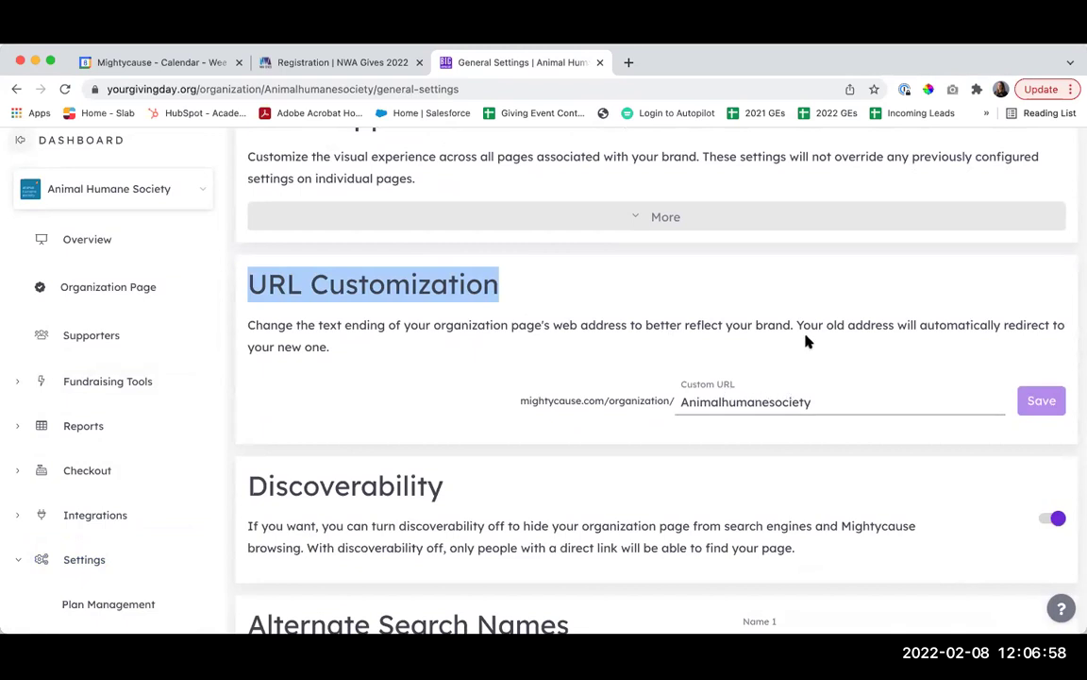
{"action": "scroll", "coordinate": [690, 328], "scroll_direction": "down", "scroll_amount": 5}
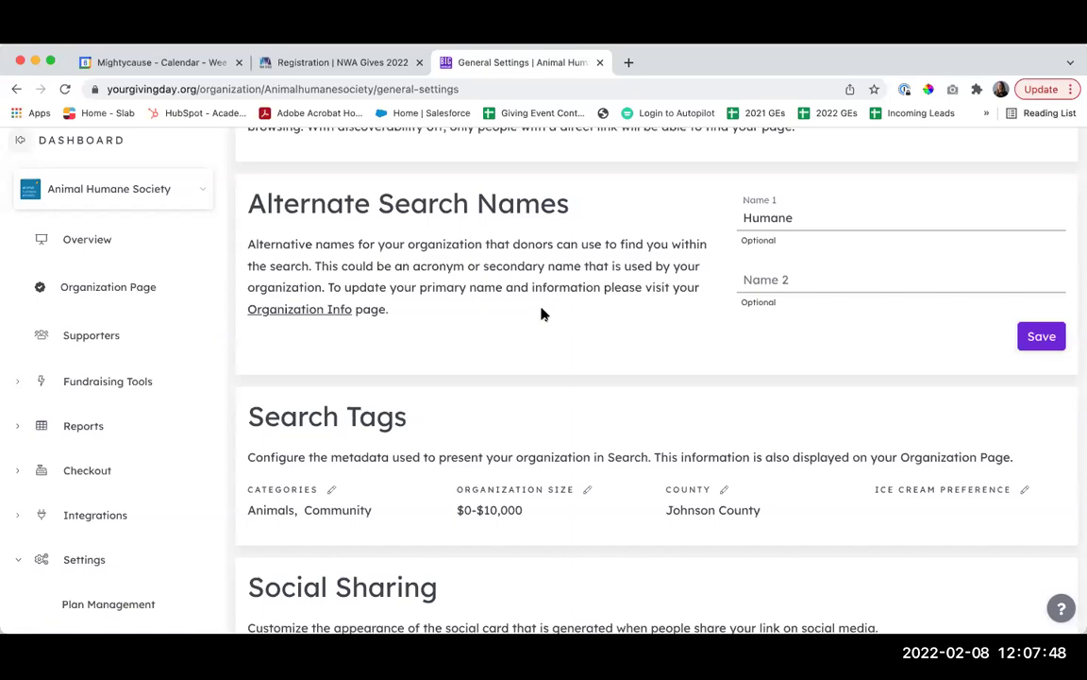
{"action": "scroll", "coordinate": [534, 312], "scroll_direction": "up", "scroll_amount": 10}
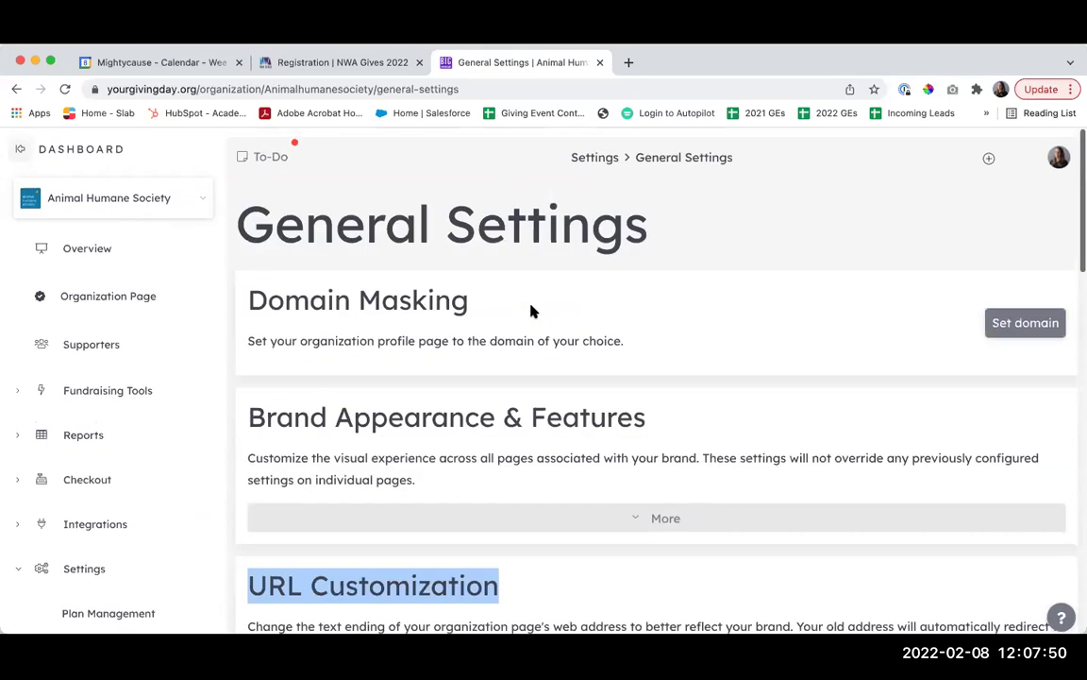
{"action": "scroll", "coordinate": [638, 364], "scroll_direction": "down", "scroll_amount": 10}
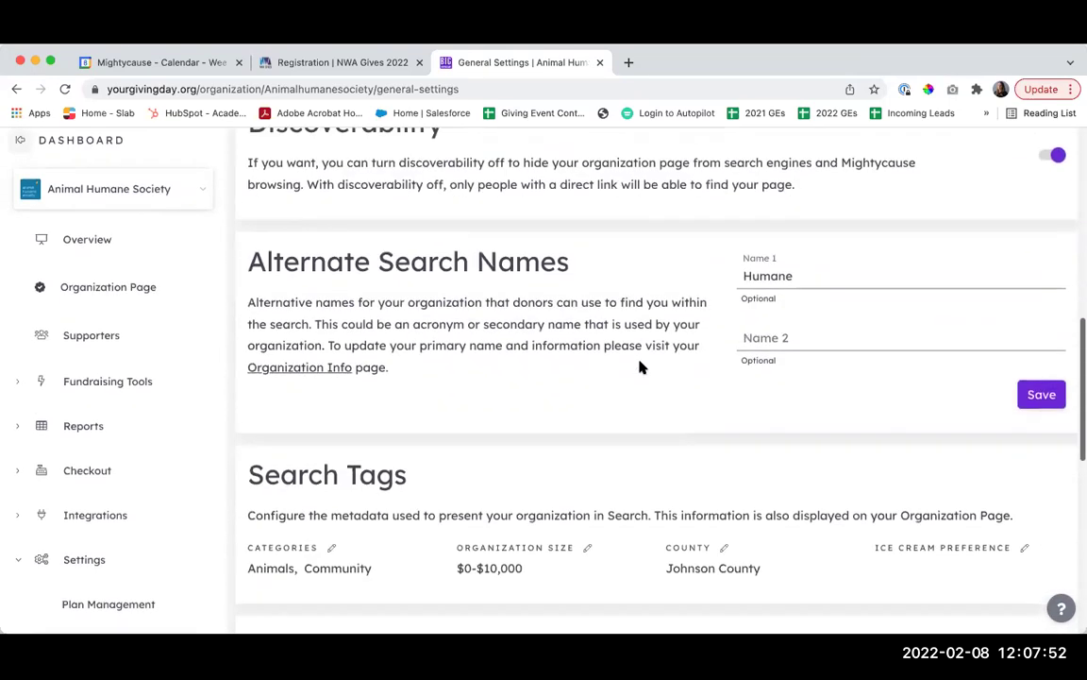
{"action": "scroll", "coordinate": [613, 321], "scroll_direction": "down", "scroll_amount": 2}
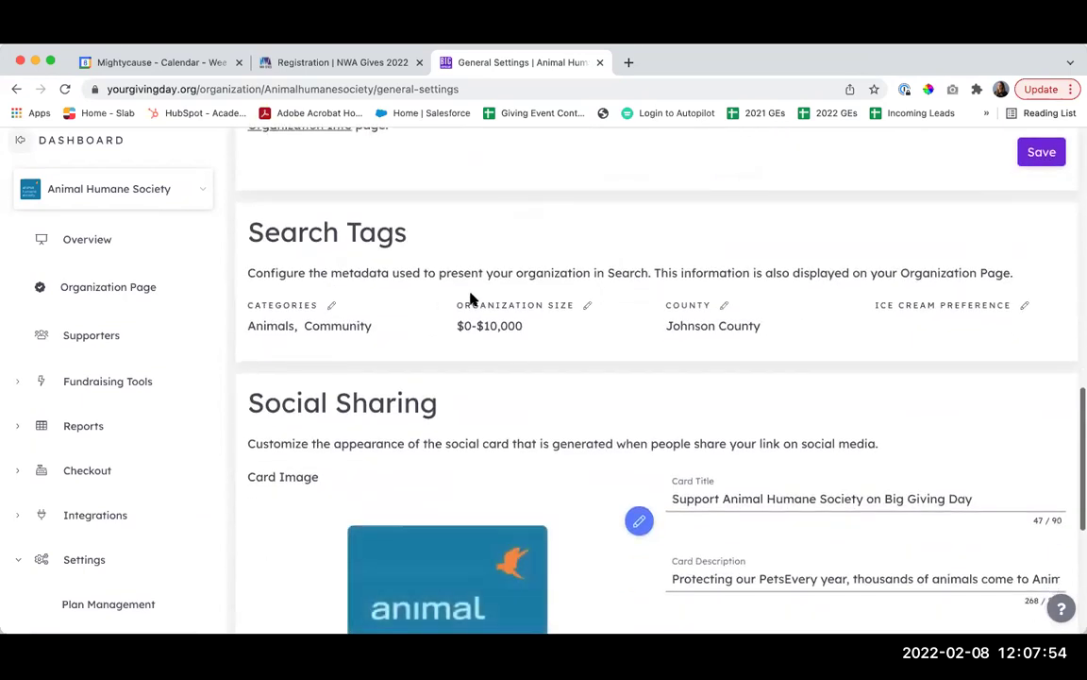
- Review the Social Sharing card's image, title, description, Twitter account and hashtag fields
{"action": "scroll", "coordinate": [891, 308], "scroll_direction": "down", "scroll_amount": 3}
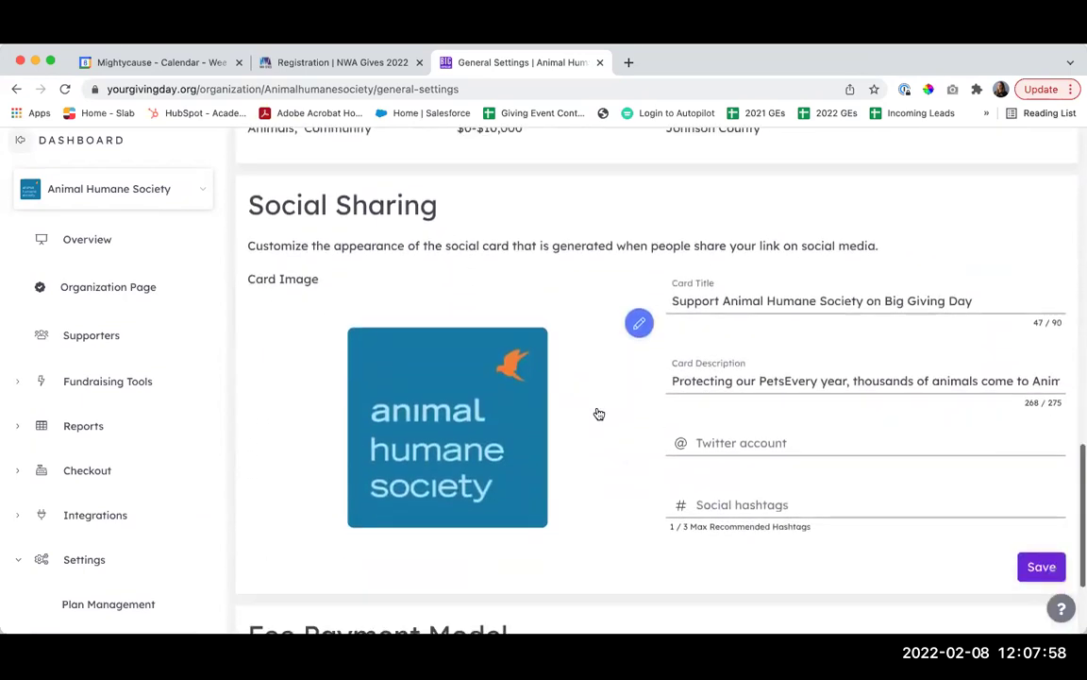
{"action": "scroll", "coordinate": [596, 413], "scroll_direction": "down", "scroll_amount": 1}
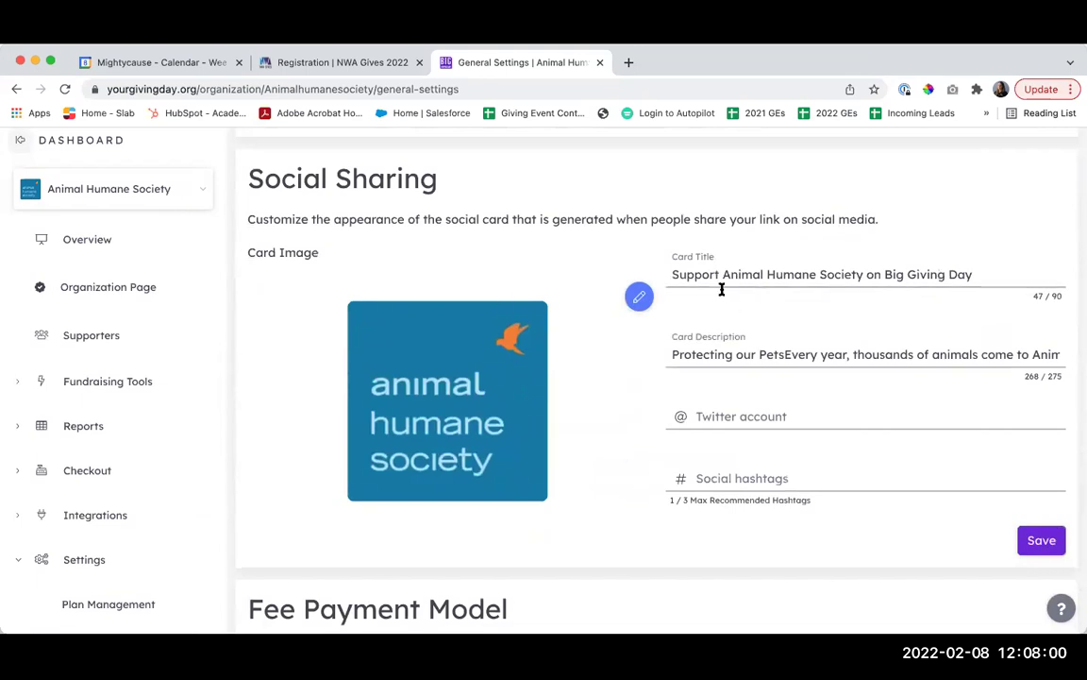
{"action": "scroll", "coordinate": [784, 276], "scroll_direction": "up", "scroll_amount": 1}
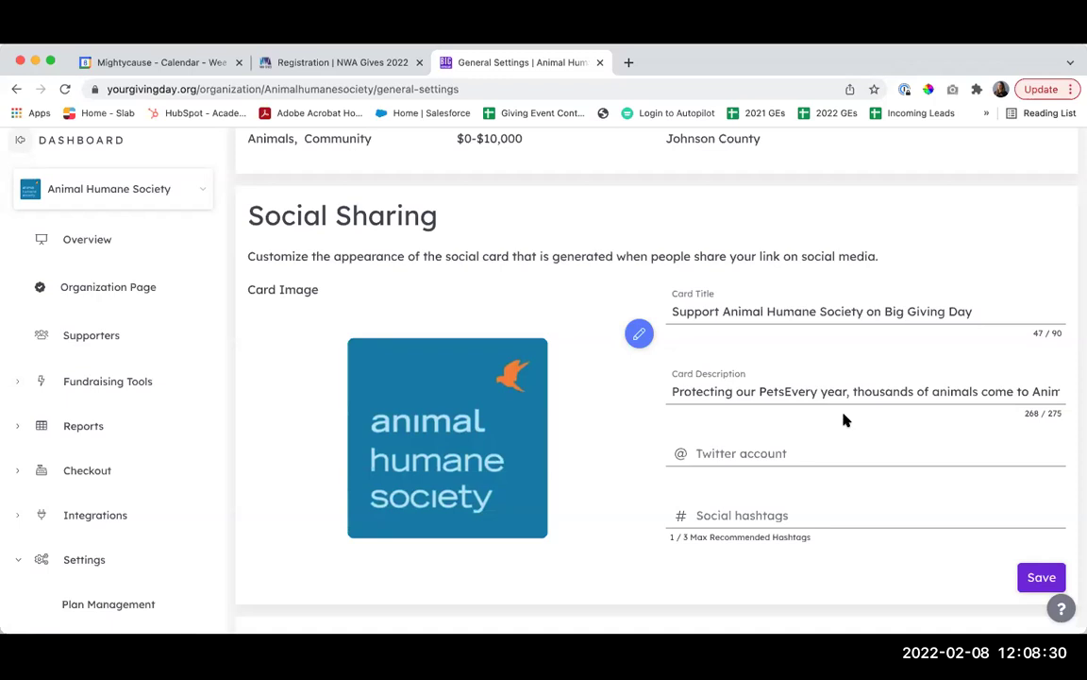
- Open the Organization Info settings and look over the profile address, contact, Legal Name and Legal Mailing Address sections
{"action": "scroll", "coordinate": [151, 429], "scroll_direction": "down", "scroll_amount": 5}
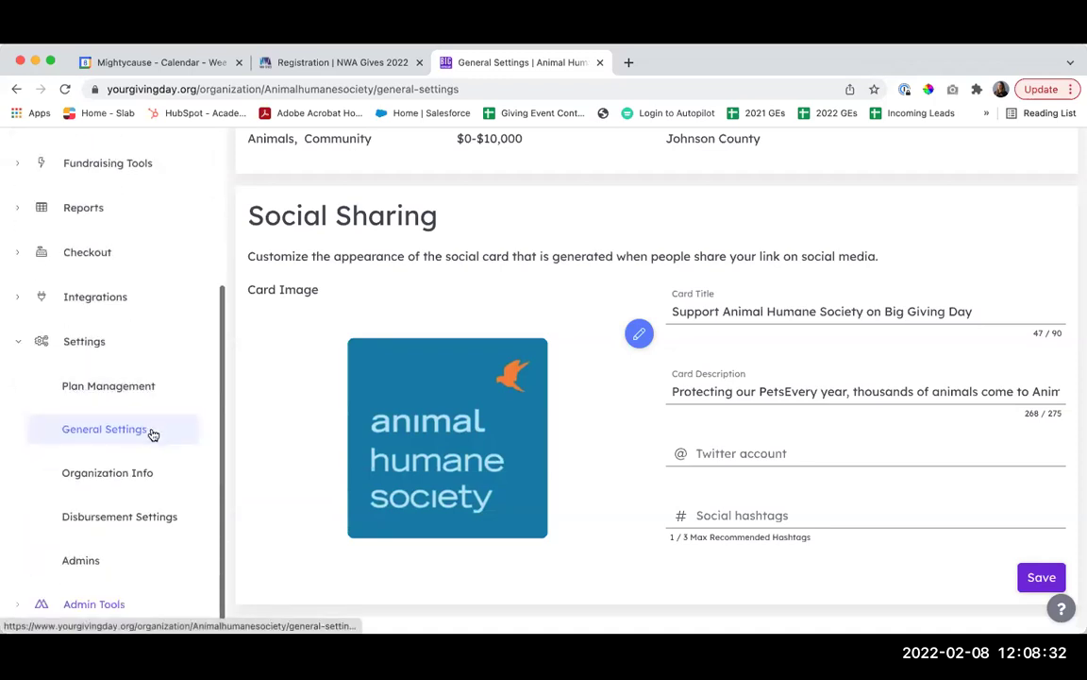
{"action": "left_click", "coordinate": [130, 477]}
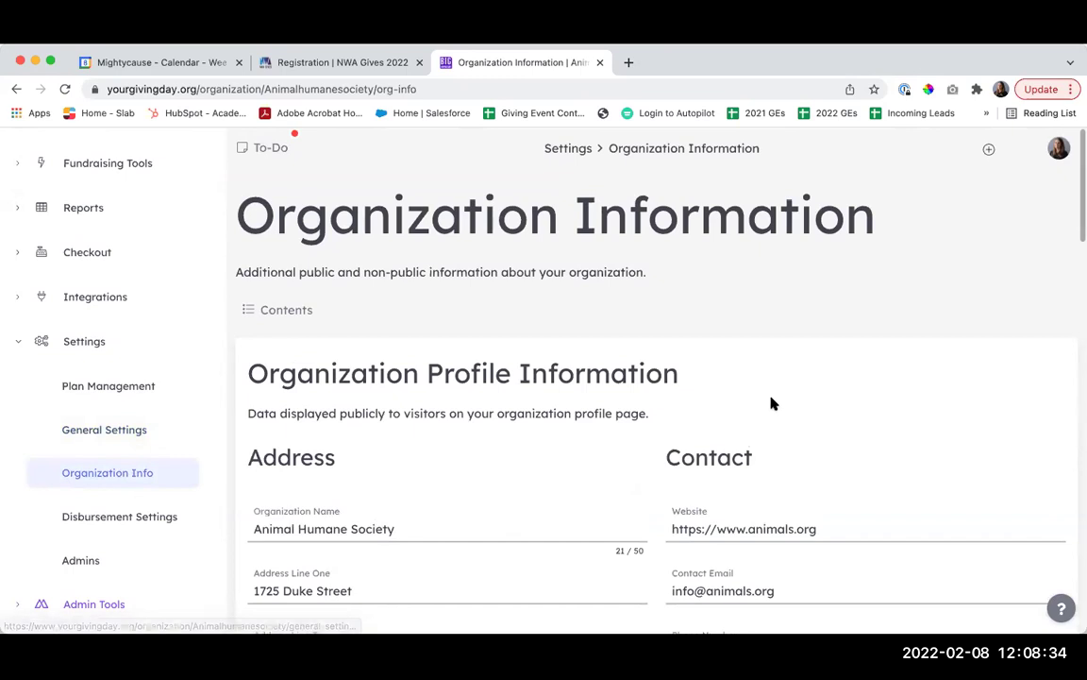
{"action": "scroll", "coordinate": [772, 400], "scroll_direction": "down", "scroll_amount": 2}
{"action": "scroll", "coordinate": [842, 412], "scroll_direction": "down", "scroll_amount": 3}
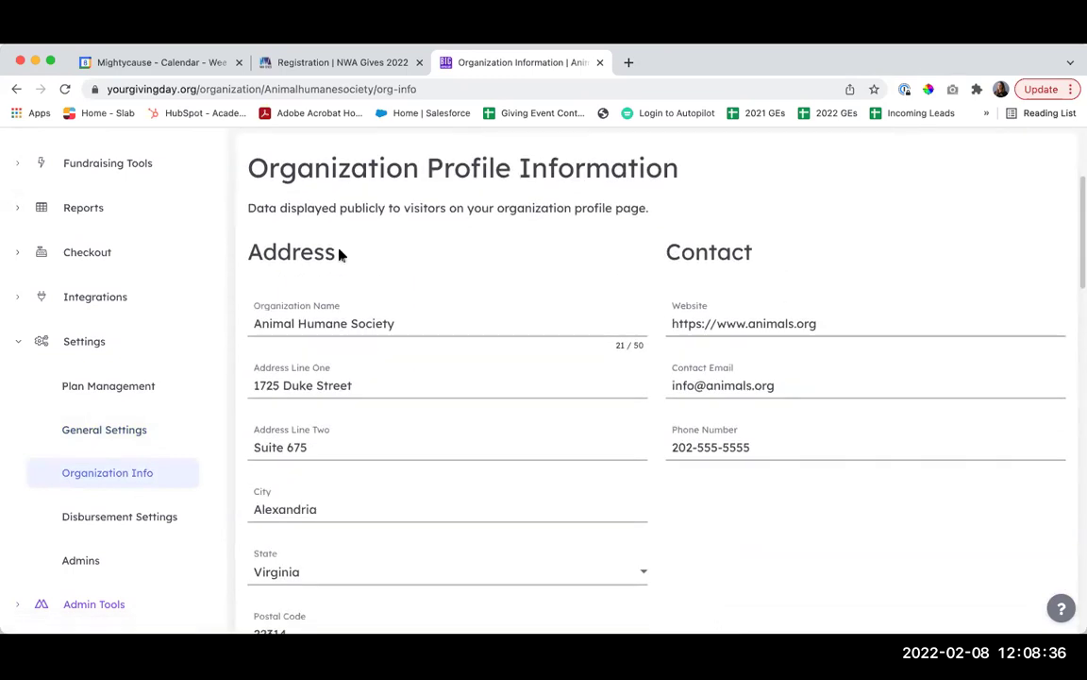
{"action": "scroll", "coordinate": [496, 380], "scroll_direction": "down", "scroll_amount": 2}
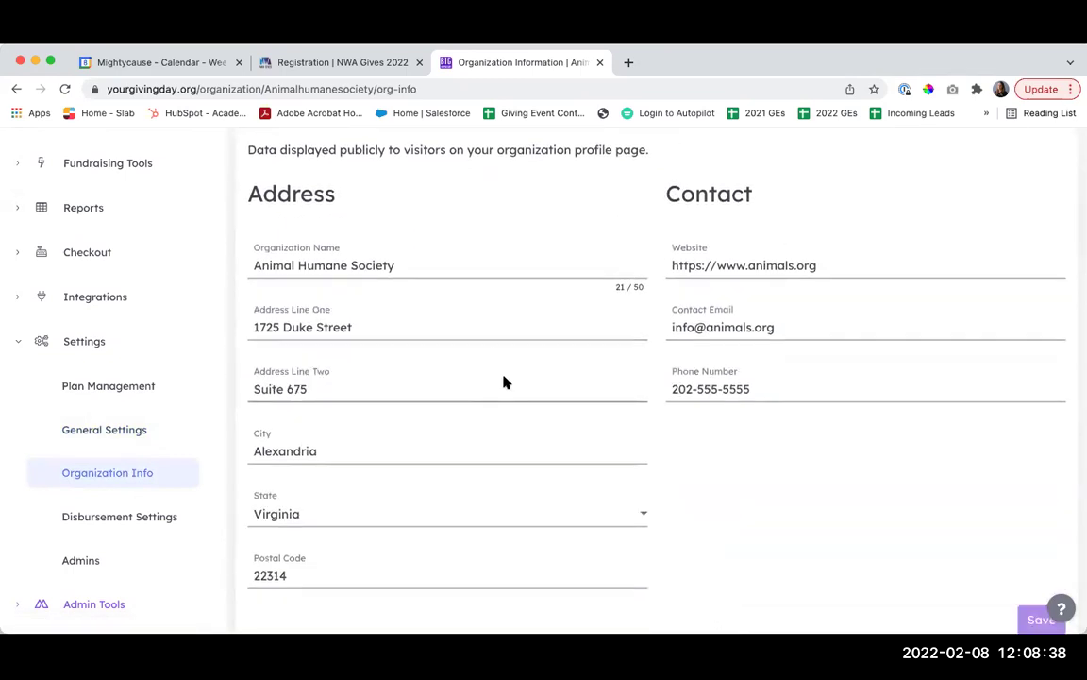
{"action": "scroll", "coordinate": [504, 381], "scroll_direction": "down", "scroll_amount": 1}
{"action": "scroll", "coordinate": [509, 382], "scroll_direction": "up", "scroll_amount": 5}
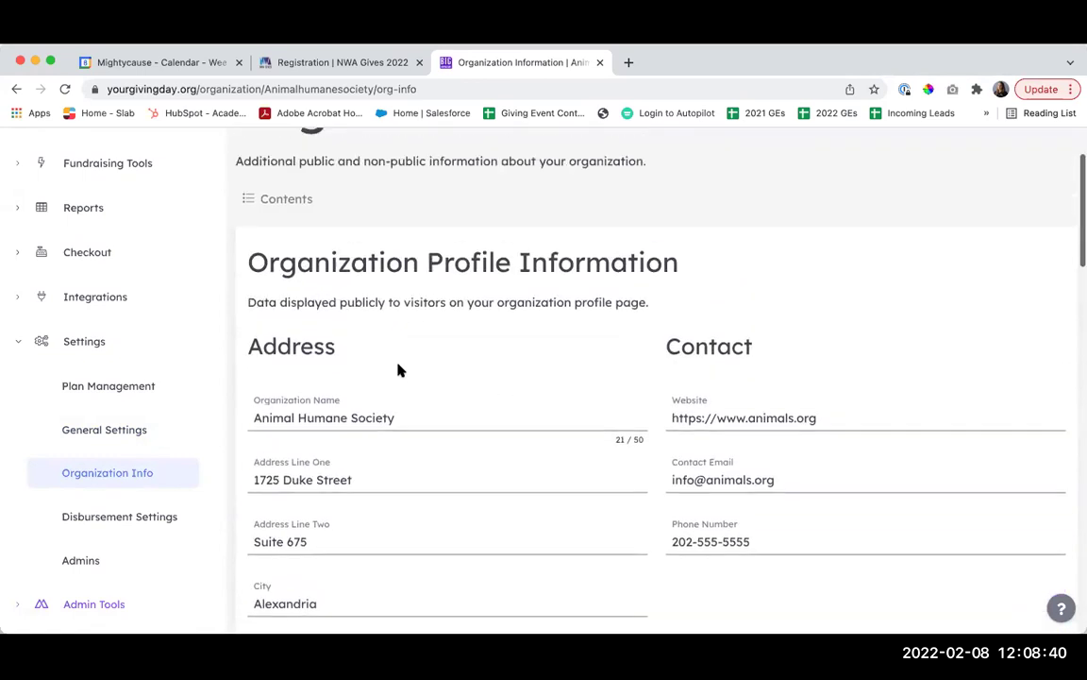
{"action": "scroll", "coordinate": [539, 364], "scroll_direction": "down", "scroll_amount": 15}
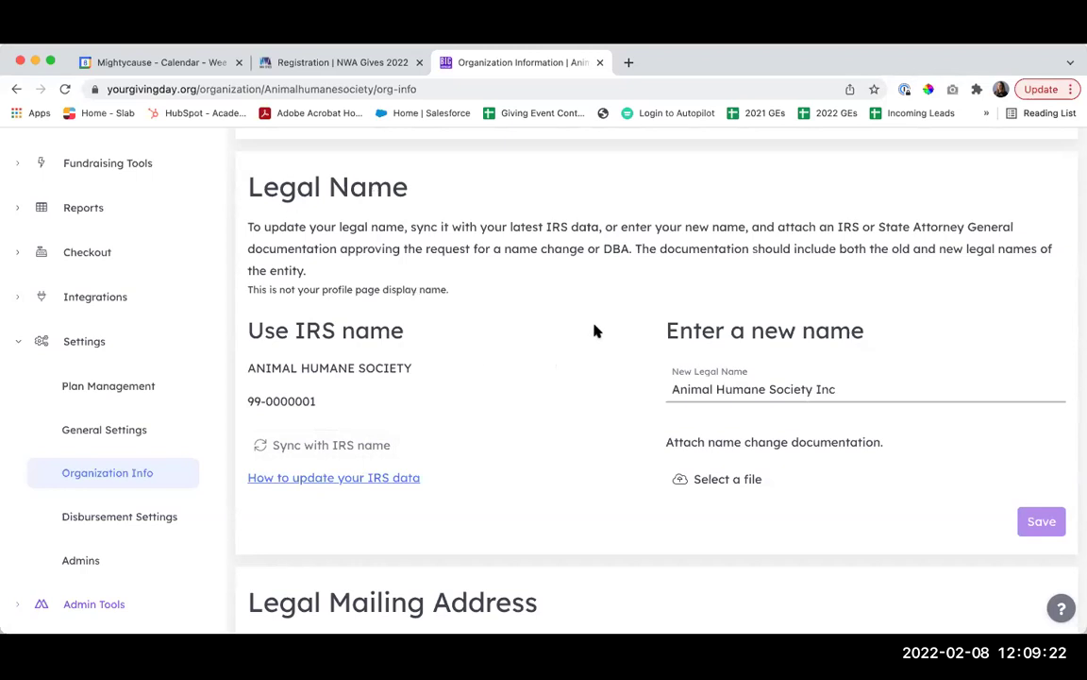
{"action": "scroll", "coordinate": [594, 330], "scroll_direction": "down", "scroll_amount": 5}
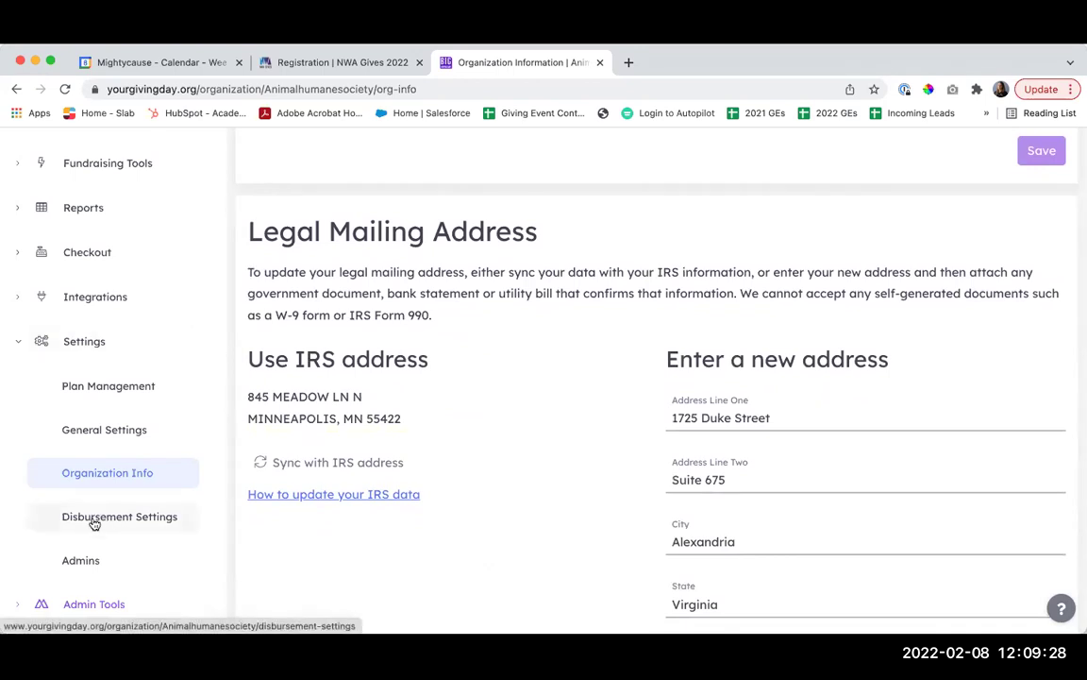
- Open the Admins settings, review the fields of the Add New Admin form, and close the form without sending it
{"action": "left_click", "coordinate": [81, 560]}
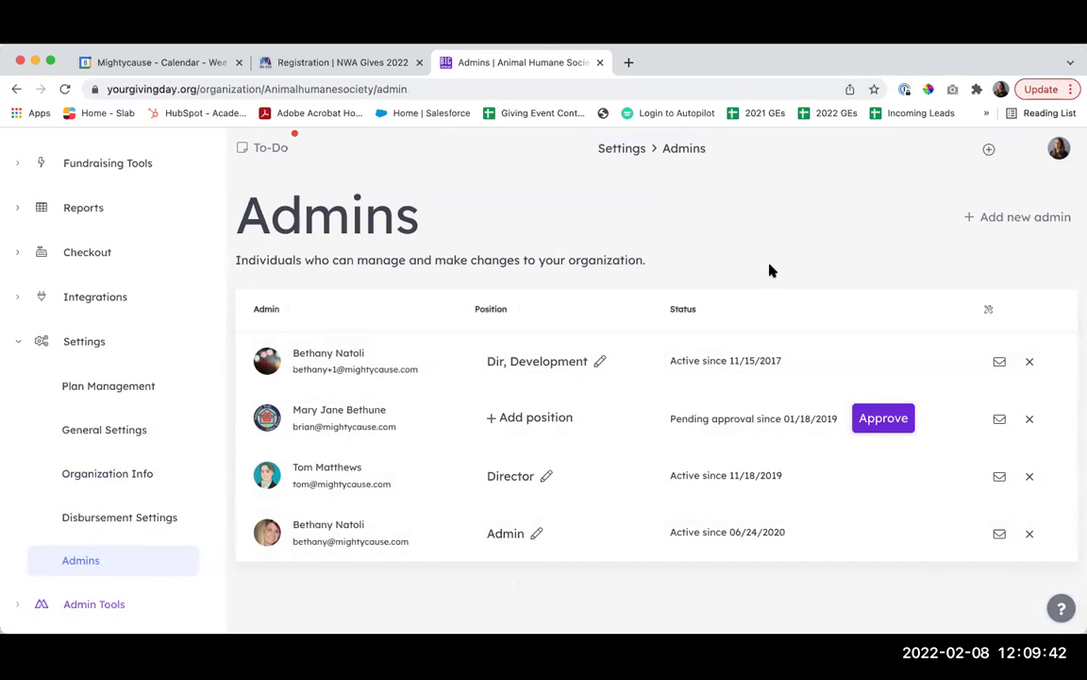
{"action": "left_click", "coordinate": [1003, 220]}
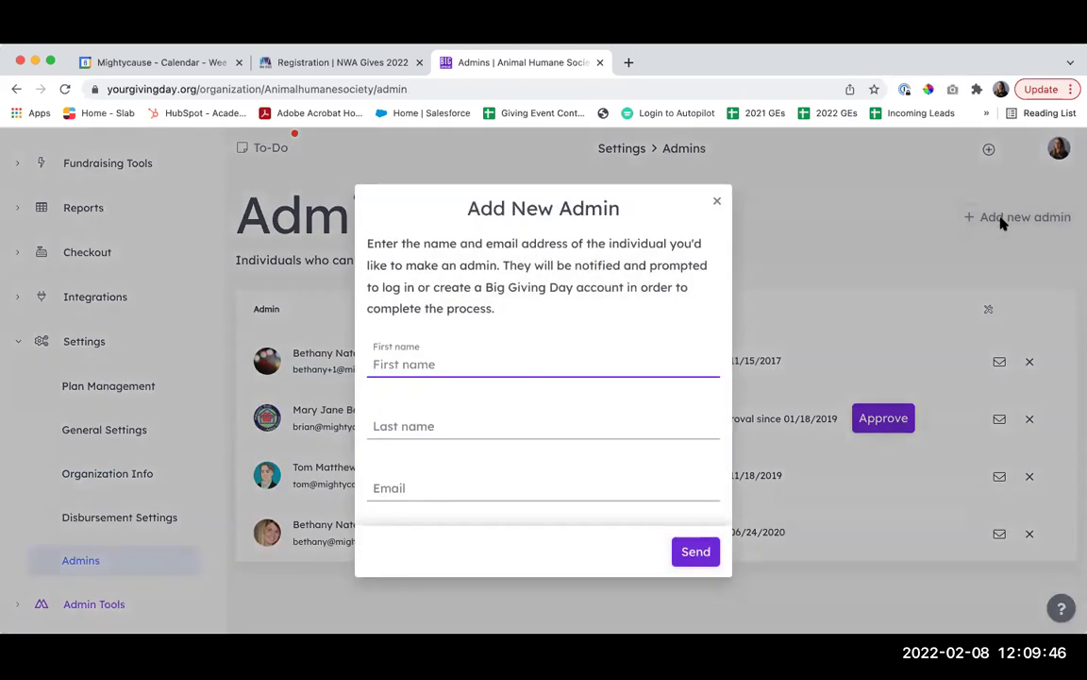
{"action": "scroll", "coordinate": [452, 439], "scroll_direction": "down", "scroll_amount": 2}
{"action": "scroll", "coordinate": [450, 451], "scroll_direction": "down", "scroll_amount": 1}
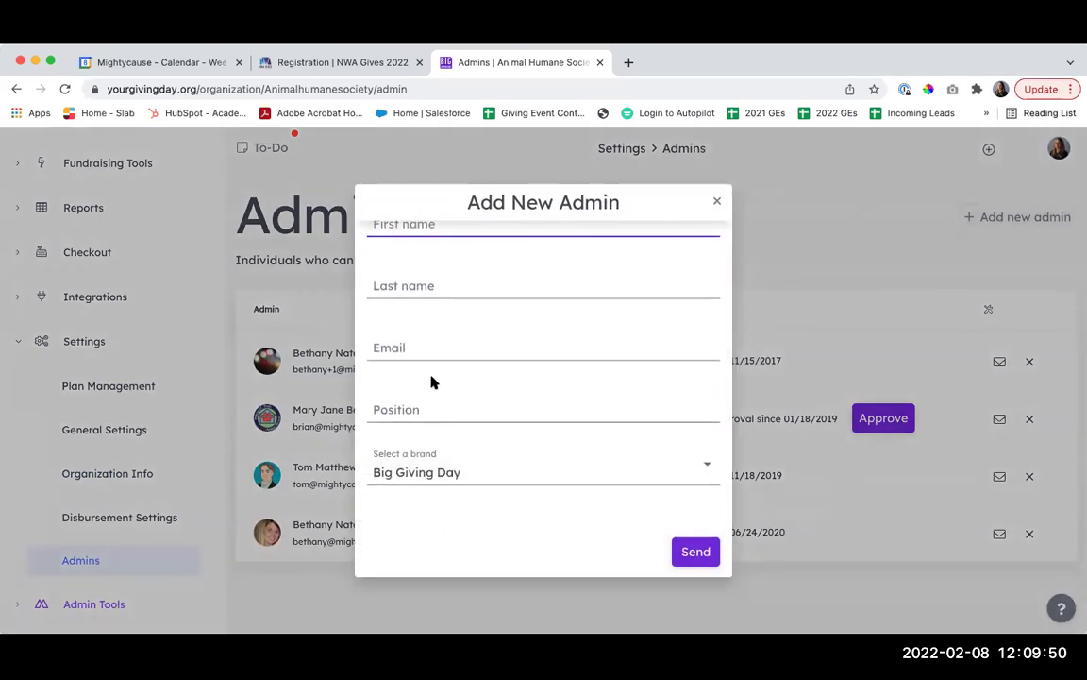
{"action": "scroll", "coordinate": [431, 383], "scroll_direction": "up", "scroll_amount": 1}
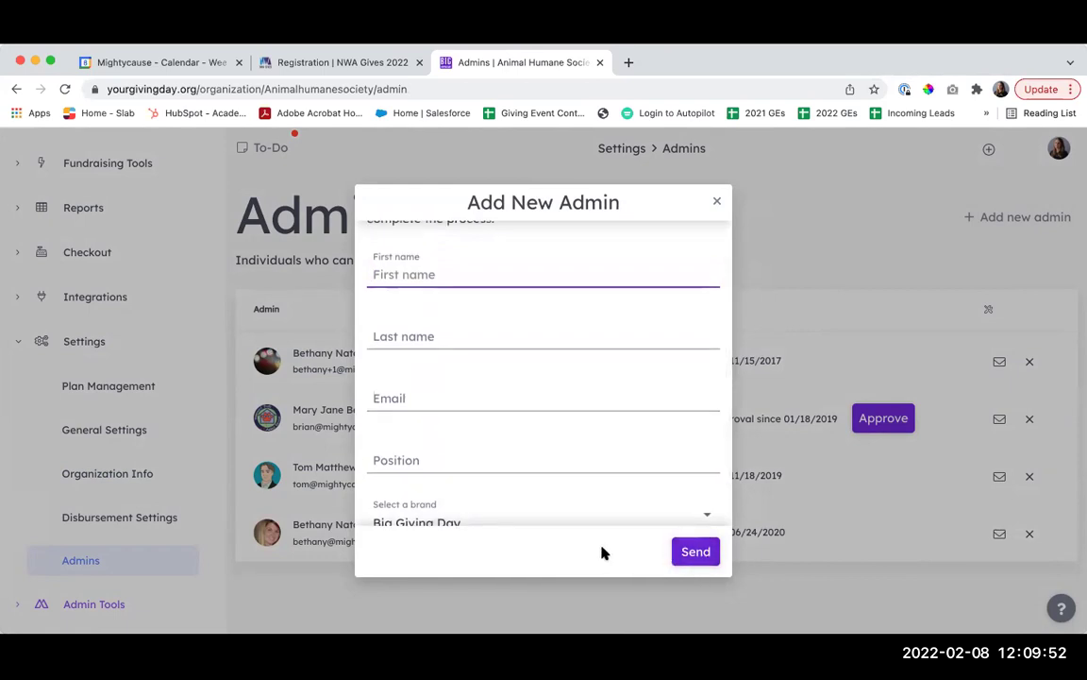
{"action": "left_click", "coordinate": [717, 202]}
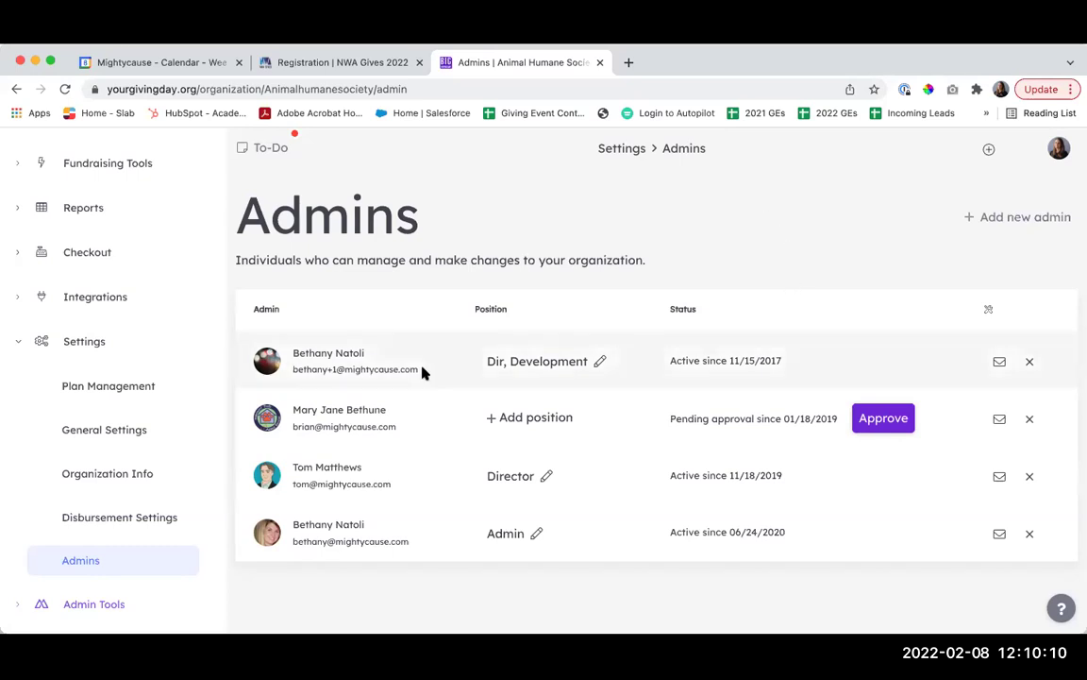
- Open Matching Grants under Fundraising Tools, bring up the help panel's suggested articles and contact option, and close the panel
{"action": "scroll", "coordinate": [135, 300], "scroll_direction": "up", "scroll_amount": 5}
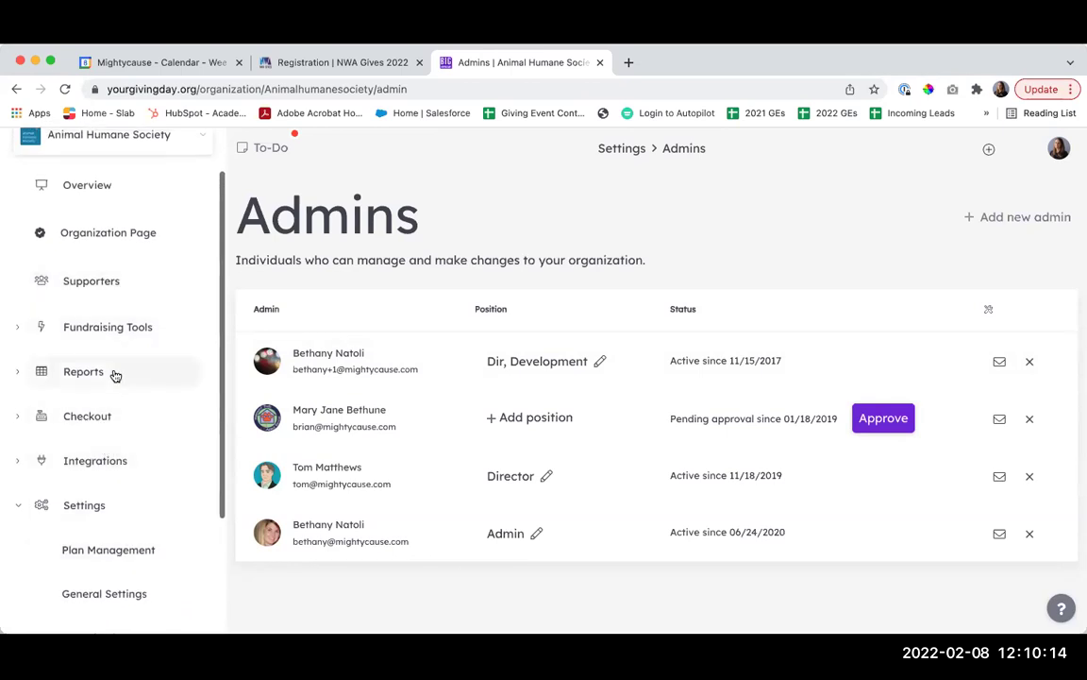
{"action": "left_click", "coordinate": [111, 335]}
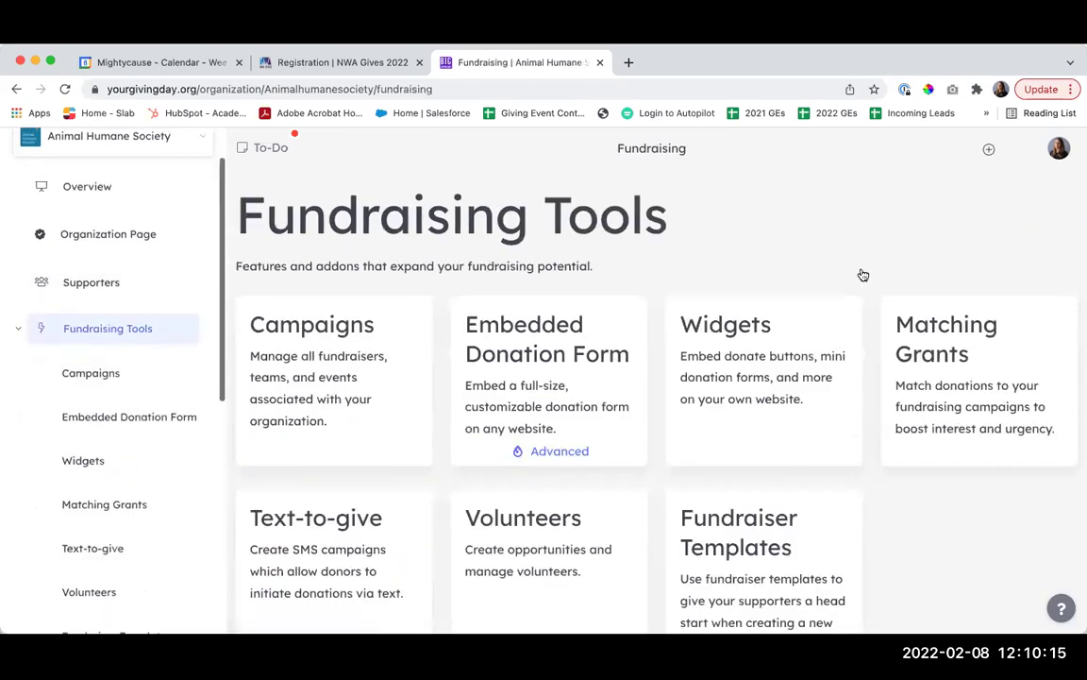
{"action": "left_click", "coordinate": [1010, 365]}
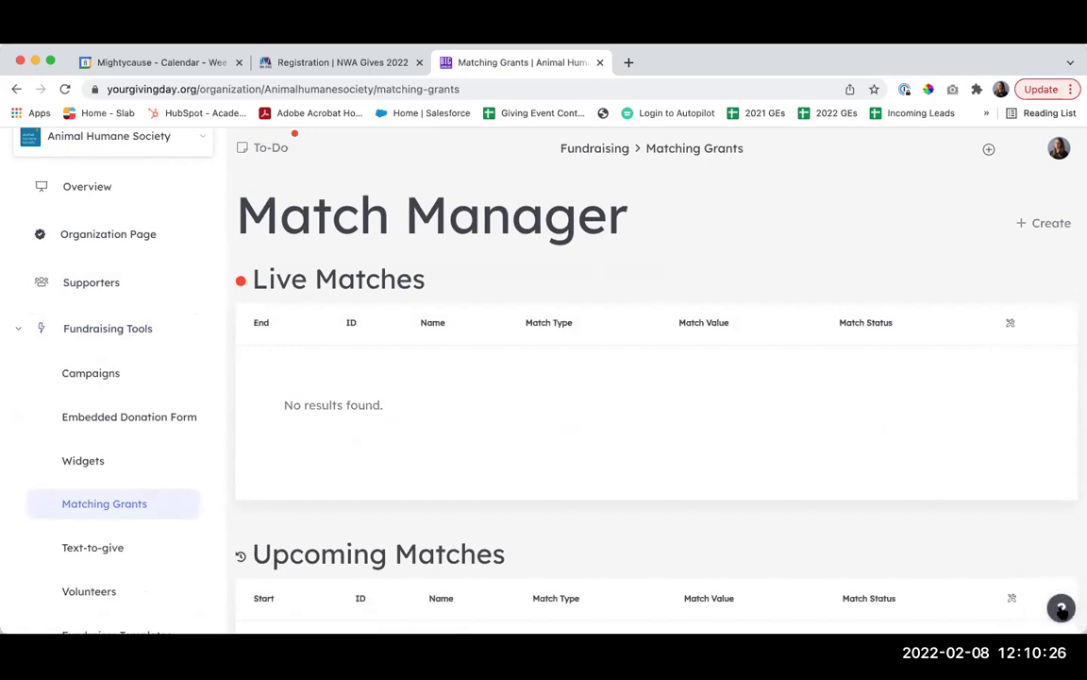
{"action": "left_click", "coordinate": [1061, 609]}
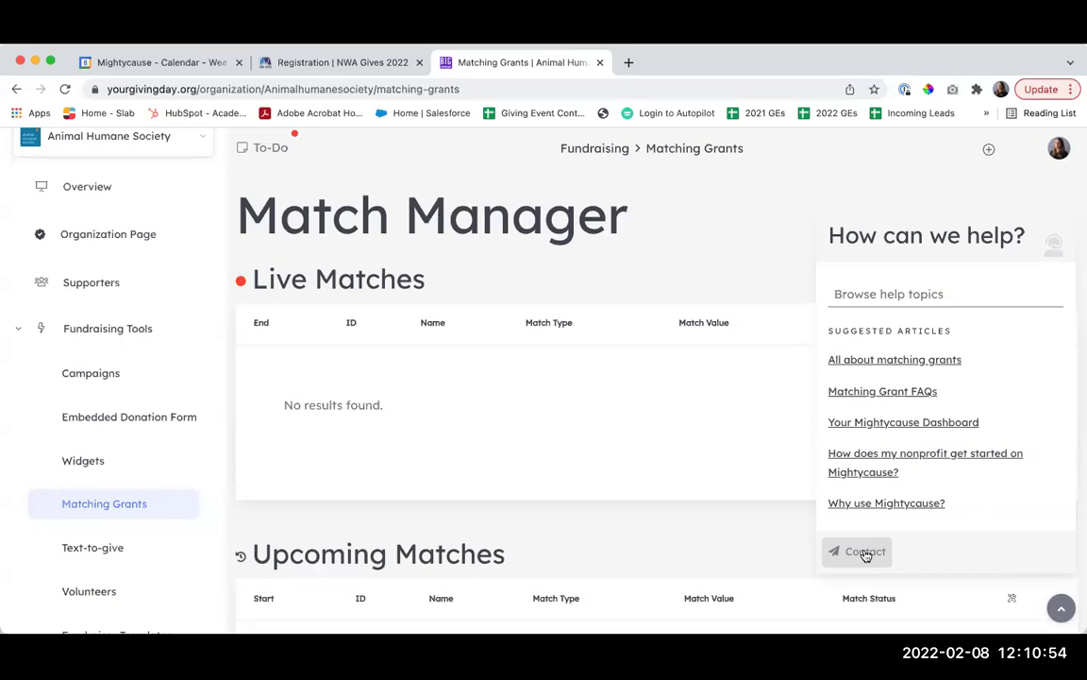
{"action": "left_click", "coordinate": [788, 496]}
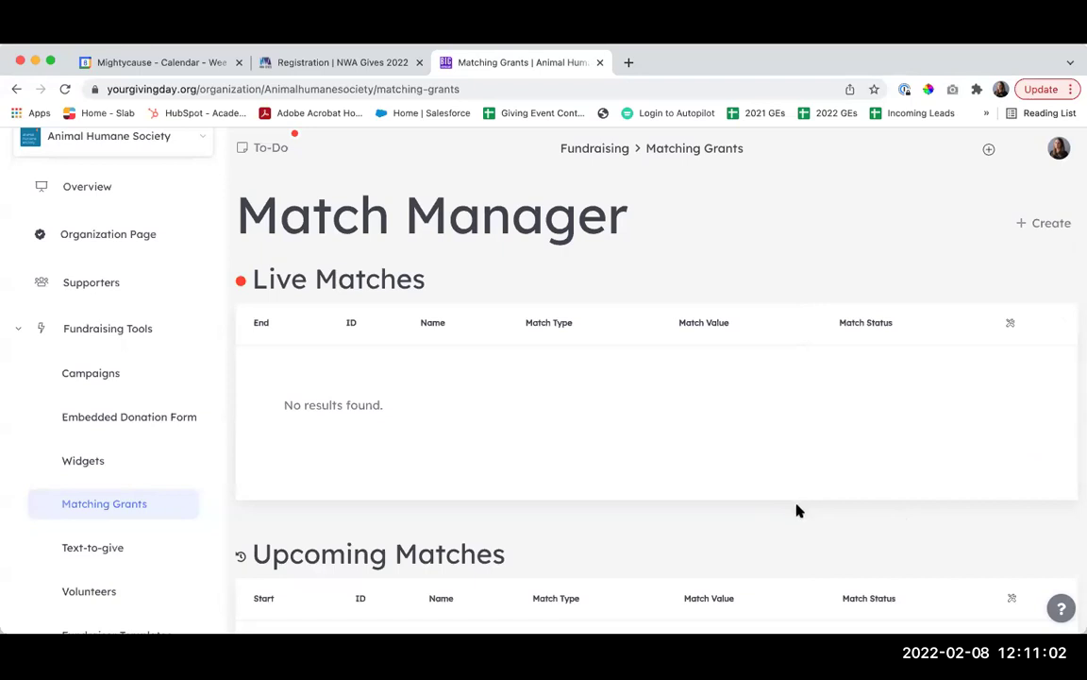
{"action": "scroll", "coordinate": [798, 508], "scroll_direction": "up", "scroll_amount": 1}
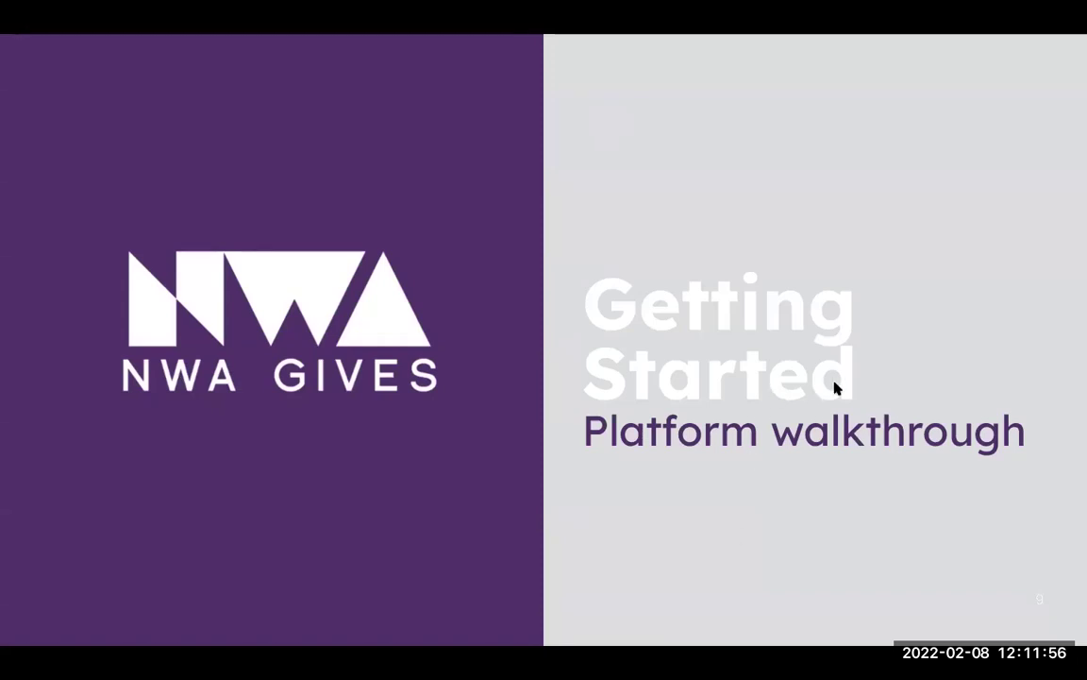
{"action": "key", "text": "Right"}
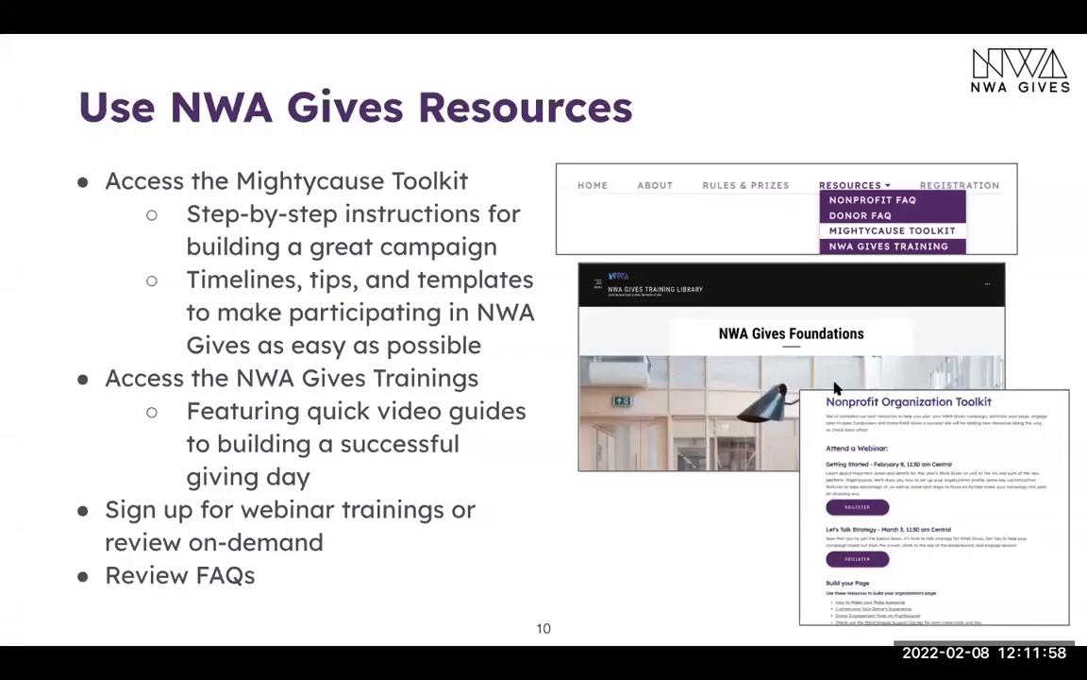